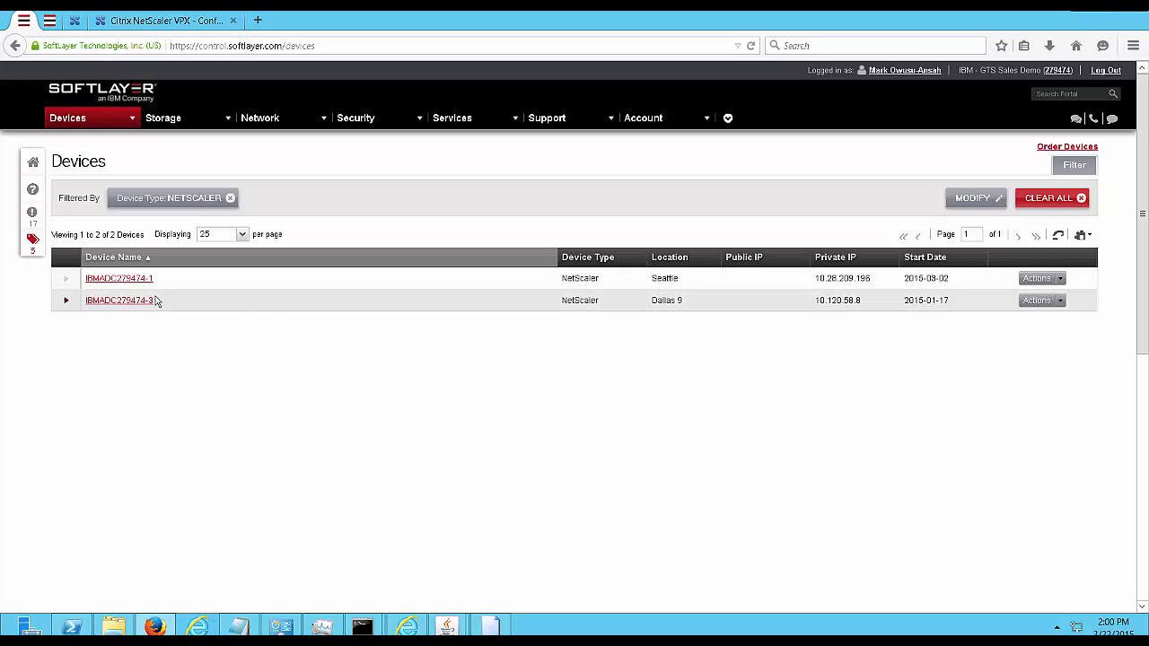
Open the Seattle NetScaler's details, check the note on its site IP address without editing it, and return to the device list.
left_click(109, 278)
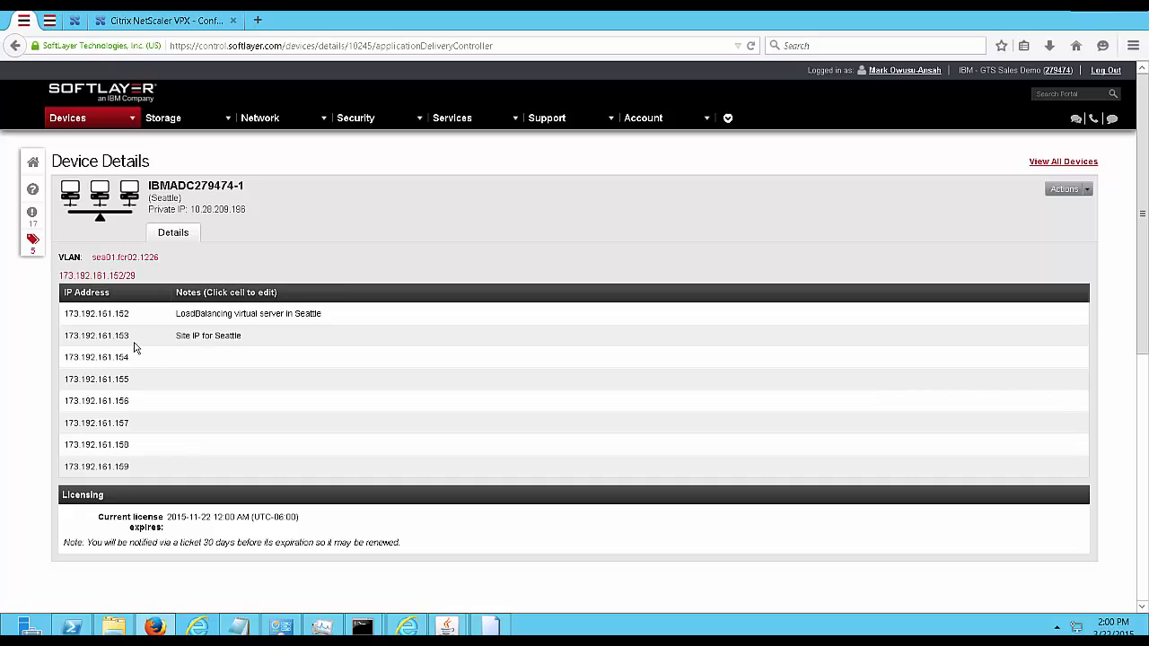
left_click_drag(133, 341, 53, 339)
left_click(71, 339)
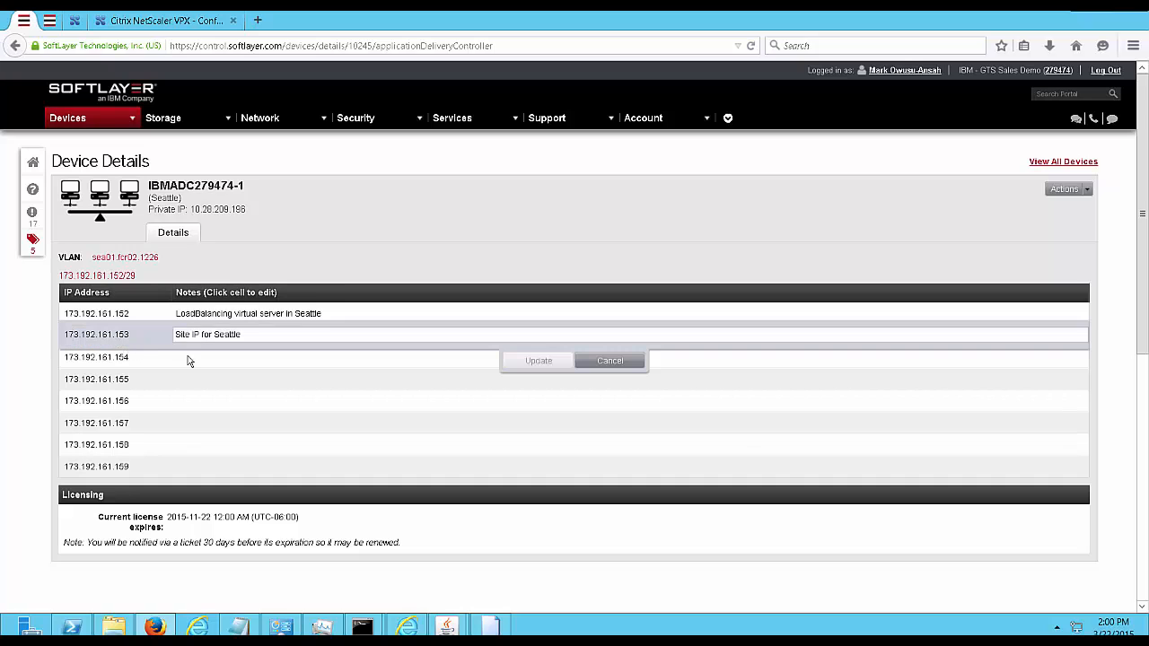
left_click(628, 361)
left_click(63, 137)
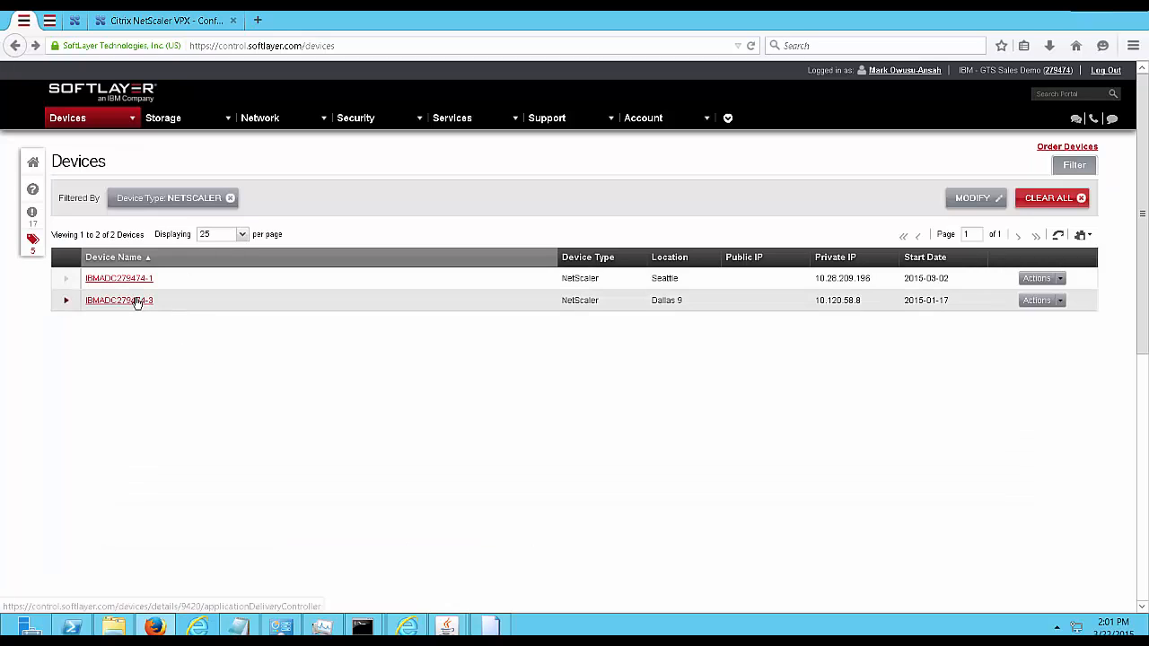
Open the Dallas 9 NetScaler's details, check the note on its site IP address, and return to the device list.
left_click(137, 302)
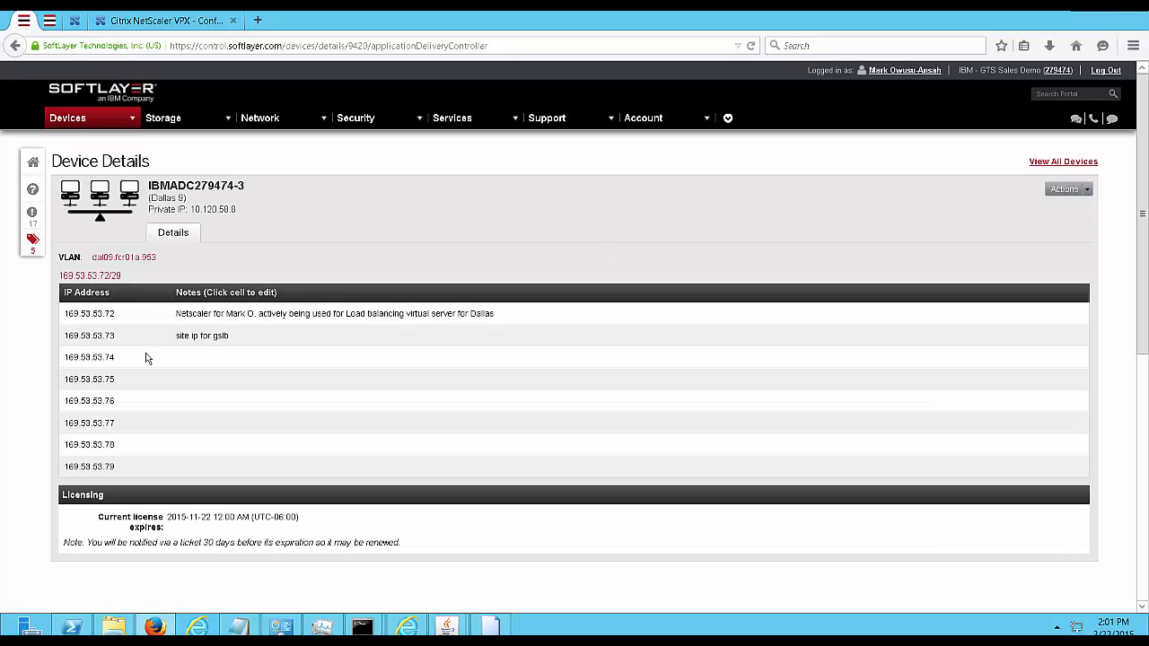
left_click(123, 344)
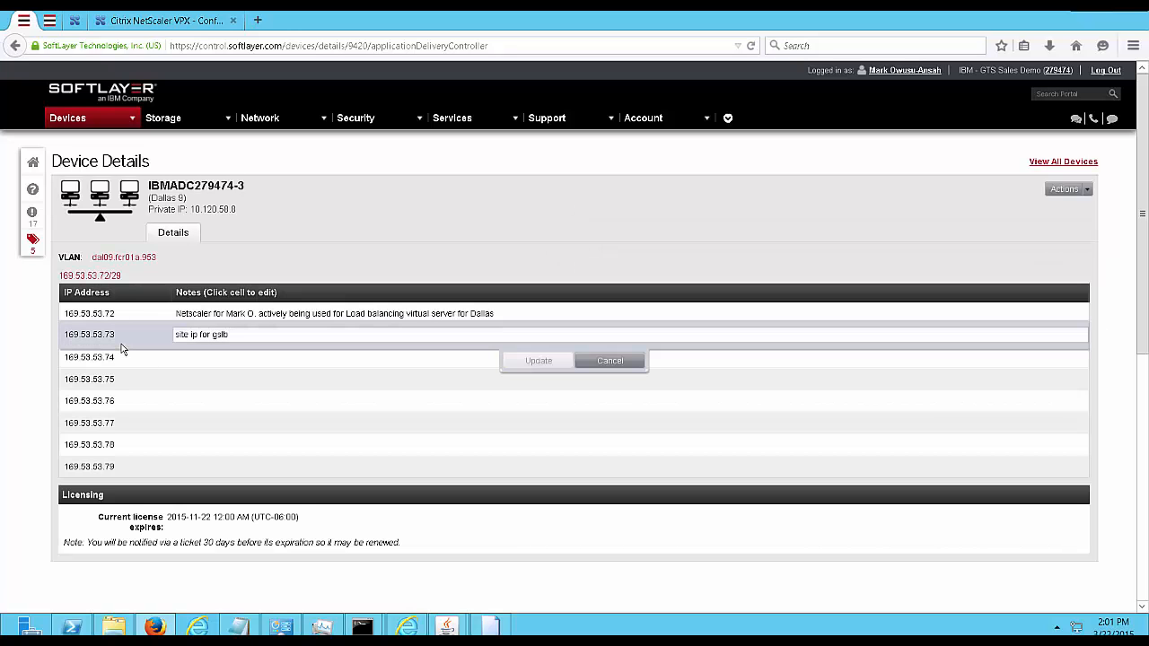
left_click(14, 45)
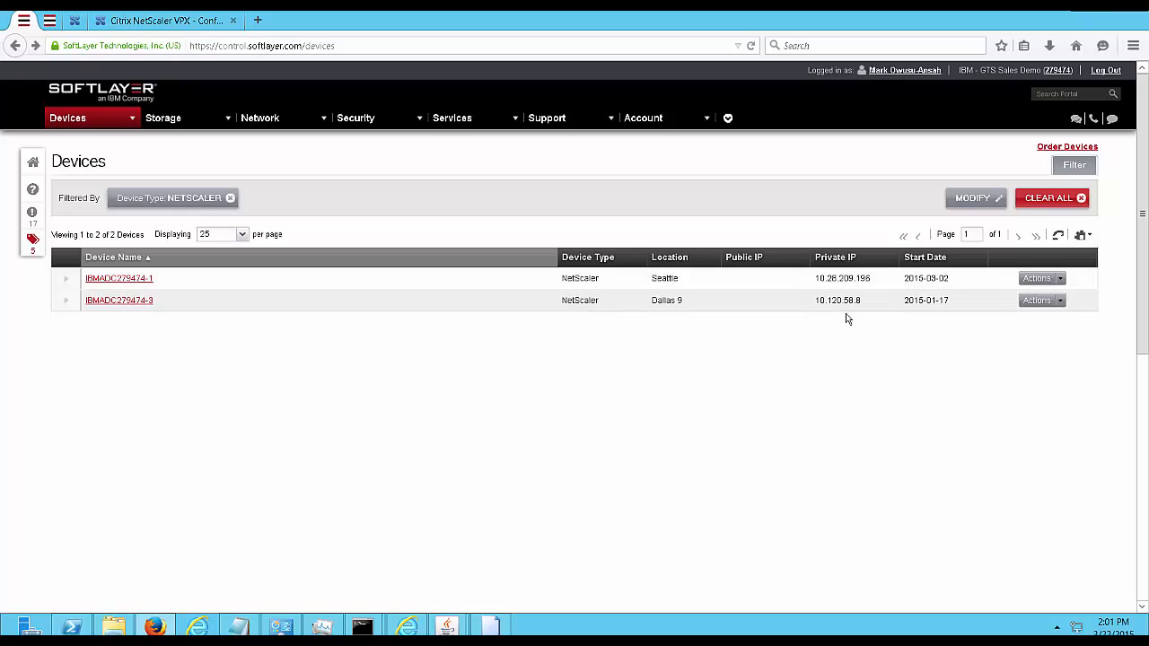
Check which management actions are available for the Seattle and Dallas 9 NetScaler devices.
left_click(1061, 279)
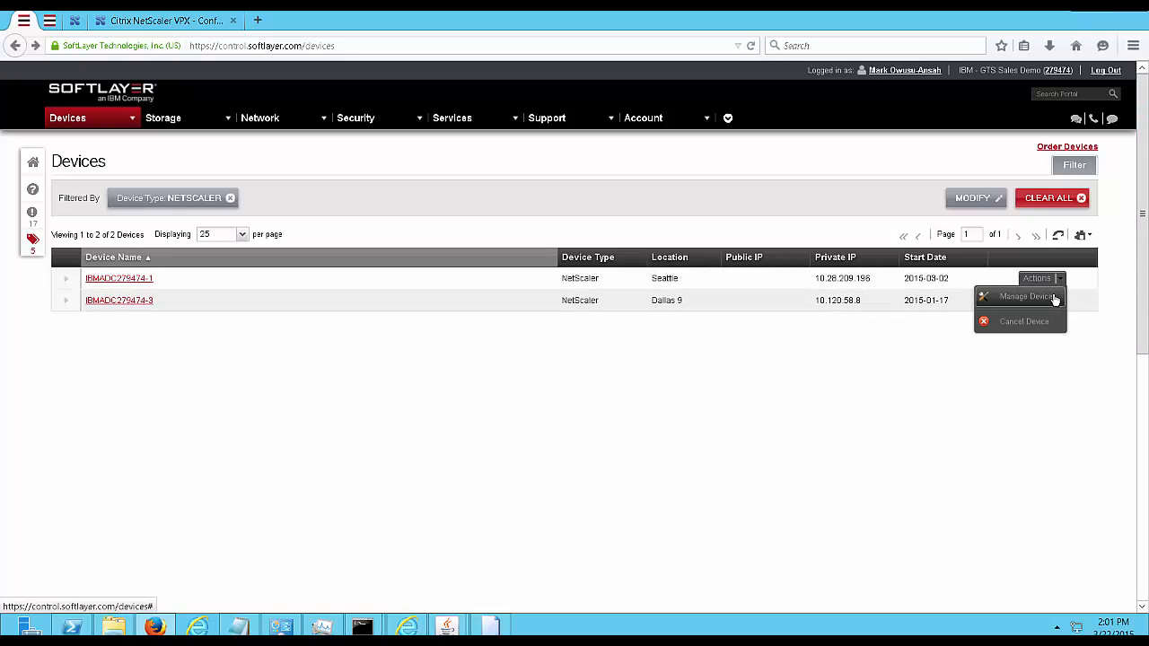
left_click(1011, 431)
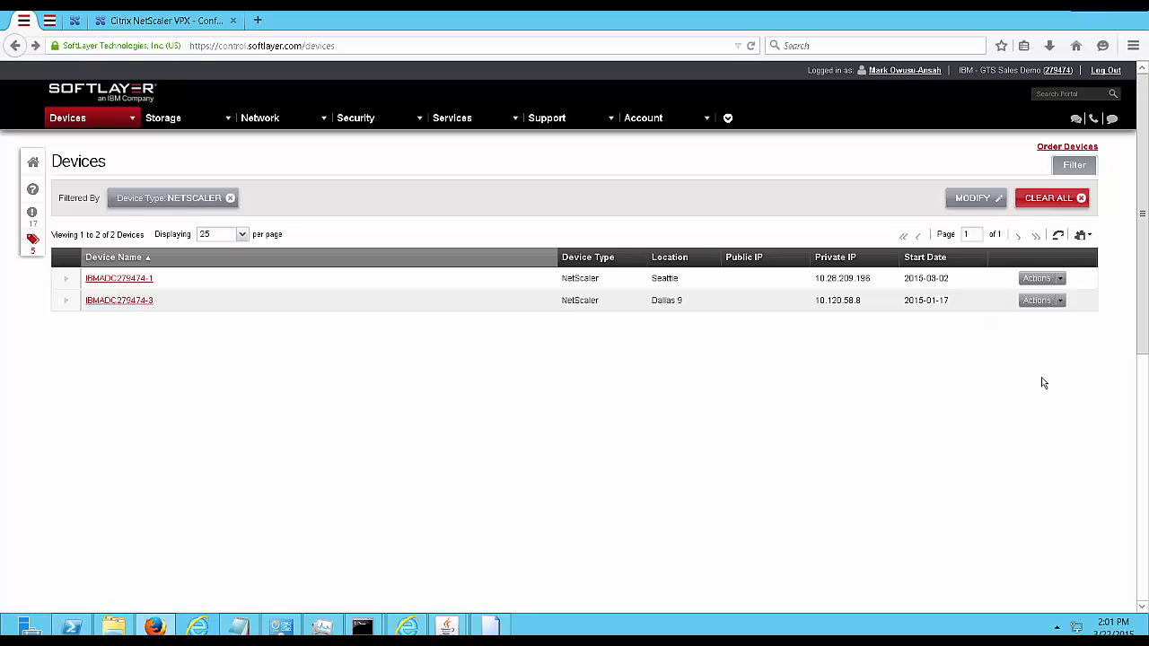
left_click(1062, 302)
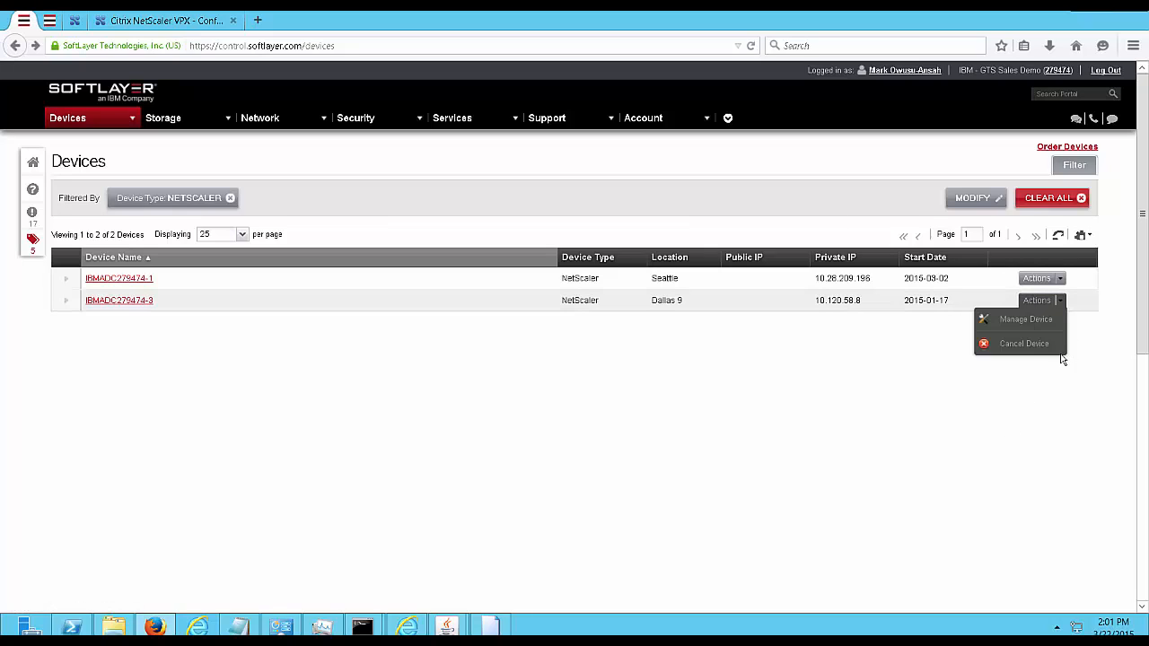
left_click(824, 445)
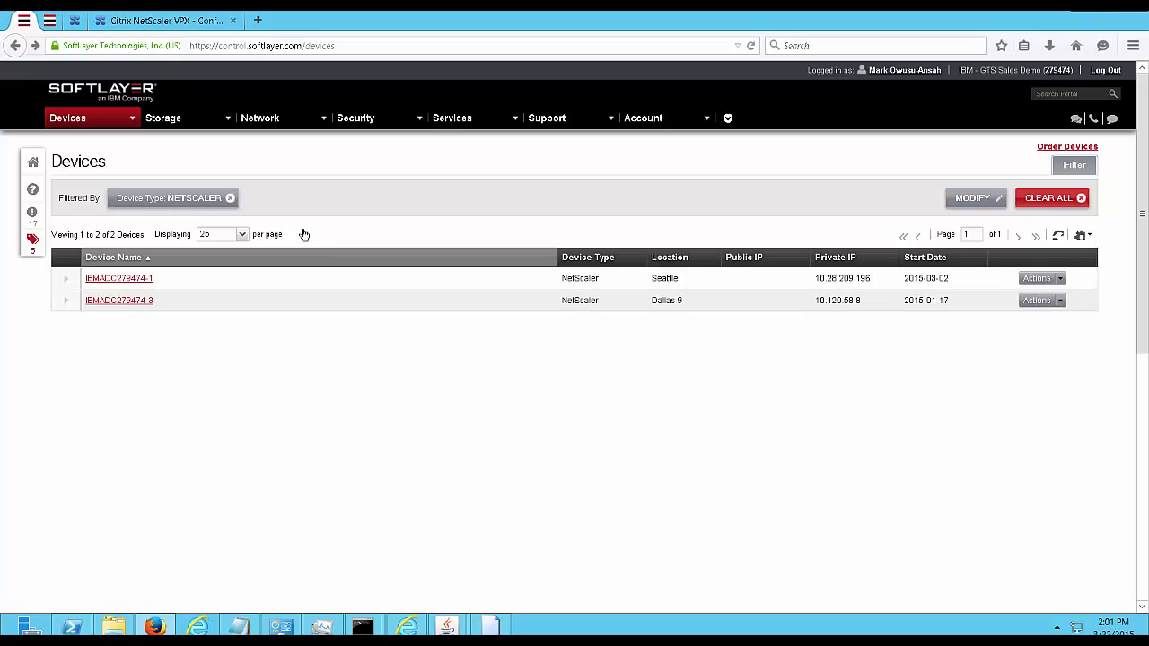
In the second device list, filter by the tag markotest and remove the NetScaler device type filter.
left_click(50, 21)
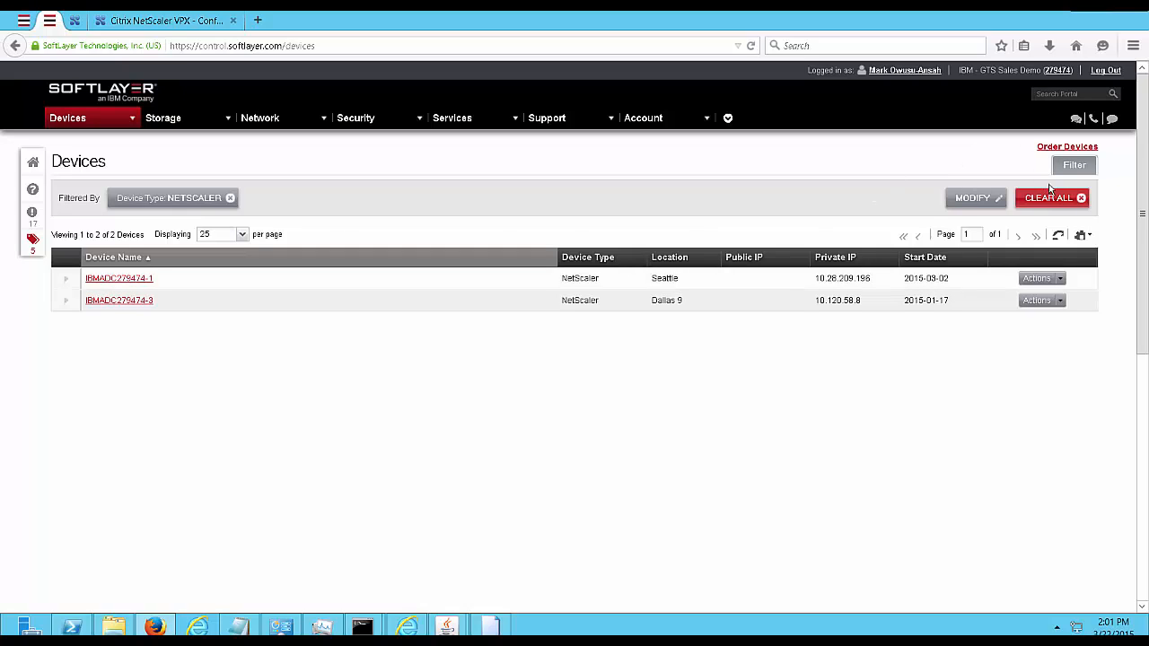
left_click(983, 205)
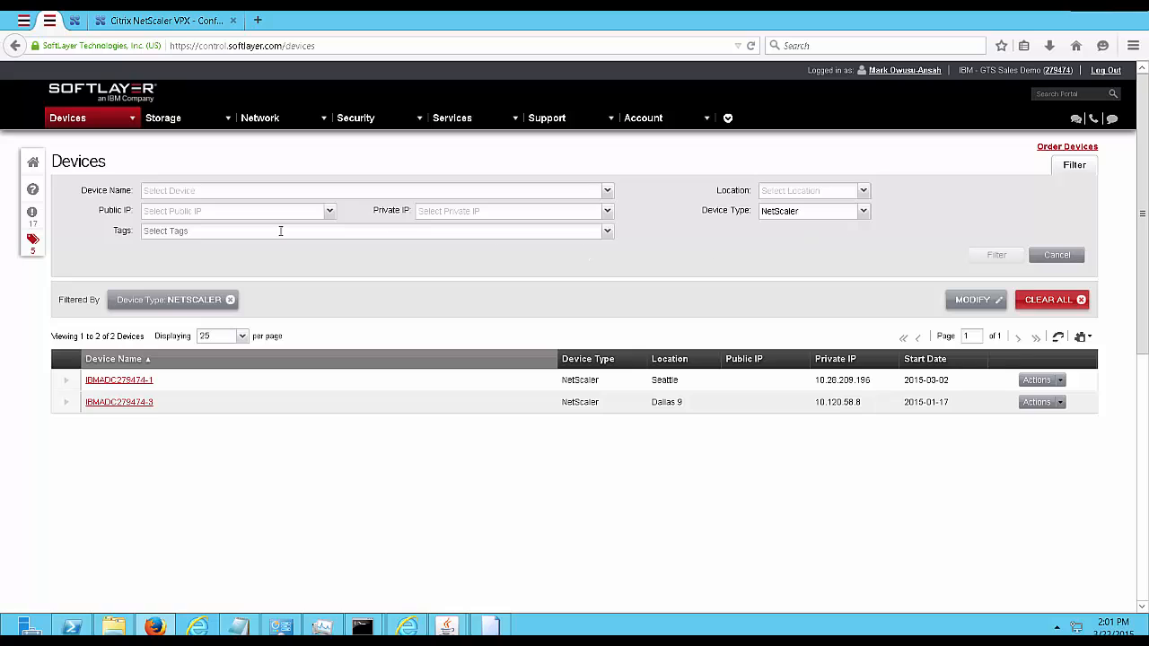
left_click(243, 228)
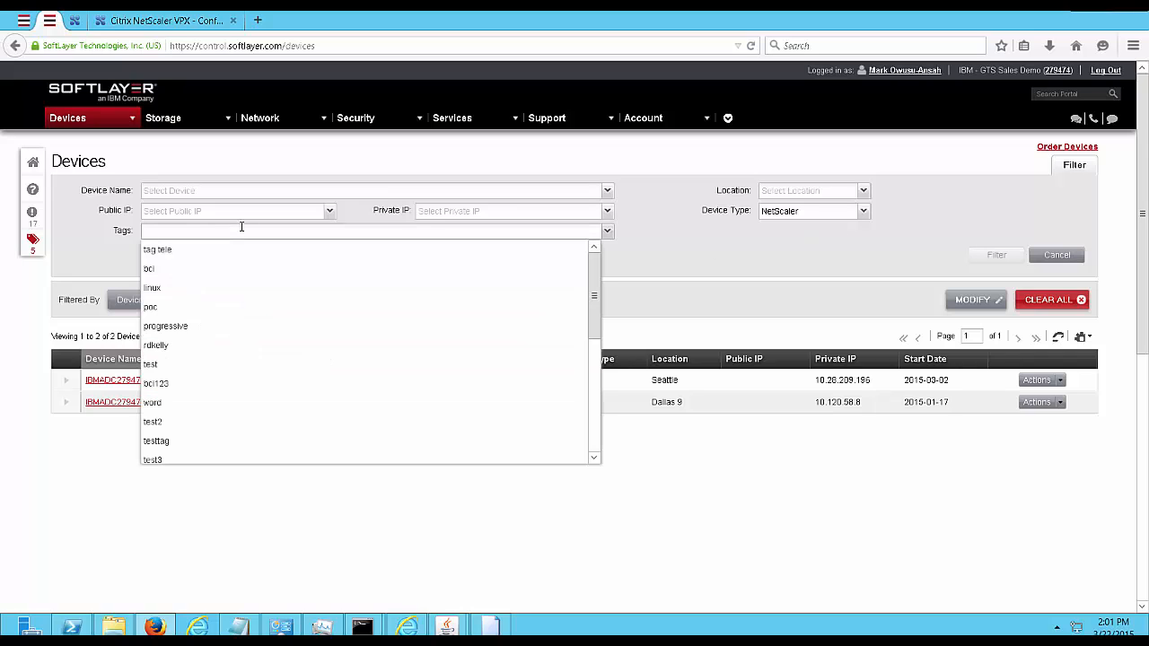
type("marko")
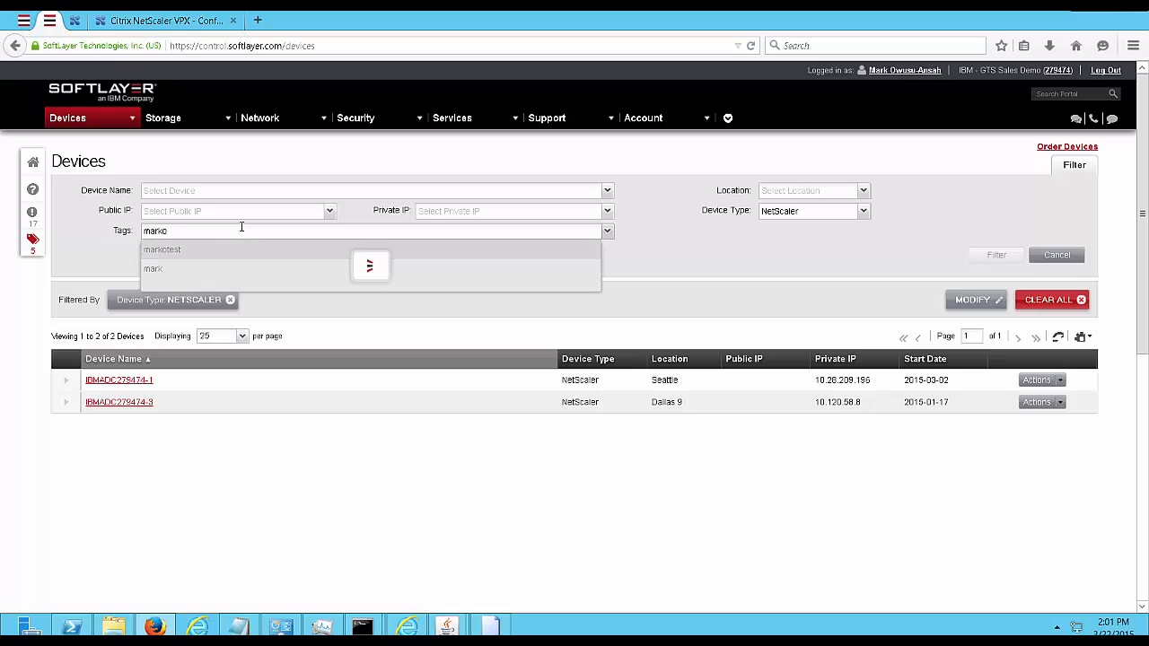
key("Return")
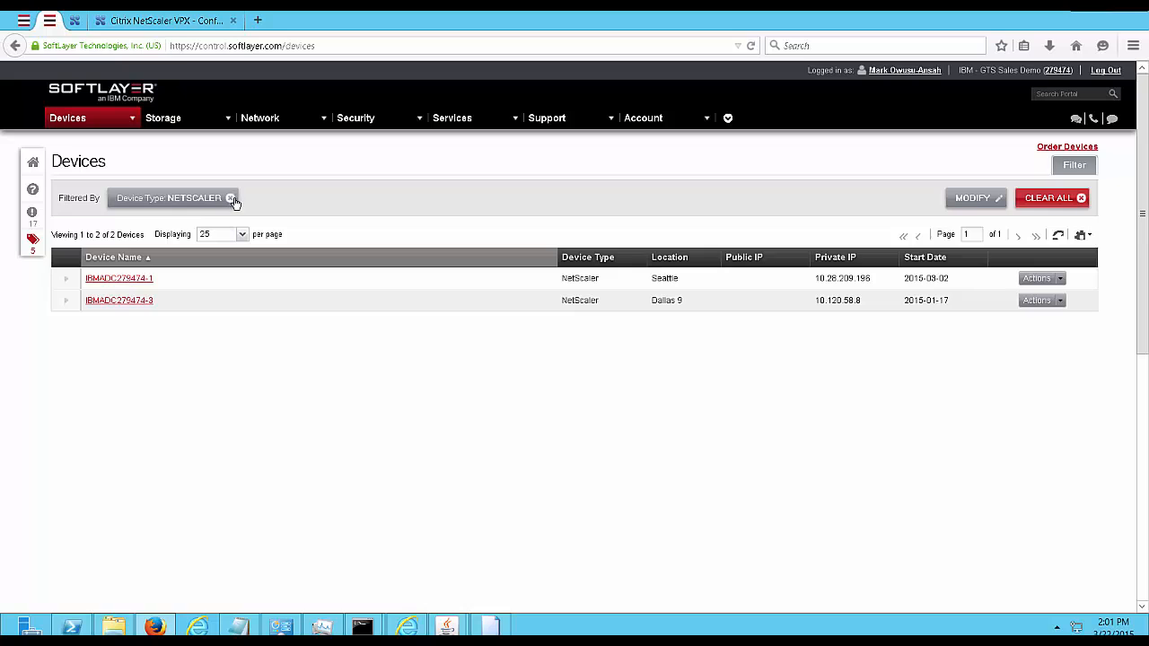
left_click(230, 198)
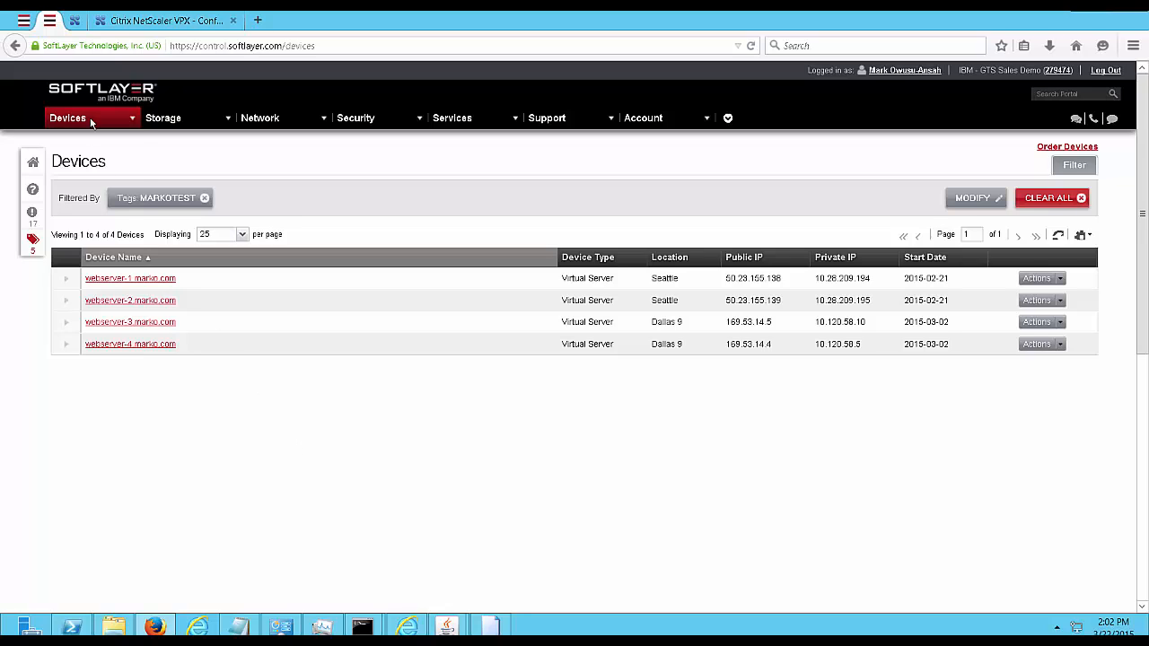
View the Dallas NetScaler VPX management page and examine its web address.
left_click(75, 25)
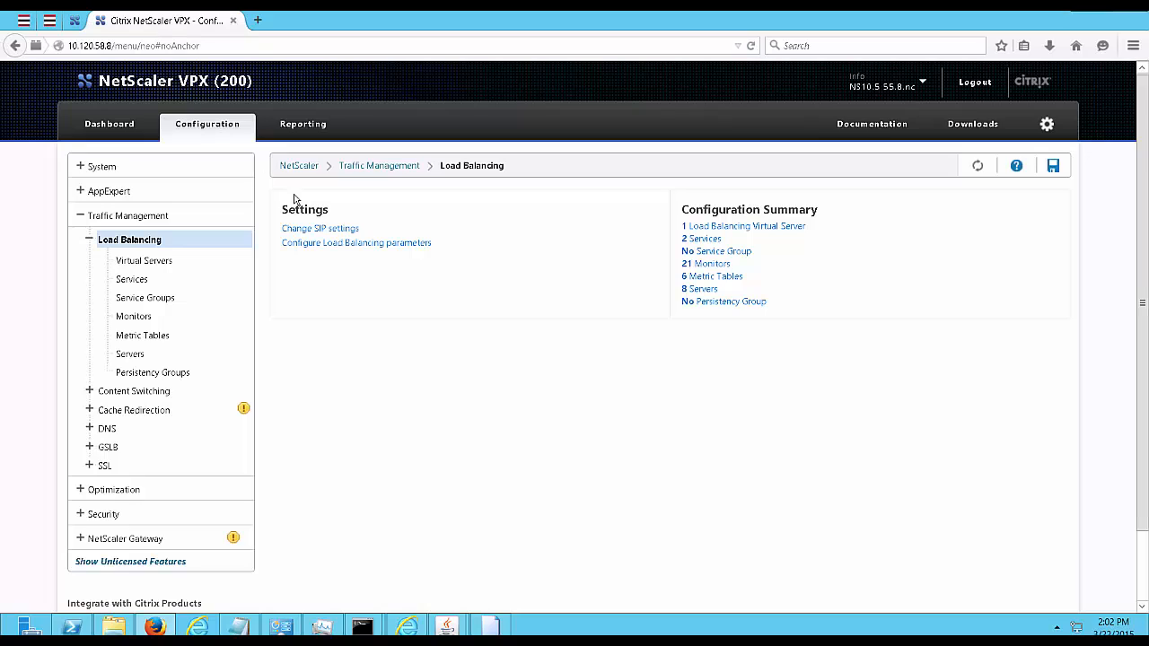
left_click_drag(122, 45, 375, 91)
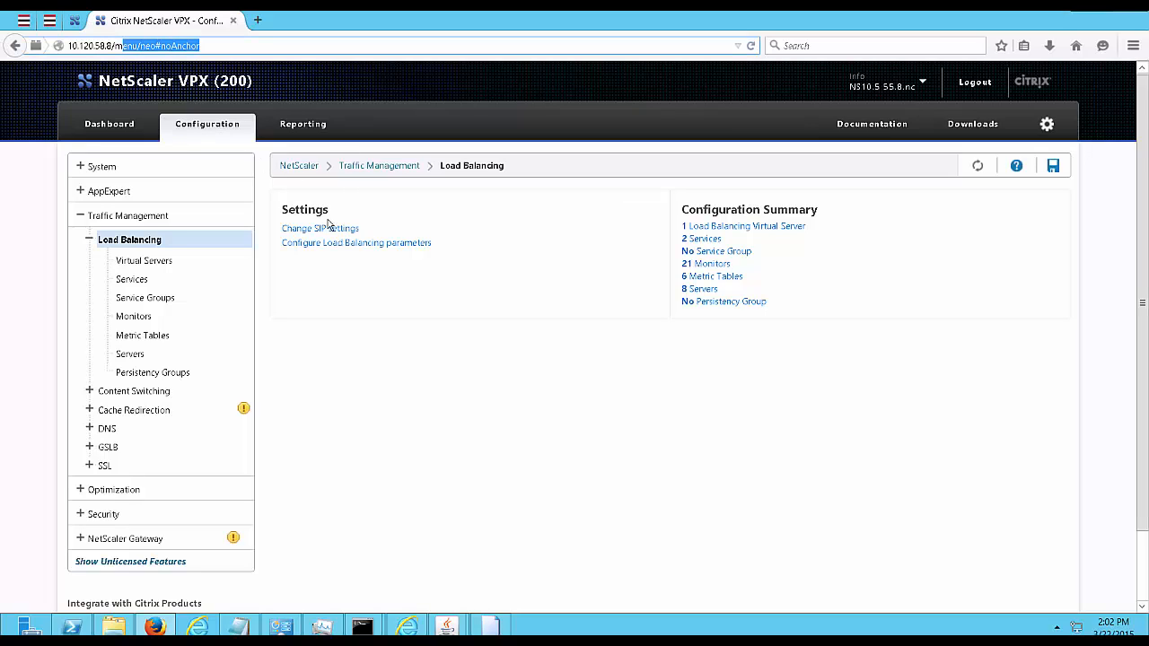
left_click(366, 348)
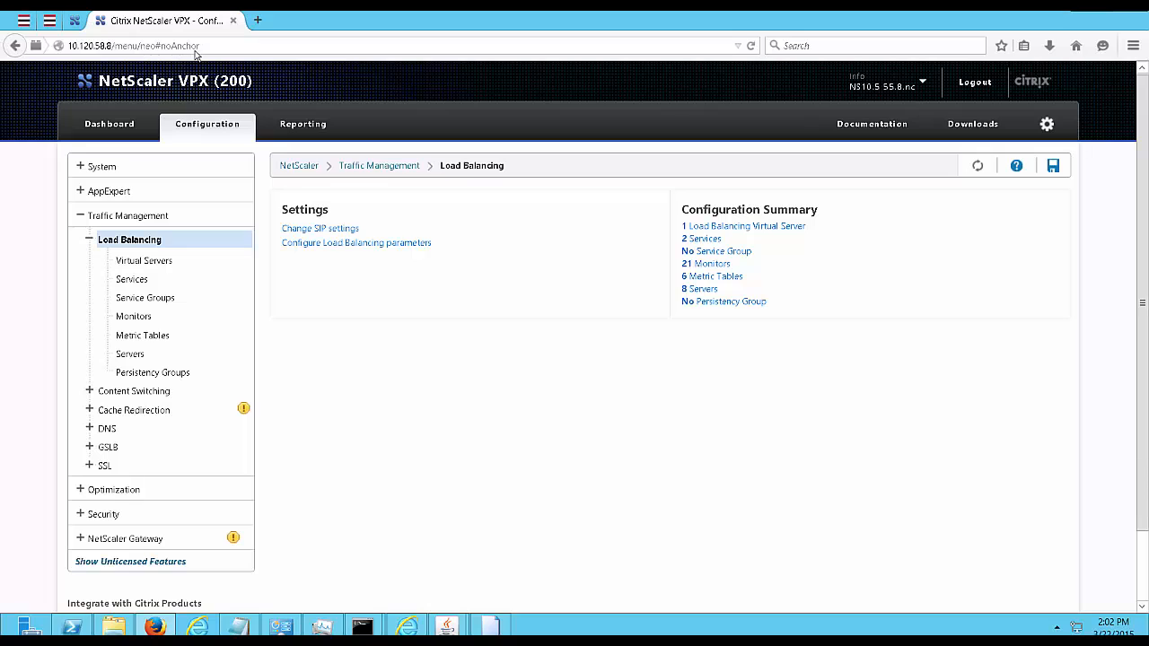
Revisit the tagged web servers and the NetScaler device list, and check the Seattle NetScaler's available actions.
left_click(49, 20)
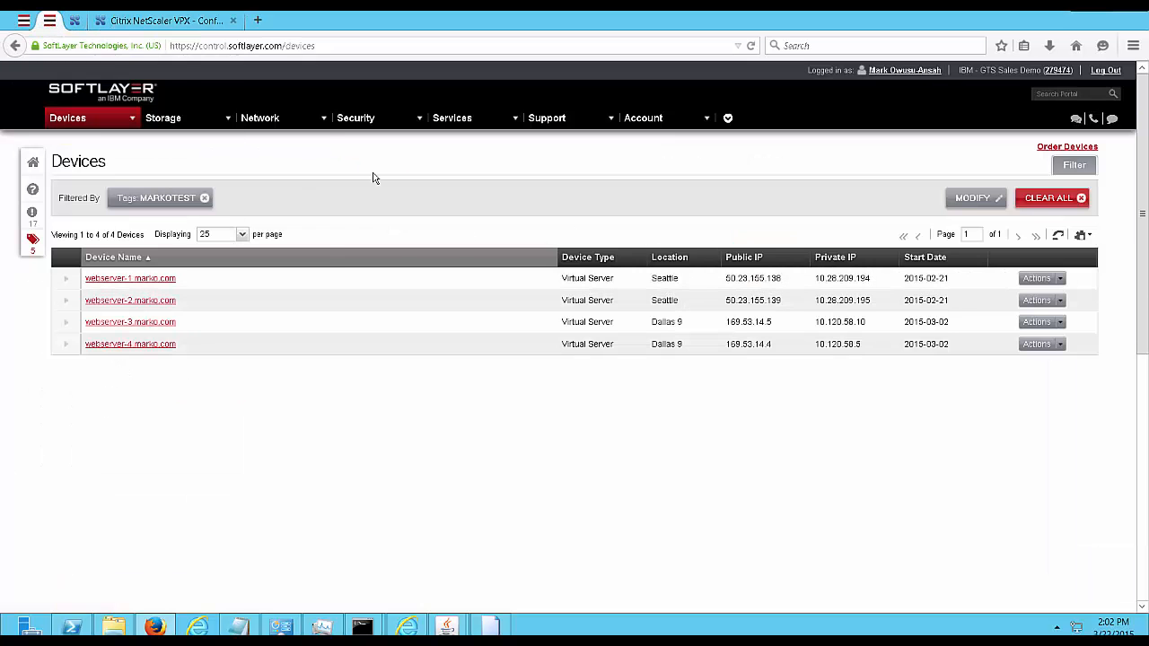
left_click(23, 22)
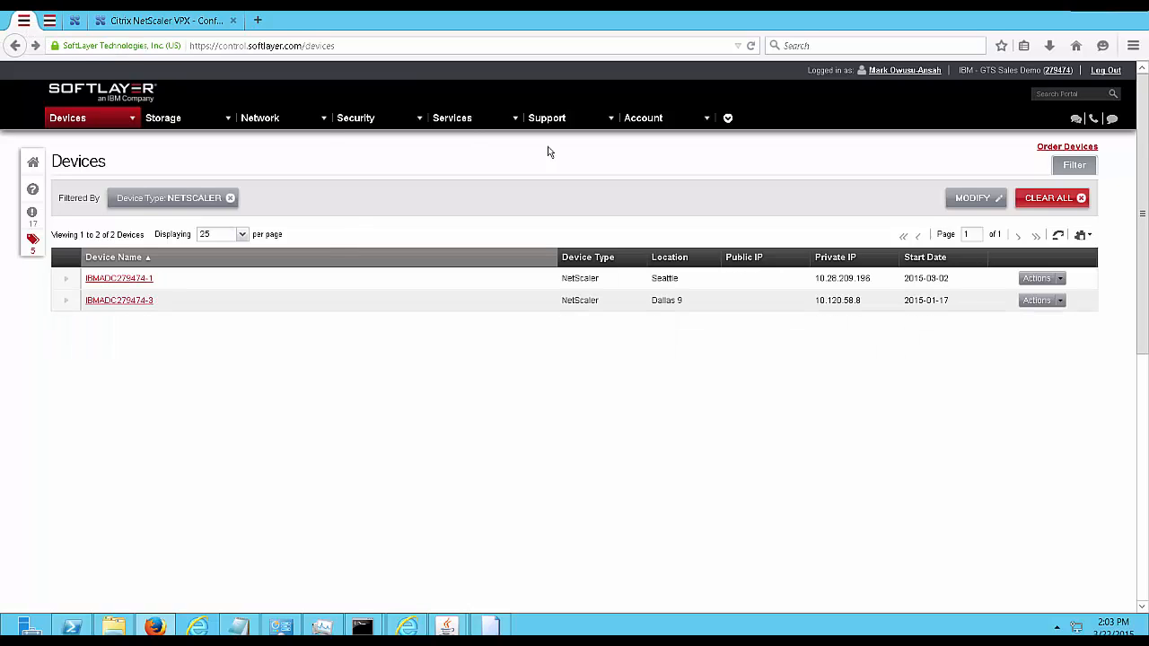
left_click(1061, 279)
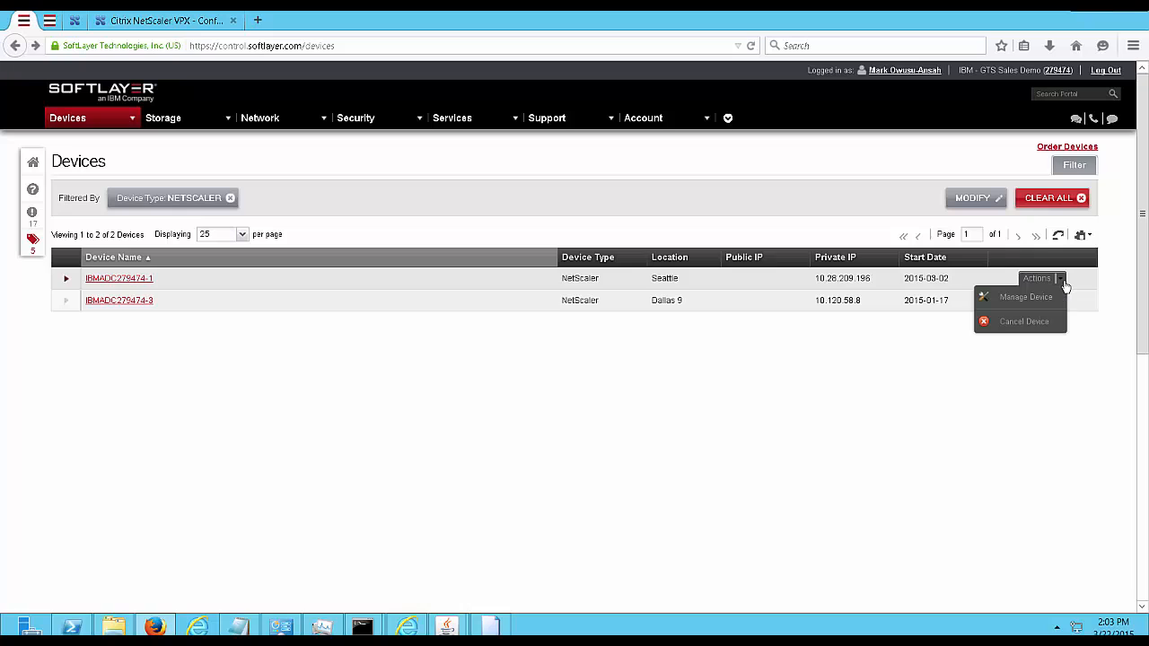
left_click(1061, 425)
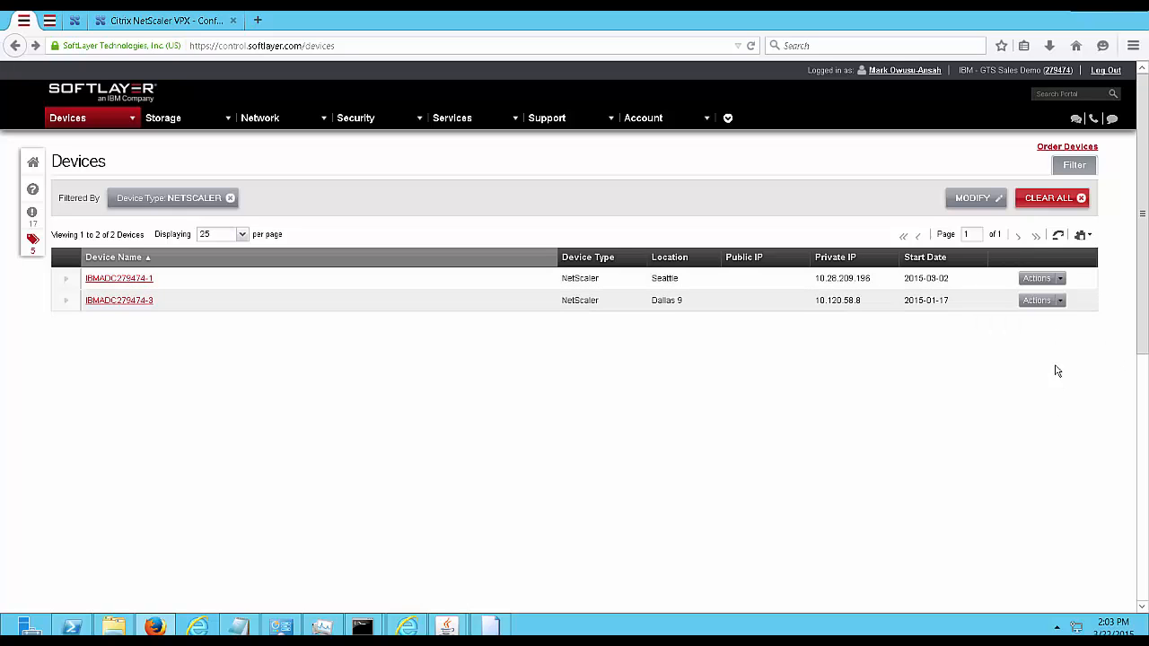
Check in the NetScaler VPX system settings whether Global Server Load Balancing is enabled among the advanced features.
left_click(113, 27)
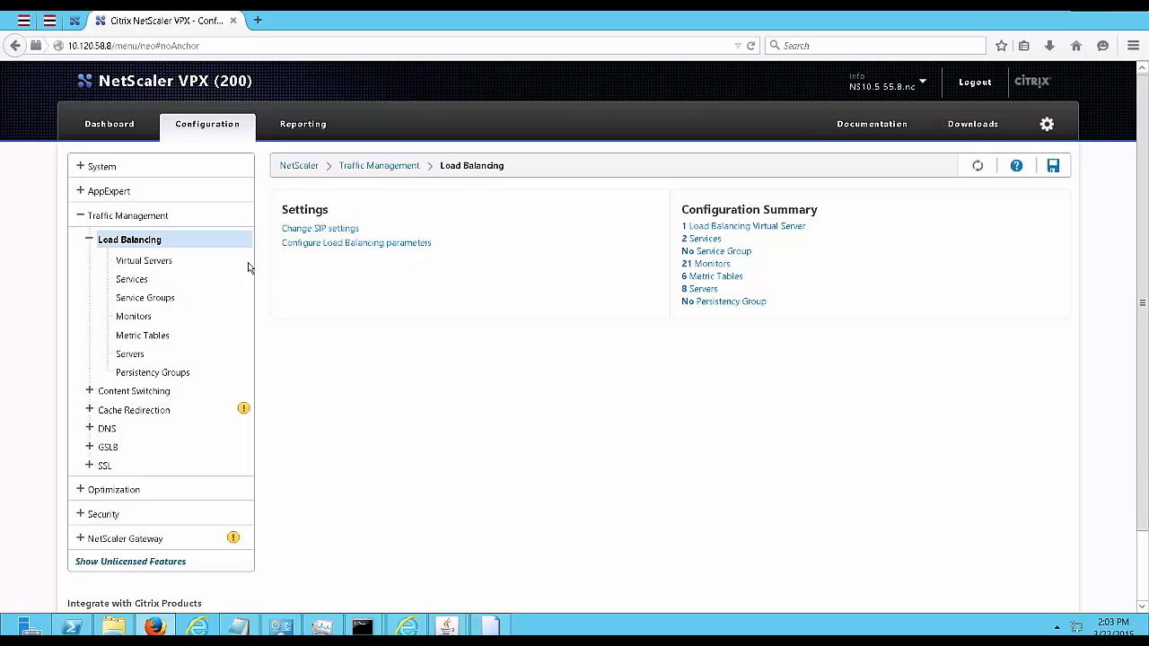
left_click(85, 170)
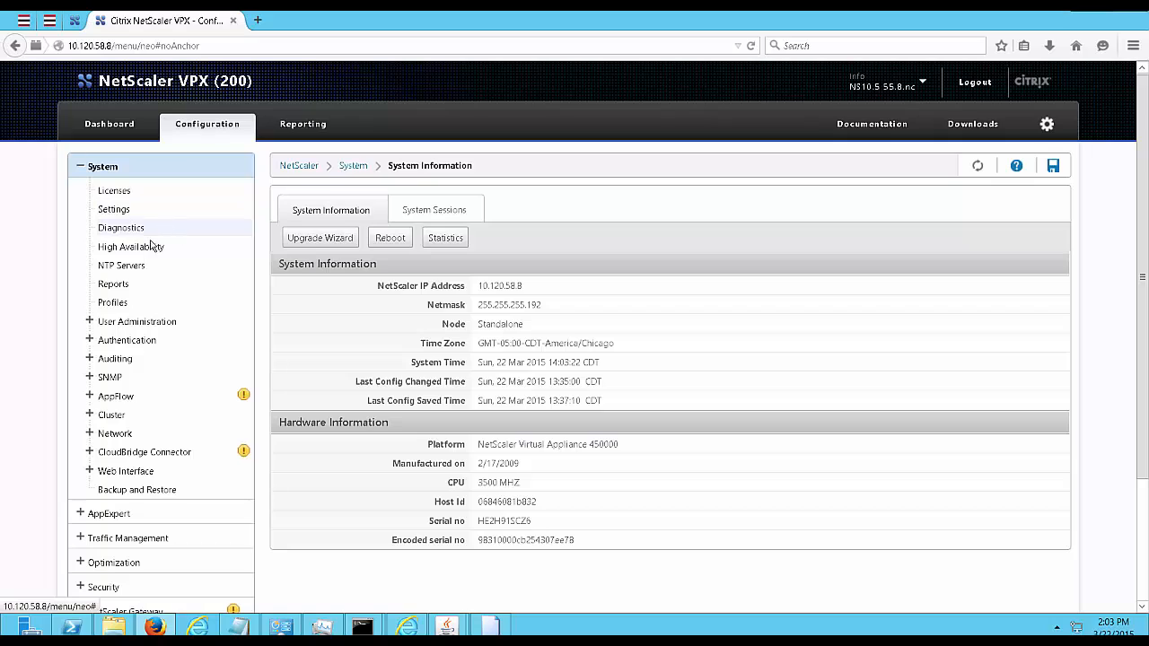
left_click(131, 212)
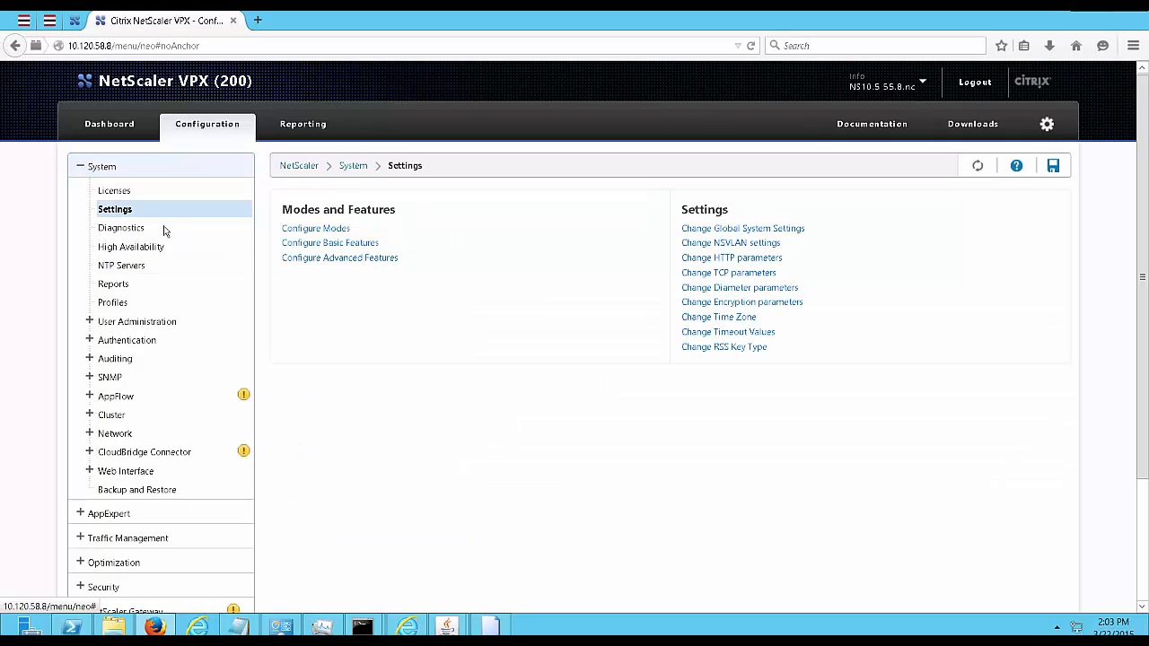
left_click(364, 258)
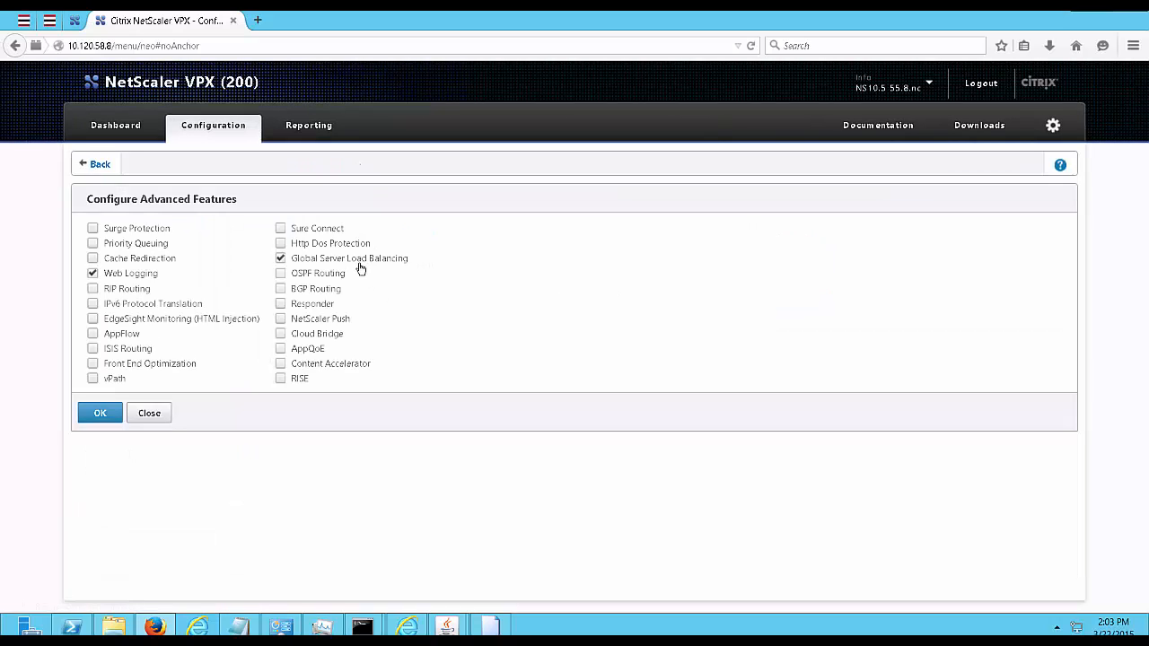
left_click(149, 414)
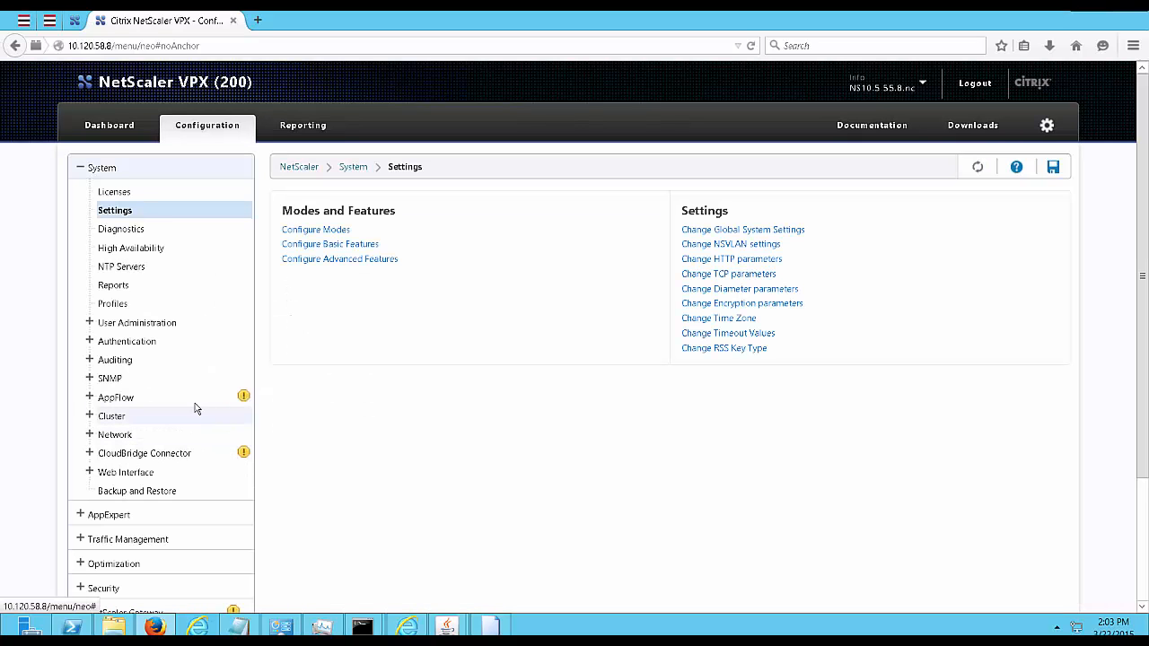
Collapse the System section and show the load balancing services under Traffic Management.
left_click(80, 168)
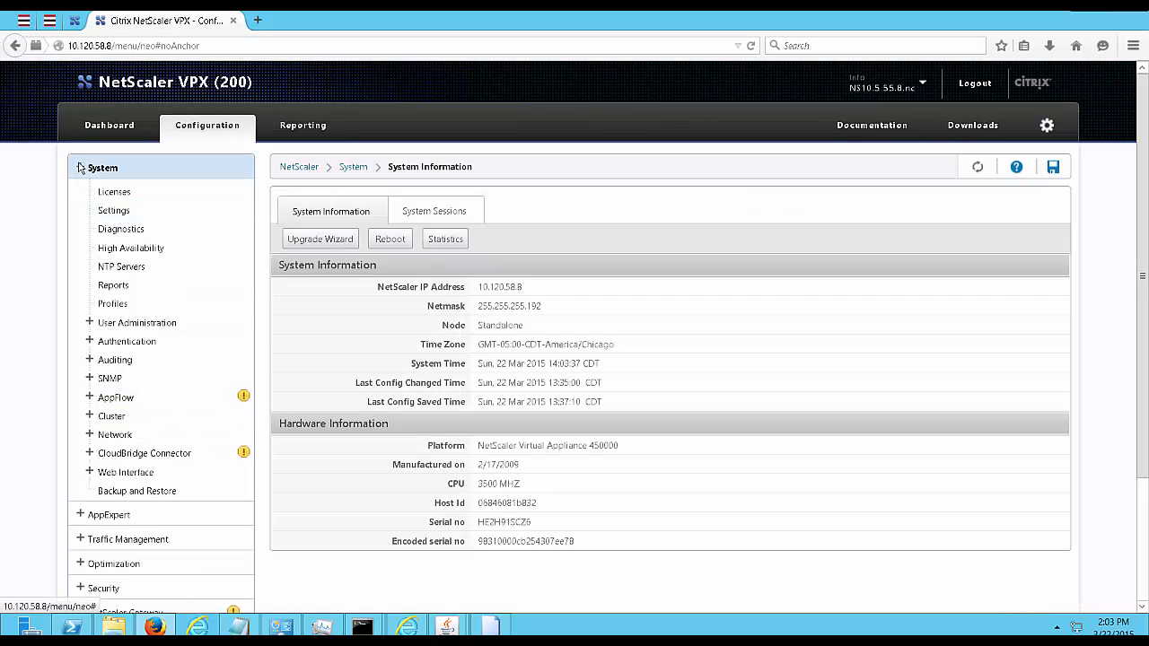
left_click(80, 168)
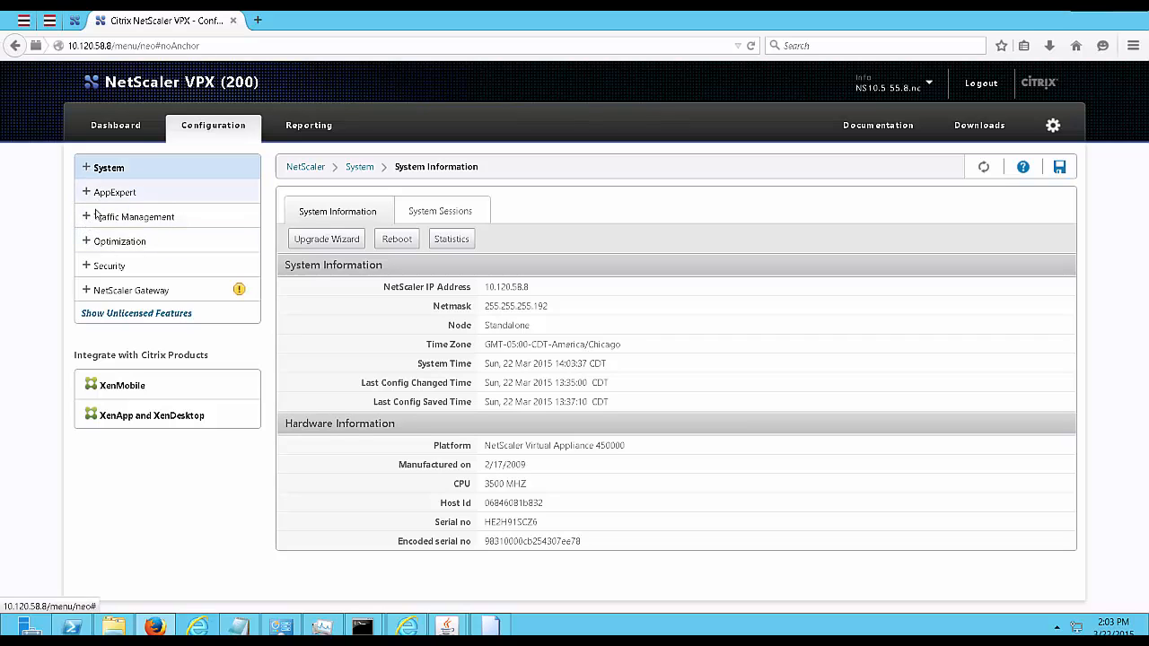
left_click(90, 222)
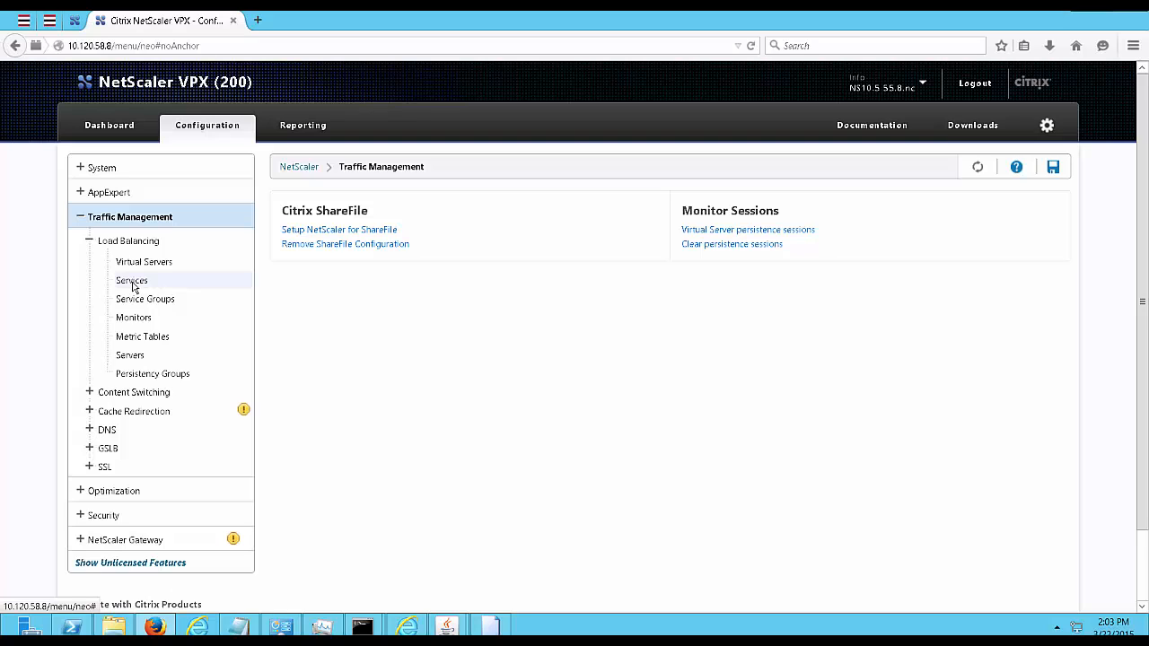
left_click(132, 281)
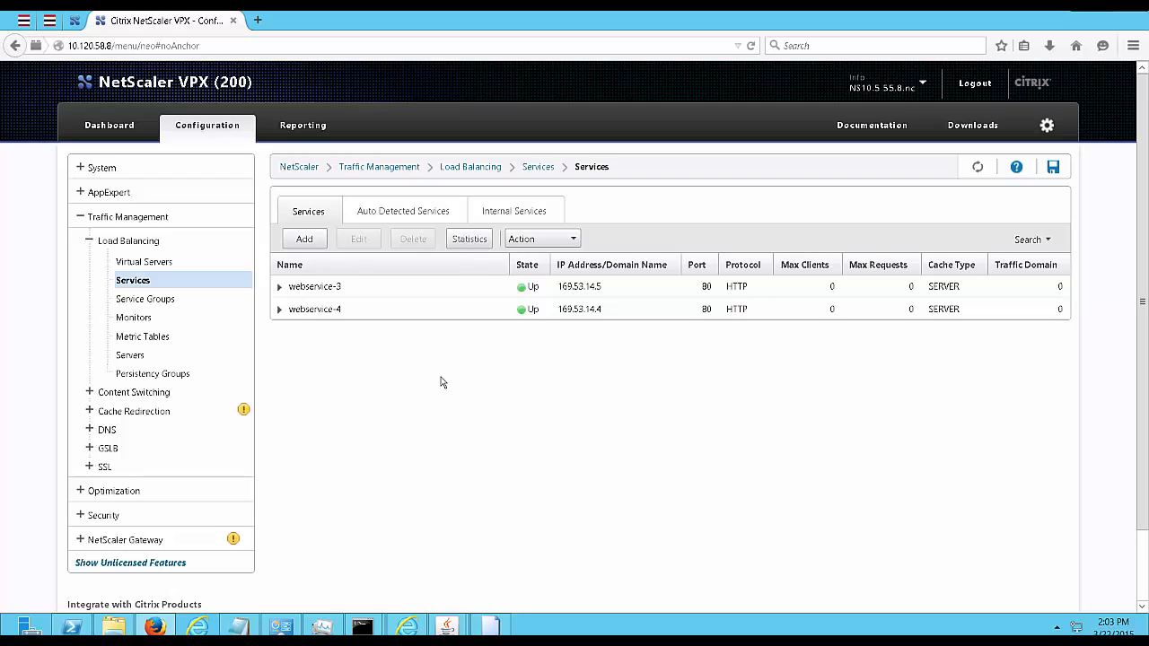
Start adding a load balancing service and place the GSLB Configuration notes from Notepad beside the form.
left_click(308, 242)
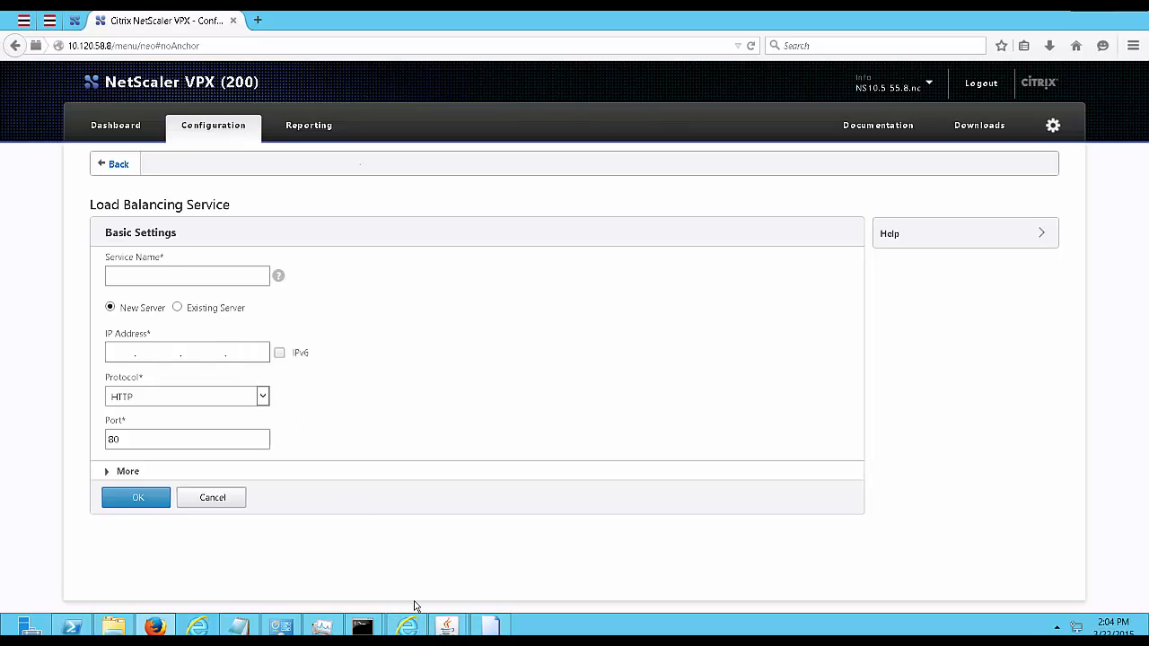
left_click(240, 628)
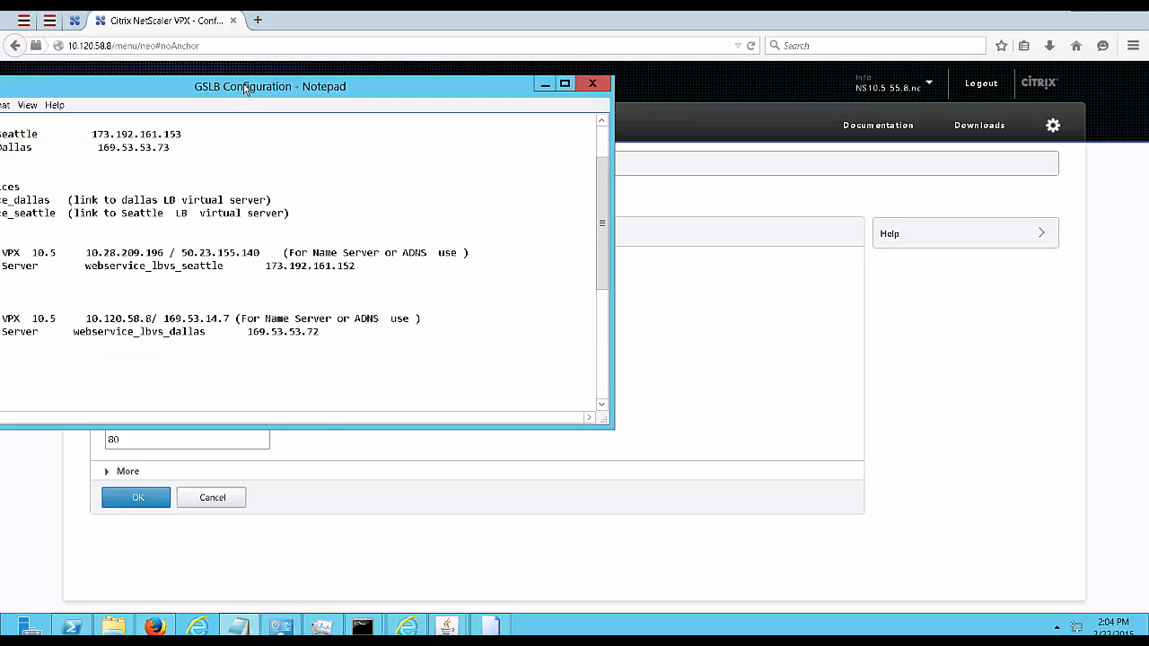
left_click_drag(245, 87, 742, 258)
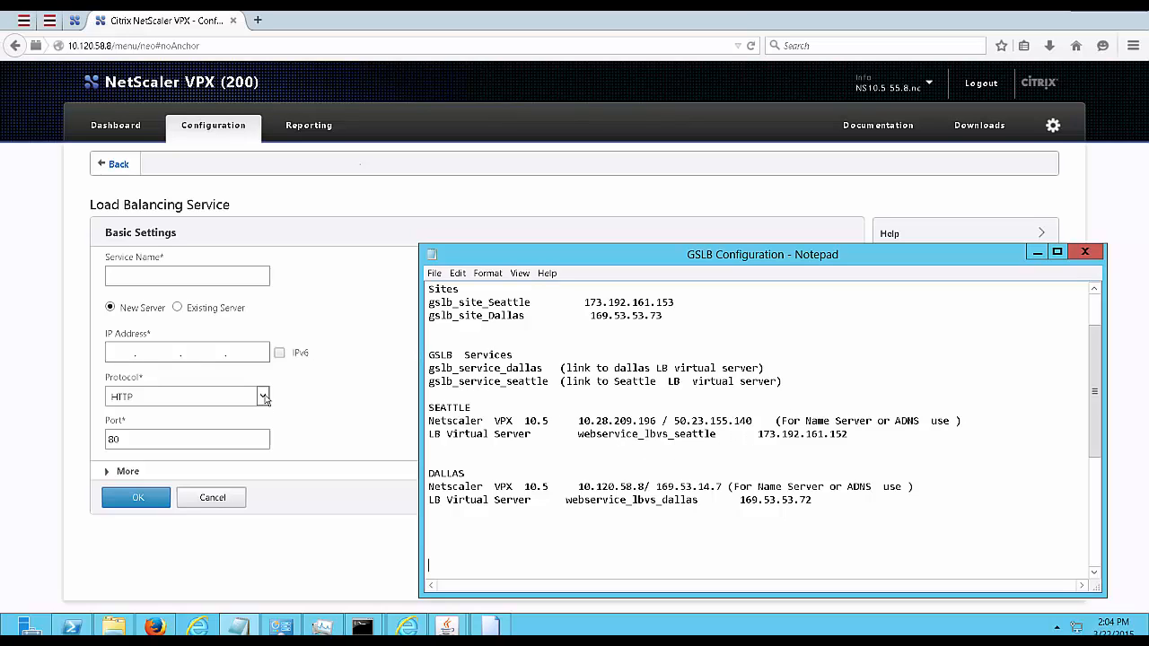
Name the new load balancing service ADNS_Dallas and set its IP address to 169.53.14.7 from the Notepad notes.
left_click(157, 276)
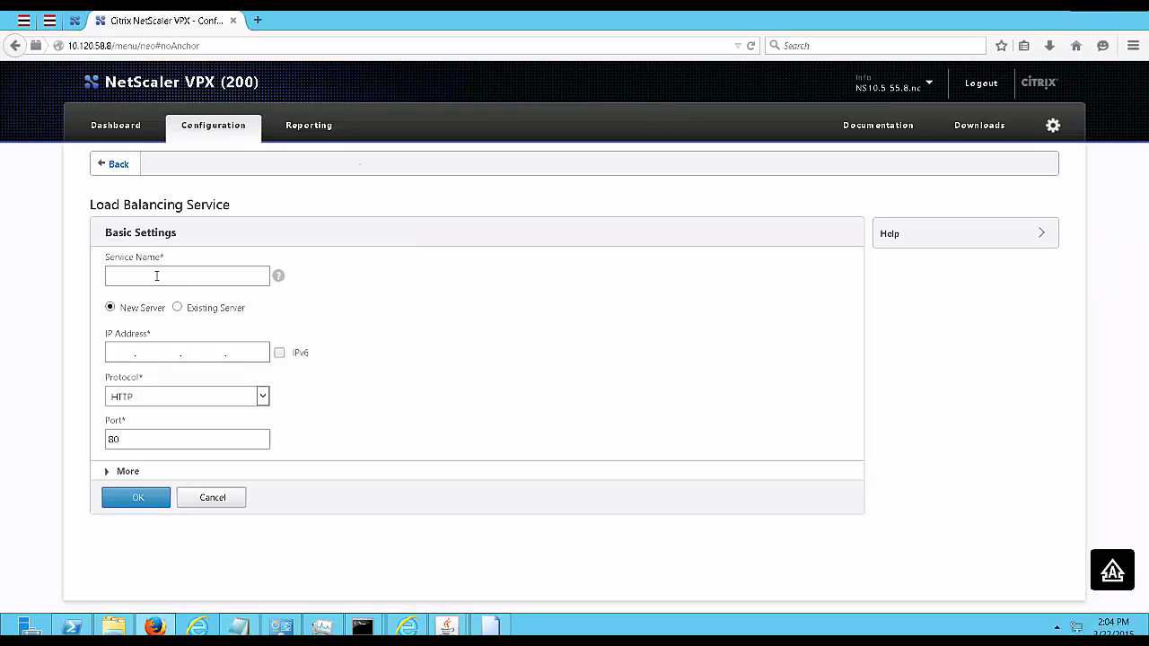
type("ADNS_Dallas")
left_click(131, 354)
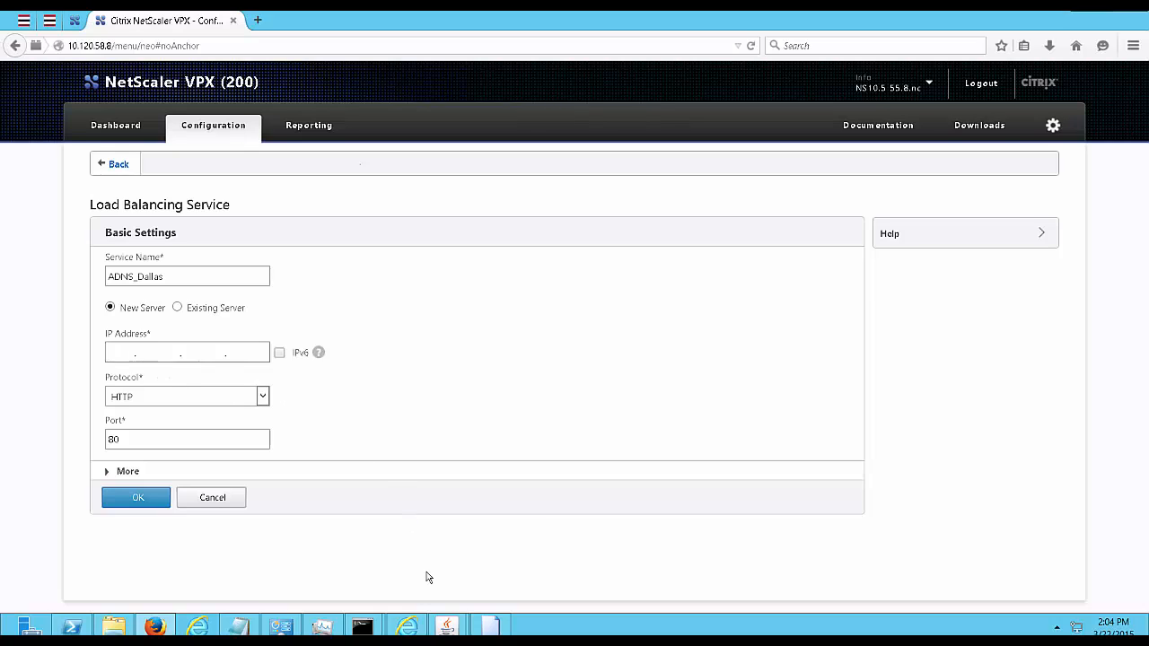
left_click(241, 627)
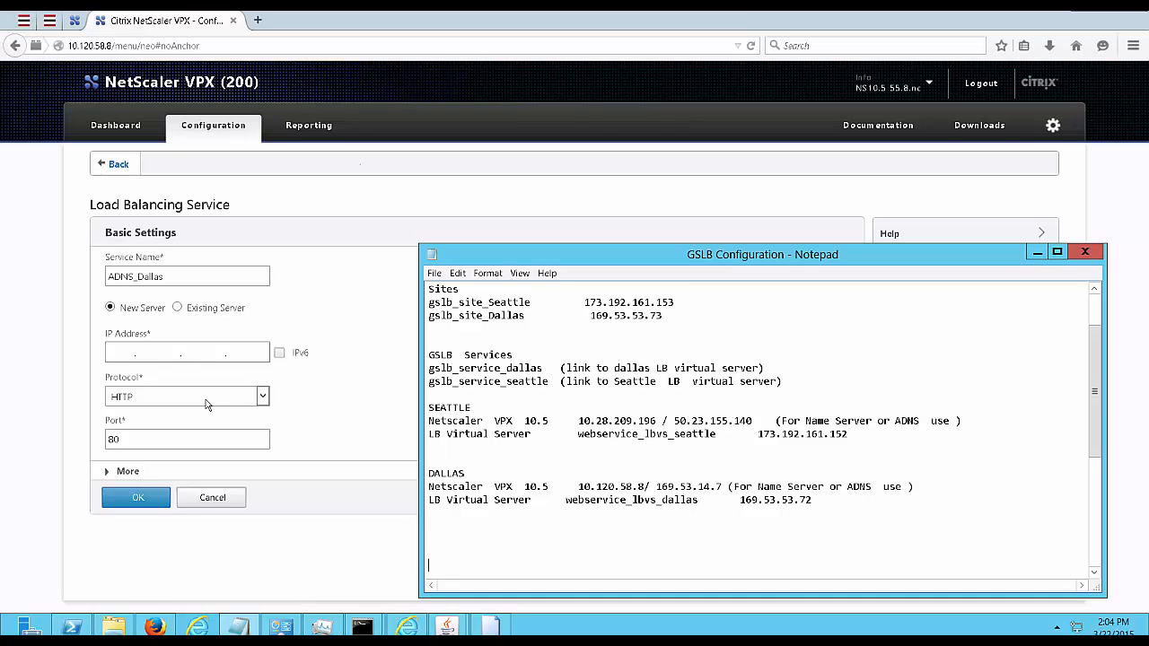
left_click(118, 354)
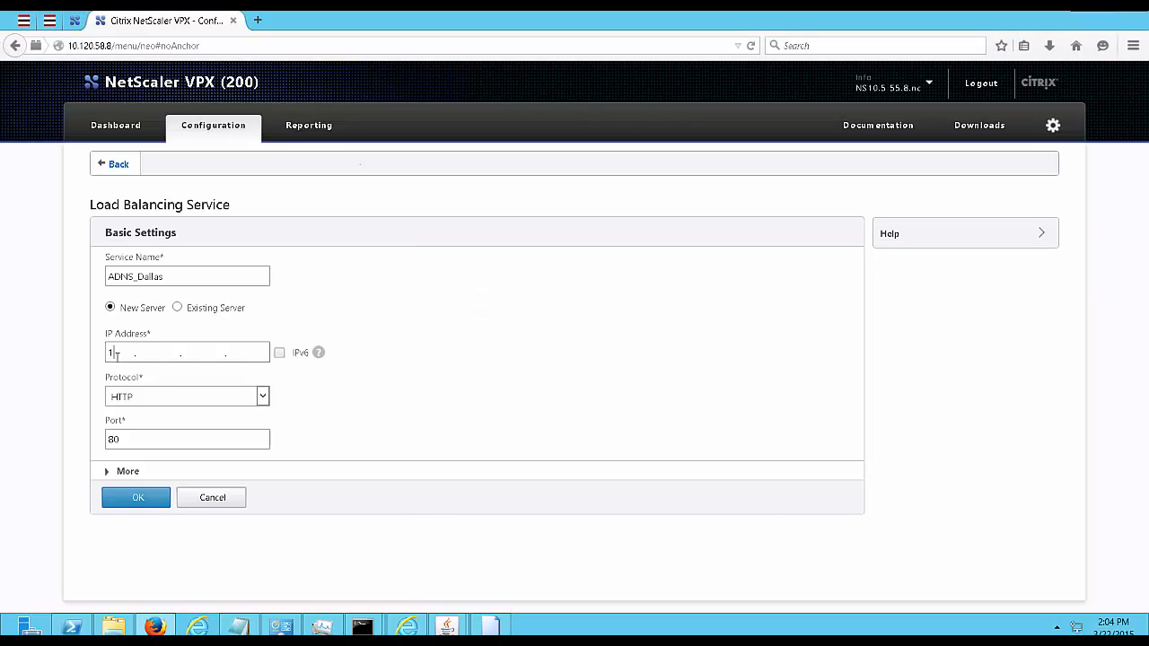
type("169 . 53 . 14 . 7")
Set the service's protocol to ADNS, create the service and finish its configuration.
left_click(262, 398)
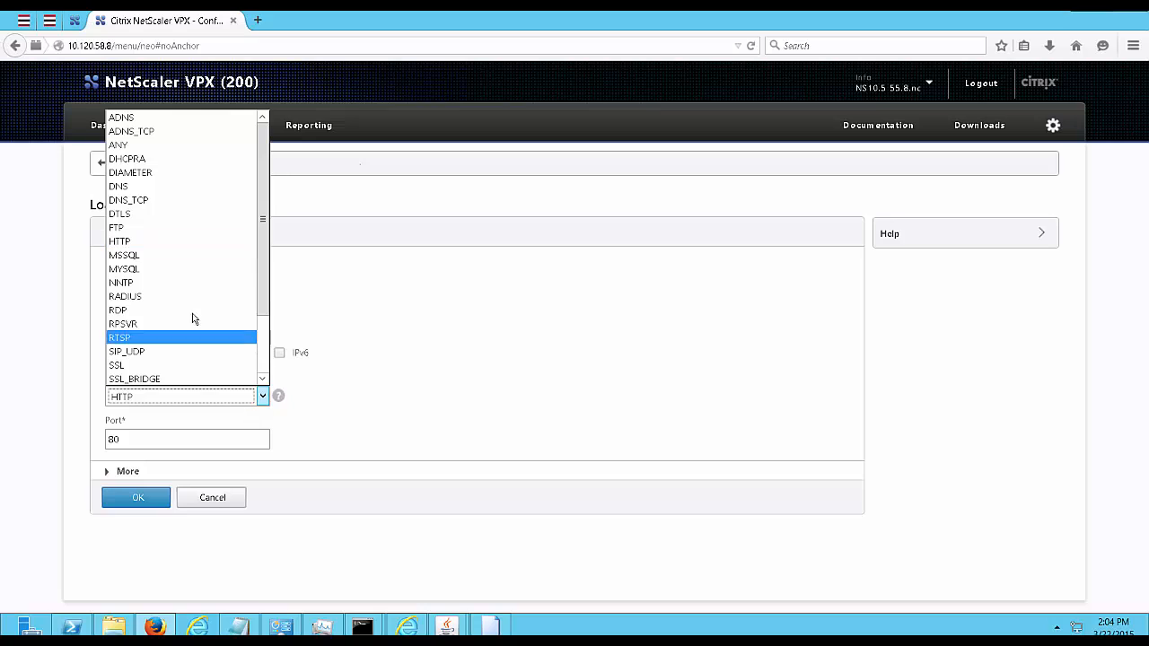
left_click(141, 120)
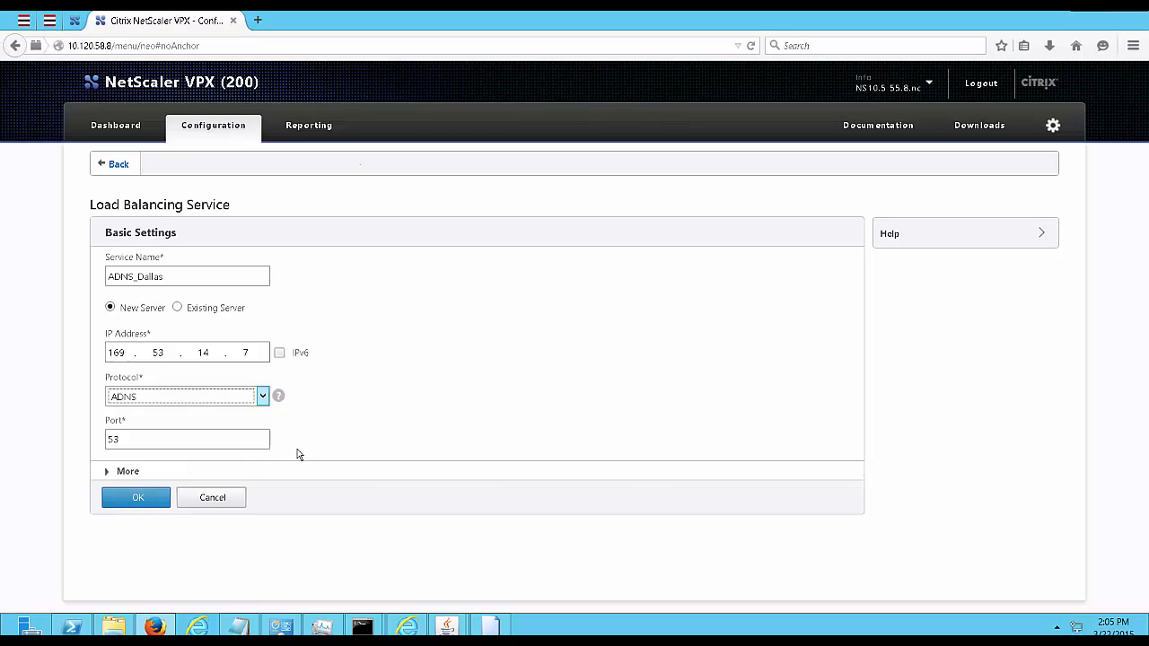
left_click(137, 506)
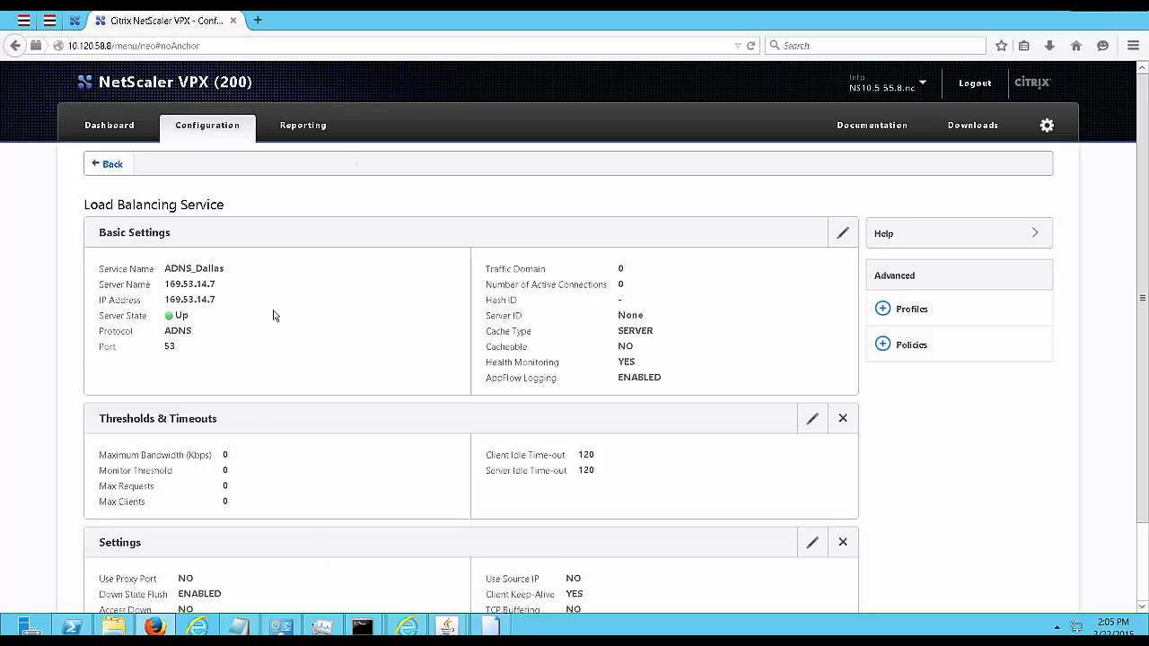
left_click_drag(1145, 264, 1145, 483)
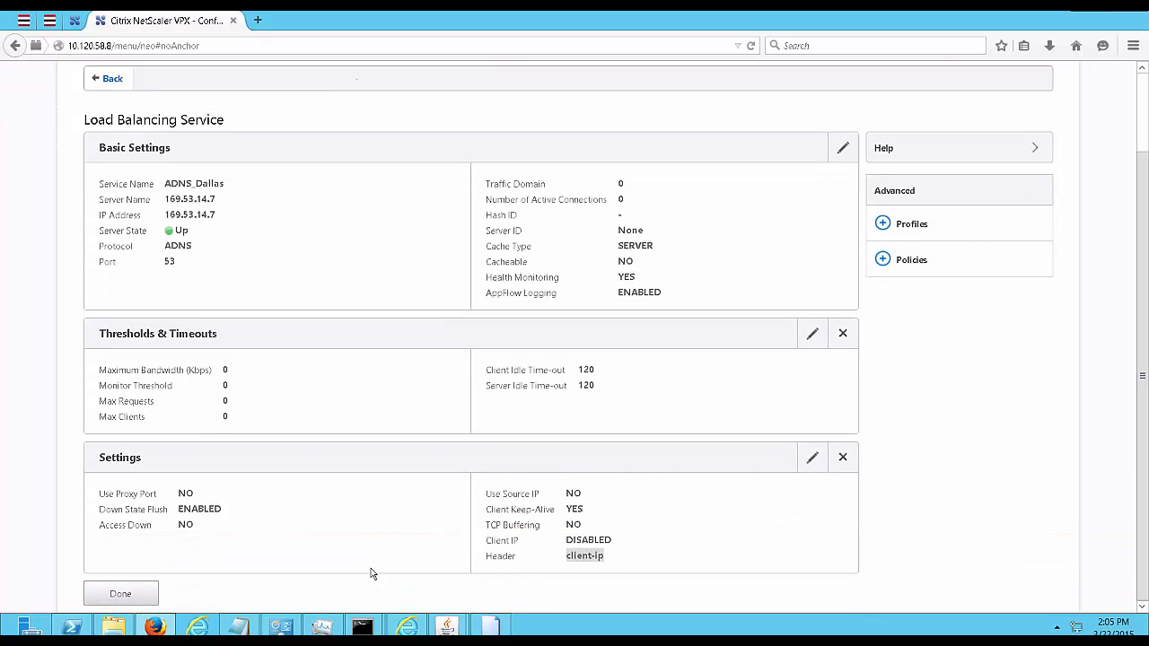
left_click(120, 594)
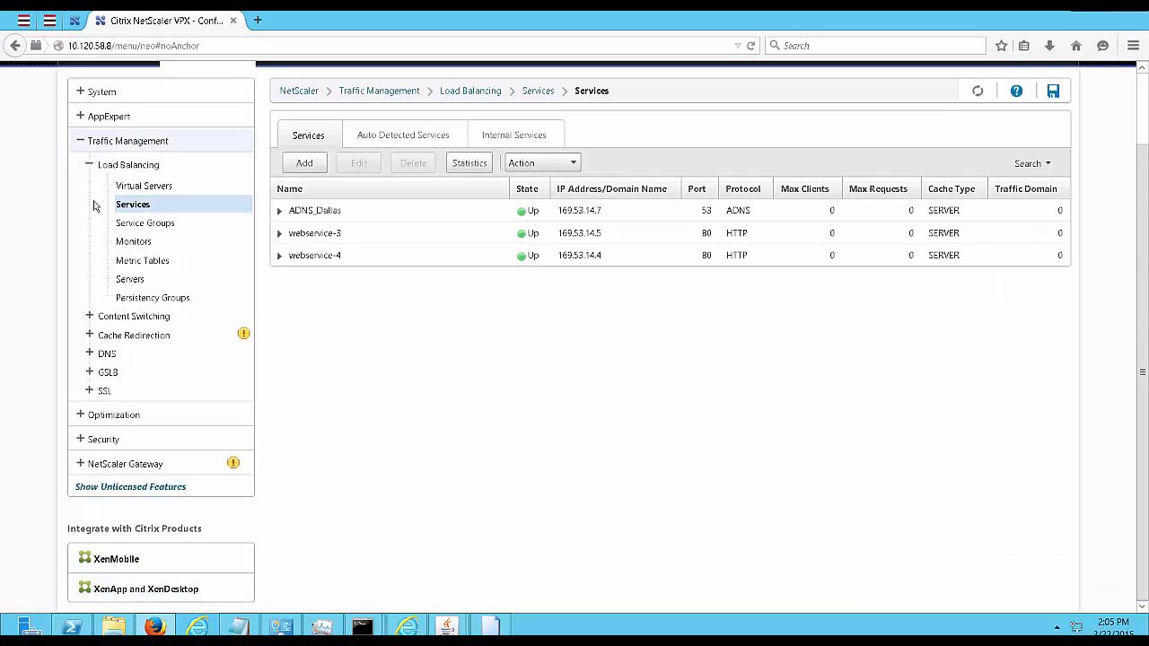
Start a new GSLB site under Traffic Management, named GSLB_MASTER with type LOCAL.
left_click(93, 167)
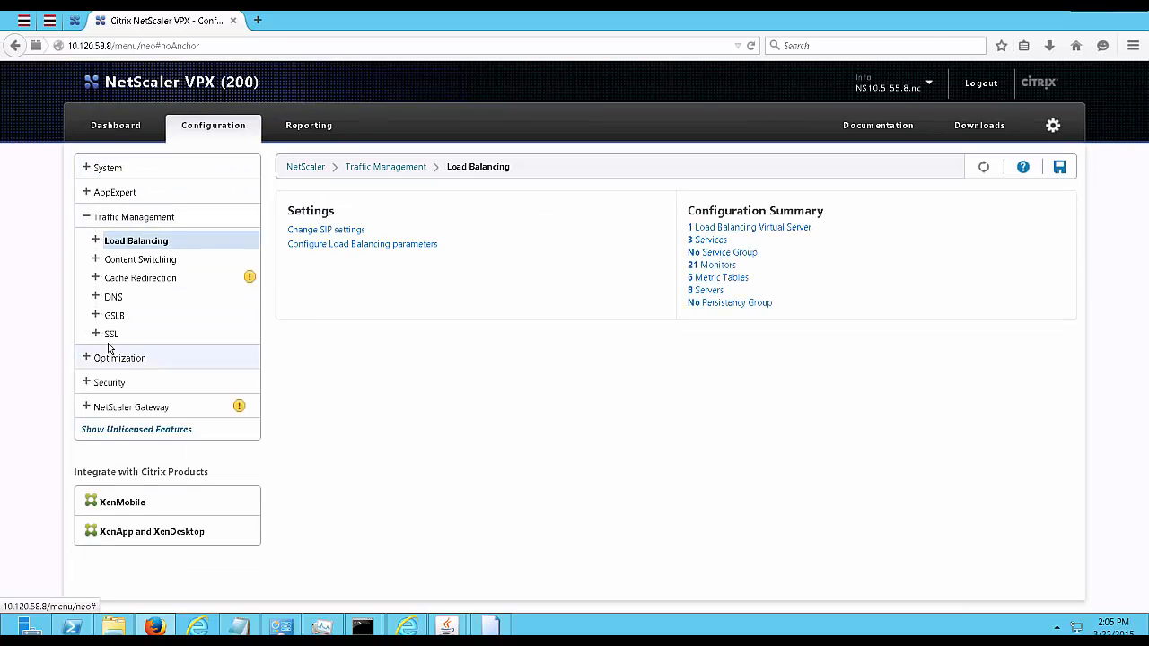
left_click(103, 318)
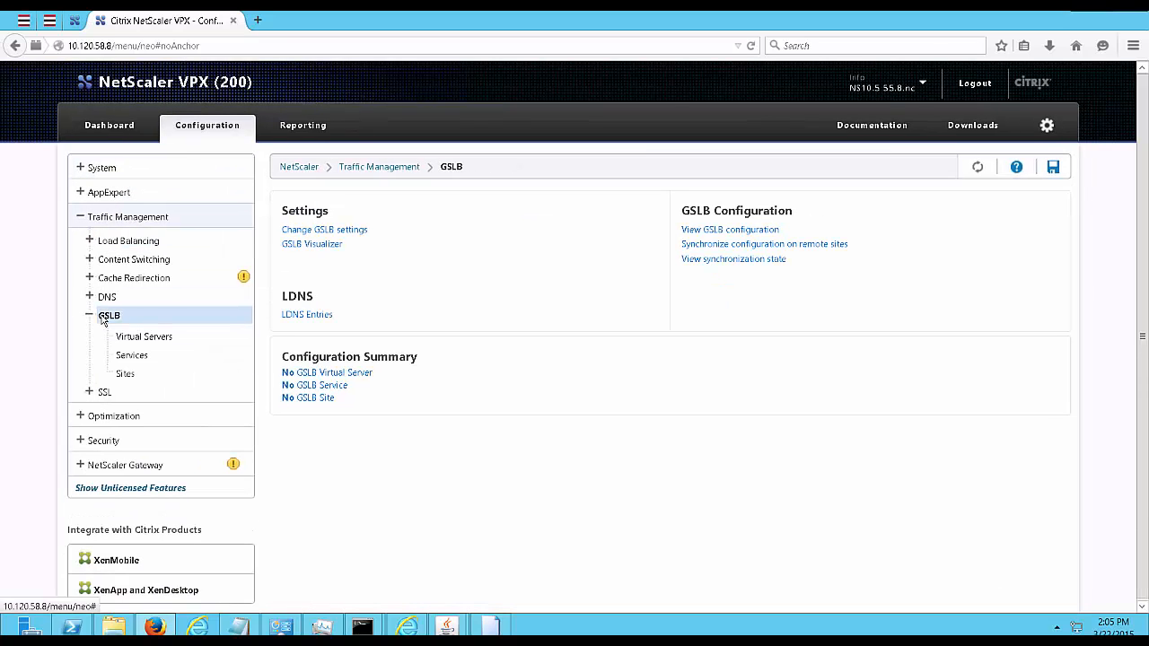
left_click(135, 378)
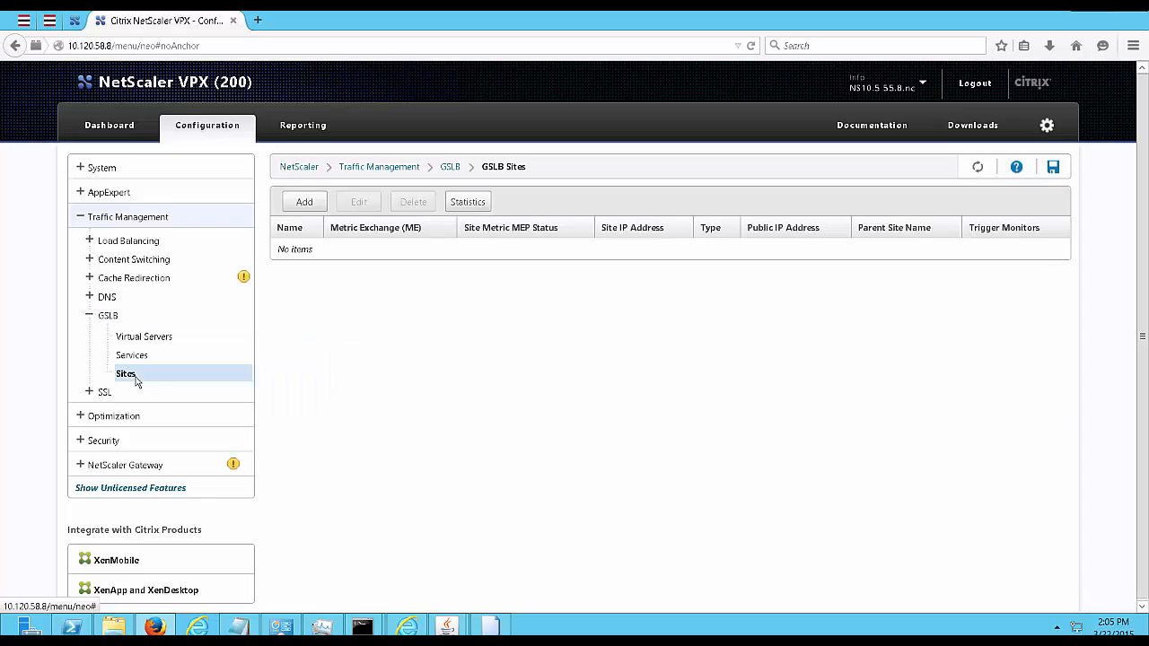
left_click(304, 203)
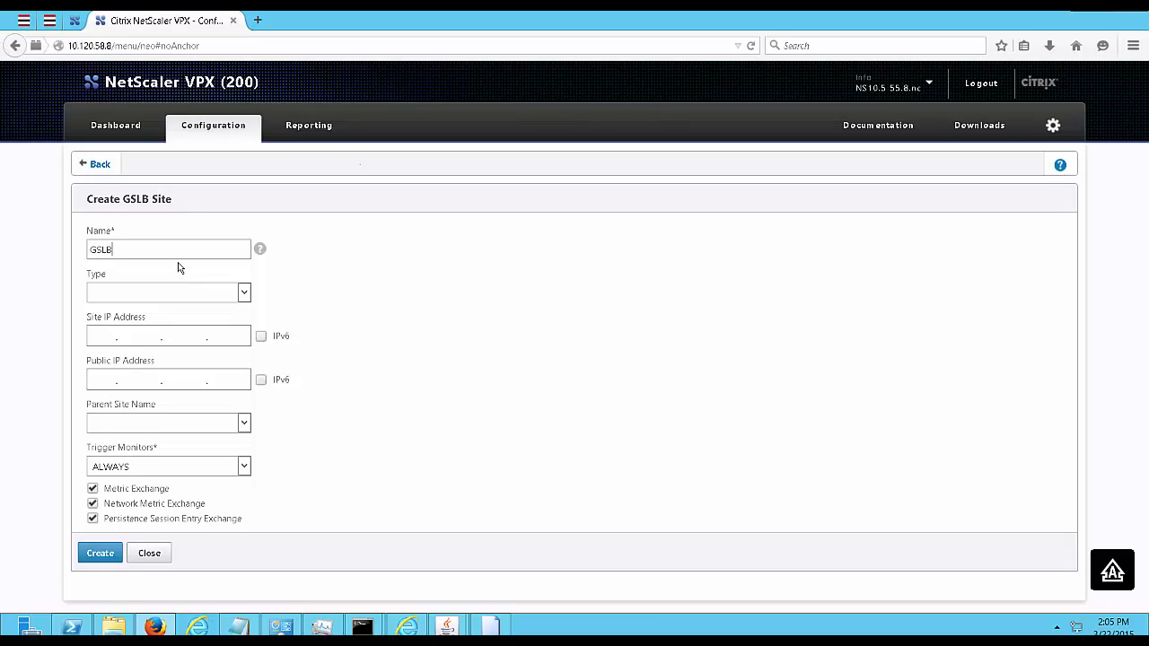
type("GSLB_MASTER")
left_click(244, 293)
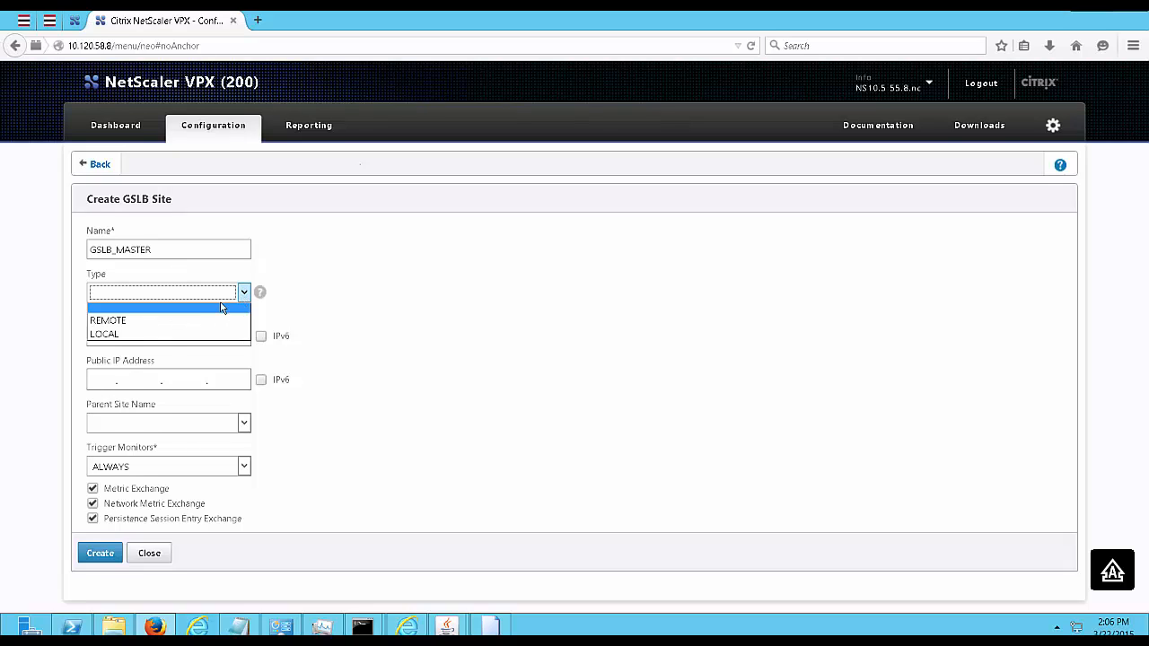
left_click(167, 336)
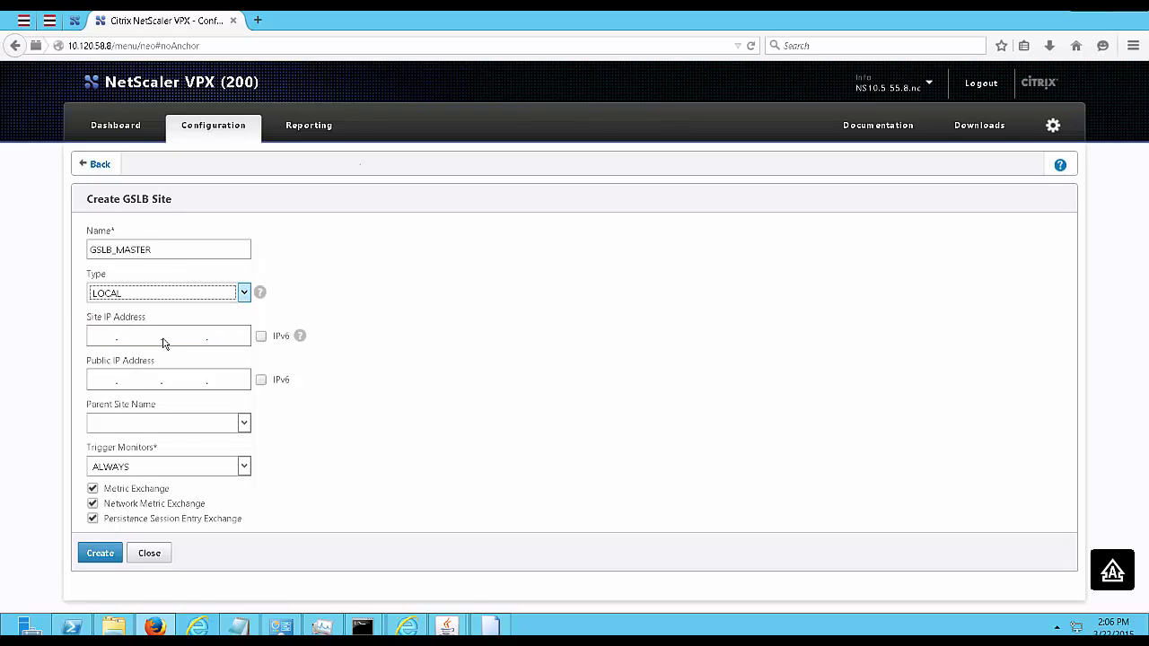
Set both the site and public IP addresses of GSLB_MASTER to 169.53.53.73, the Dallas site address in the notes, and create the site.
left_click(99, 335)
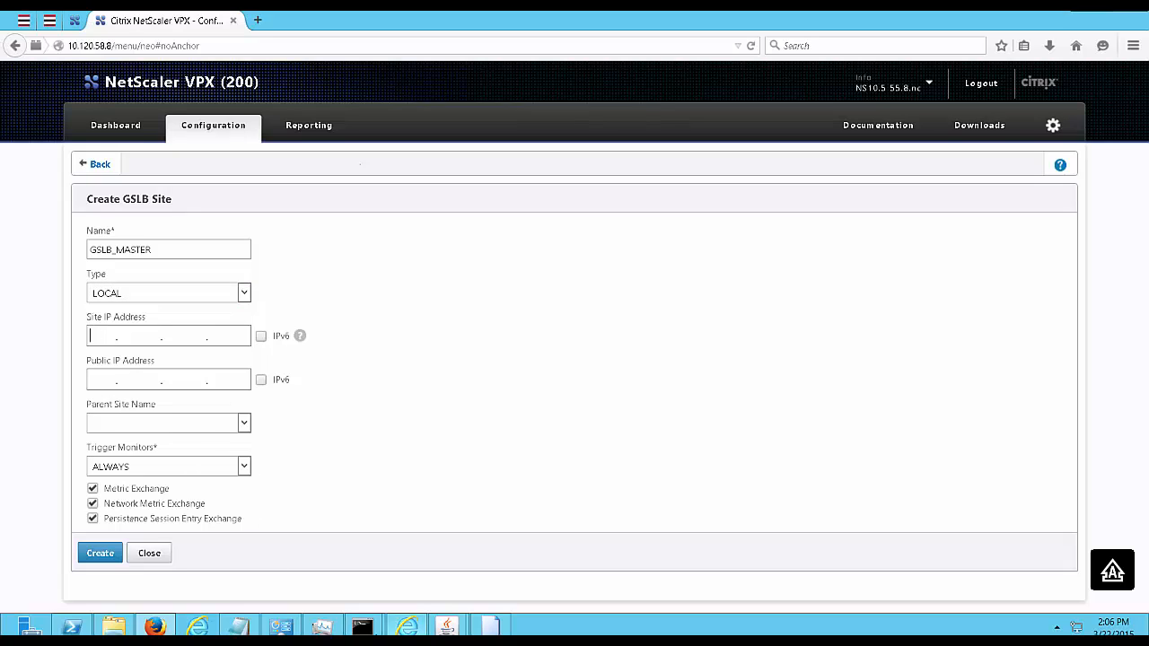
left_click(239, 629)
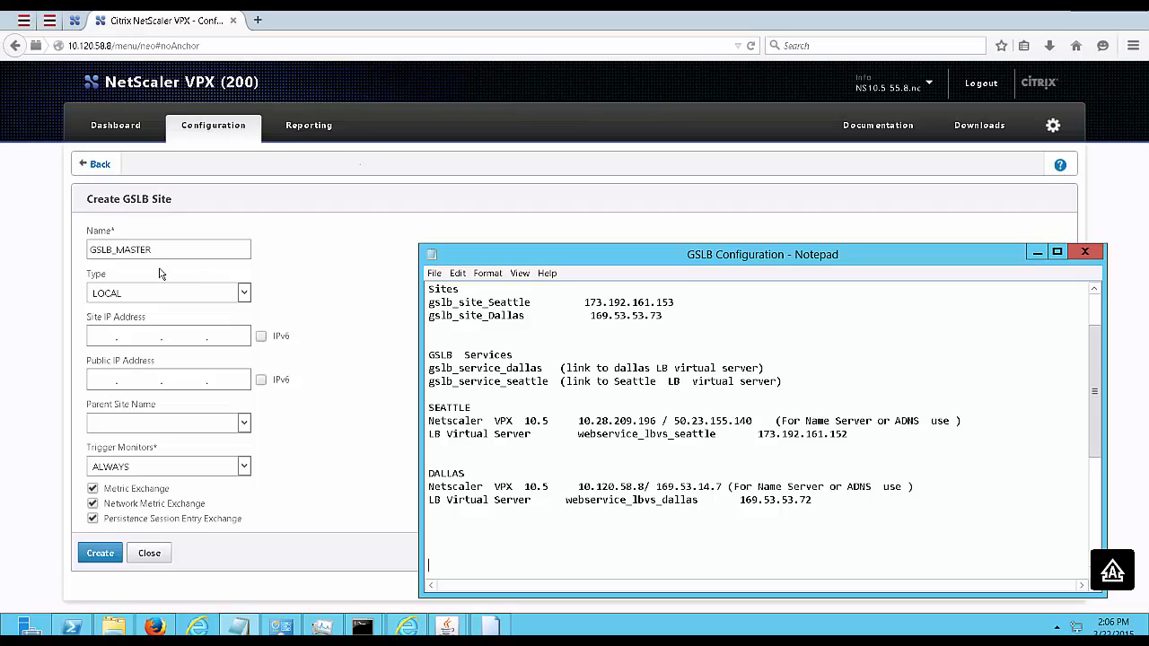
left_click(102, 335)
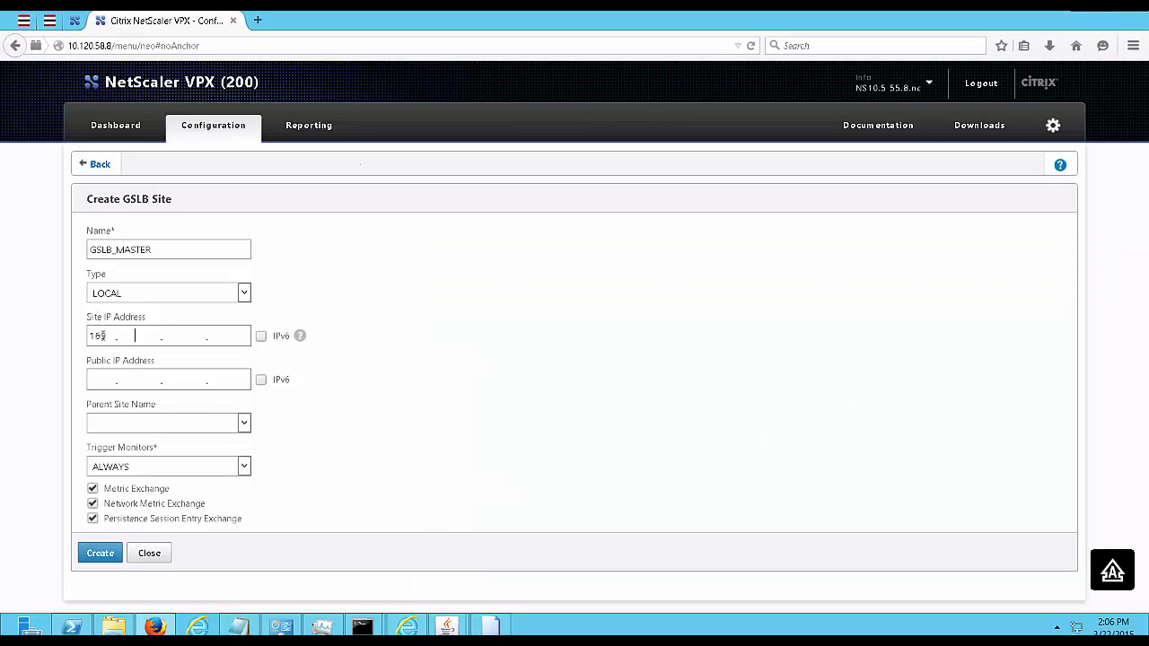
type("168.")
type("53.")
type("53.")
type("73")
left_click(109, 379)
type("169.53.53.")
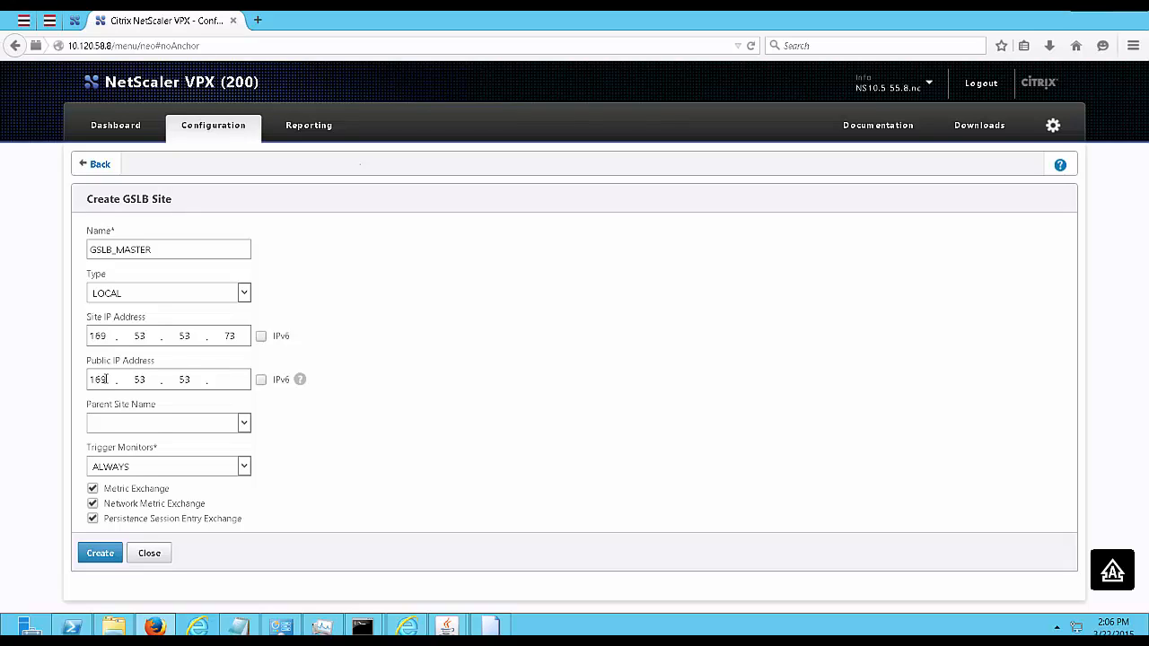
type("73")
left_click(101, 555)
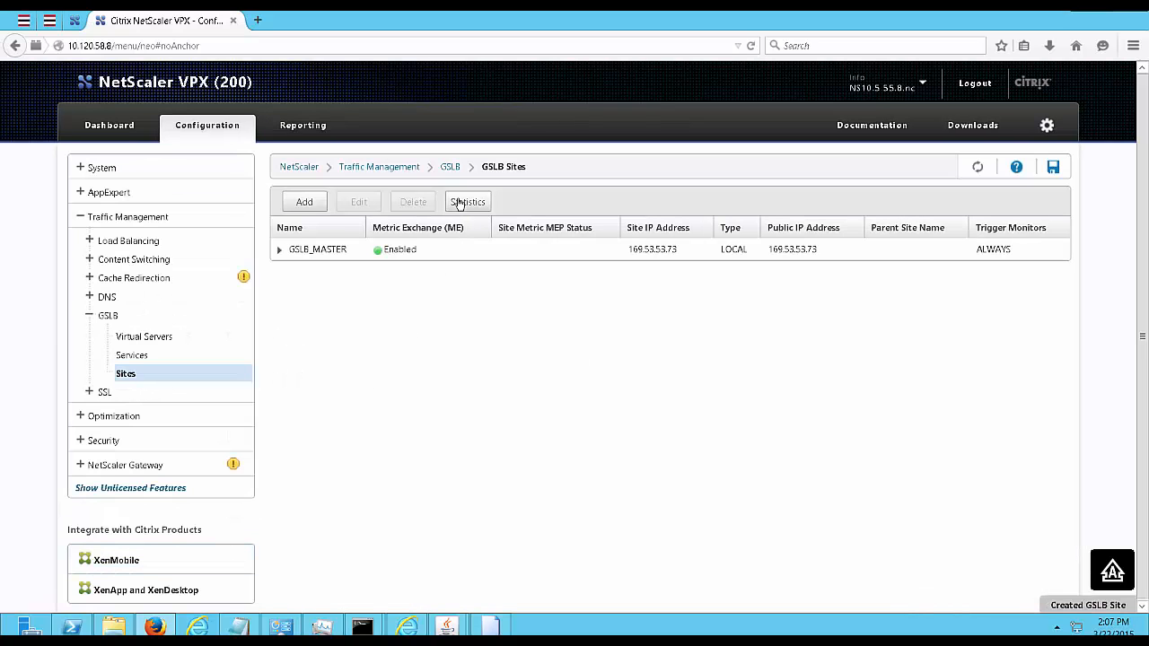
Start a second GSLB site named GSLB_BACKUP with type REMOTE.
left_click(303, 201)
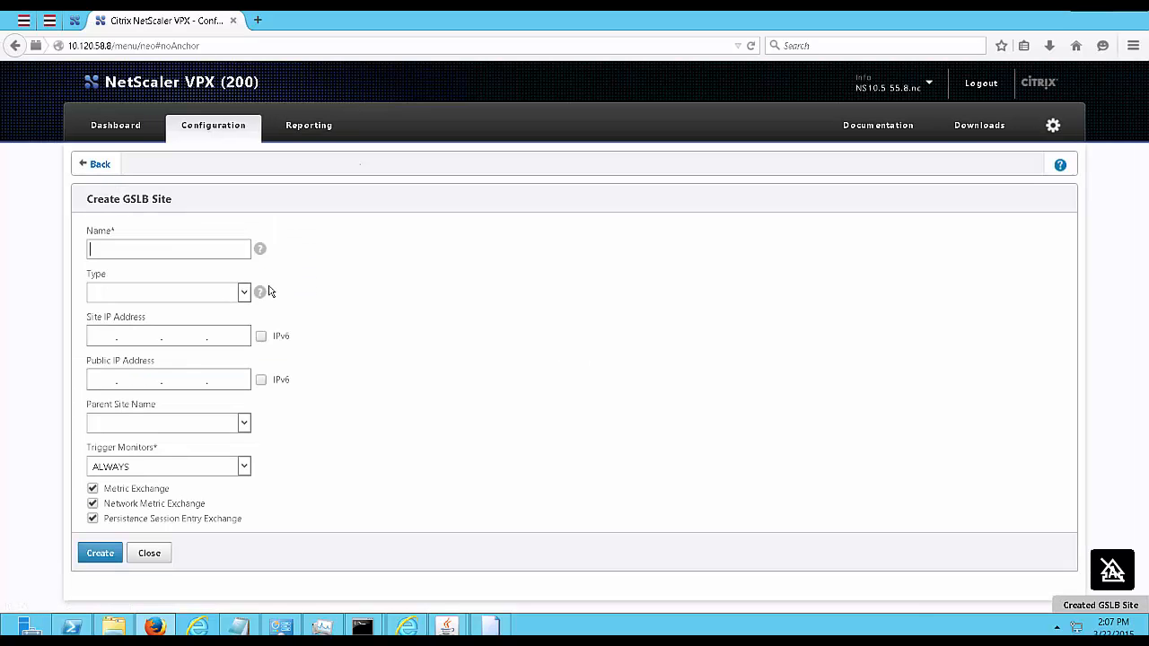
type("gslb")
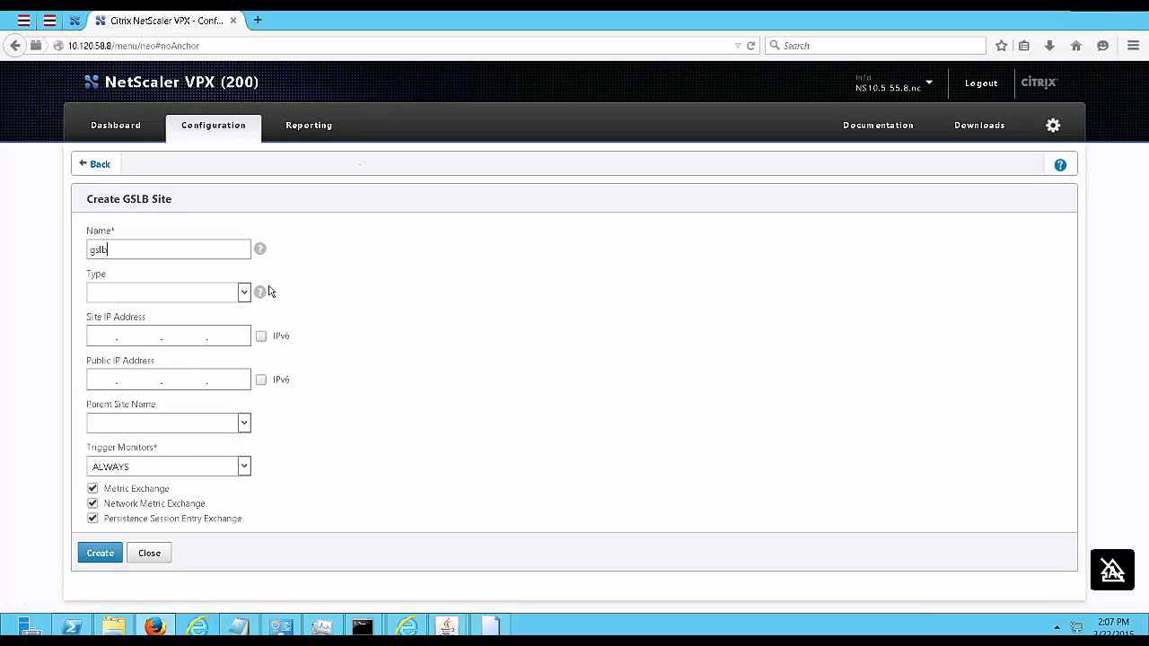
key("BackSpace")
key("BackSpace")
key("BackSpace")
key("BackSpace")
type("GSLB_BAKUPC")
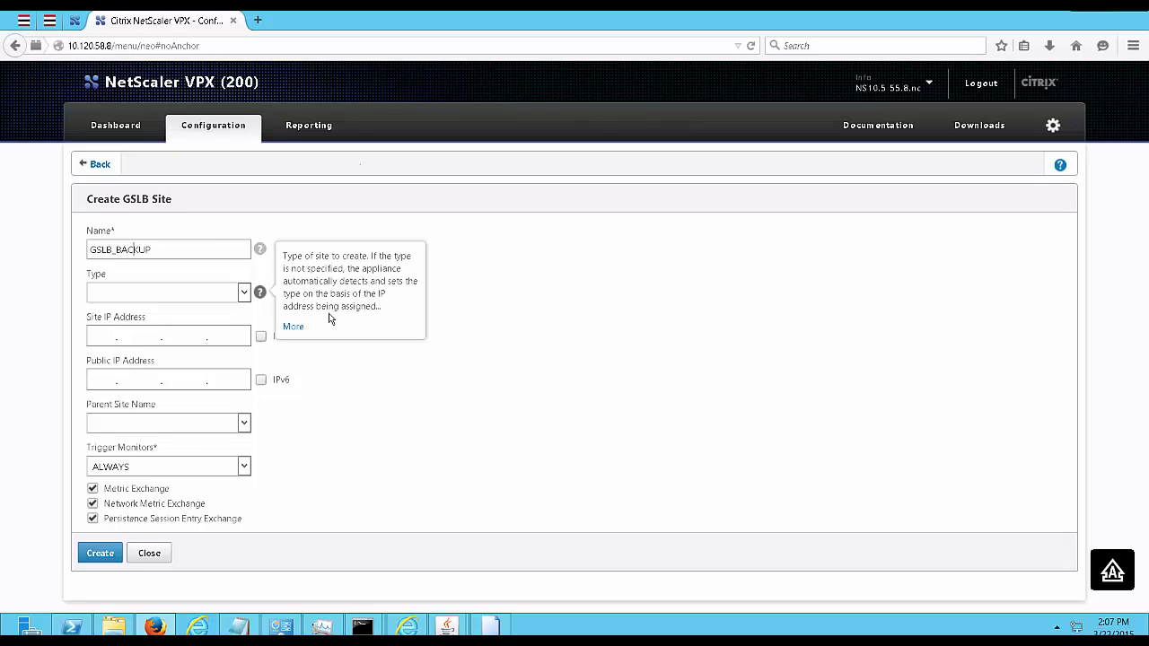
left_click(243, 296)
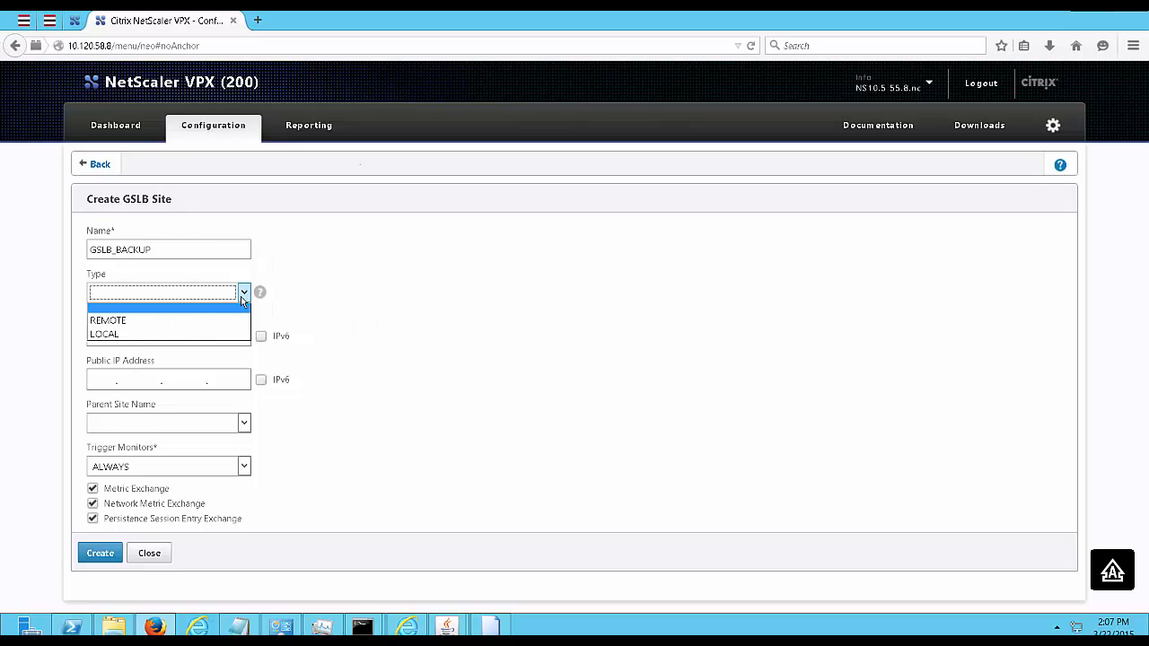
left_click(163, 328)
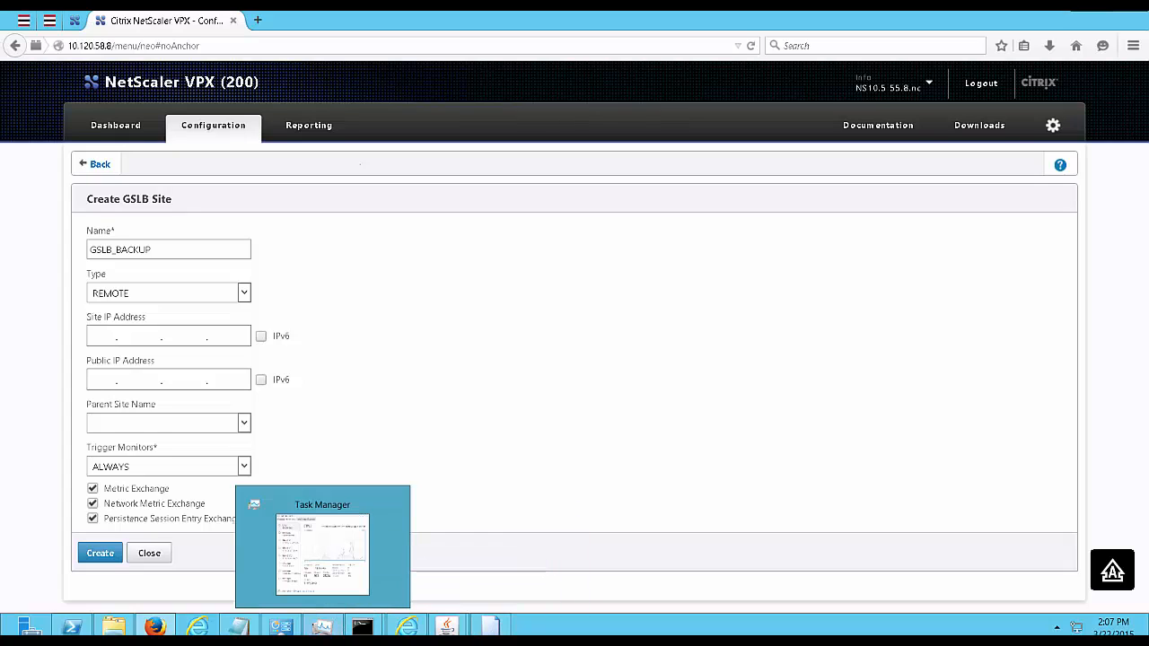
Set both the site and public IP addresses of GSLB_BACKUP to 173.192.161.153, the Seattle site address in the notes, and create the site.
left_click(238, 628)
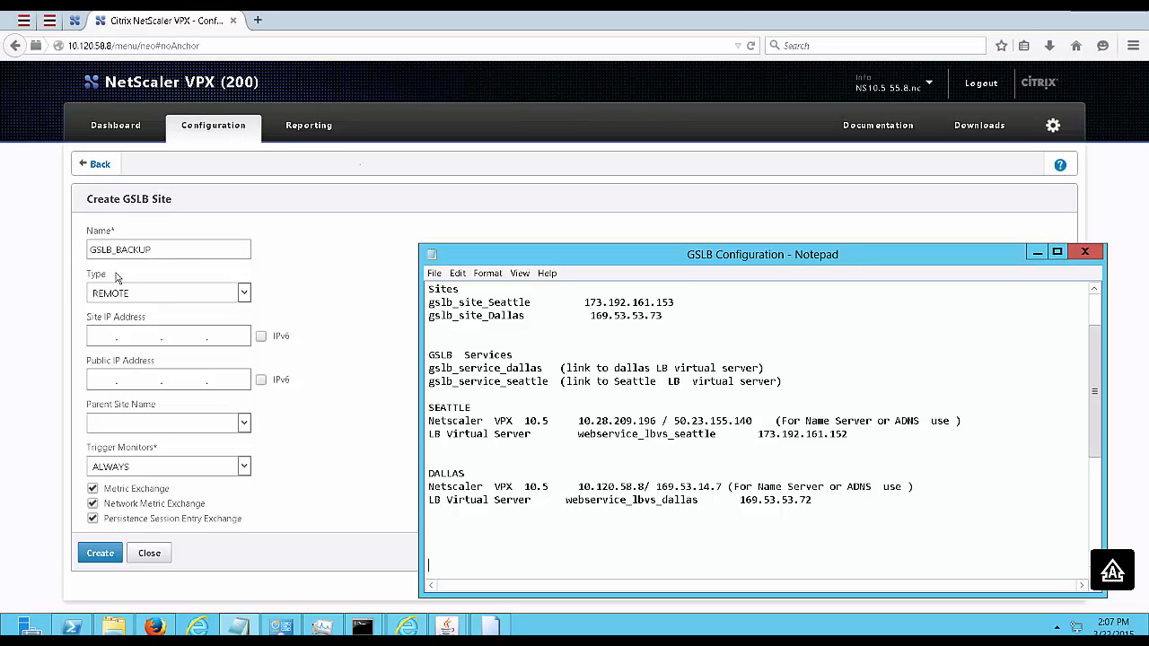
left_click(91, 337)
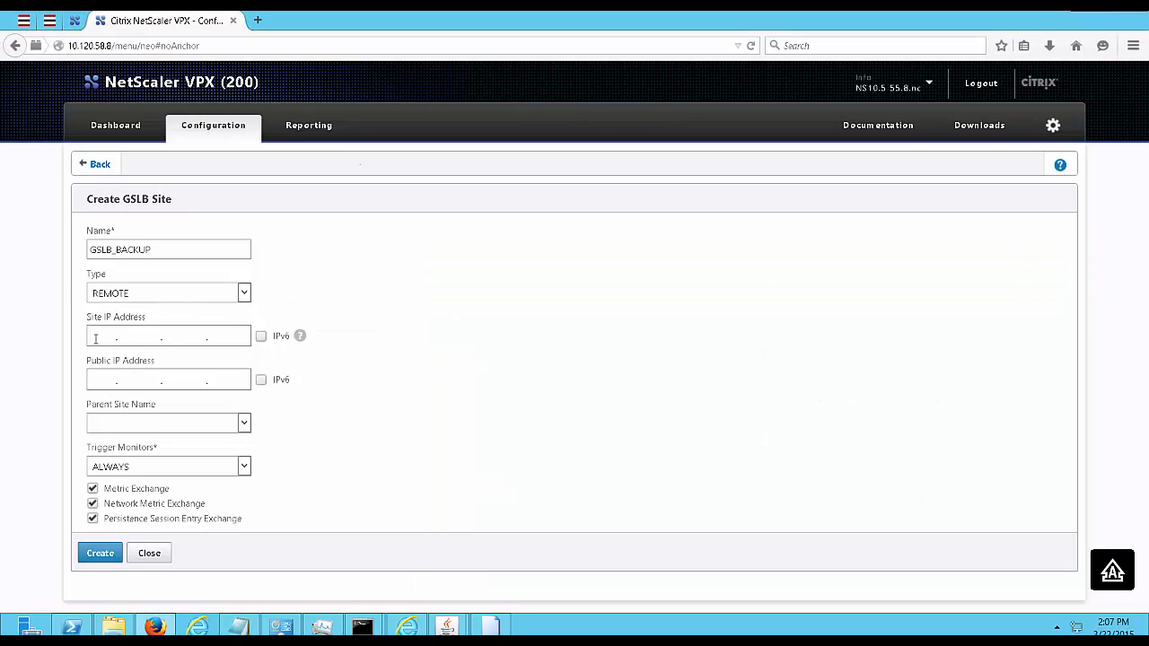
type("173.192.161.153")
left_click(114, 383)
type("173.192.161.")
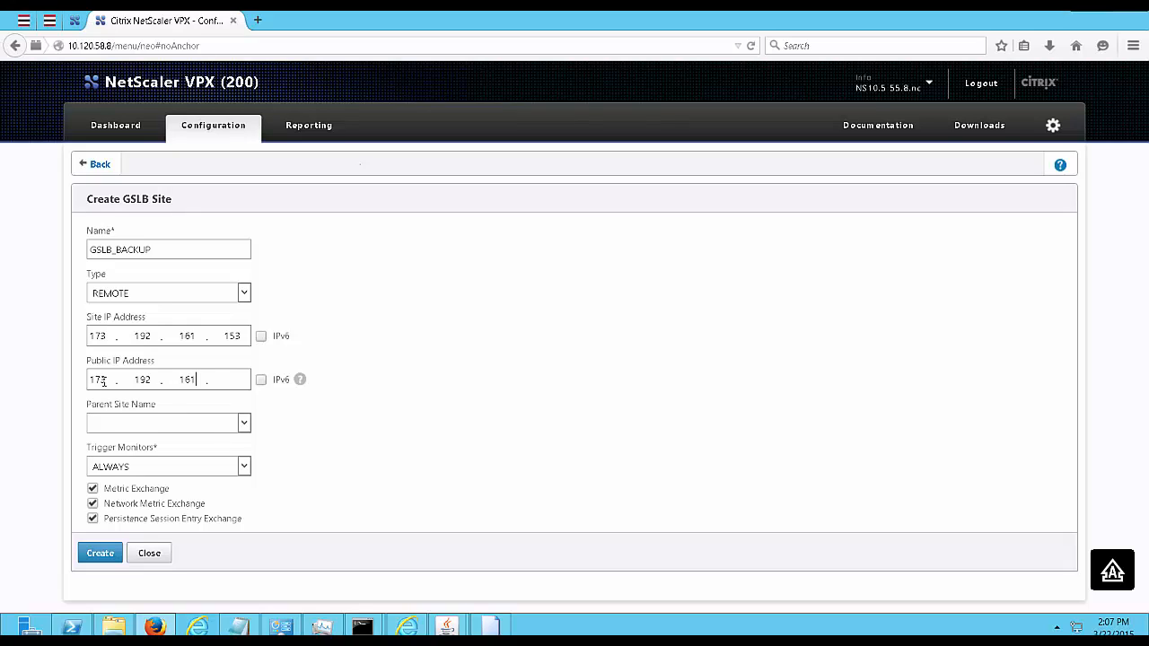
type("153")
left_click(100, 553)
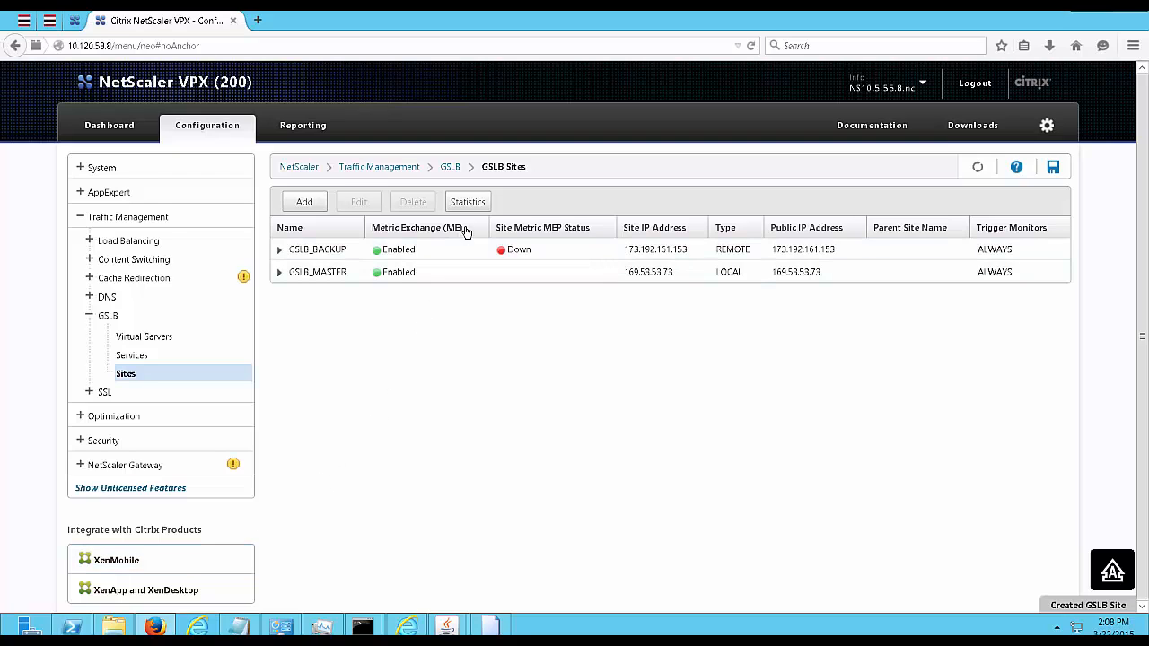
Start a new GSLB service and name it gslb_service_dallas, copying the name from the GSLB Configuration notes.
left_click(163, 360)
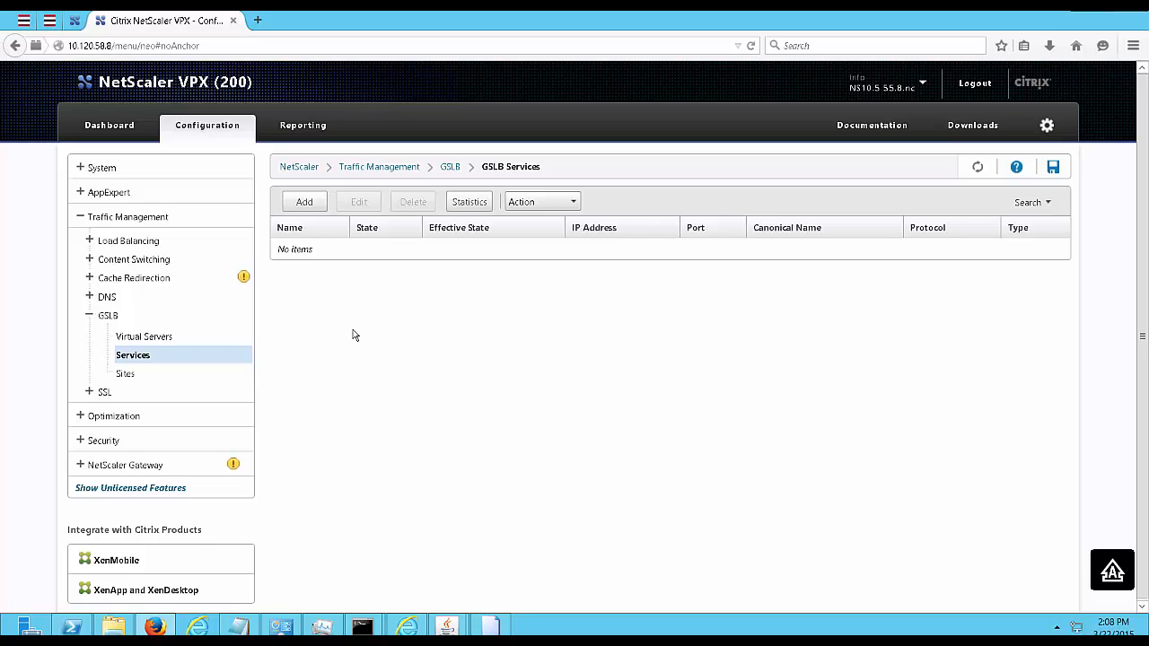
left_click(309, 206)
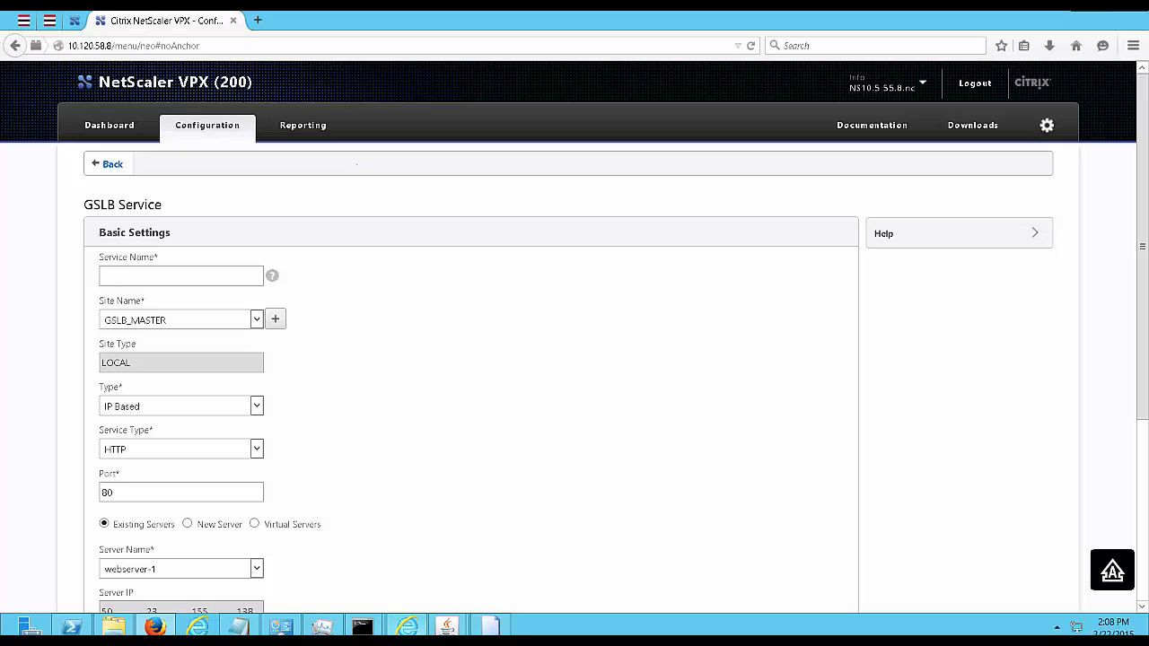
mouse_move(447, 626)
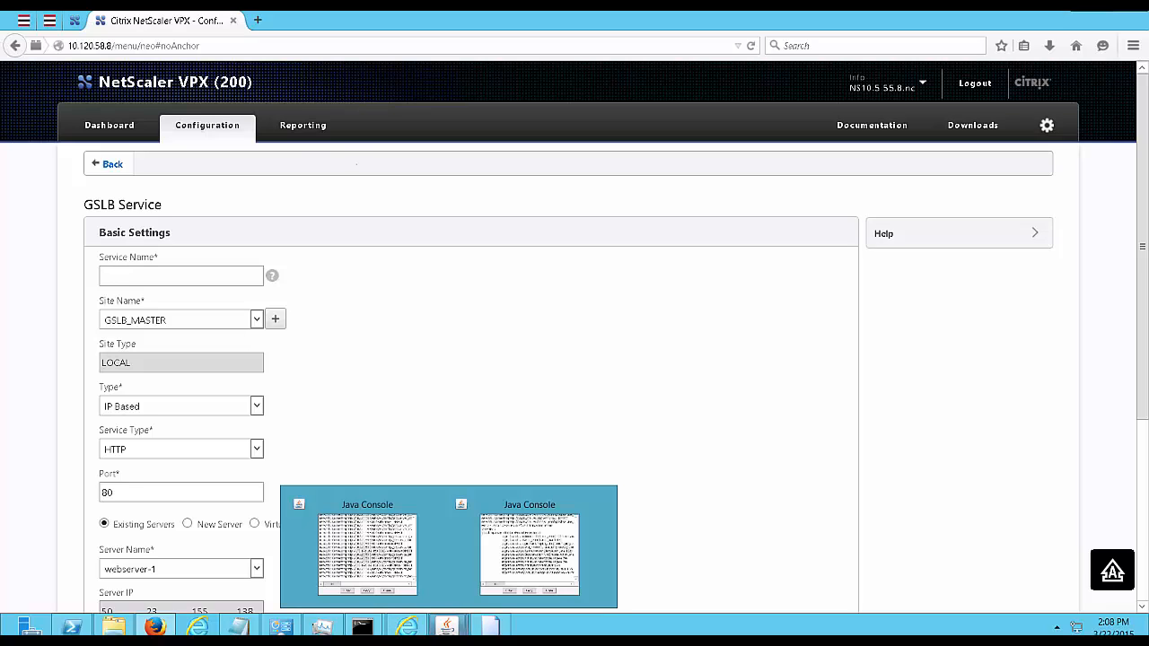
left_click(240, 626)
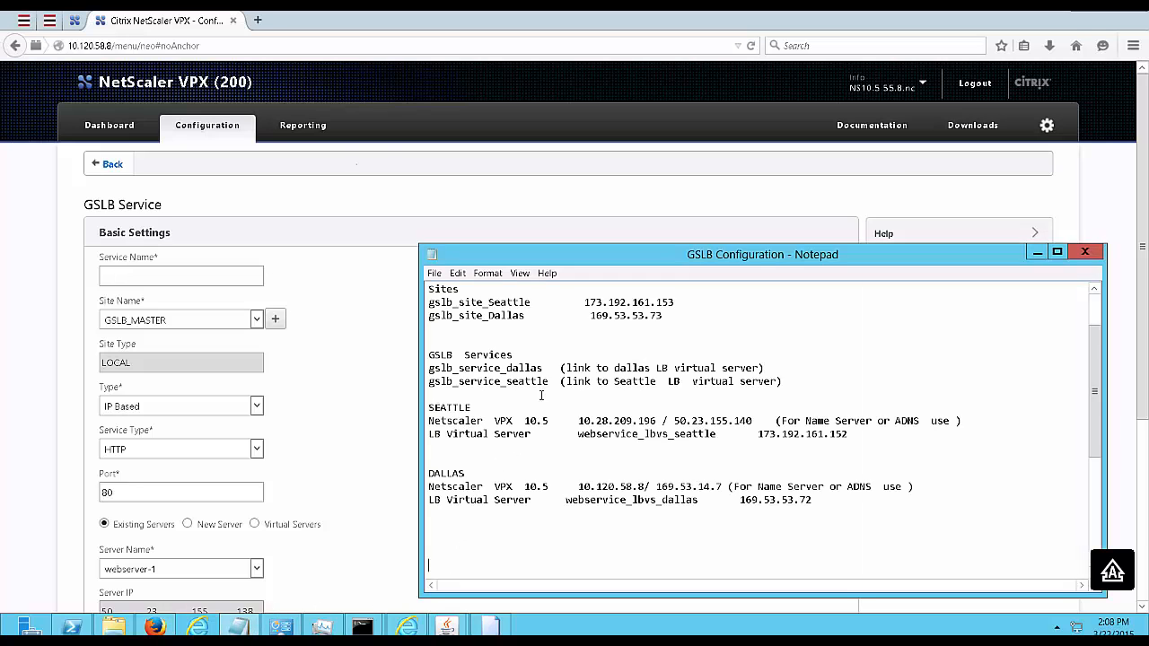
left_click_drag(543, 367, 427, 363)
key("ctrl+c")
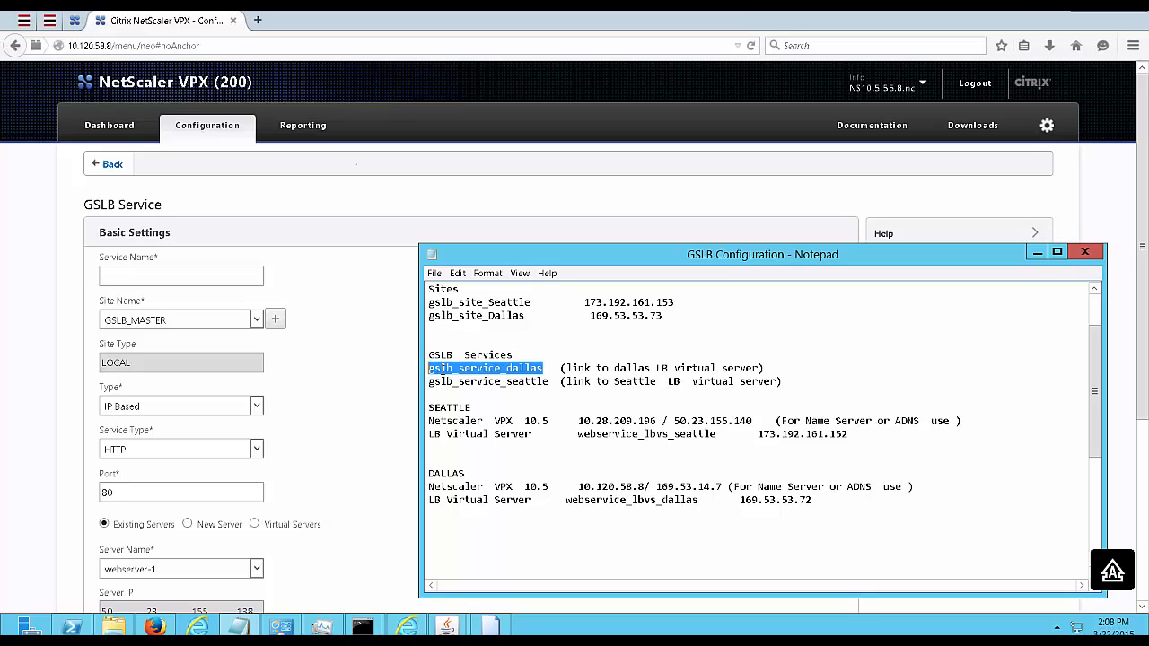
left_click(140, 275)
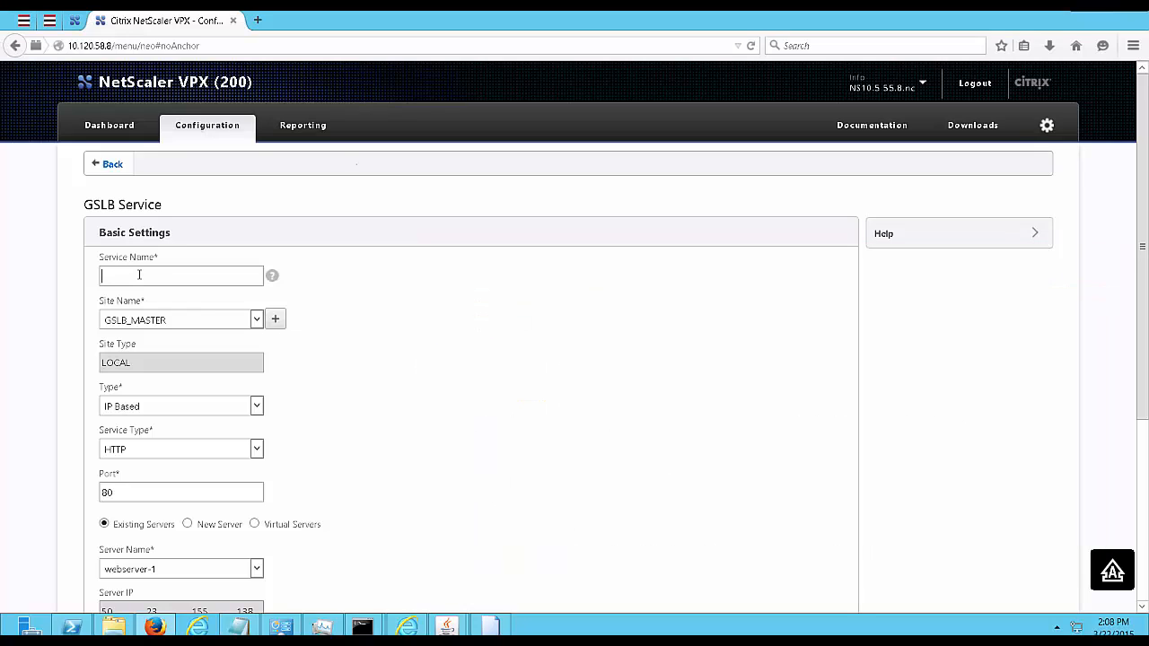
key("ctrl+v")
Link gslb_service_dallas to the virtual server webservice_lbvs_dallas and create the service.
left_click(255, 526)
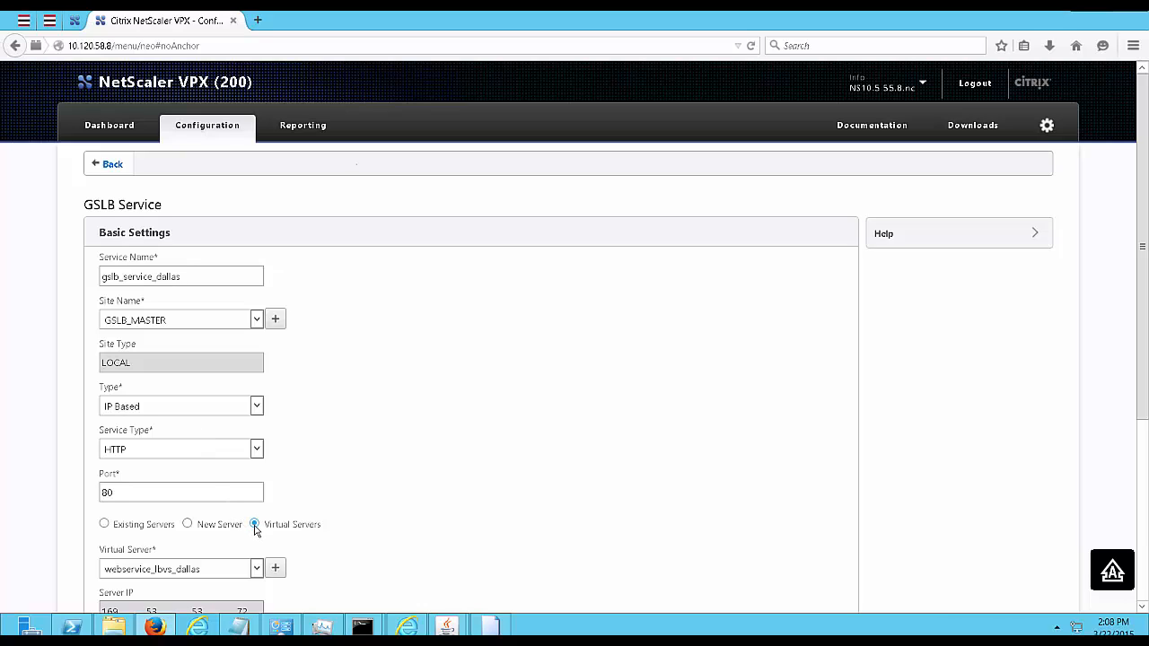
scroll(557, 561, "down", 3)
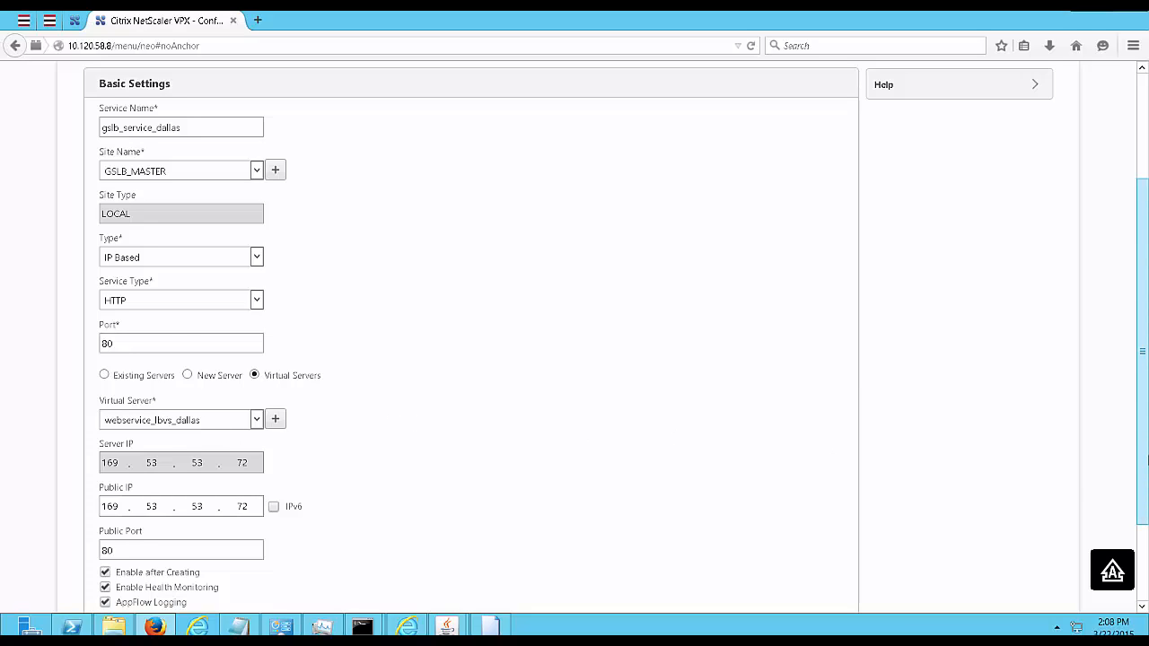
scroll(1144, 417, "down", 2)
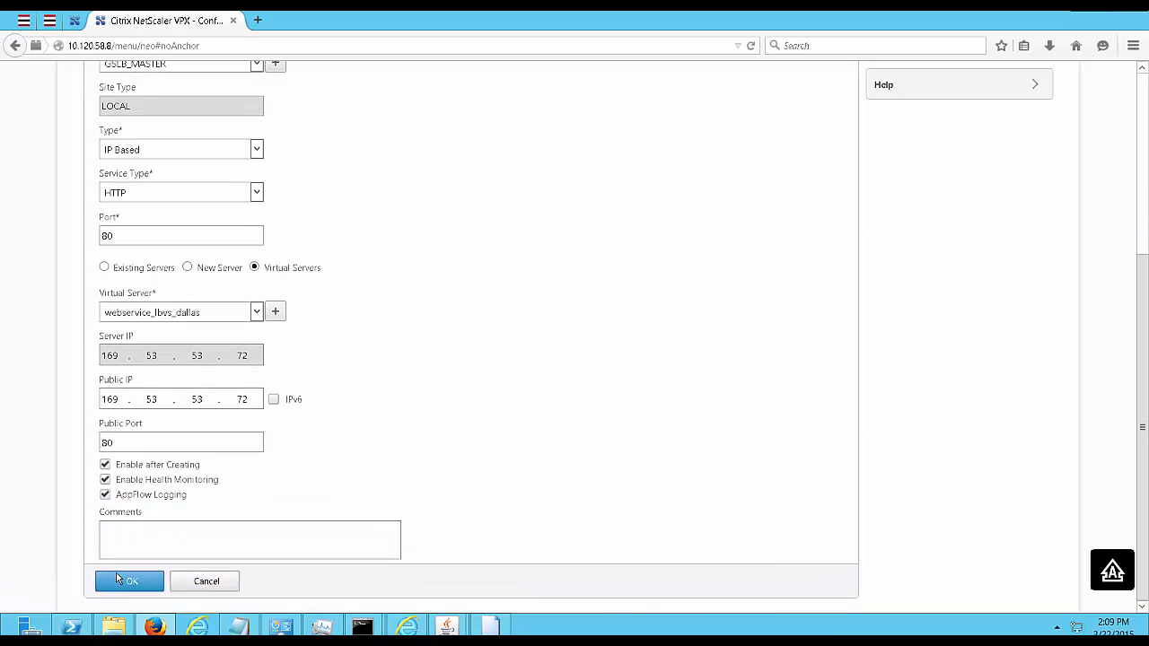
left_click(119, 580)
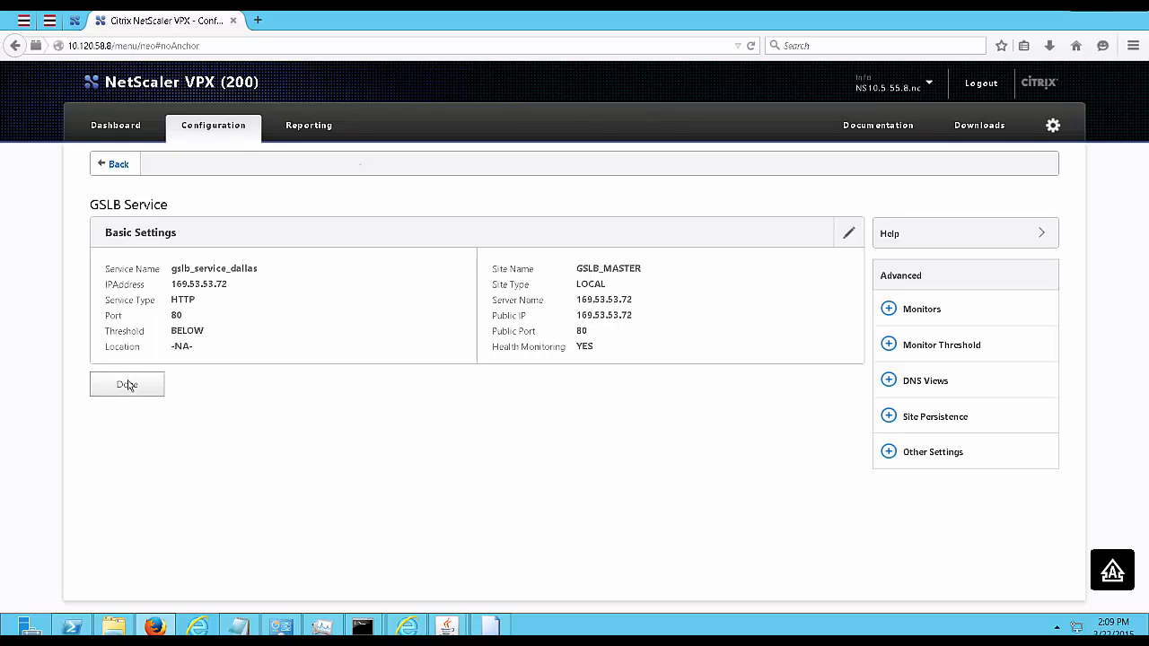
left_click(126, 384)
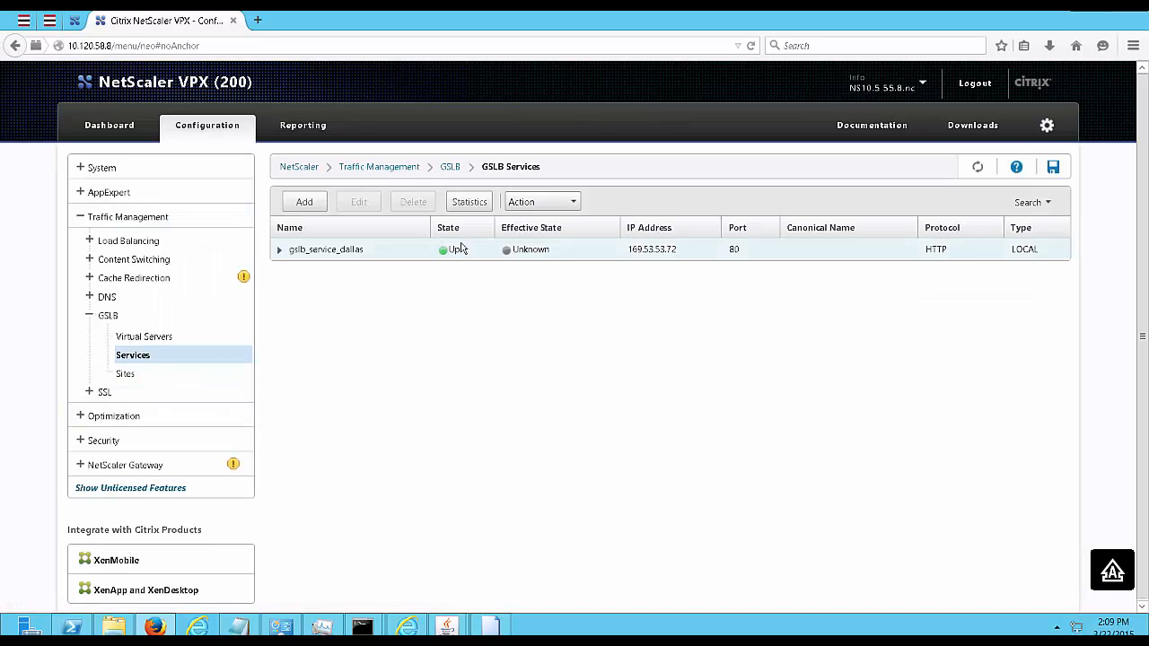
Start a second GSLB service named gslb_service_seattle and assign it to the GSLB_BACKUP site.
left_click(305, 200)
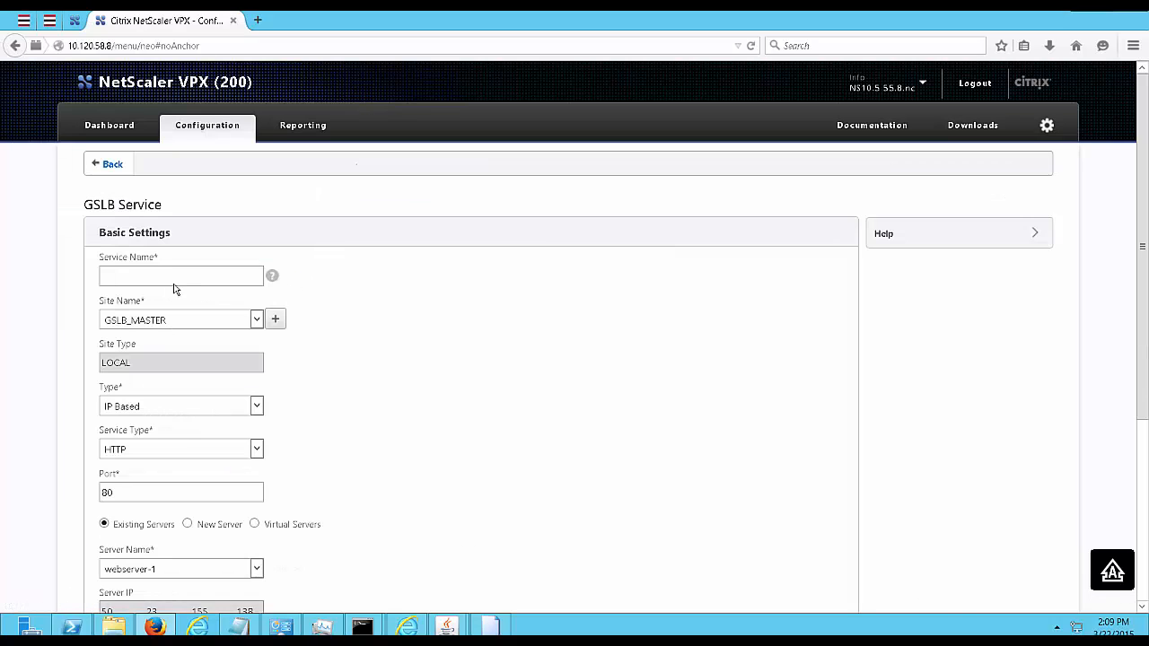
left_click(156, 278)
key("ctrl+v")
key("BackSpace")
key("BackSpace")
key("BackSpace")
key("BackSpace")
key("BackSpace")
key("BackSpace")
key("BackSpace")
type("seattle")
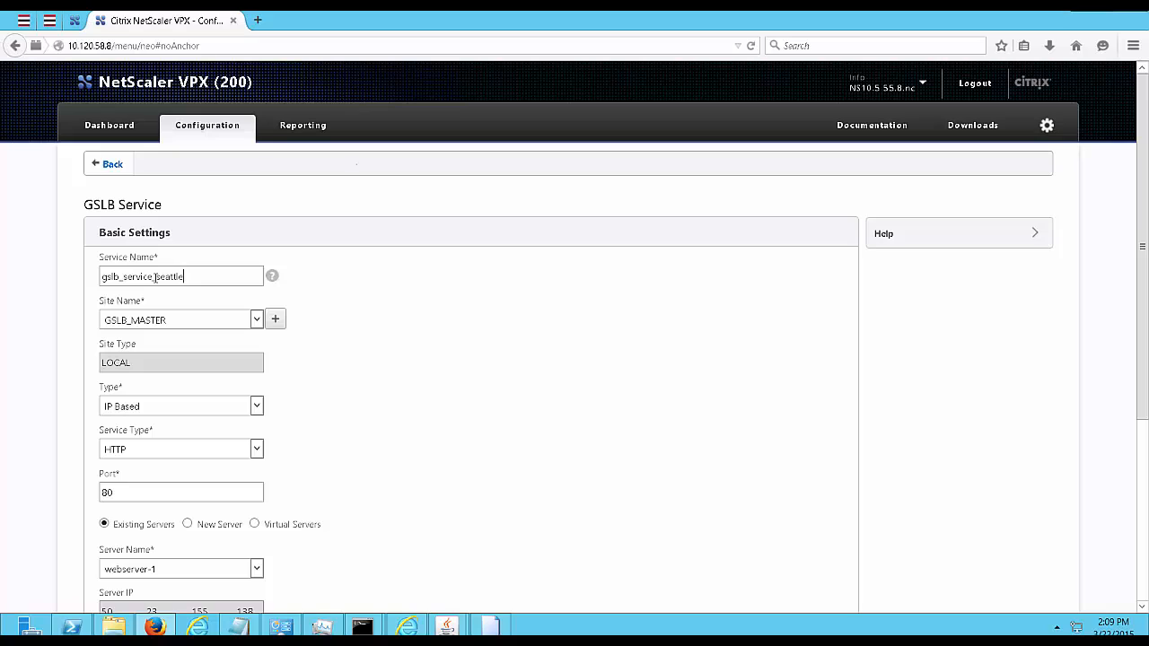
left_click(257, 327)
left_click(185, 351)
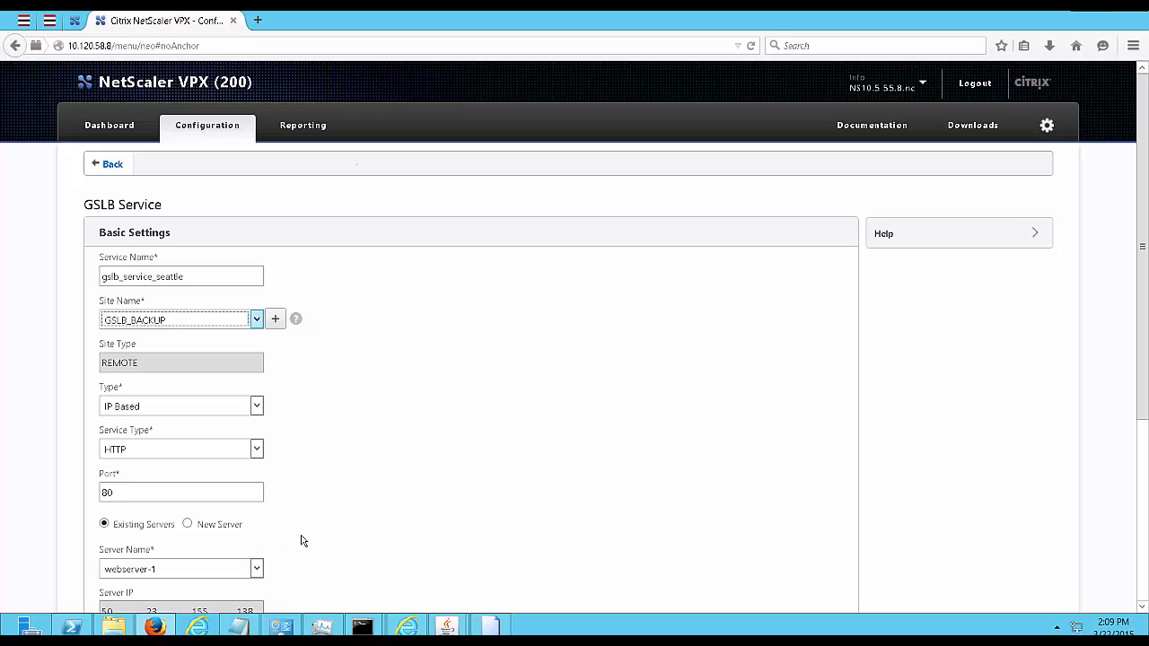
Define a new server for gslb_service_seattle with server IP 173.192.161.152, the Seattle LB virtual server address in the notes.
left_click(187, 525)
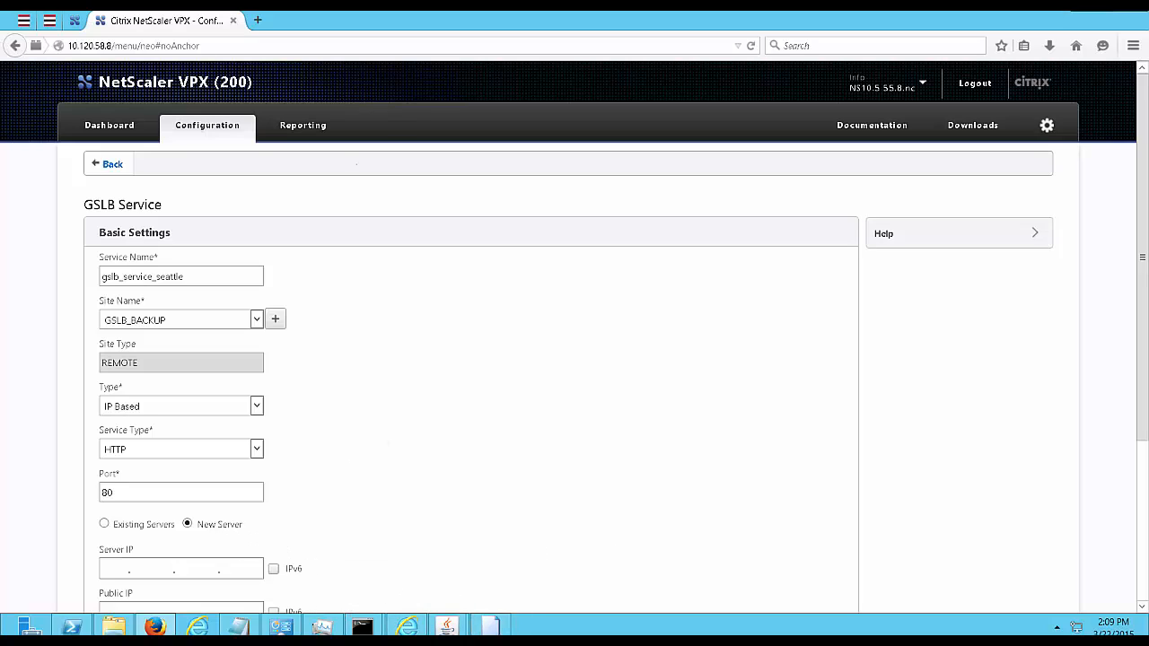
left_click(239, 628)
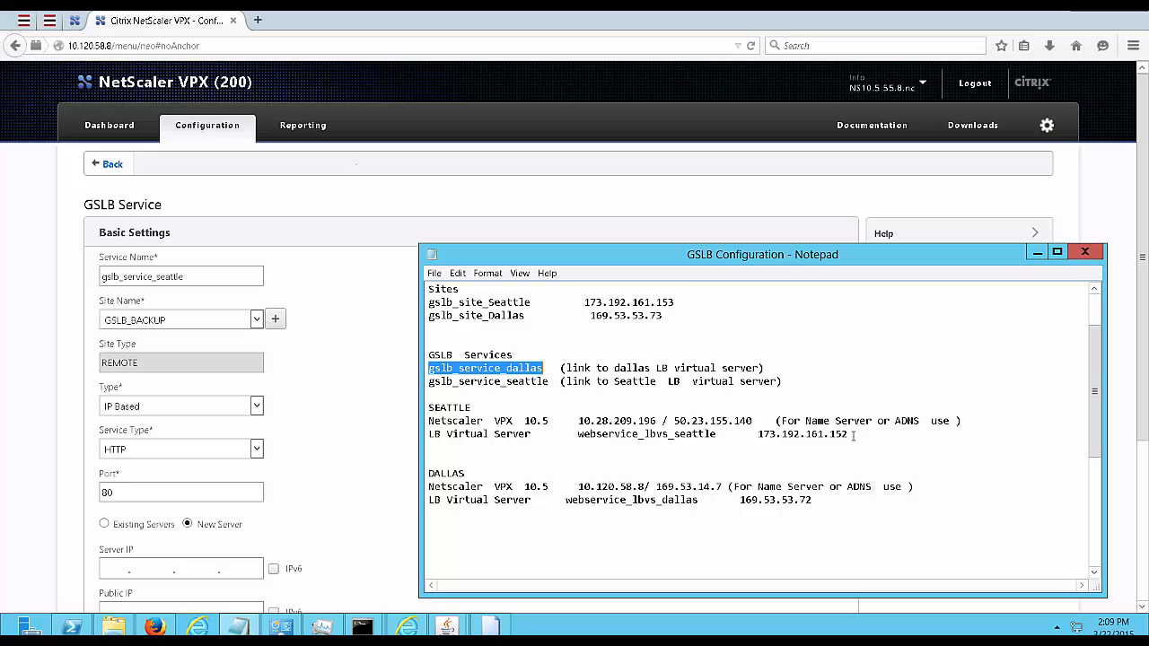
left_click_drag(847, 435, 840, 437)
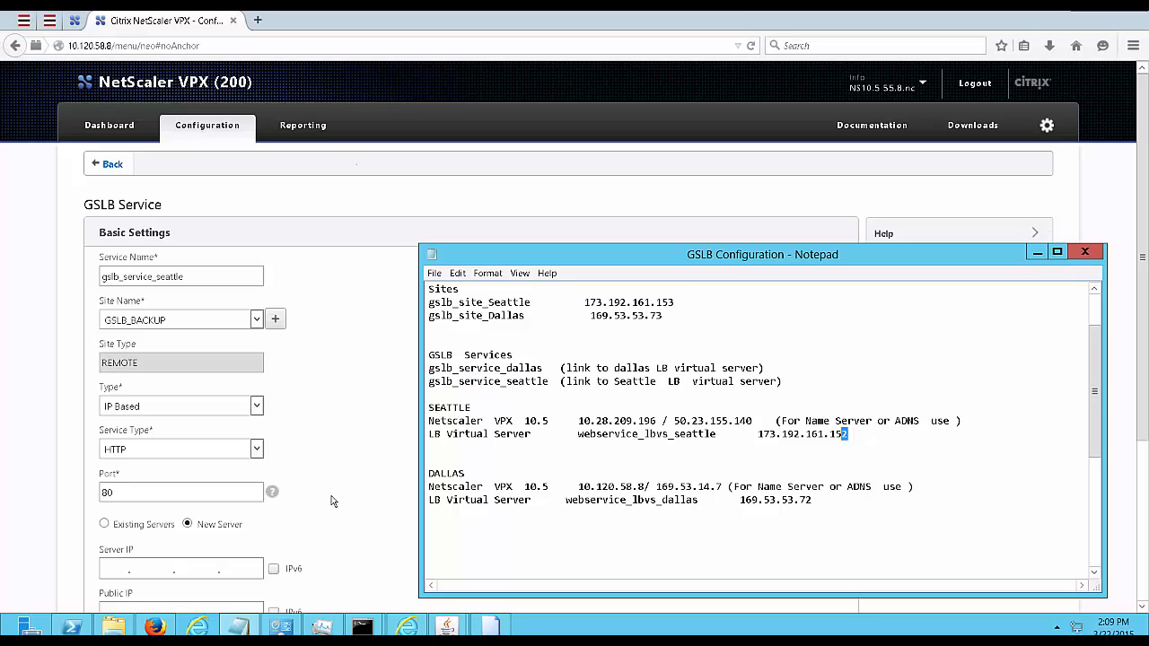
left_click(114, 567)
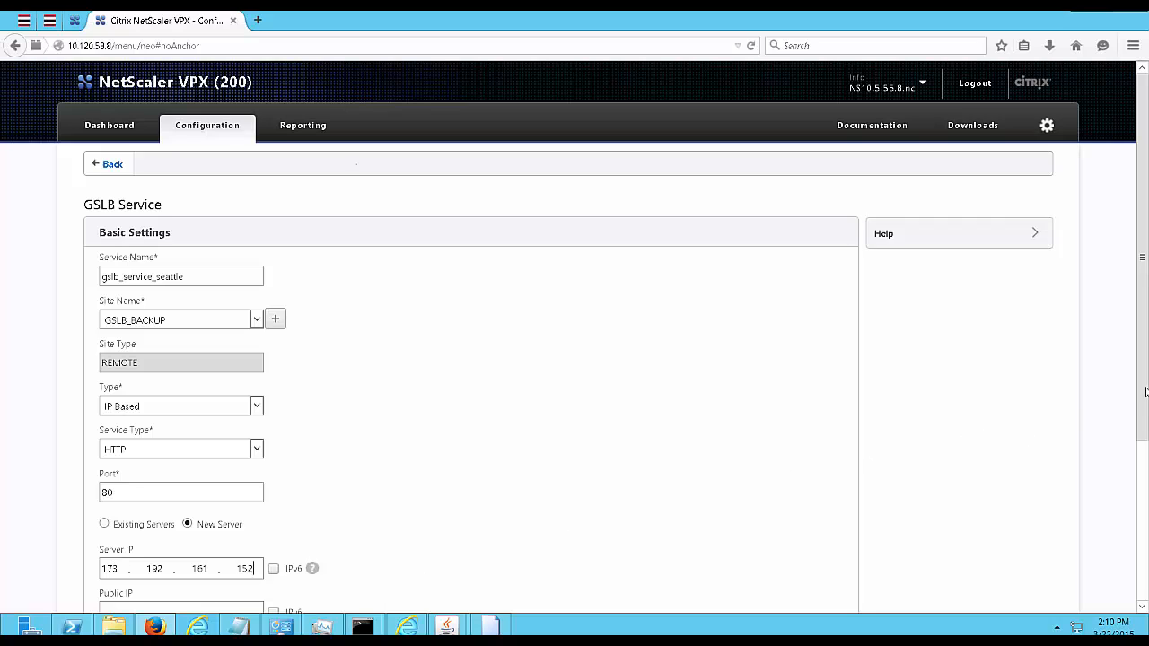
Set the public IP of gslb_service_seattle to 173.192.161.152 and its public port to 80, and create the service.
scroll(1144, 392, "down", 3)
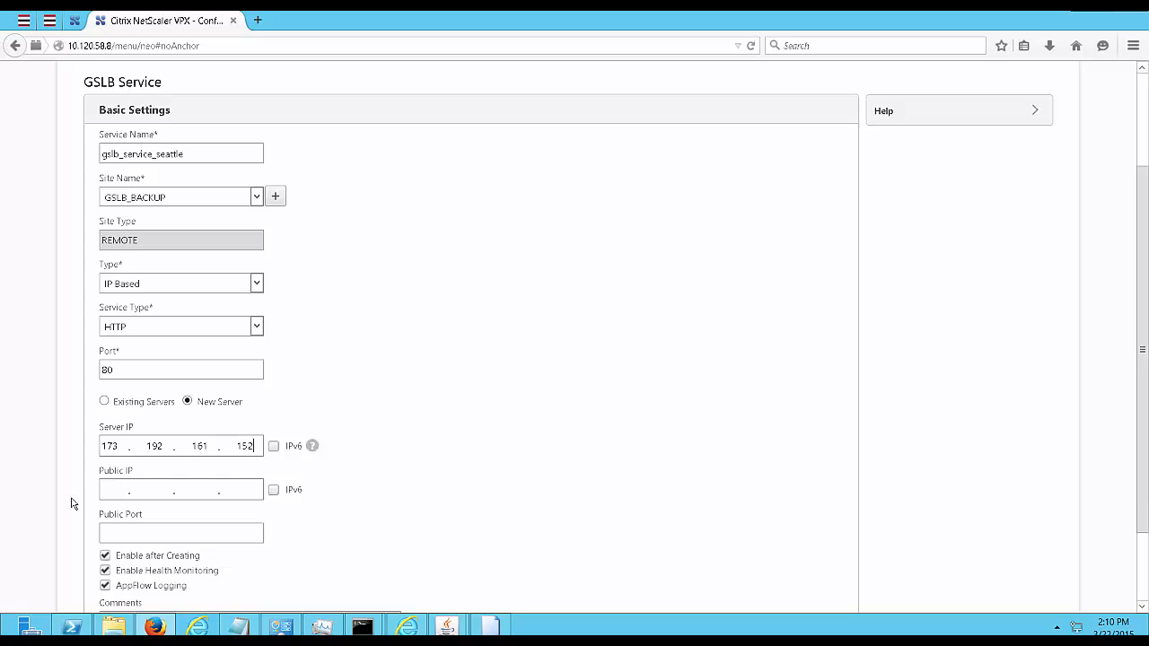
left_click(104, 485)
type("173 . 192 . 161 .")
type("152")
left_click(194, 534)
type("80")
scroll(715, 600, "down", 2)
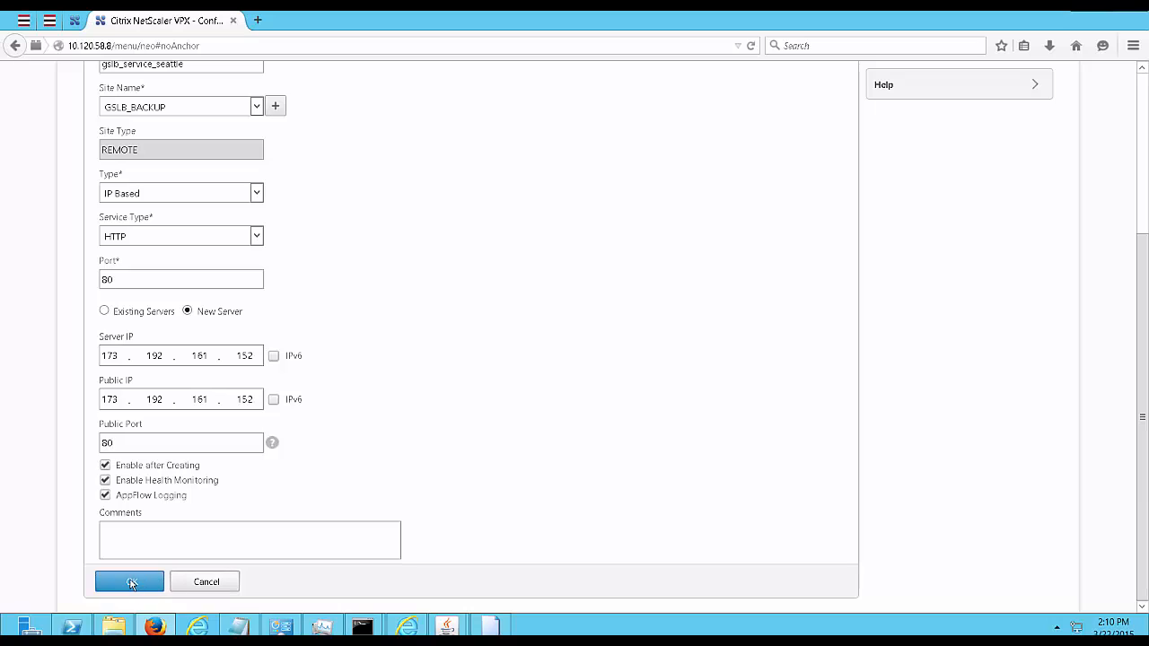
left_click(129, 581)
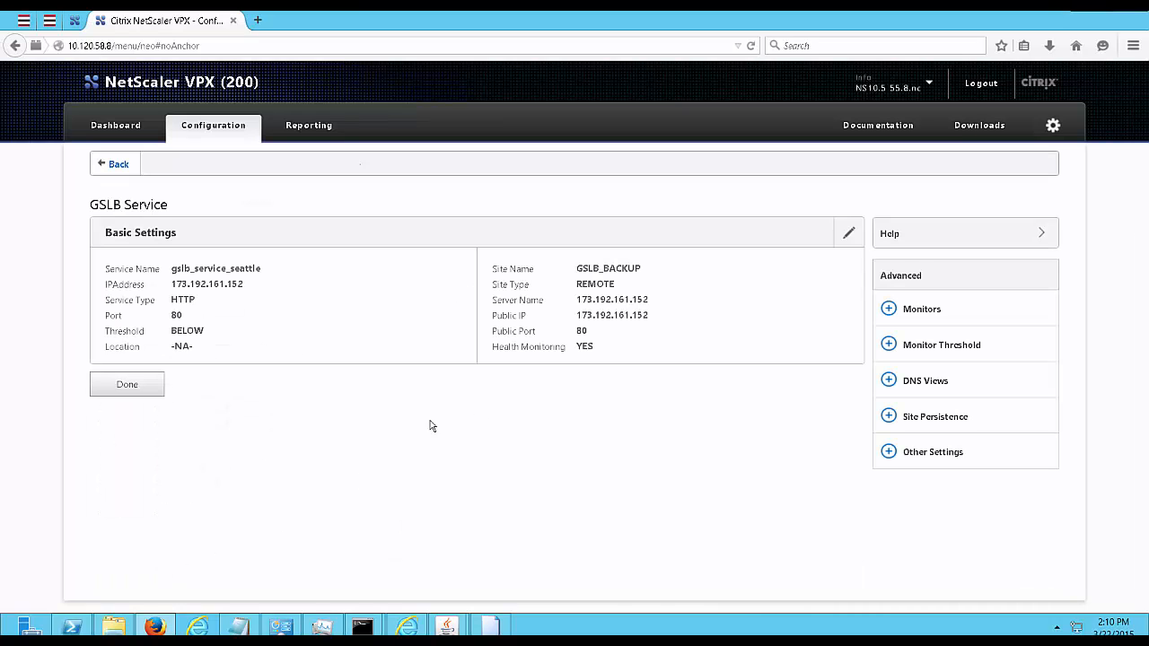
left_click(112, 383)
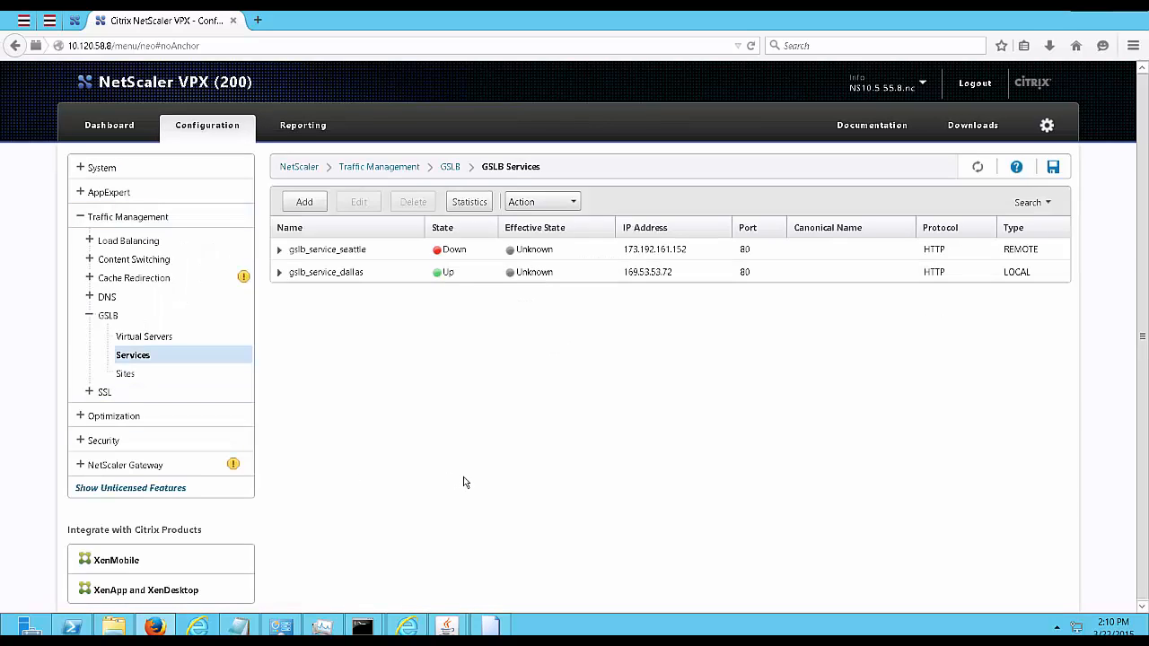
Create a GSLB virtual server named GSLB_MASTER_VS with DNS record type A and service type HTTP.
left_click_drag(1145, 314, 1146, 316)
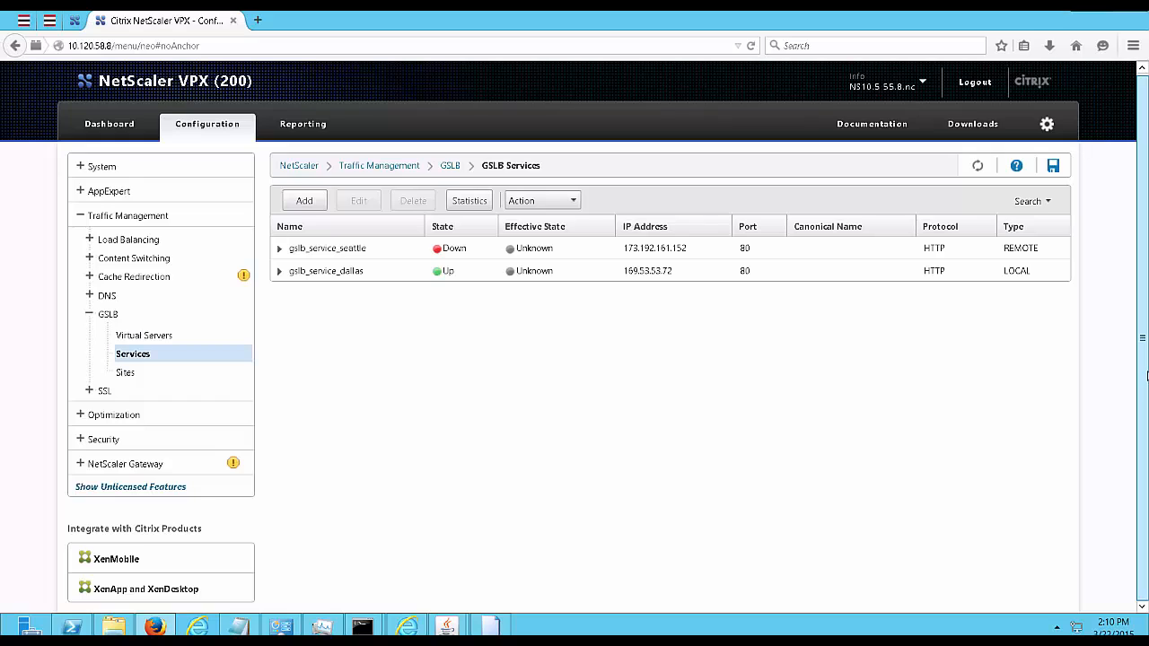
left_click(160, 338)
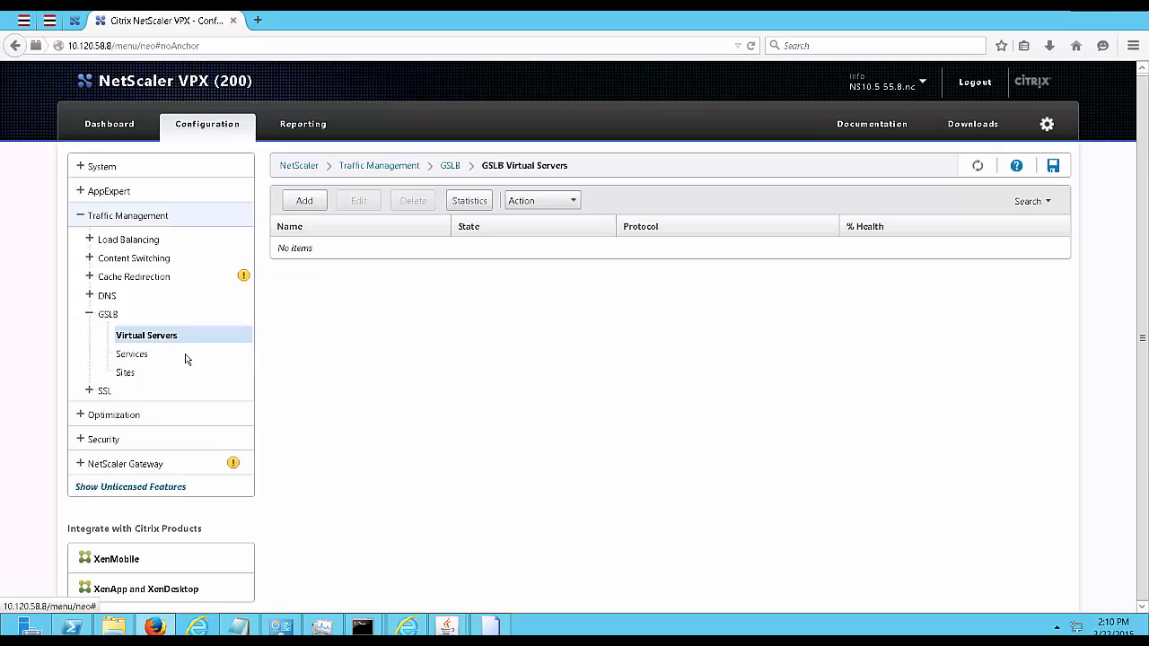
left_click(298, 205)
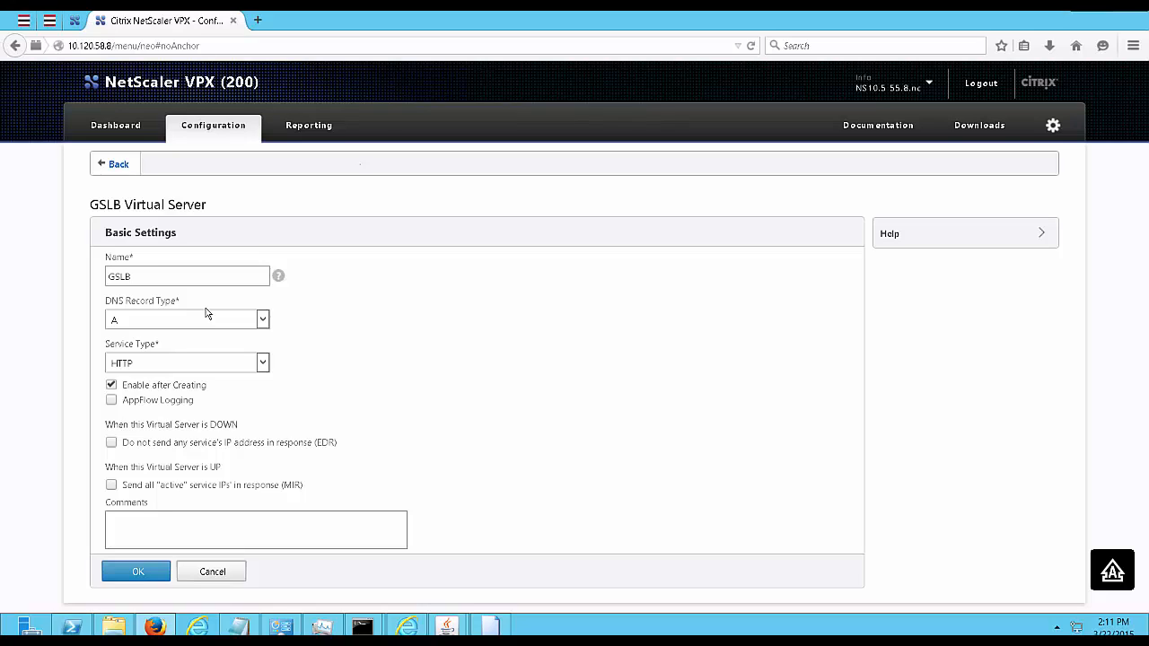
type("MASTER_VS")
left_click(138, 574)
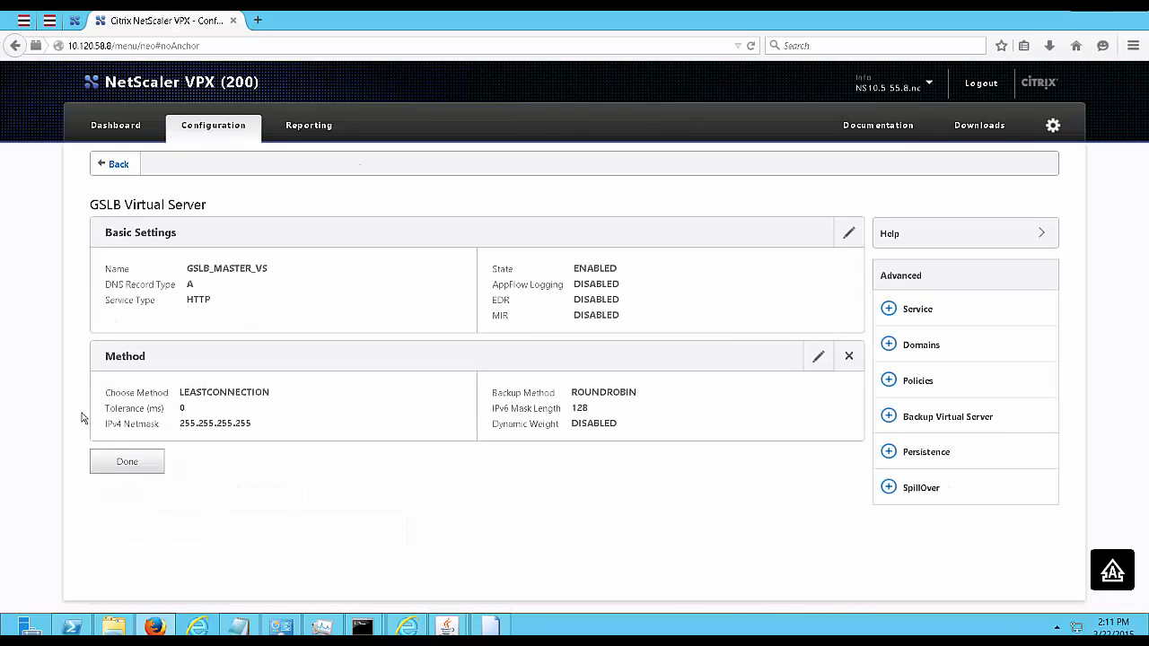
left_click(134, 468)
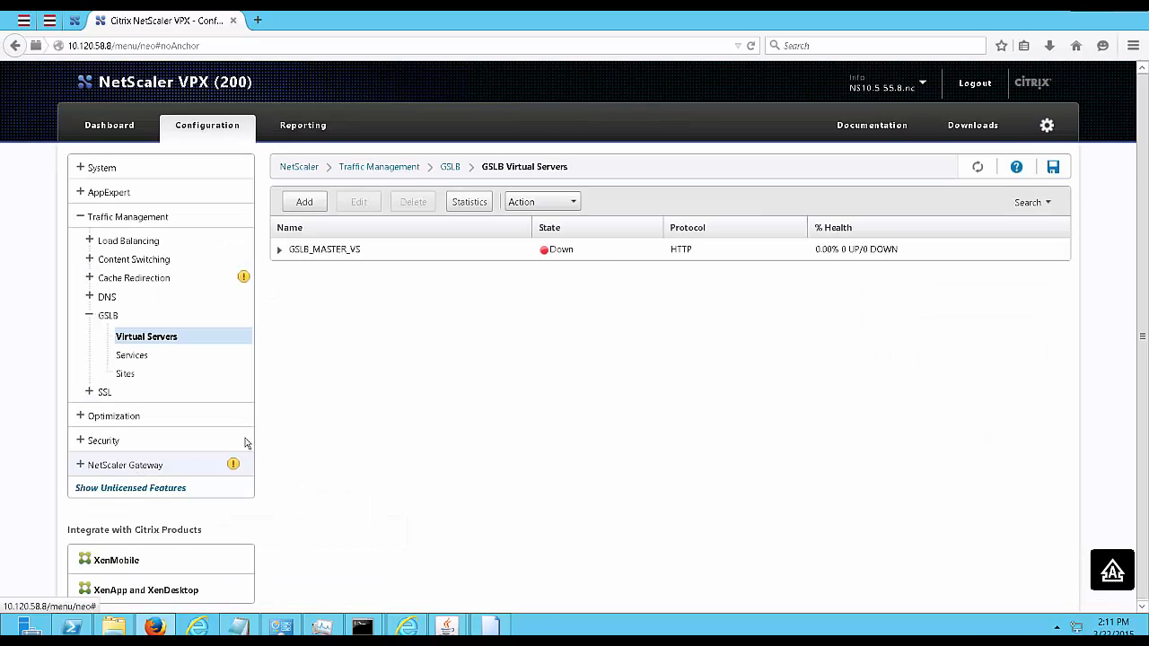
Create a second GSLB virtual server named GSLB_BACKUP_VS with DNS record type A and service type HTTP.
left_click(304, 203)
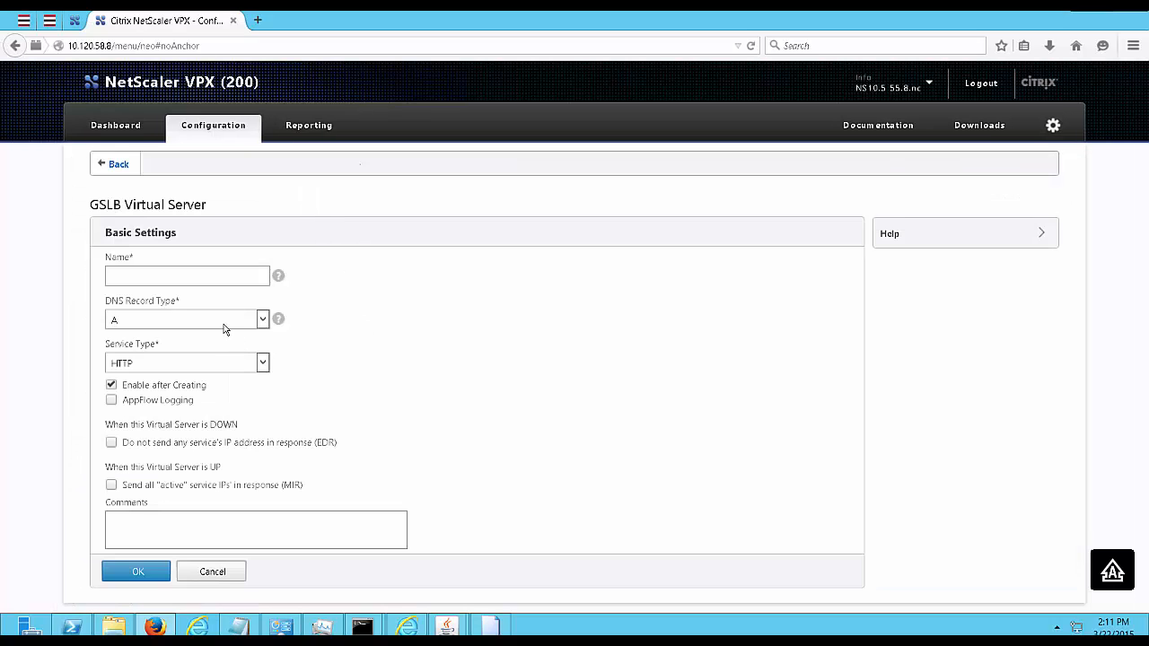
type("GSLB_BACKUP_VS")
left_click(135, 562)
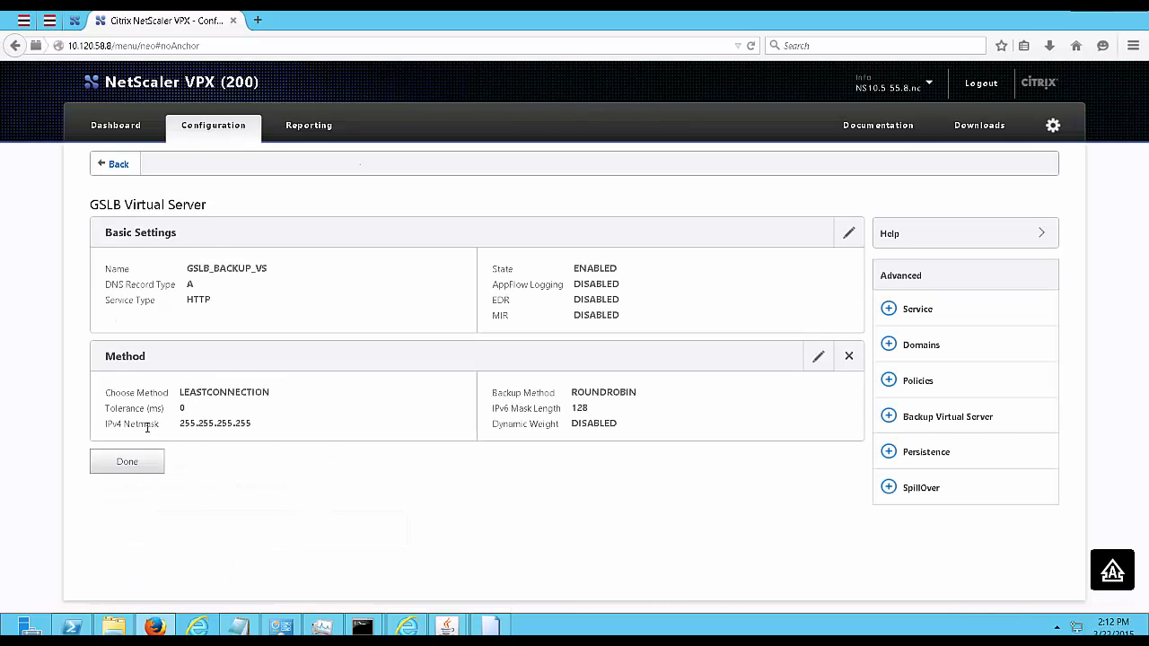
left_click(128, 462)
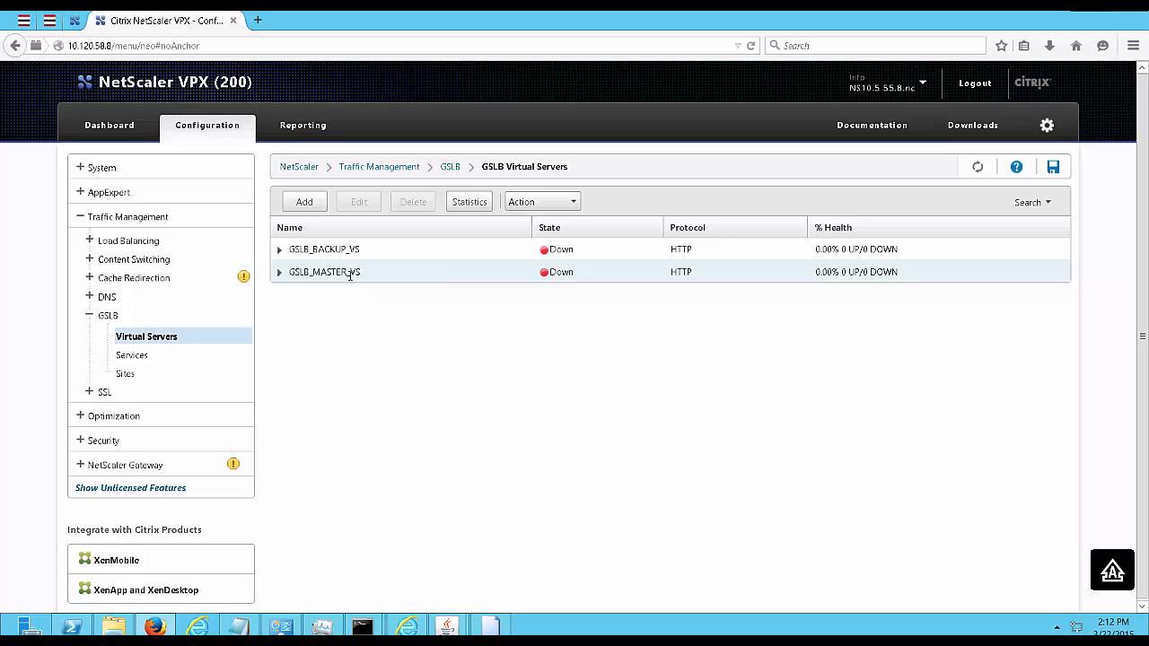
Bind the GSLB service gslb_service_dallas to the virtual server GSLB_MASTER_VS.
double_click(350, 276)
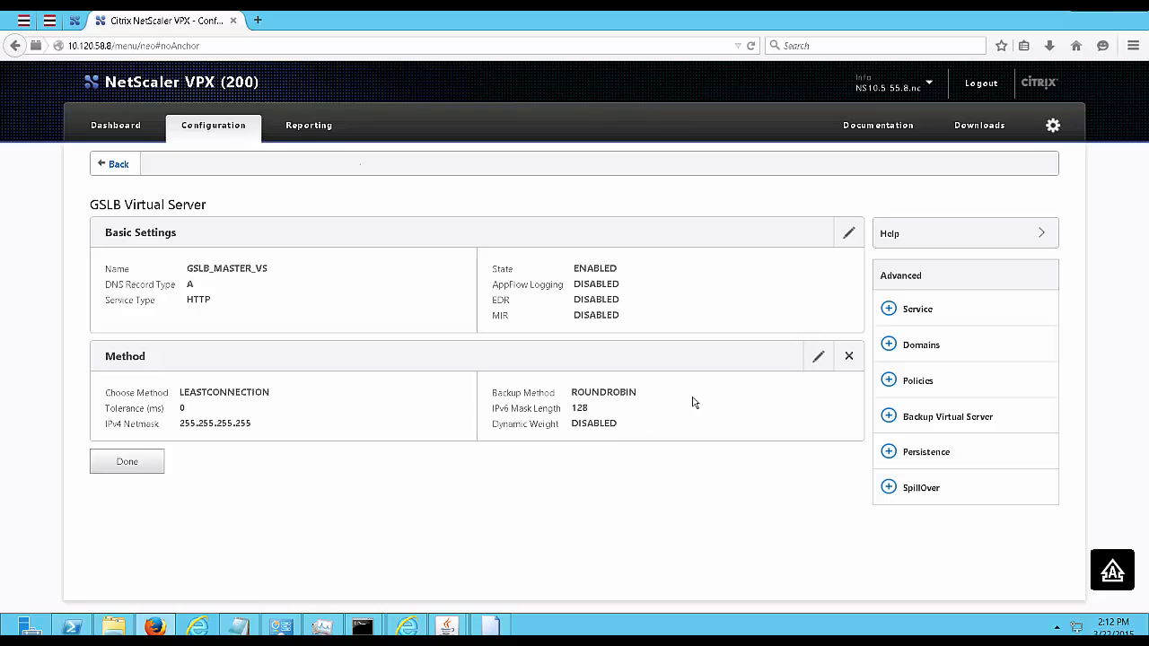
left_click(910, 317)
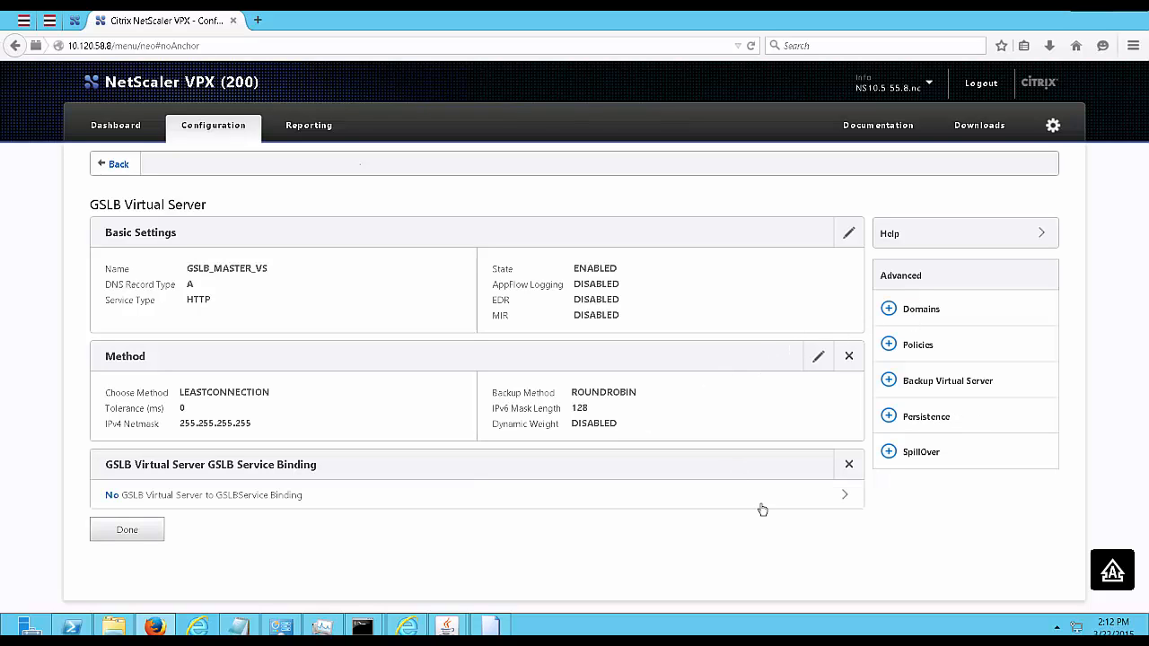
left_click(845, 499)
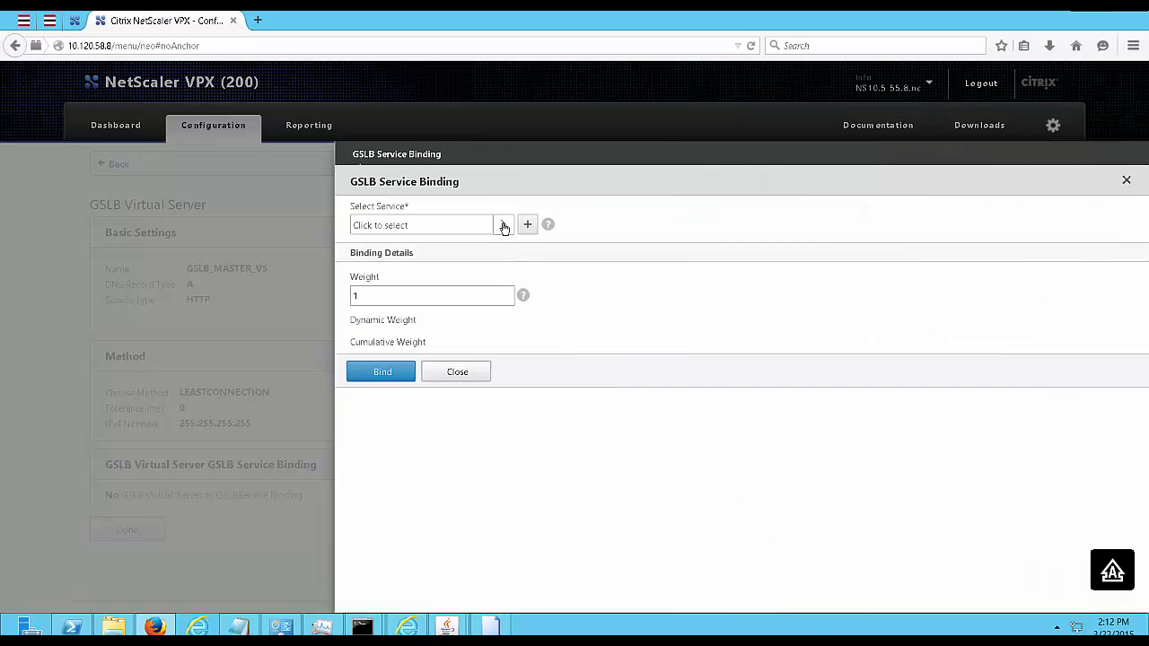
left_click(504, 225)
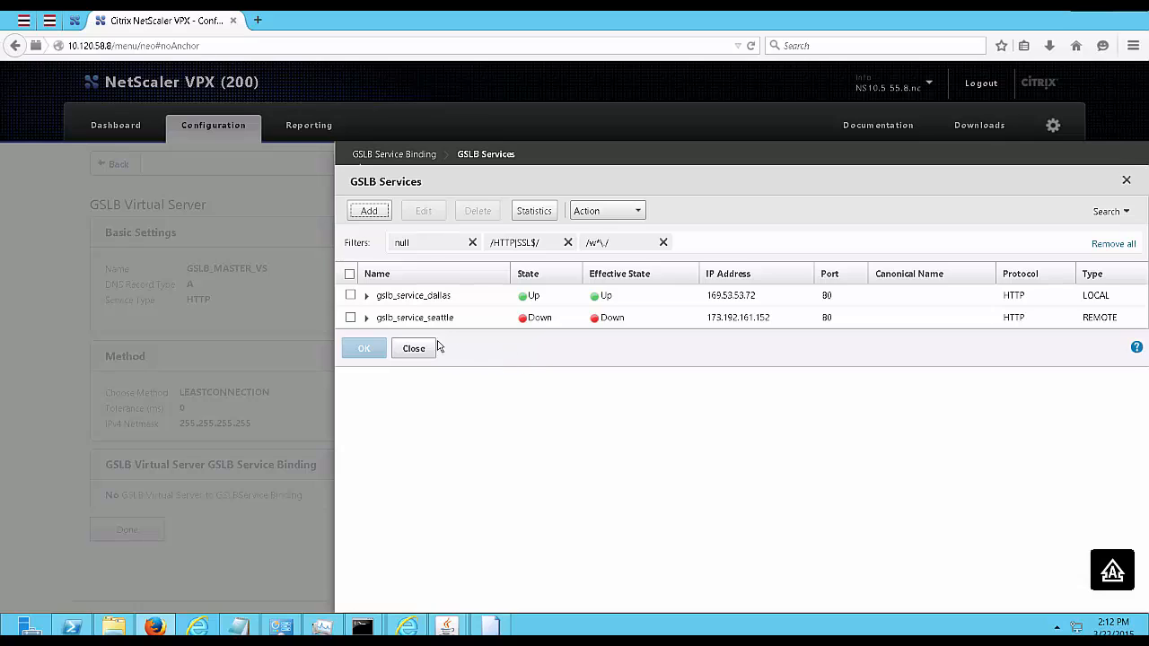
left_click(351, 295)
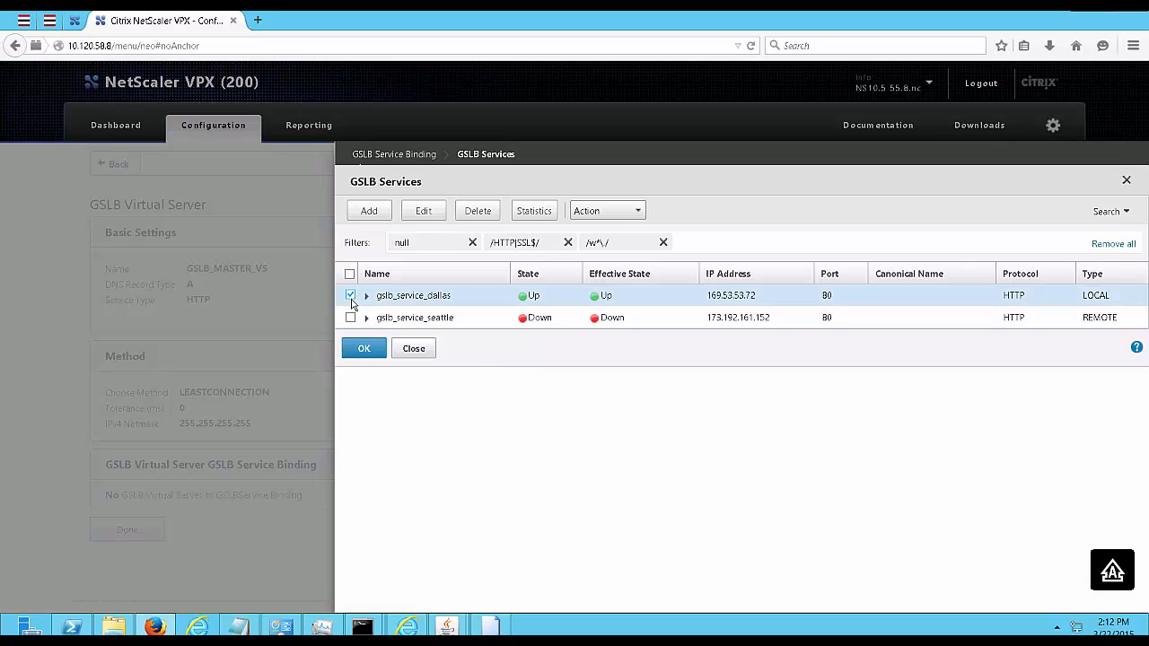
left_click(357, 350)
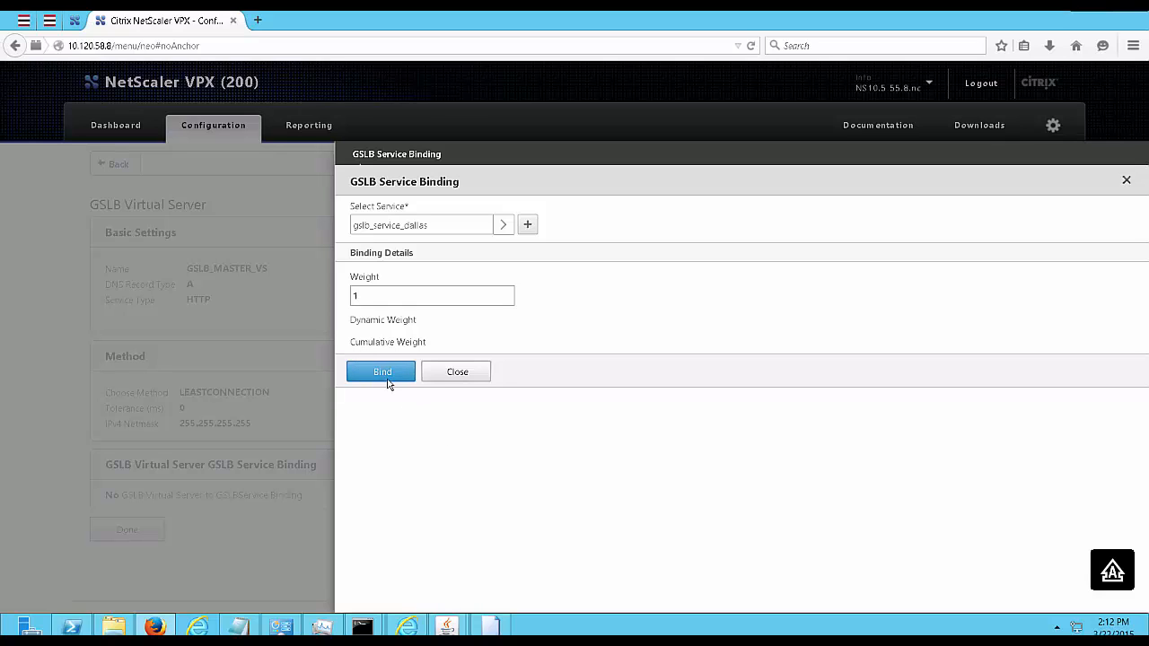
left_click(385, 375)
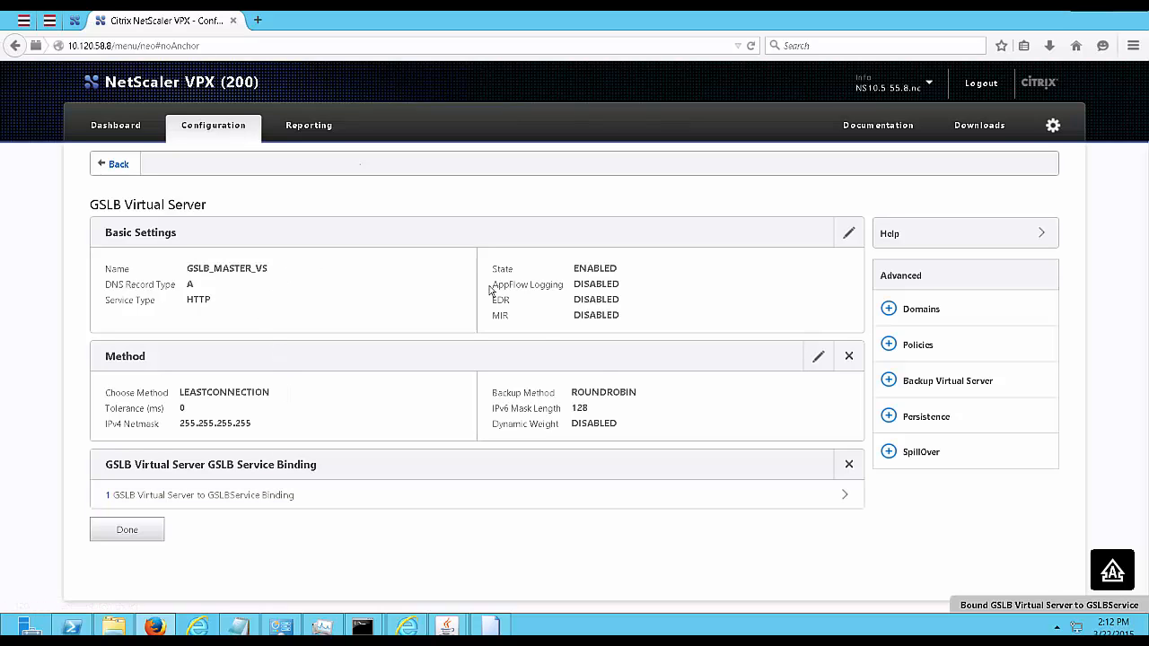
Bind the domain webservice.marko.com to GSLB_MASTER_VS with a TTL of 5 seconds.
left_click(922, 312)
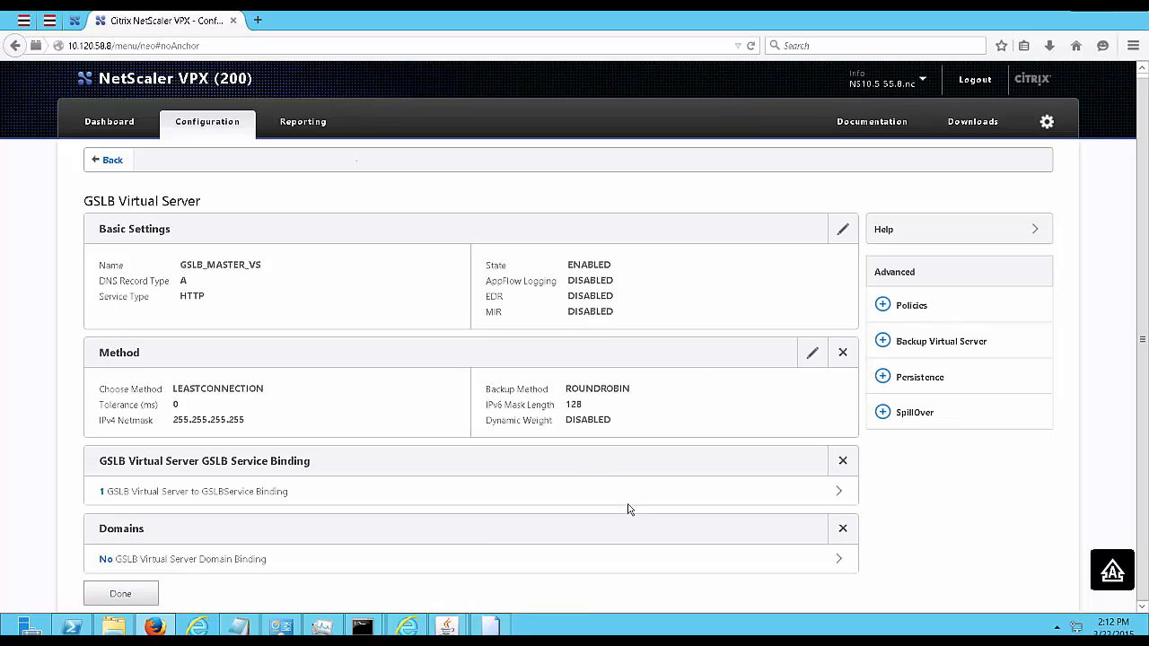
left_click(842, 568)
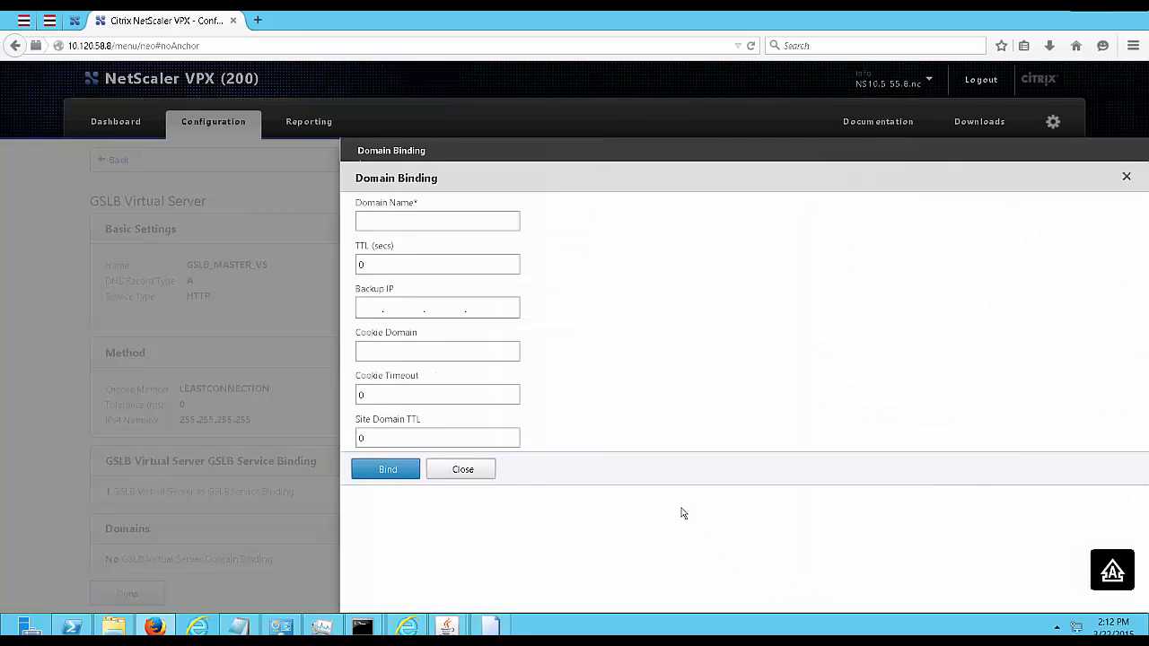
left_click(390, 225)
type("WEBSE")
key("BackSpace")
key("BackSpace")
key("BackSpace")
key("BackSpace")
key("BackSpace")
key("BackSpace")
key("BackSpace")
type("webservice.")
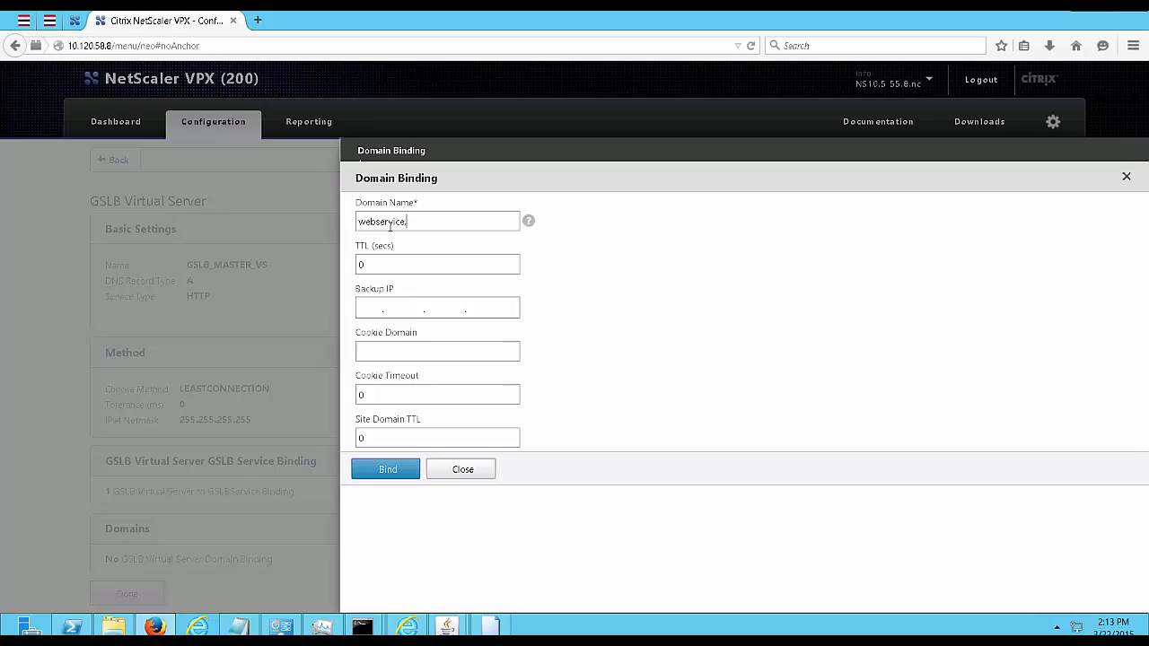
type("marko.com")
double_click(363, 264)
type("5")
left_click(391, 471)
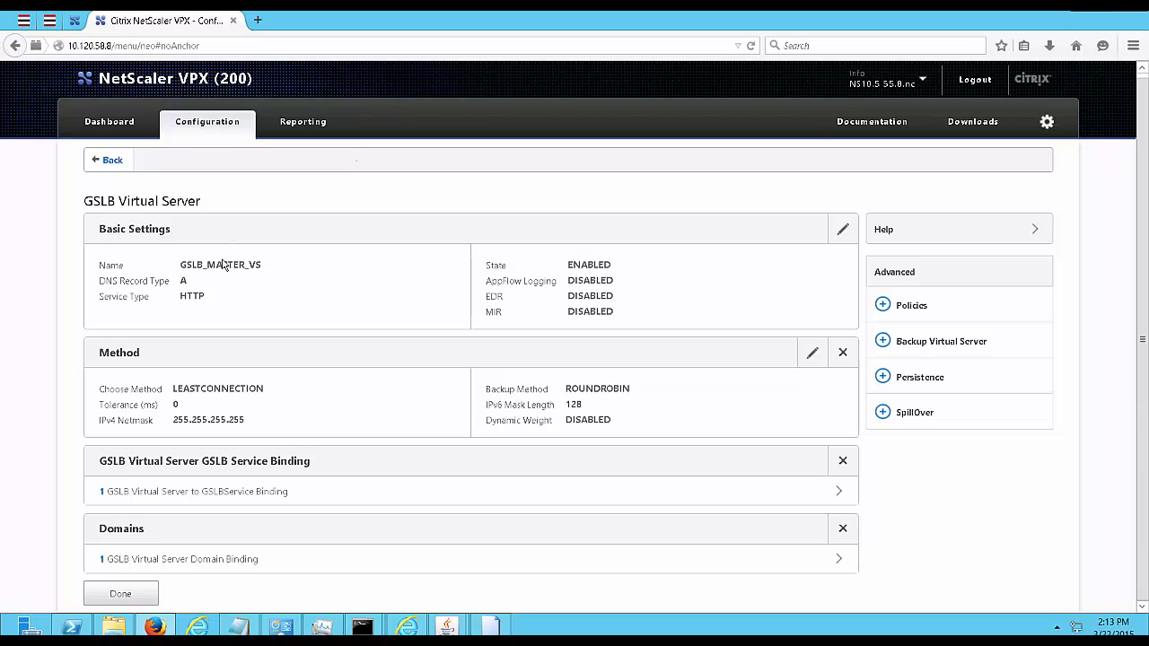
Assign GSLB_BACKUP_VS as the backup virtual server of GSLB_MASTER_VS with Disable Primary When Down enabled, and finish editing.
left_click(918, 349)
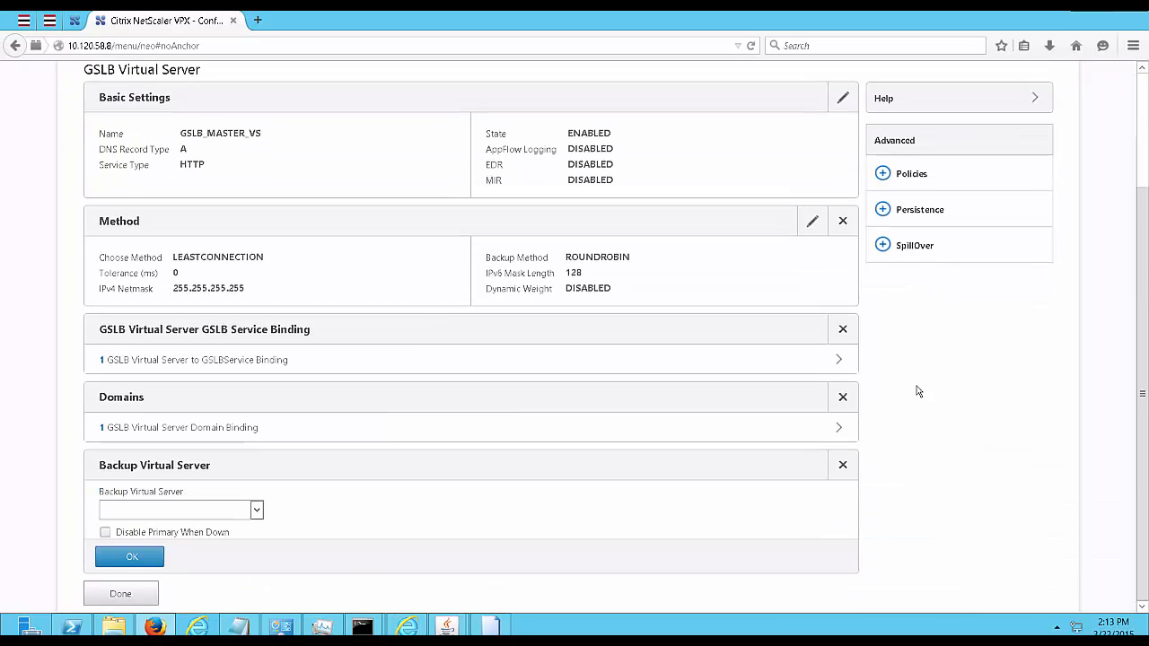
left_click(256, 510)
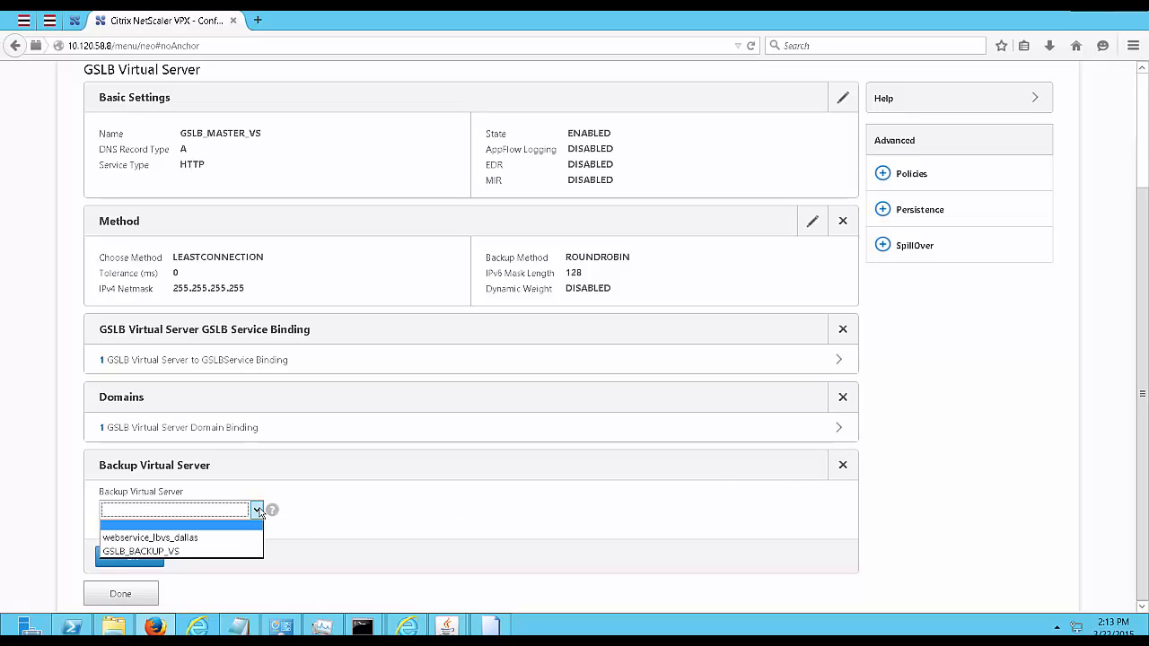
left_click(184, 551)
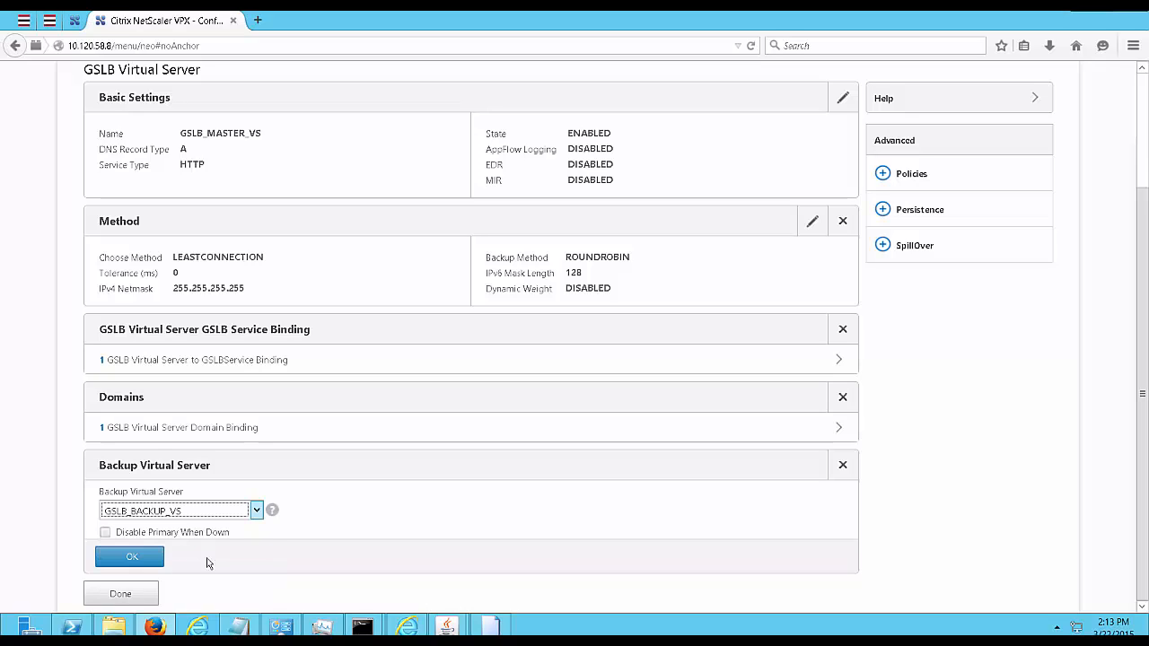
left_click(106, 534)
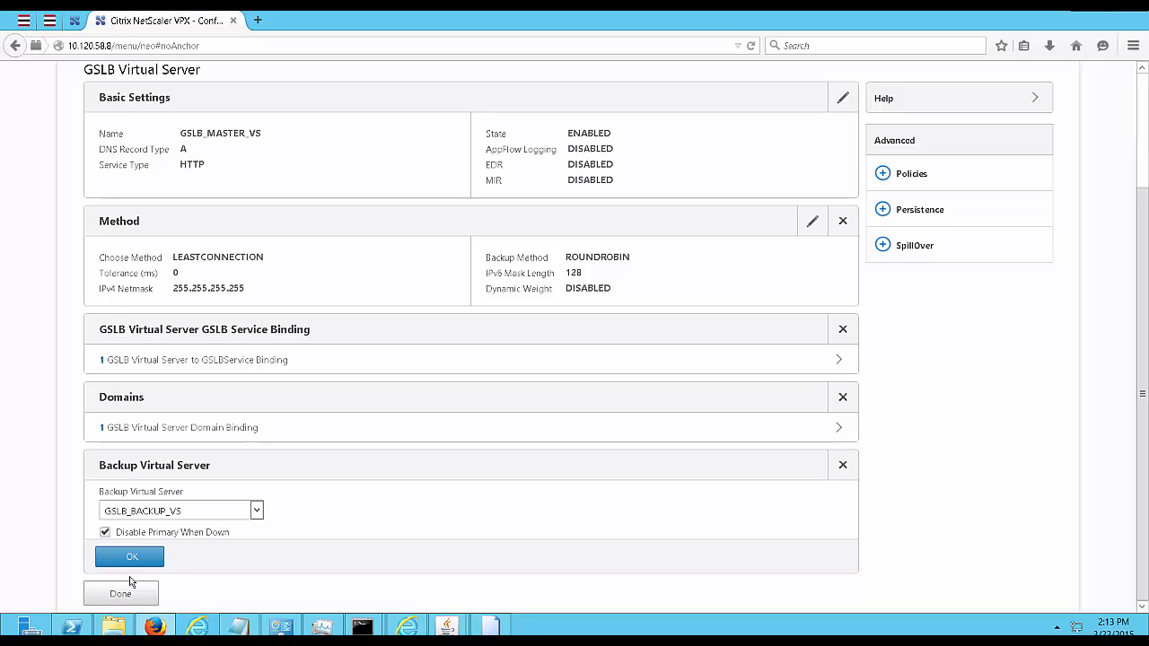
left_click(131, 556)
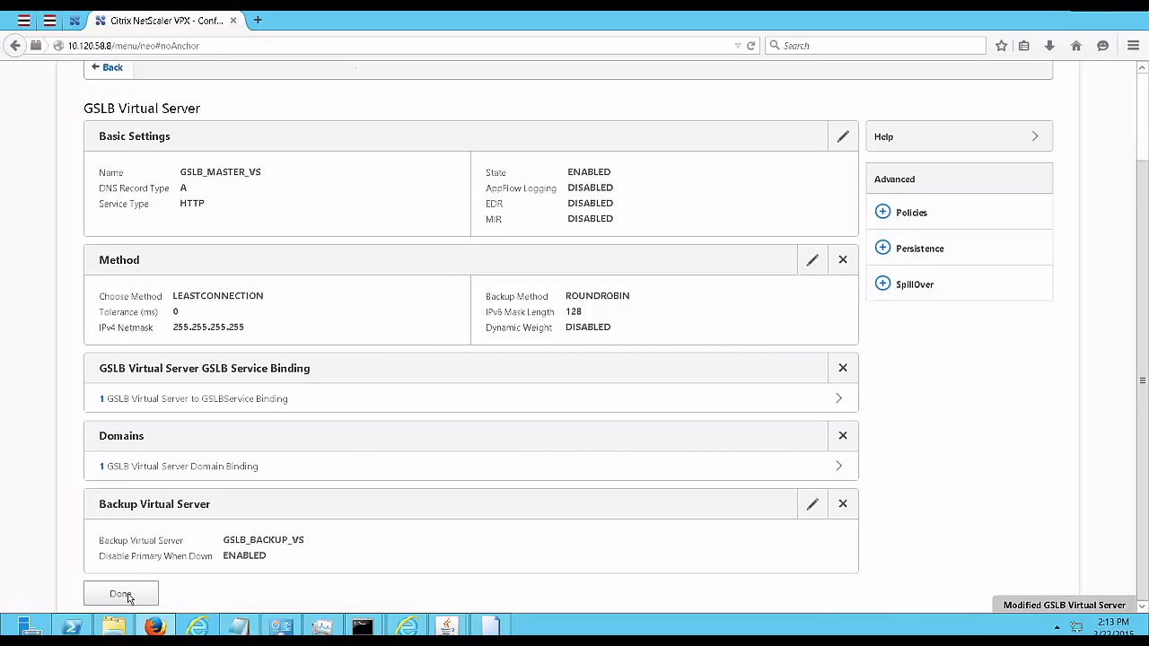
left_click(126, 595)
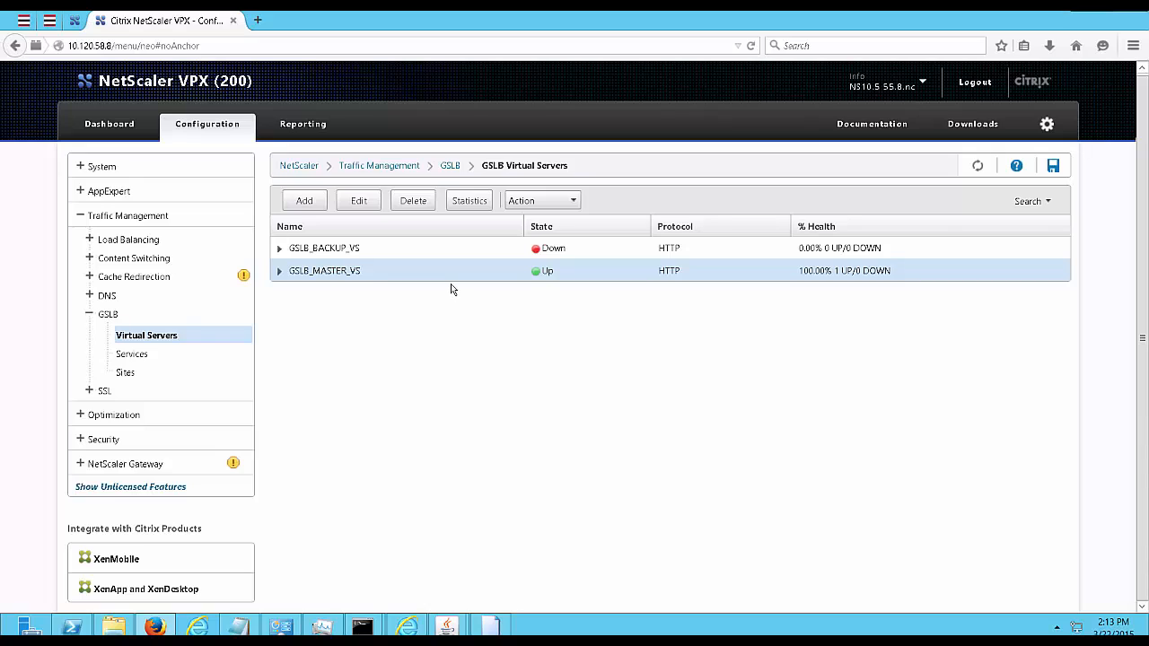
Bind the GSLB service gslb_service_seattle to the virtual server GSLB_BACKUP_VS and finish editing.
left_click(374, 250)
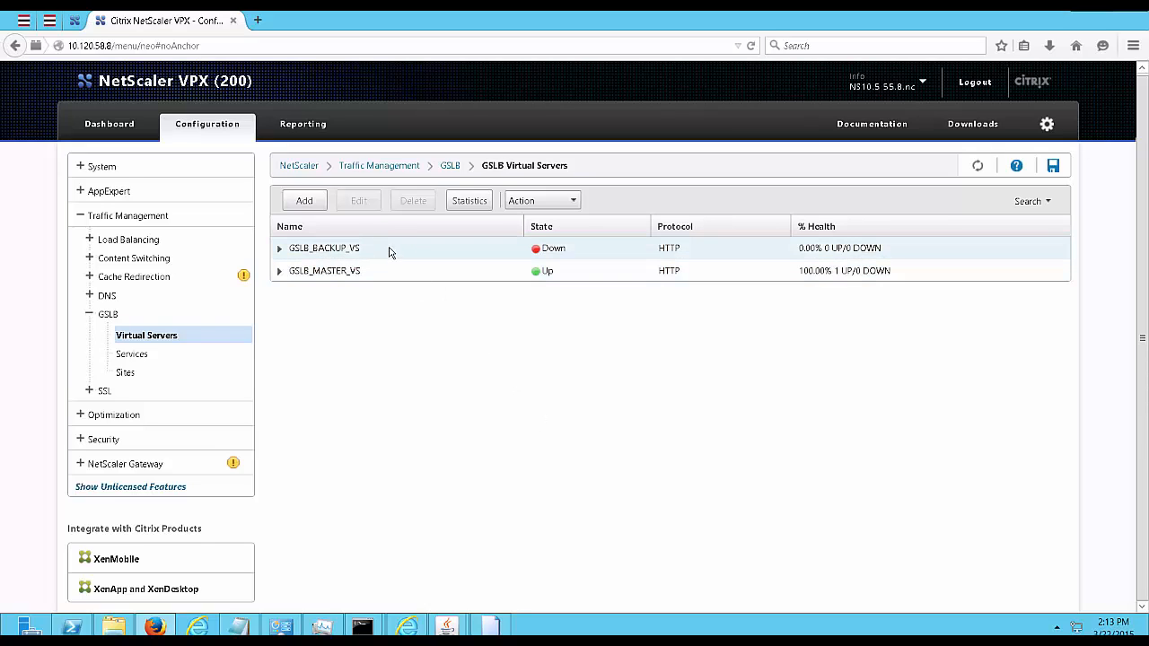
double_click(391, 251)
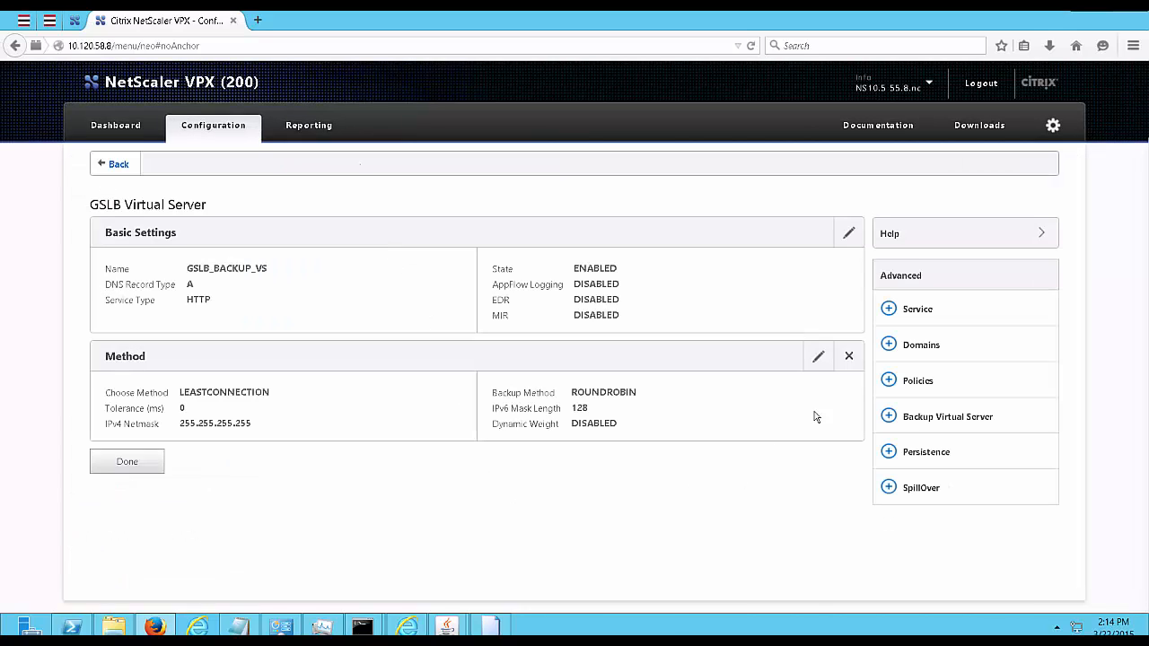
left_click(926, 314)
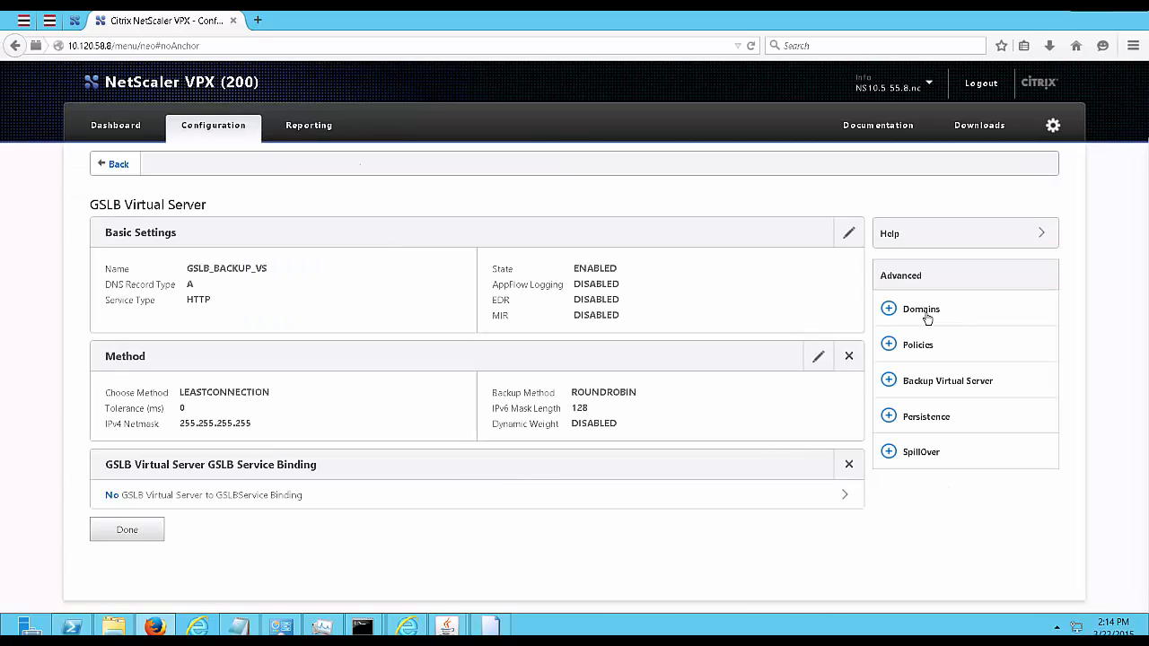
left_click(822, 501)
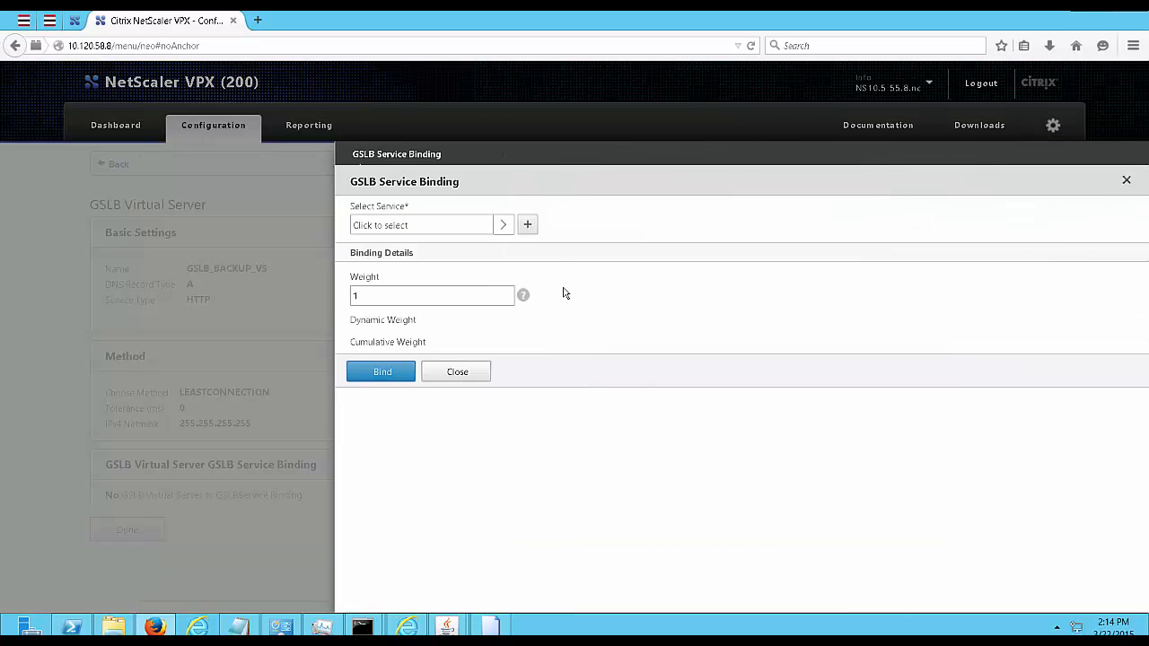
left_click(503, 224)
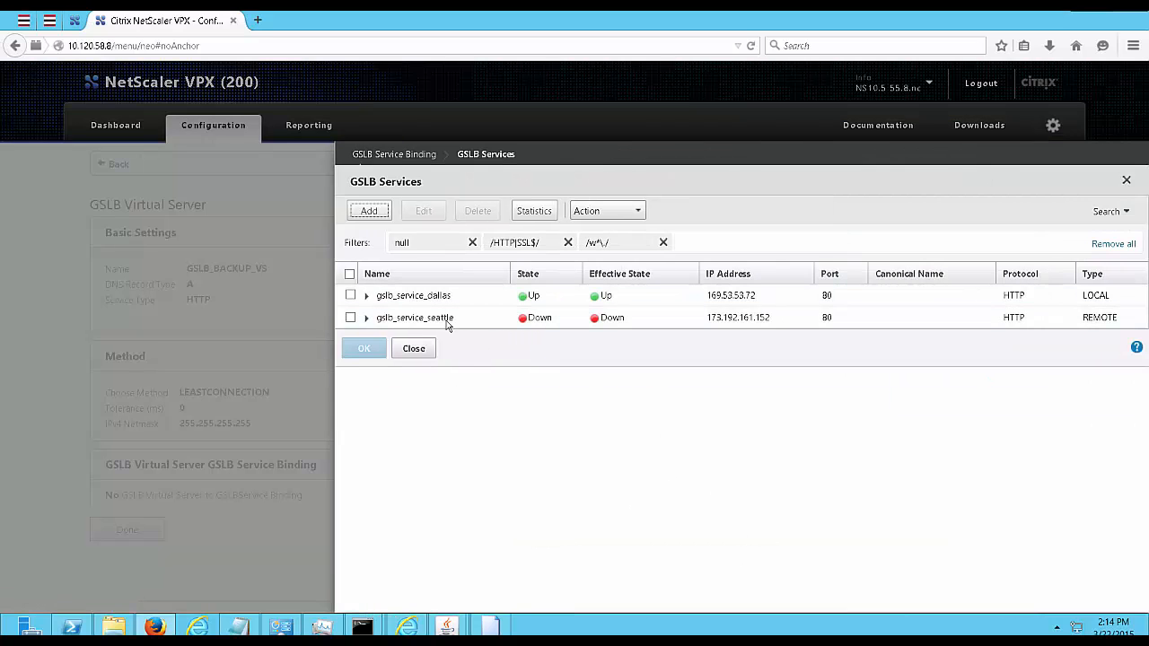
left_click(346, 319)
left_click(350, 319)
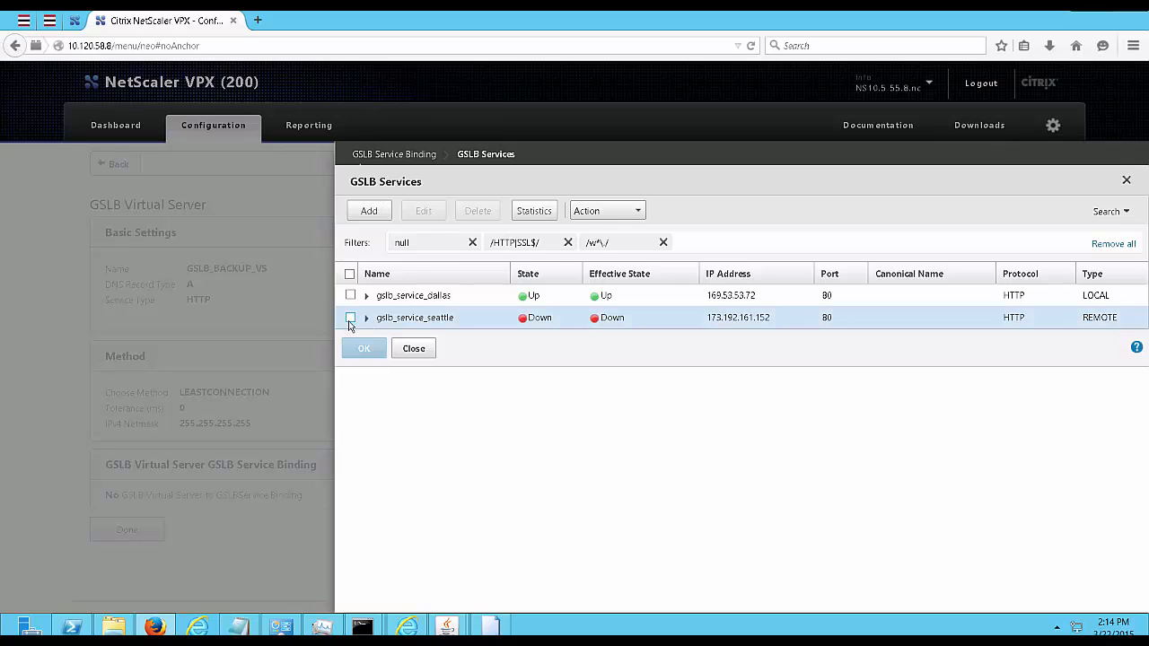
left_click(350, 320)
left_click(362, 349)
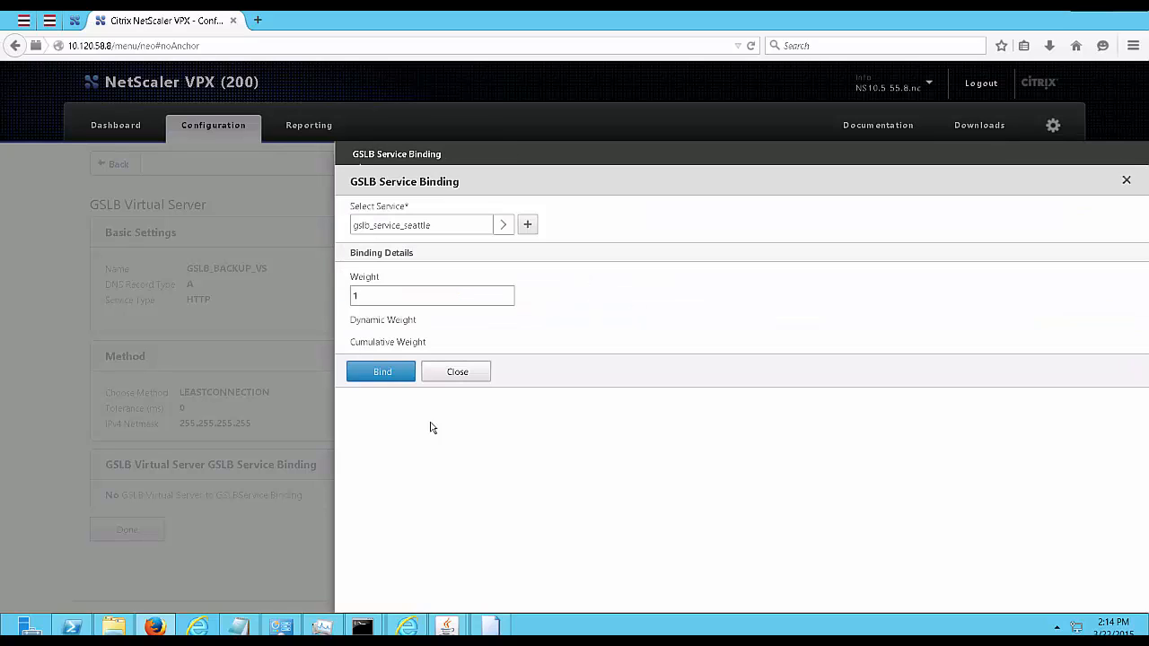
left_click(387, 375)
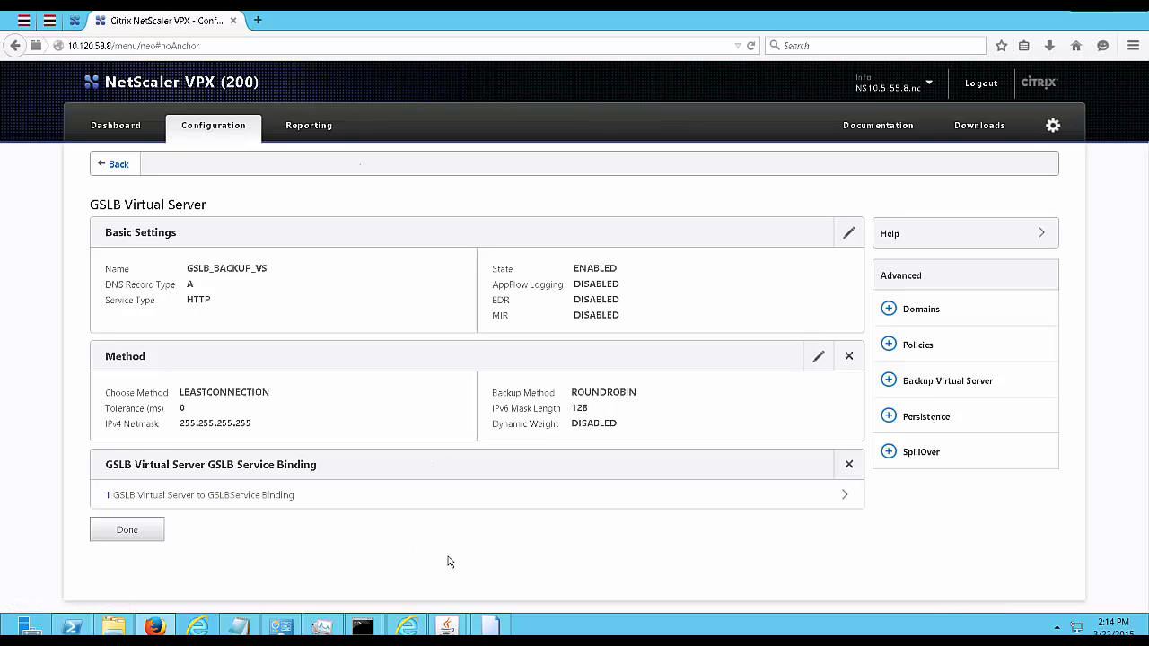
left_click(127, 530)
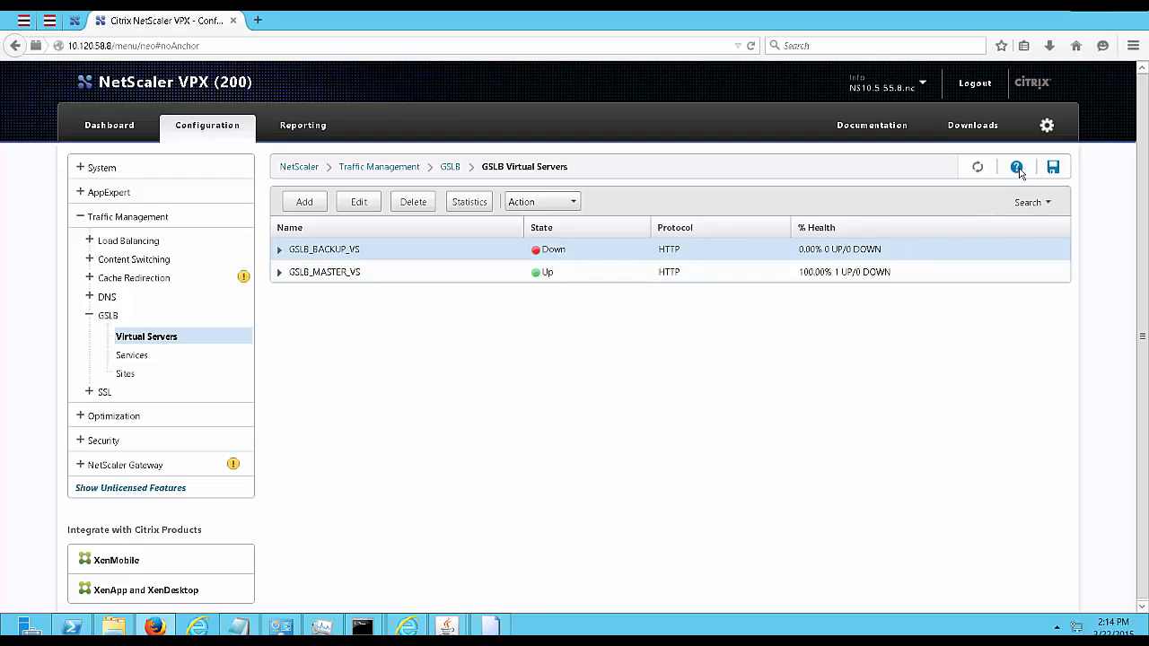
Save the running configuration and refresh the list of GSLB virtual servers.
left_click(1052, 170)
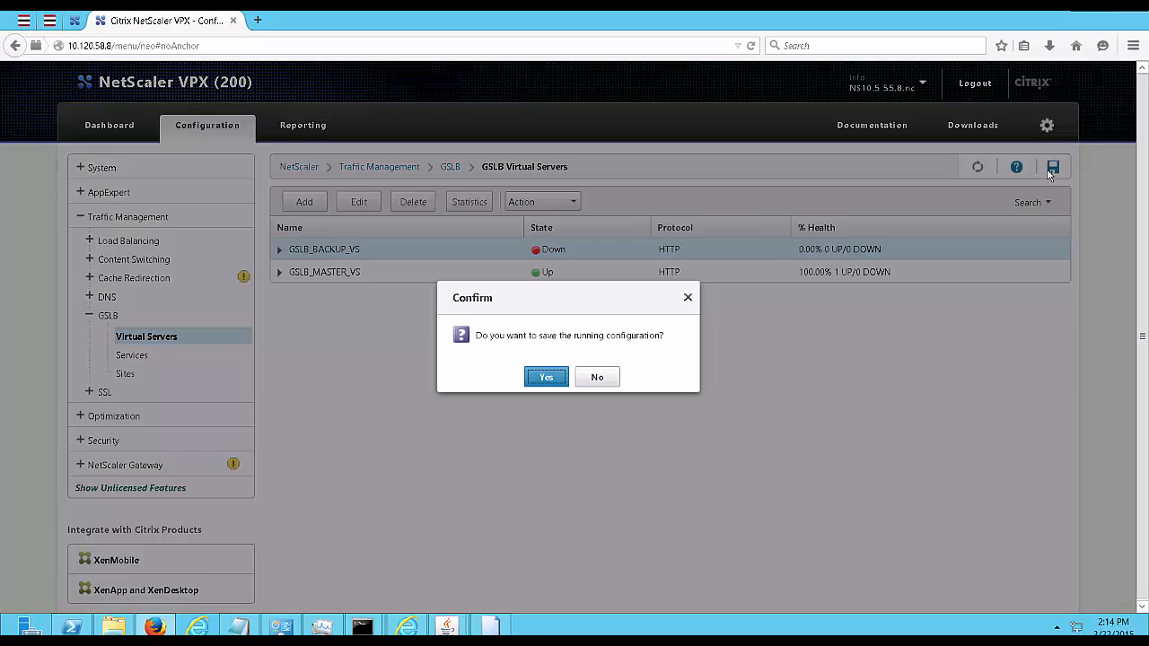
left_click(534, 378)
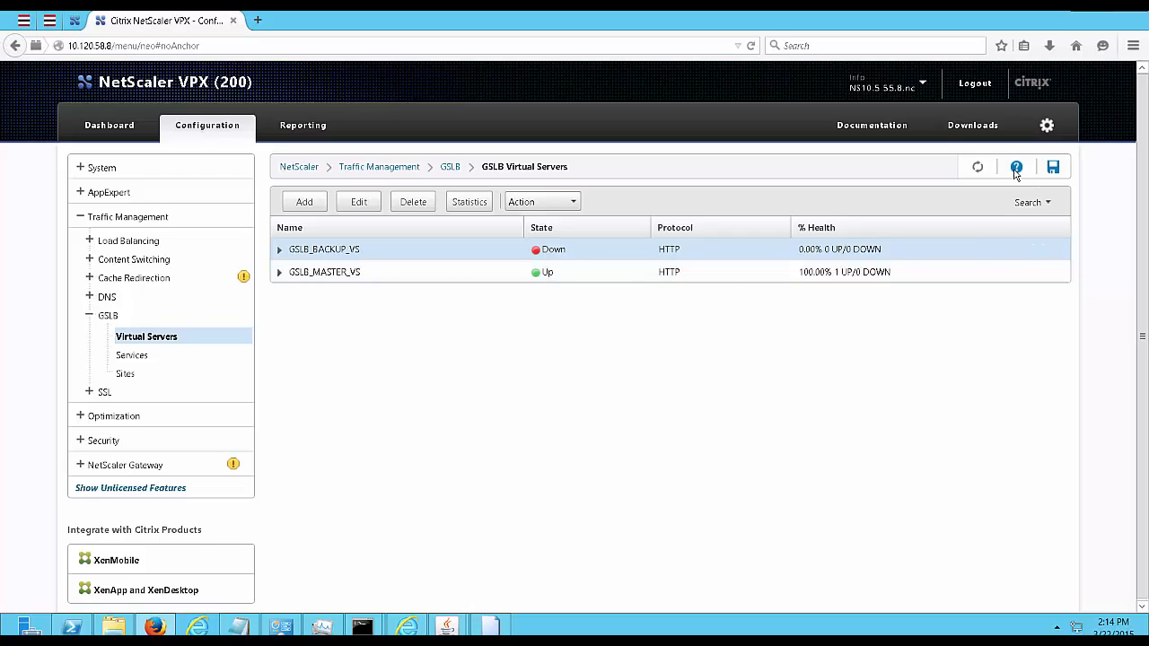
left_click(978, 168)
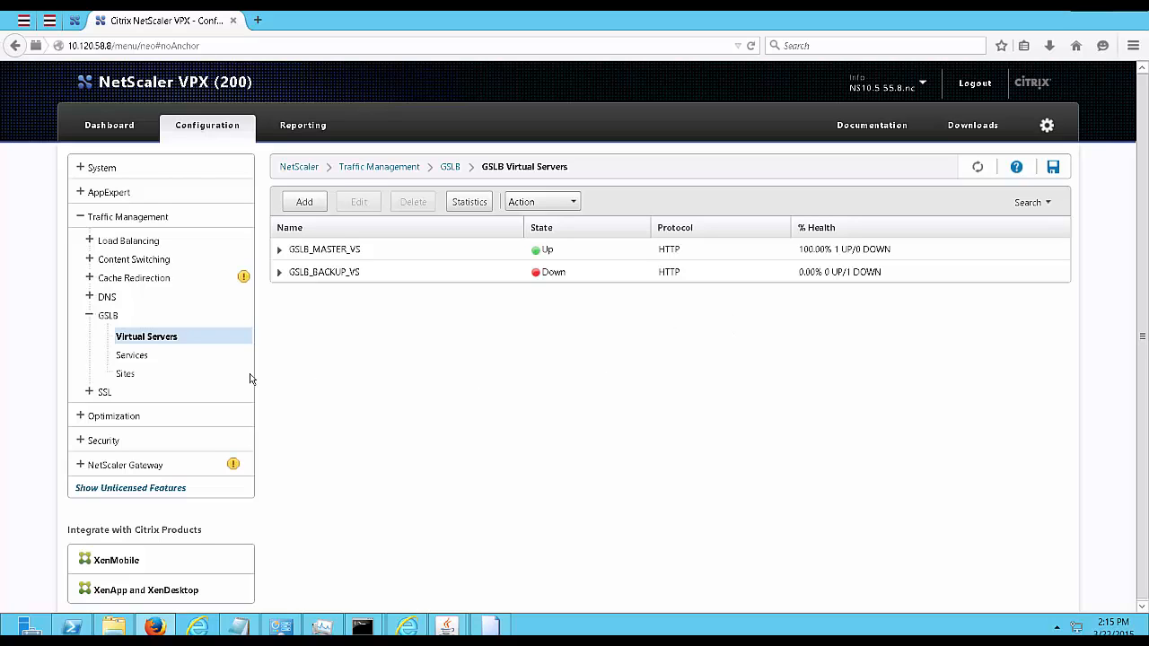
Check the state of the GSLB sites, services and virtual servers.
left_click(166, 377)
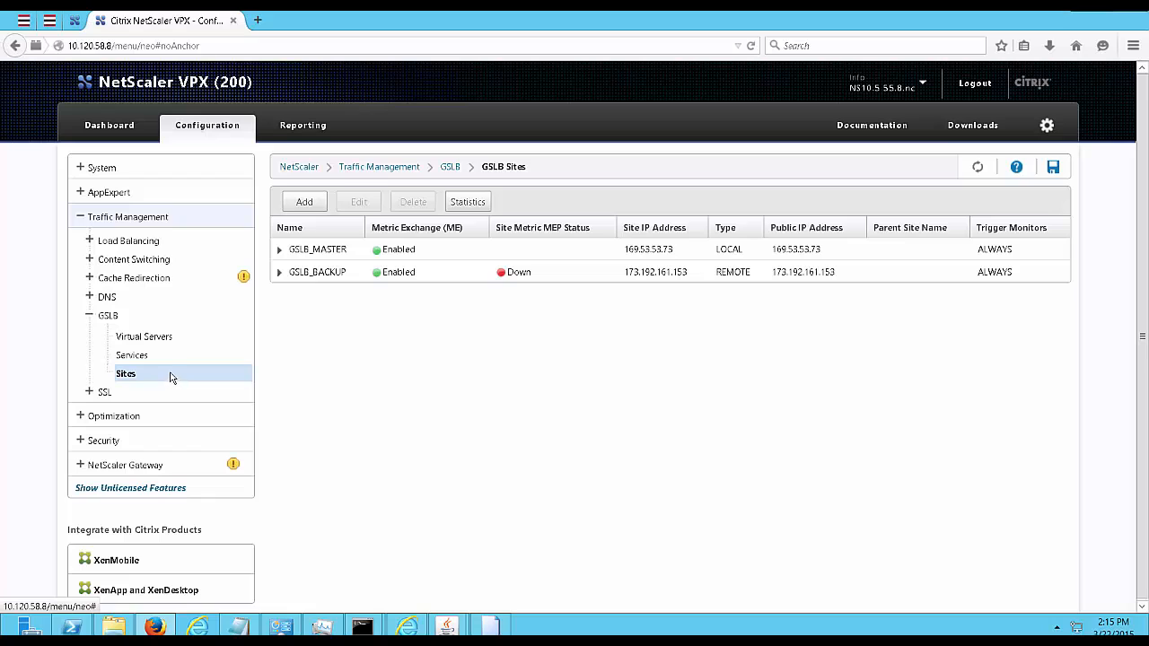
left_click(165, 360)
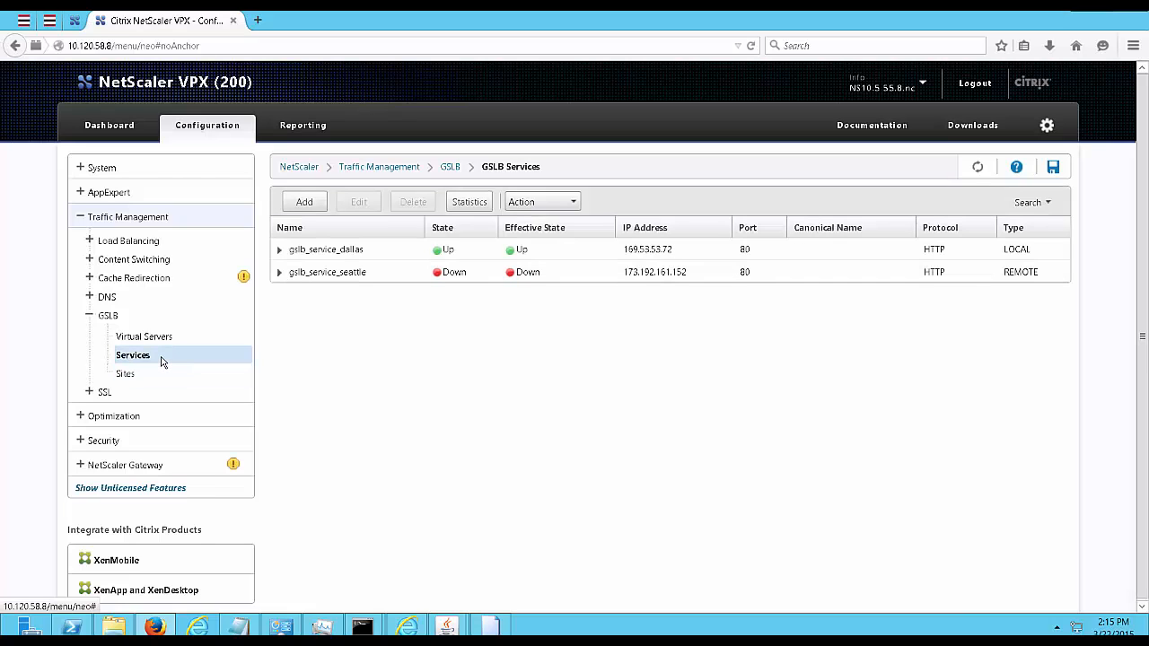
left_click(172, 342)
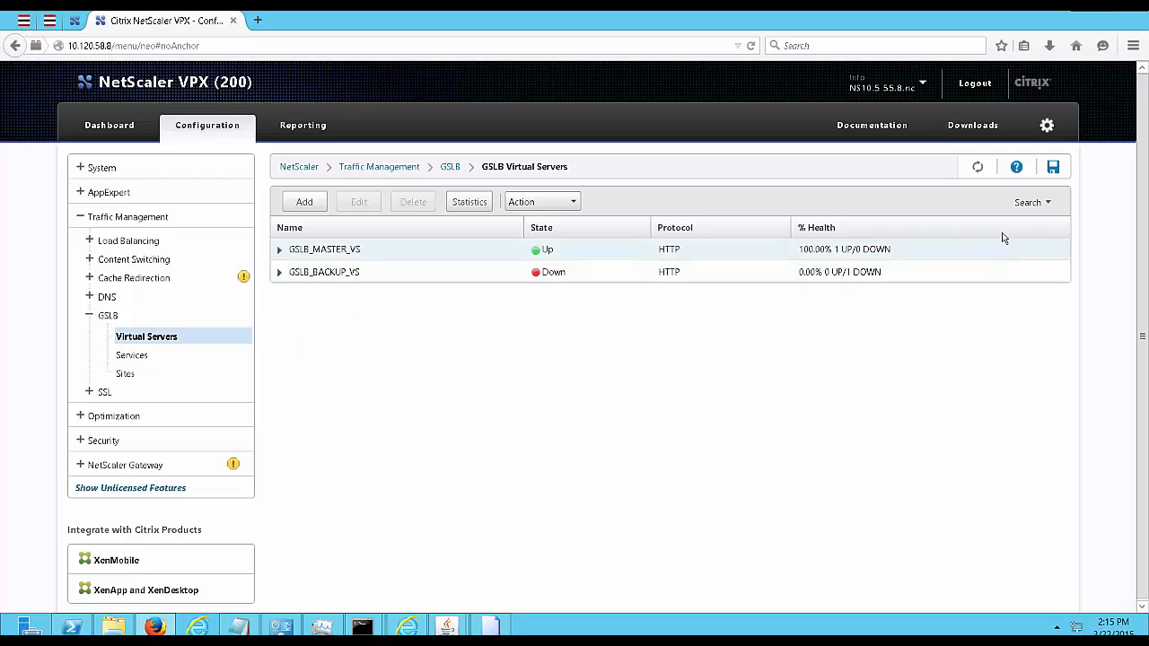
Save the running configuration again and open the list of GSLB sites.
left_click(1053, 168)
left_click(546, 377)
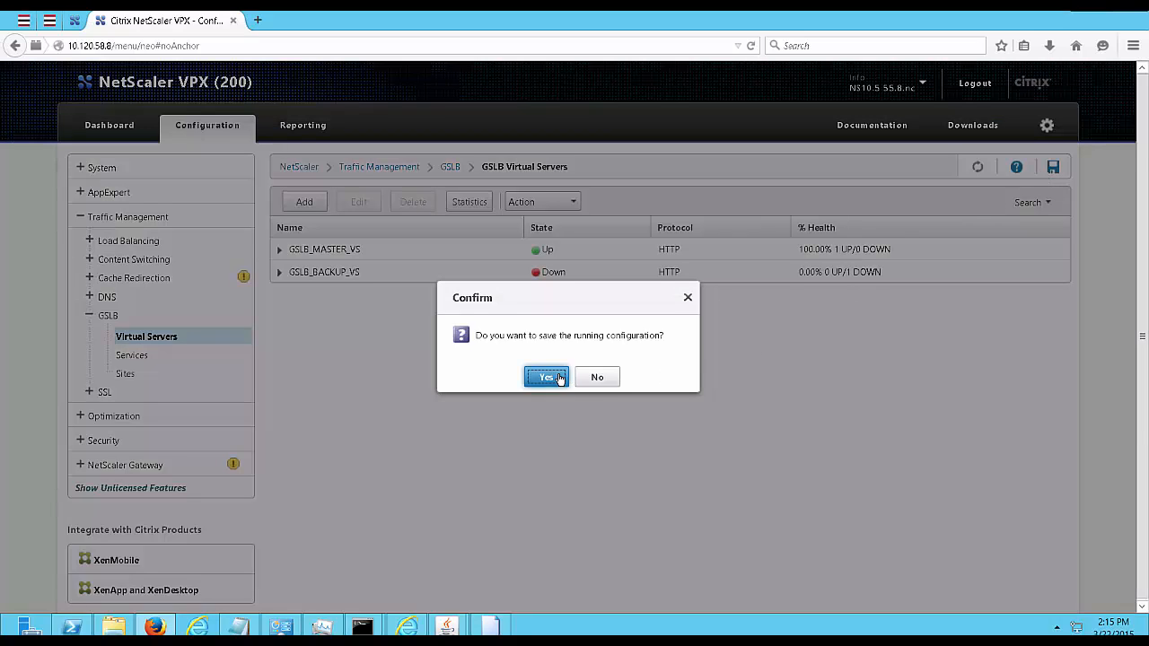
left_click(572, 378)
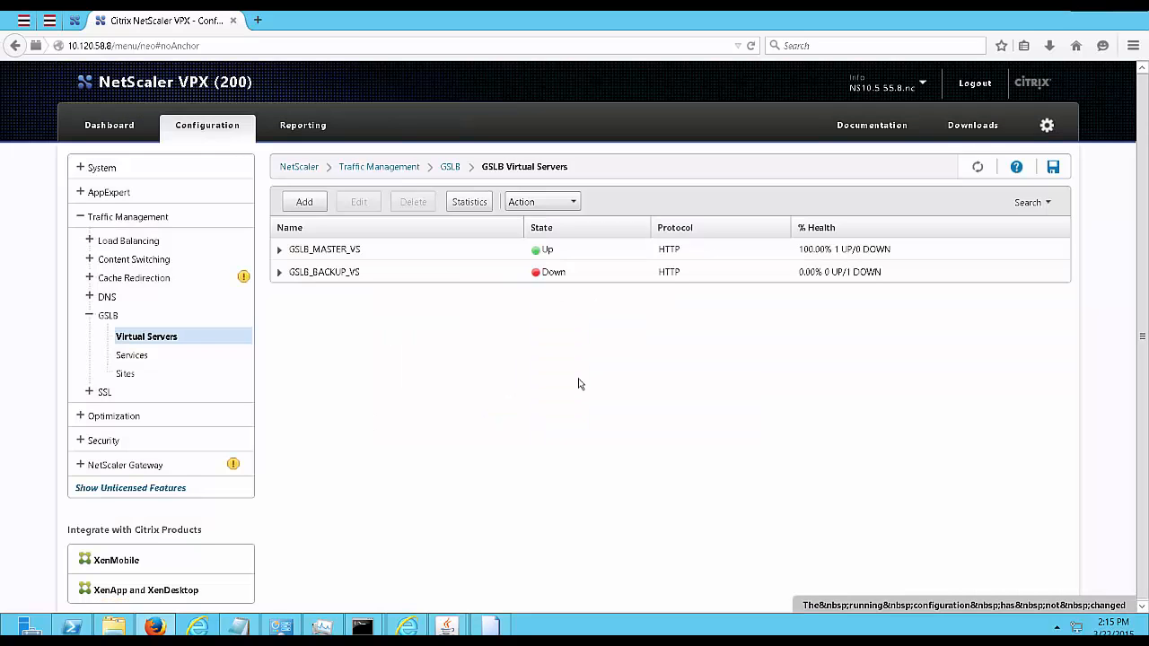
left_click(155, 374)
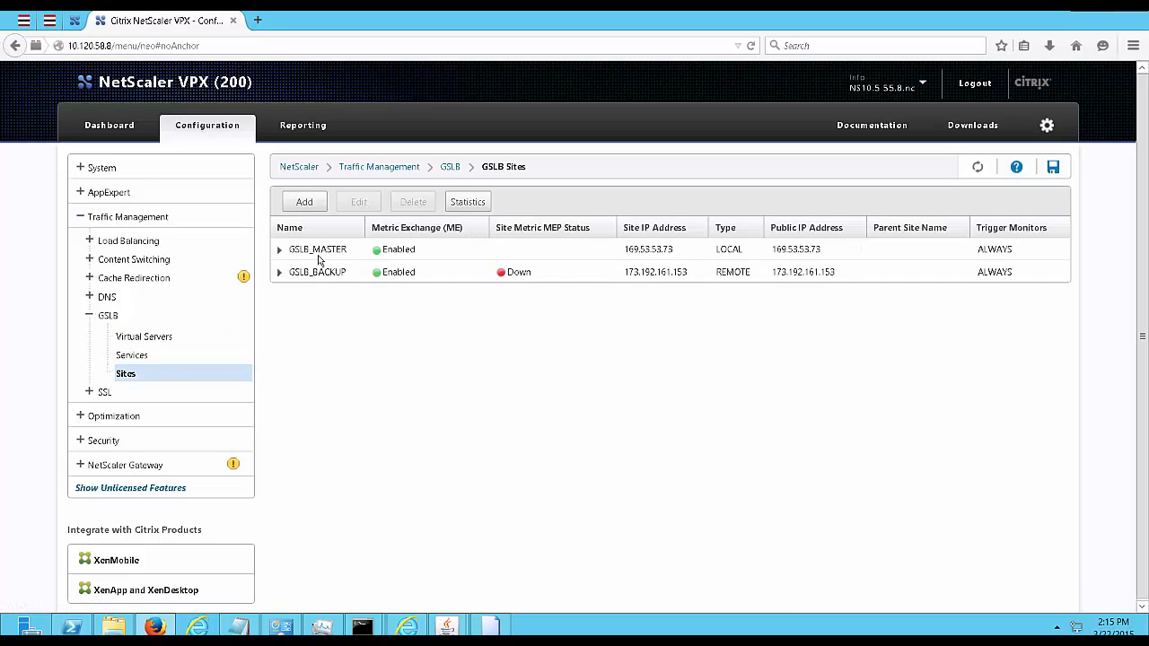
Switch to the Seattle NetScaler and log in again with the user name and account password.
left_click(72, 16)
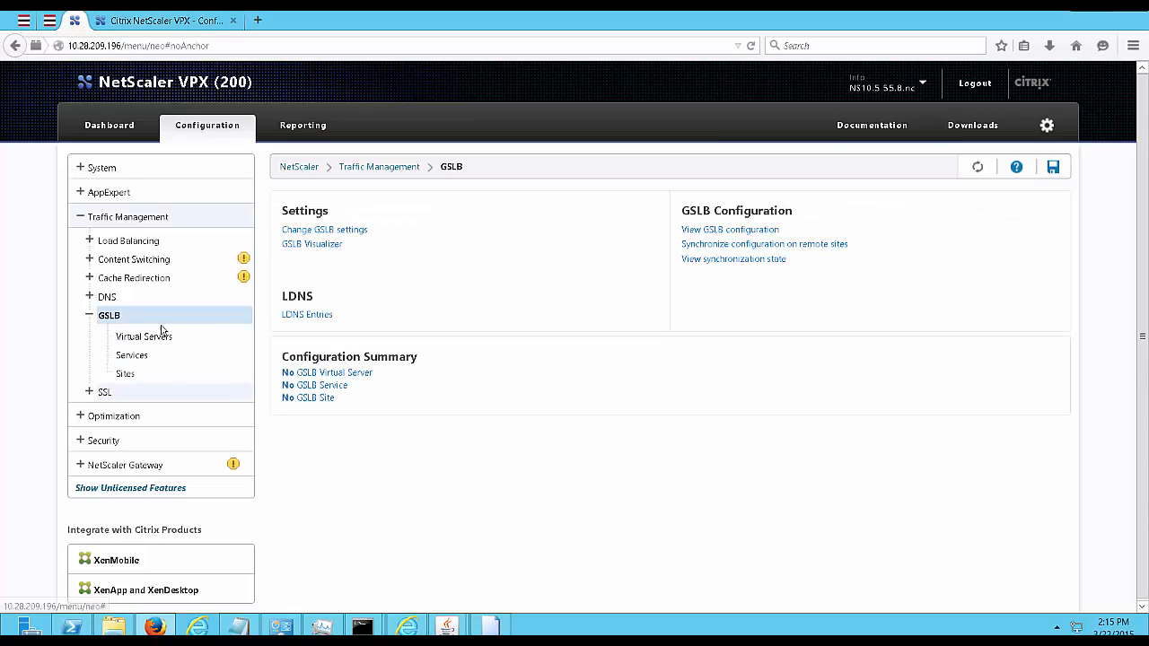
left_click(91, 169)
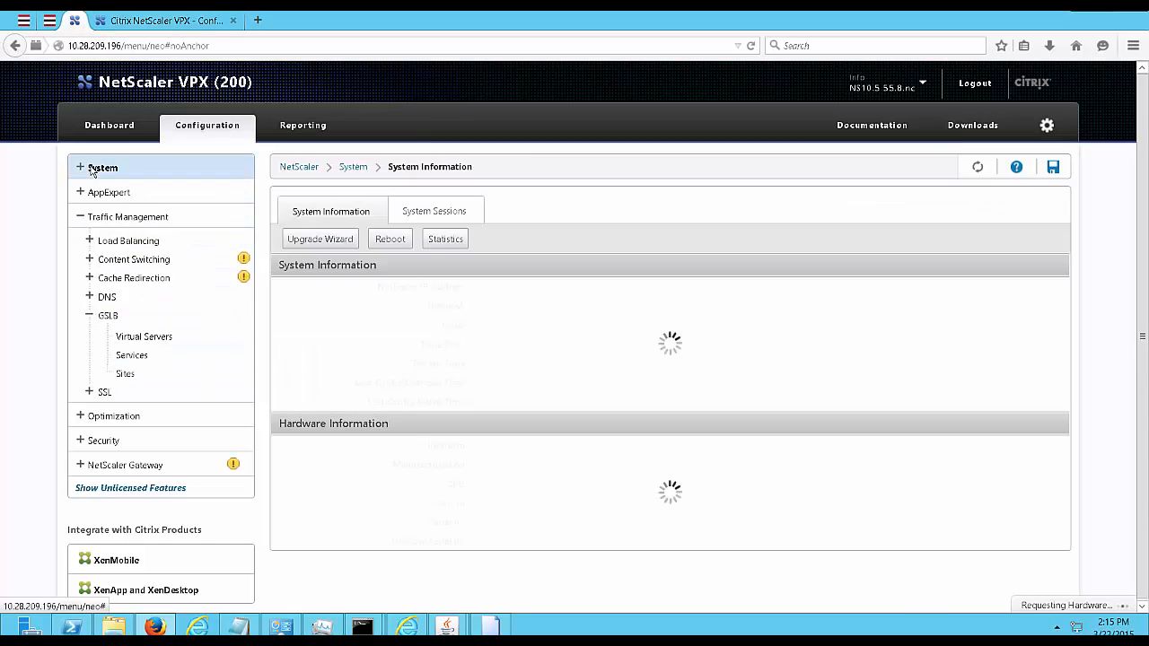
left_click(572, 377)
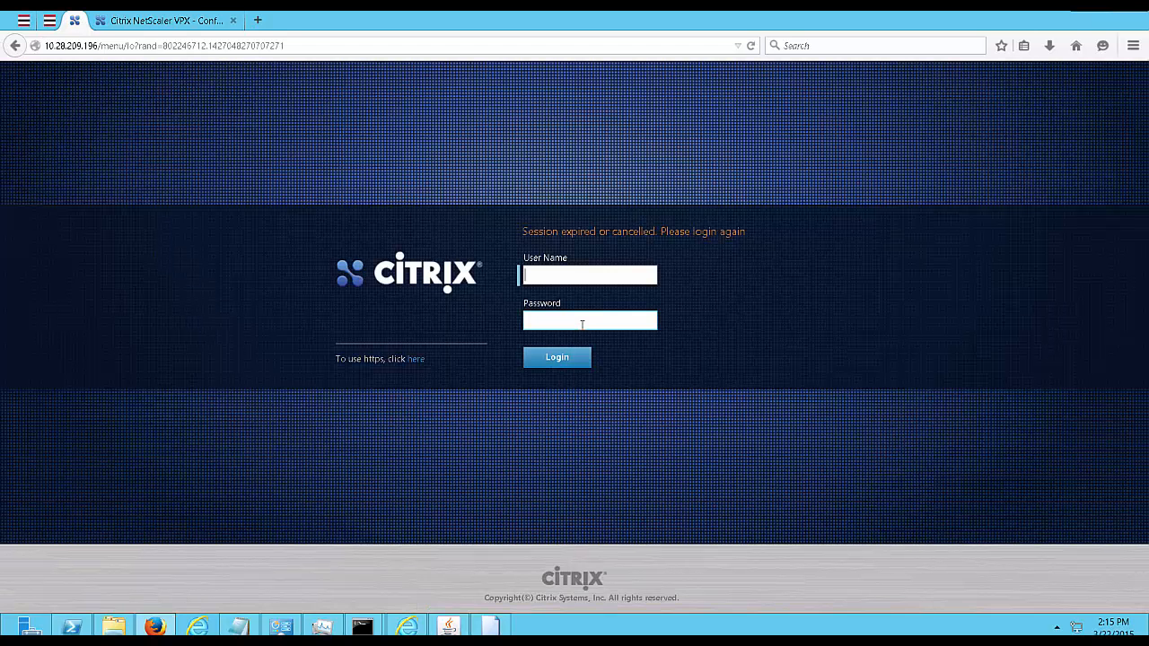
left_click(582, 324)
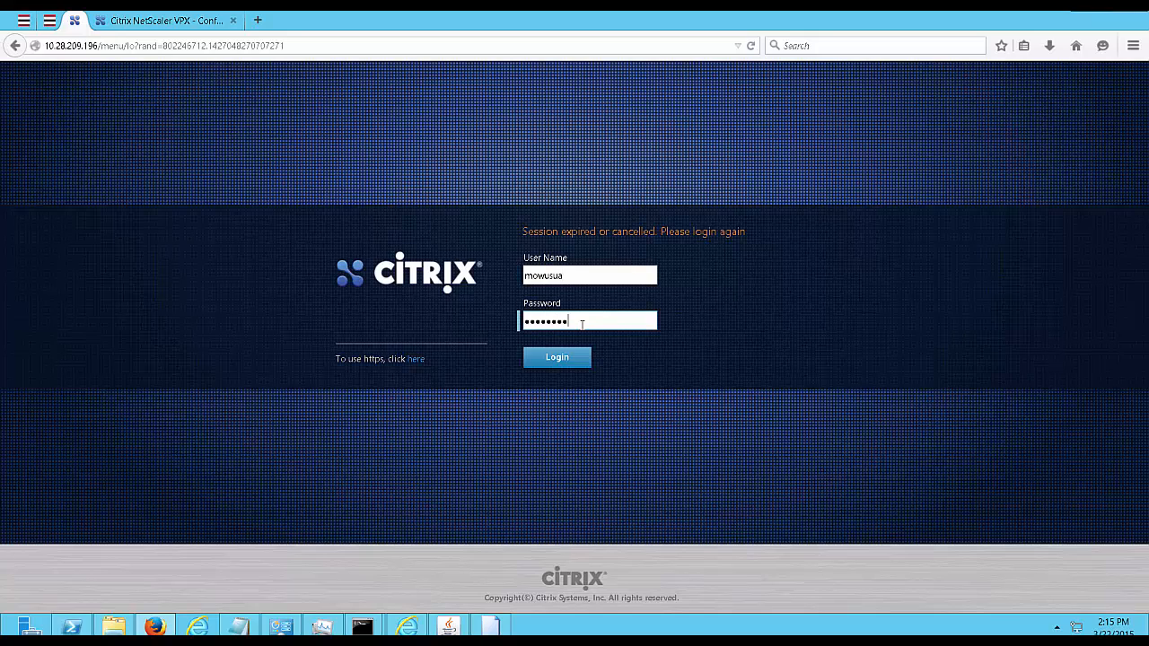
key("Return")
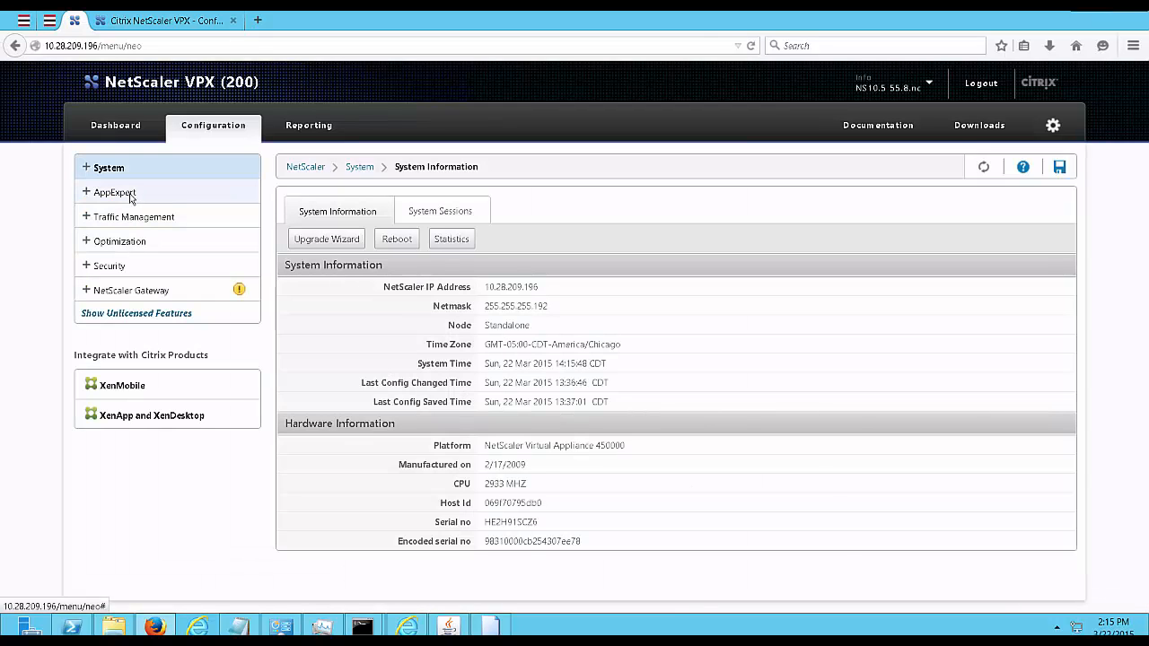
Check in the system's advanced features whether Global Server Load Balancing is enabled, and close without changes.
left_click(89, 169)
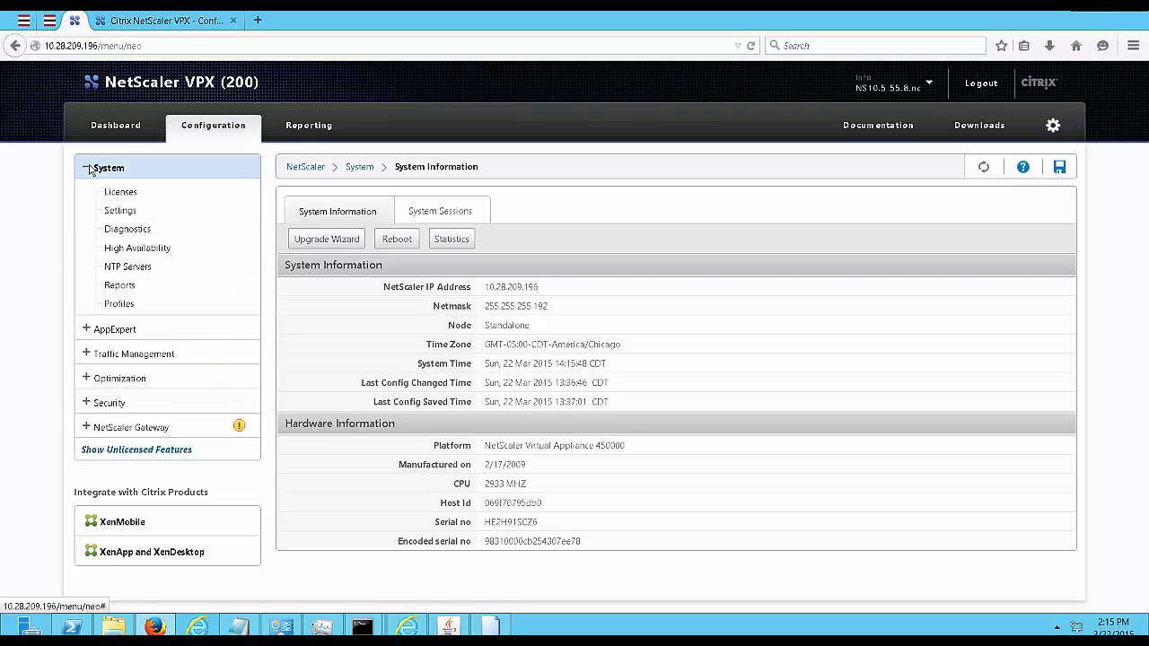
left_click(125, 212)
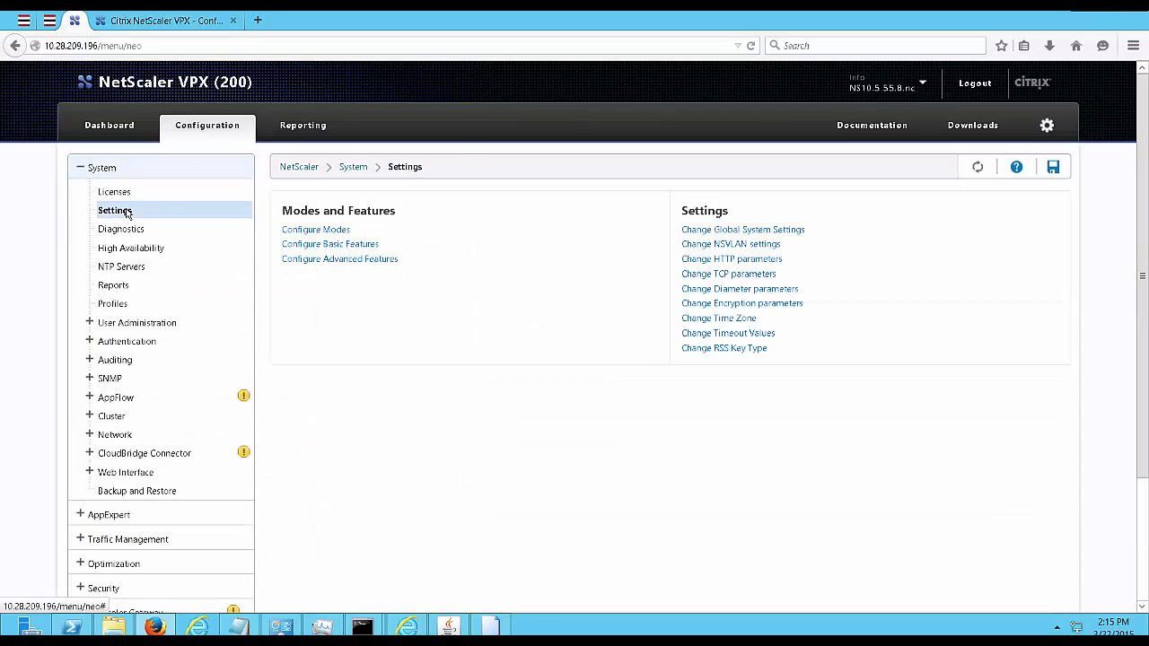
left_click(353, 269)
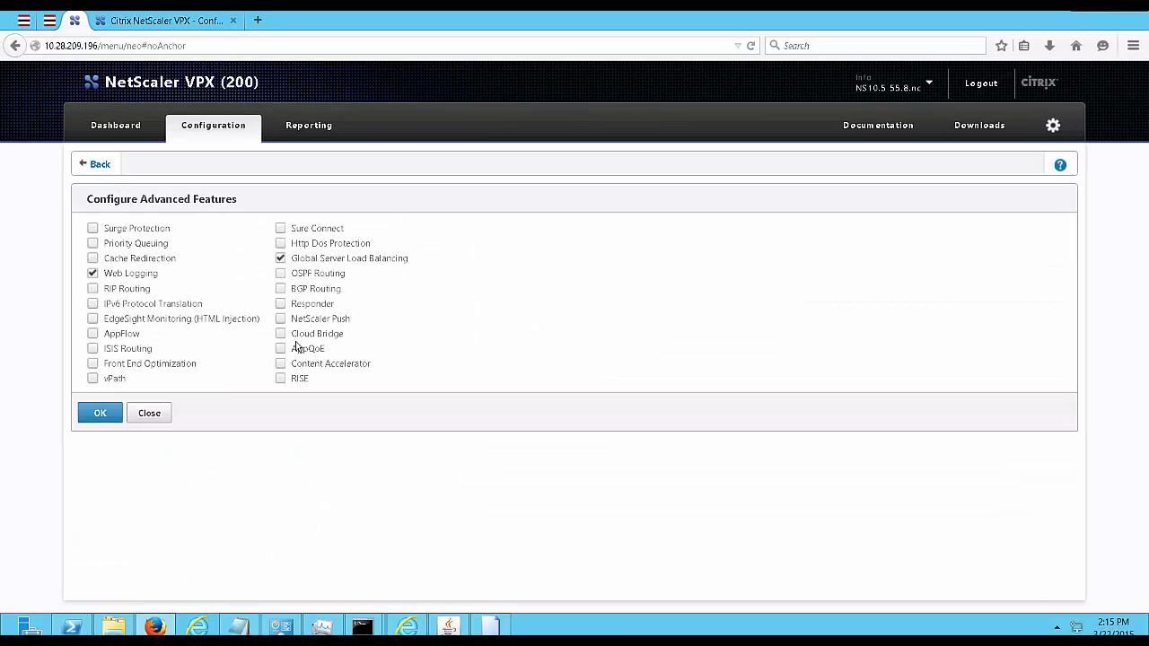
left_click(152, 418)
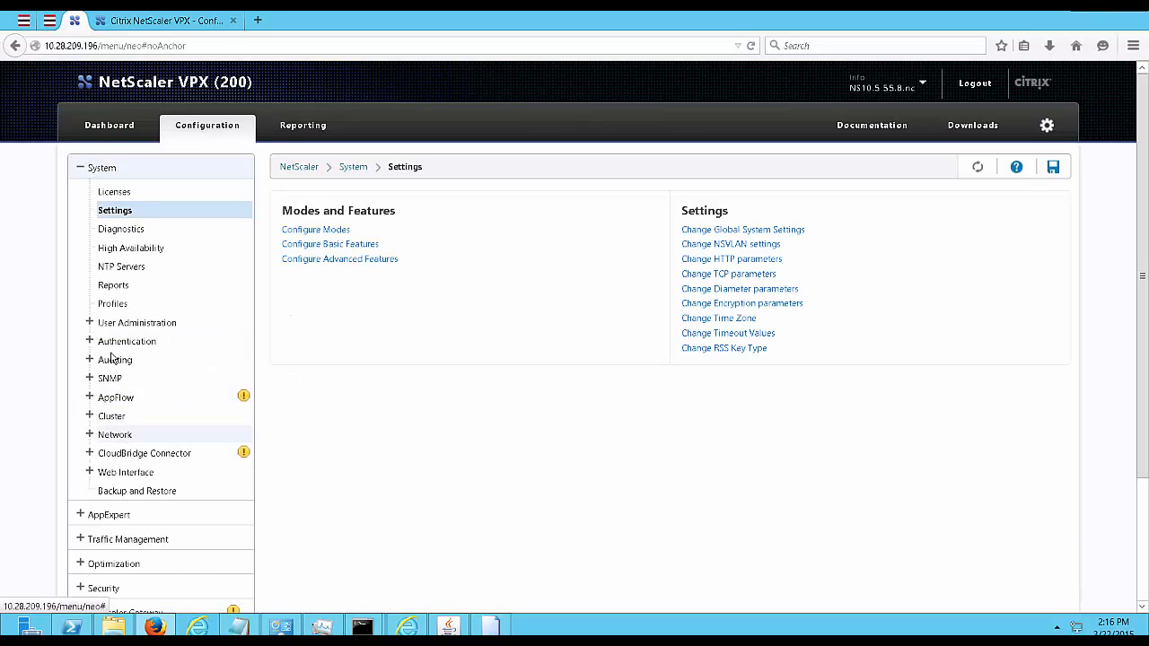
Start a new load balancing service on the Seattle device and name it ADNS_Seattle.
left_click(82, 171)
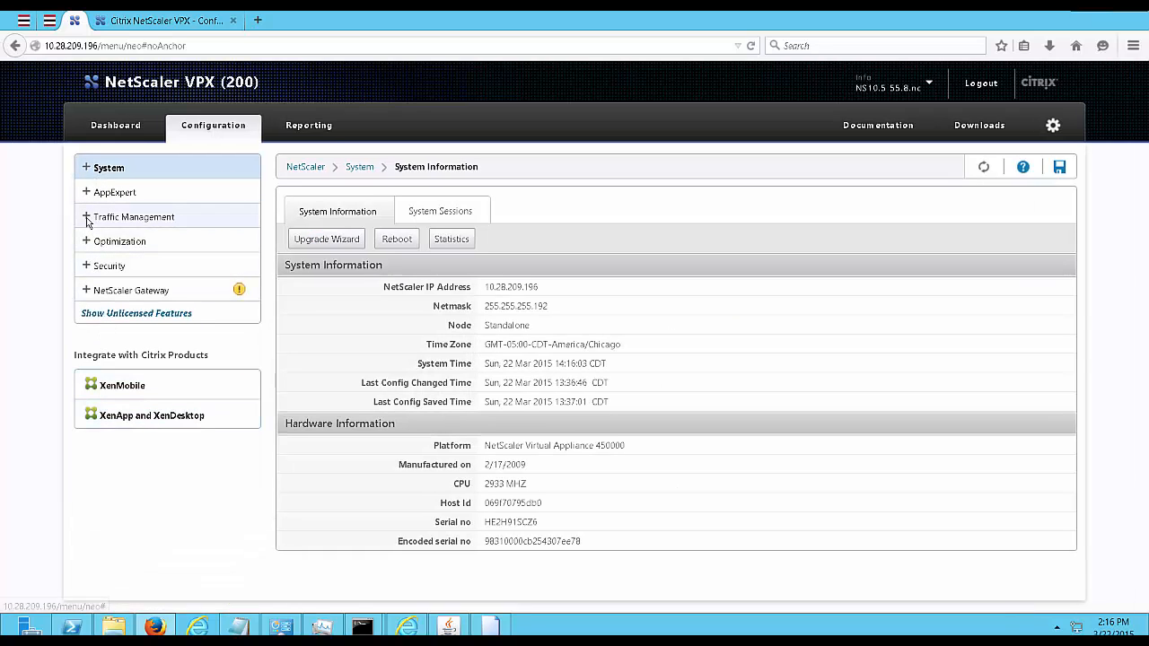
left_click(91, 216)
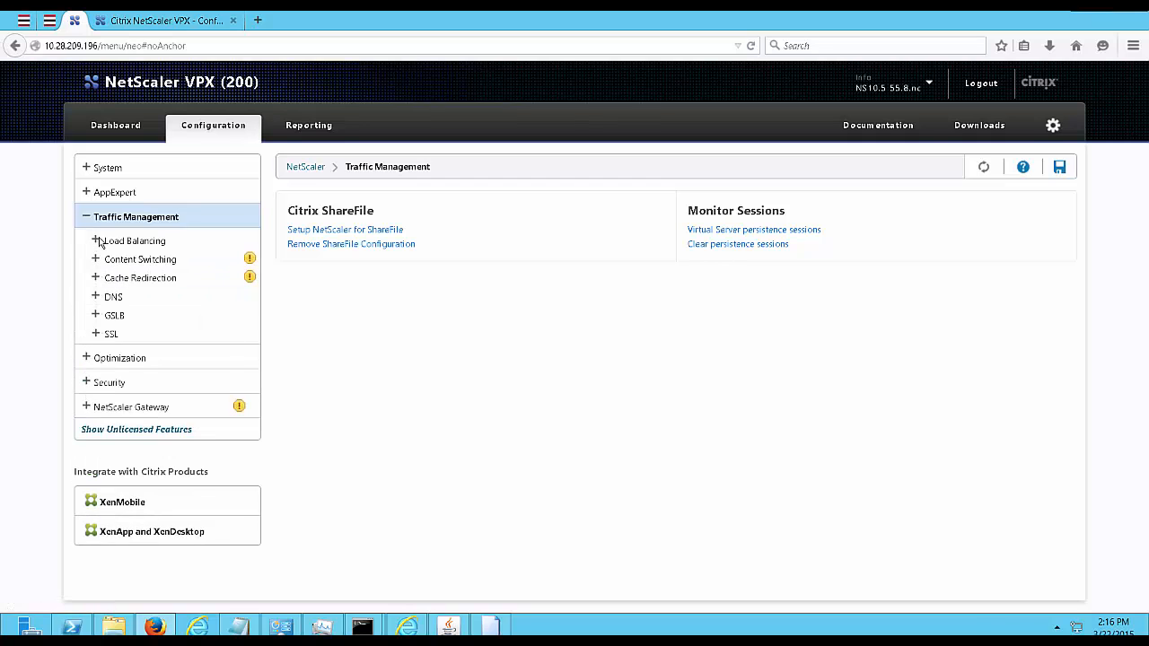
left_click(99, 241)
left_click(132, 281)
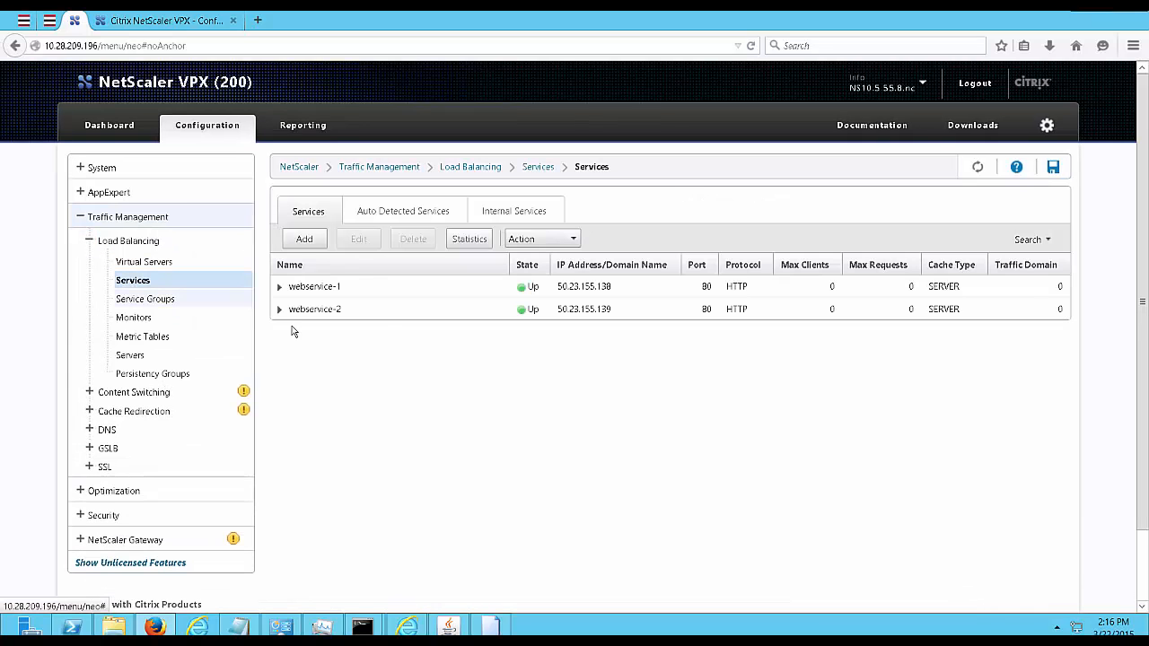
left_click(307, 240)
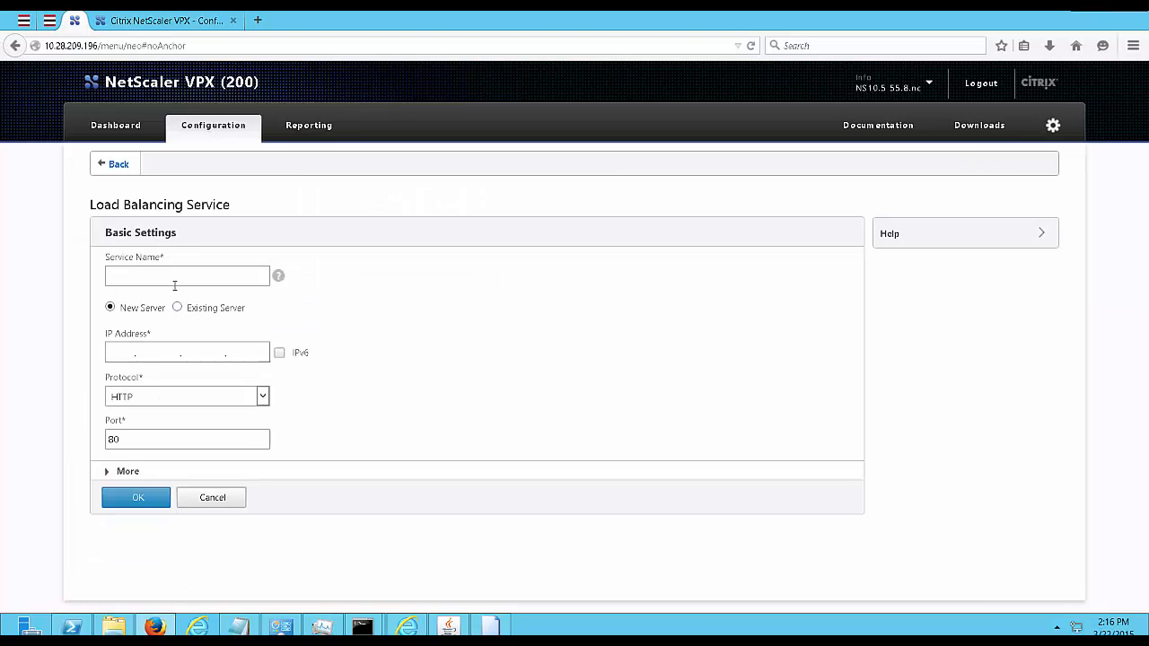
type("50.23.155.140")
key("BackSpace")
key("BackSpace")
key("BackSpace")
key("BackSpace")
key("BackSpace")
key("BackSpace")
key("BackSpace")
key("BackSpace")
key("BackSpace")
type("AD")
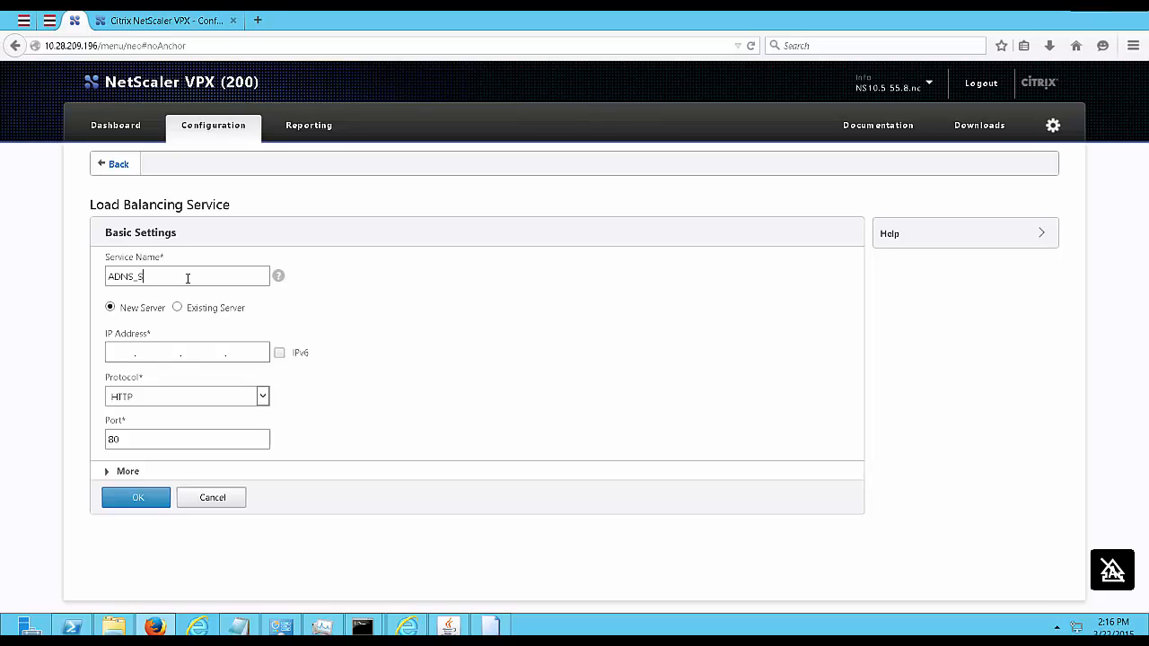
type("NS_S")
key("BackSpace")
type("Seattle")
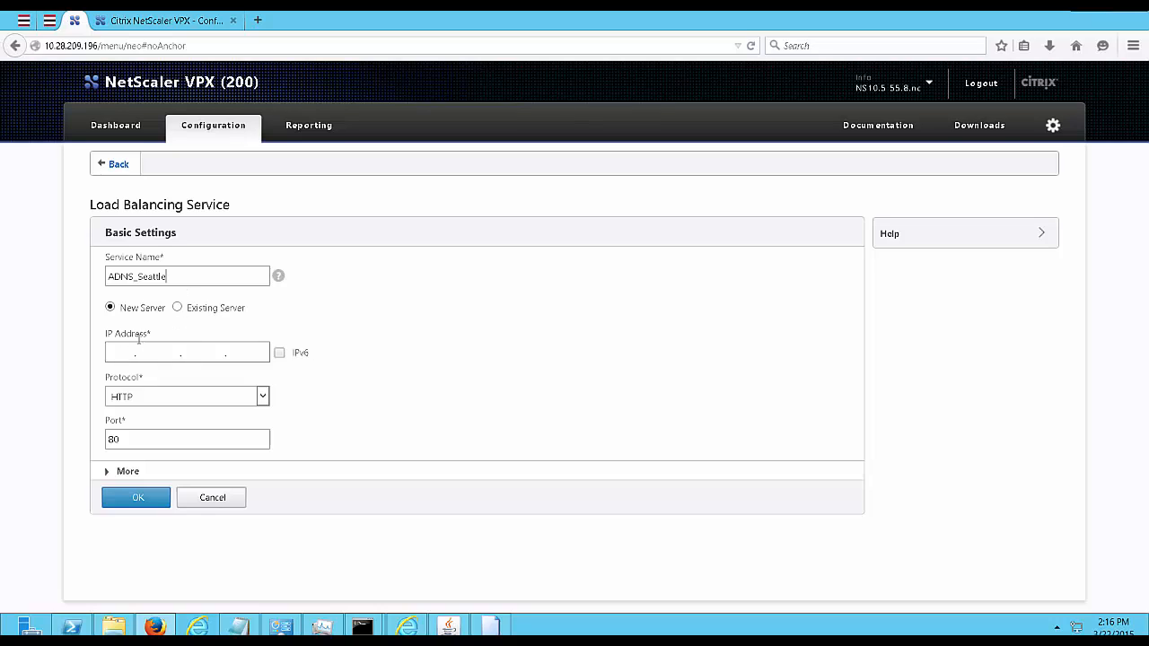
Give the service IP address 50.23.155.140 and protocol ADNS, create it and finish its configuration.
left_click(111, 353)
type("3.155.140")
left_click(263, 392)
left_click(121, 111)
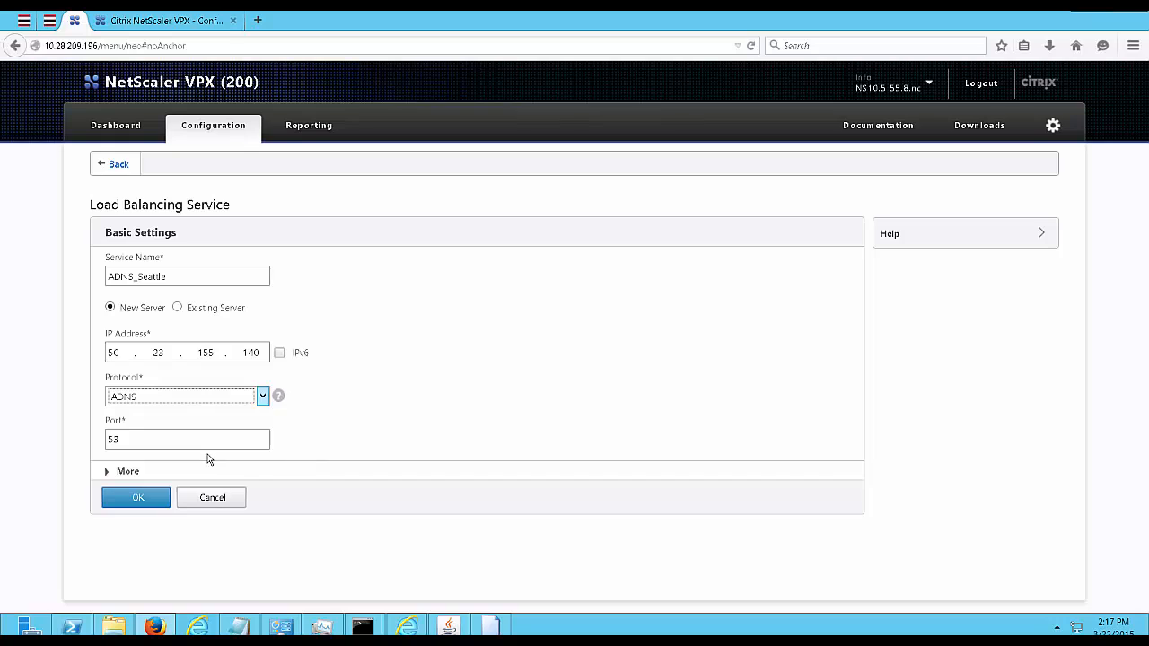
left_click(128, 504)
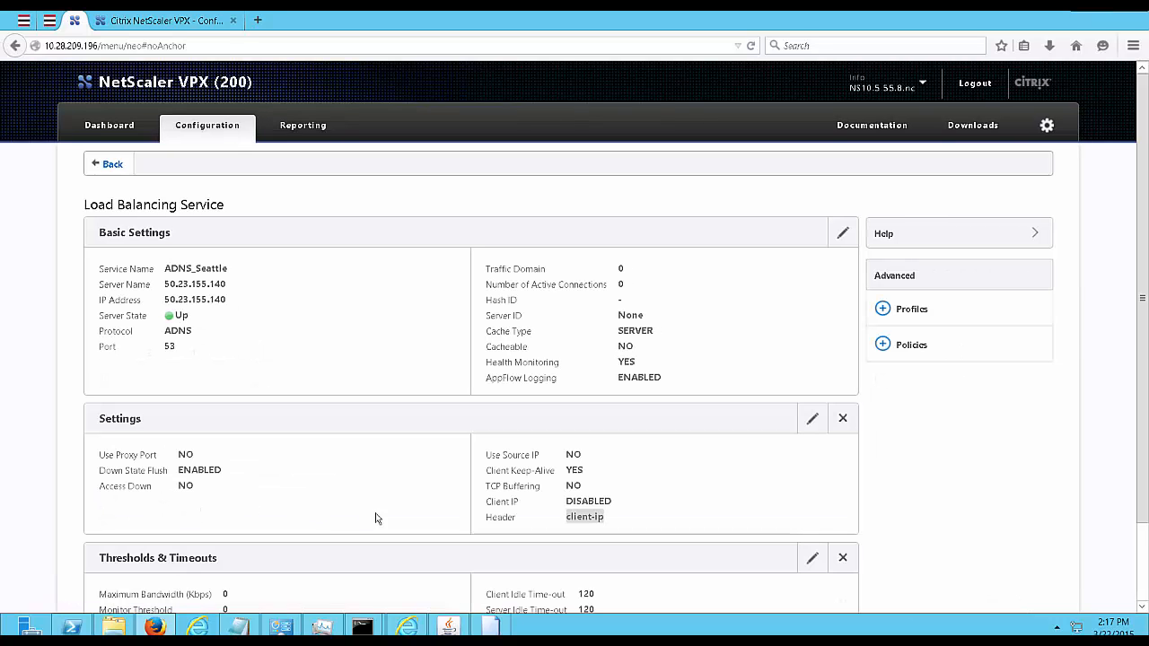
scroll(933, 519, "down", 2)
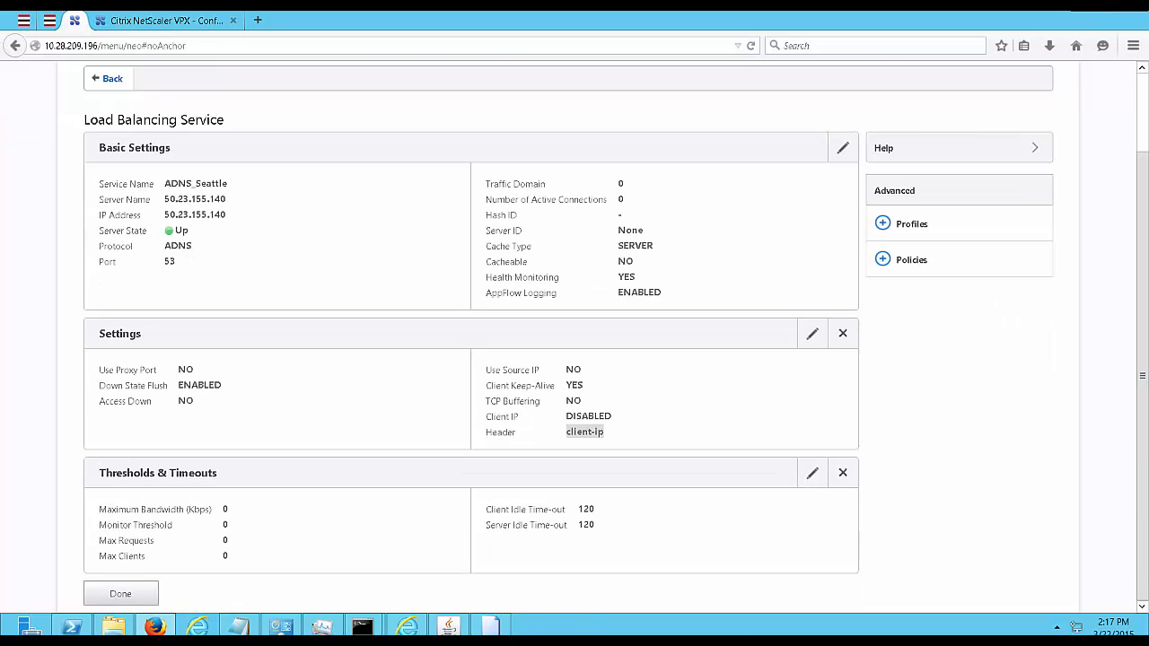
left_click(147, 596)
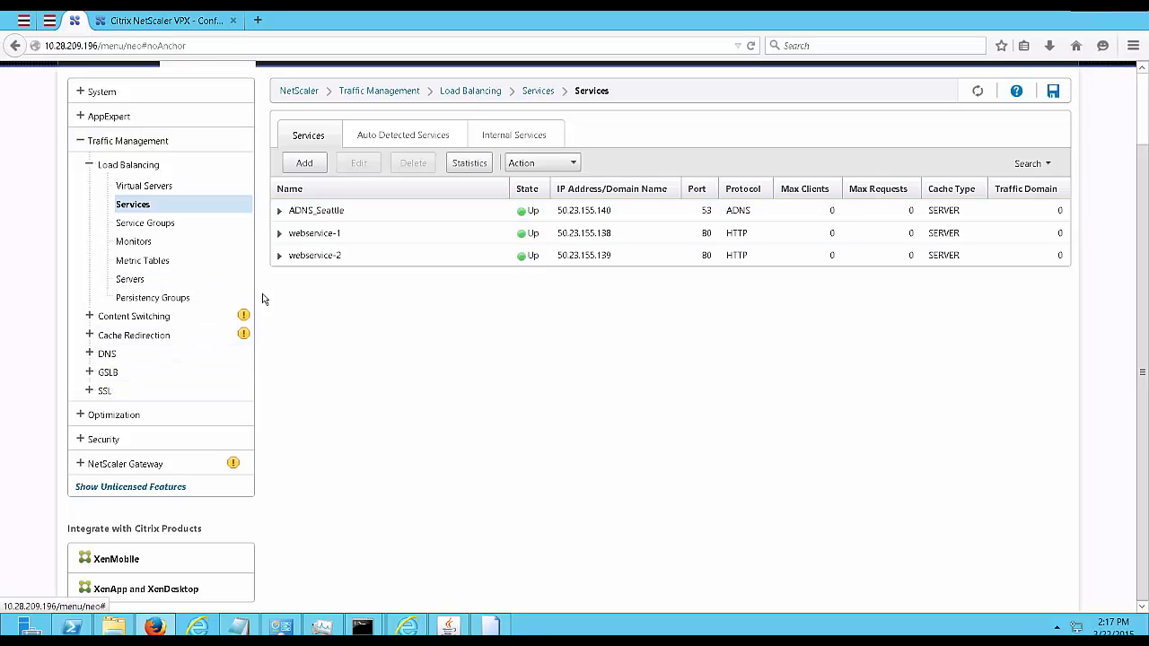
Start a new GSLB site on the Seattle device named GSLB_MASTER with type REMOTE.
left_click(107, 372)
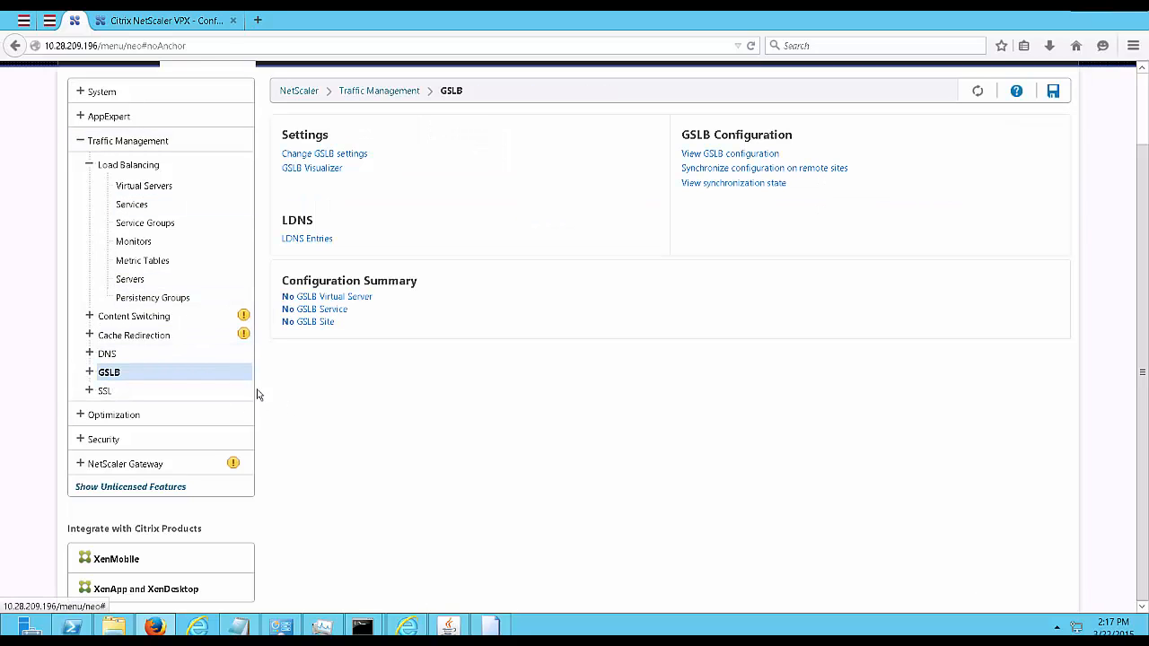
left_click(89, 372)
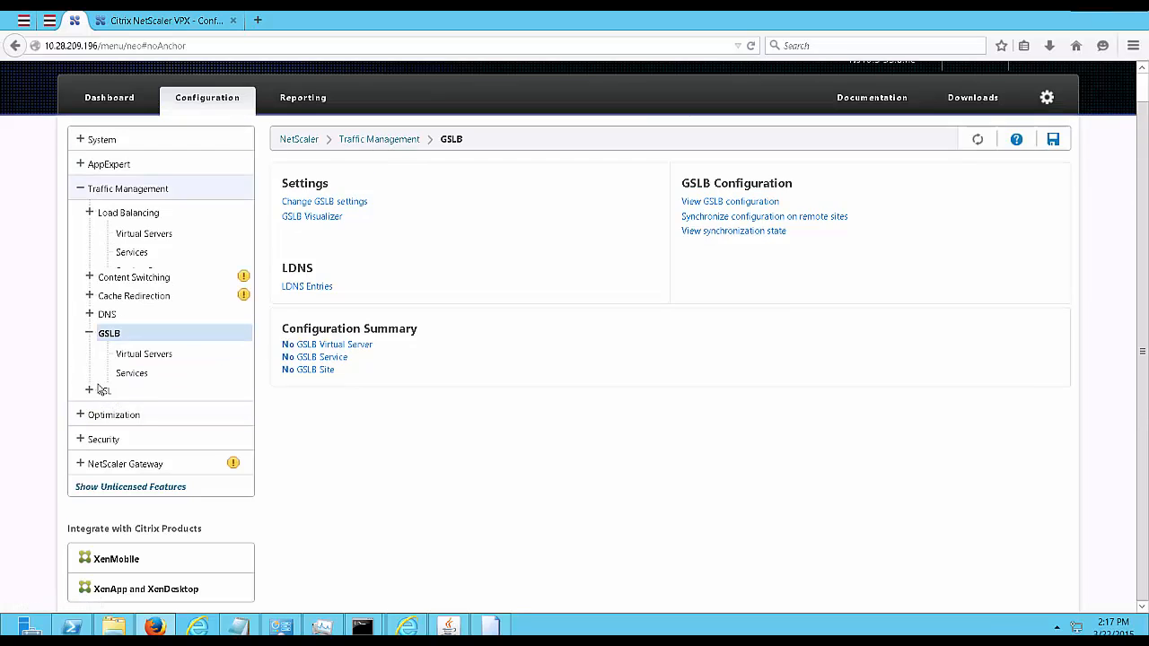
left_click(133, 374)
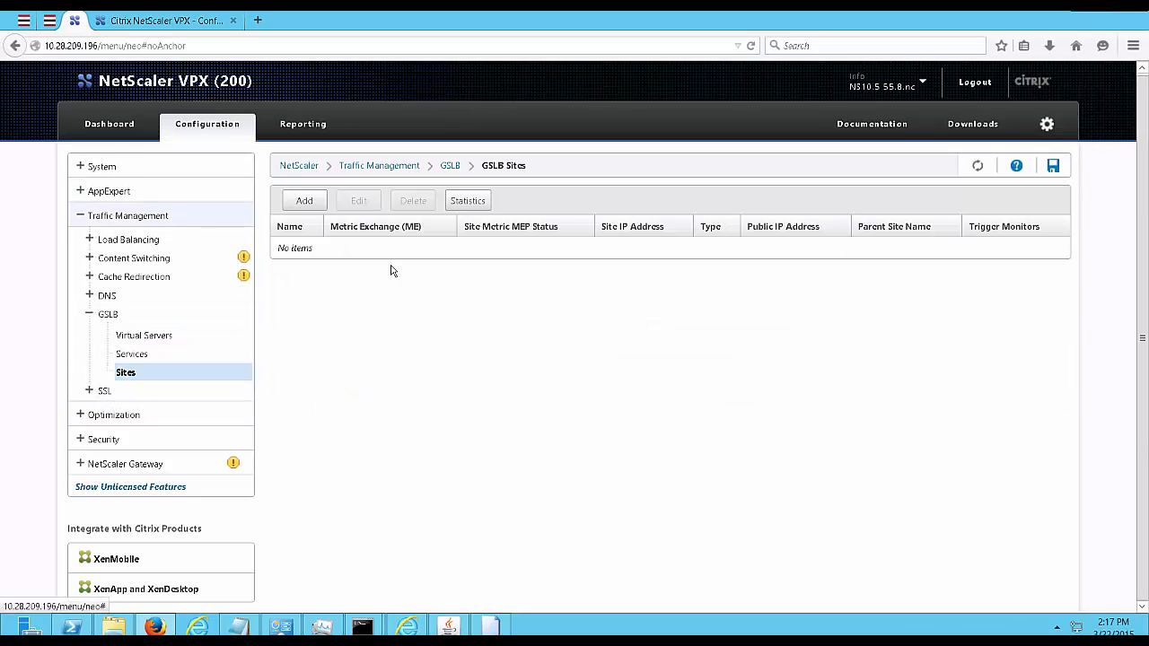
left_click(310, 200)
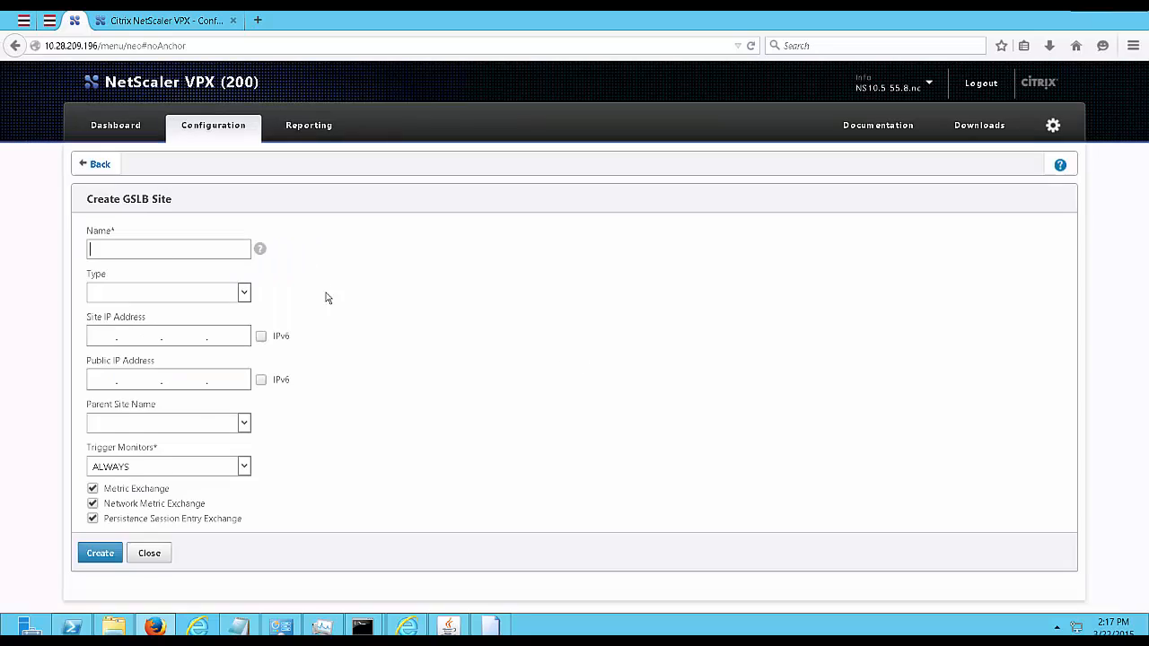
key("Caps_Lock")
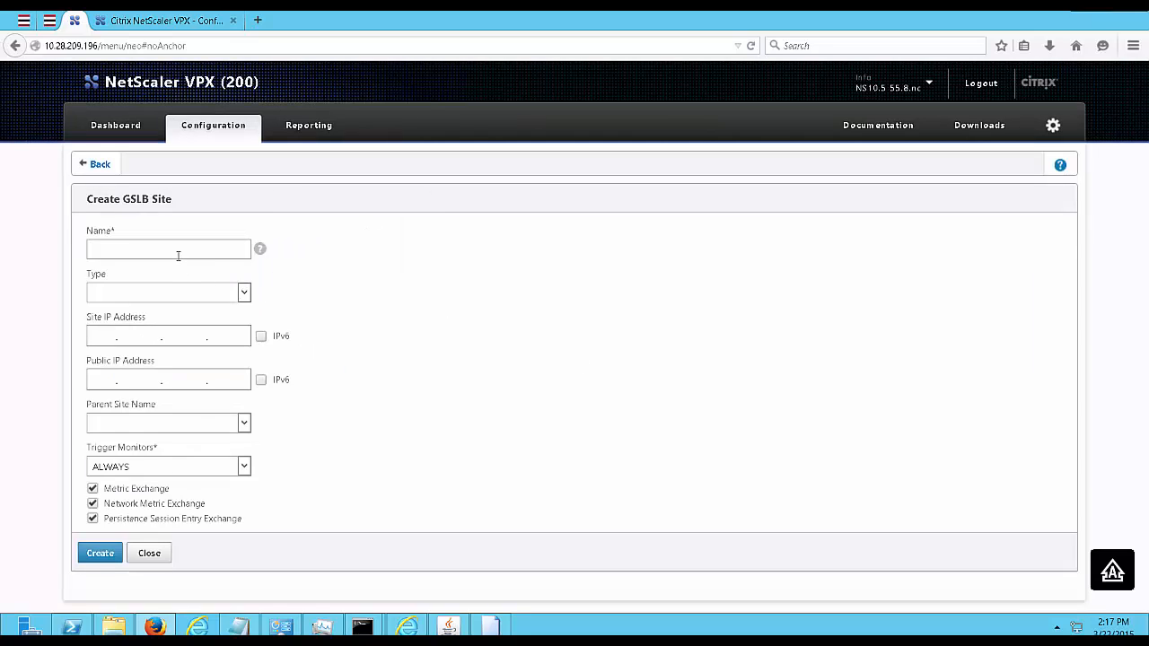
type("GSLB_MASTER")
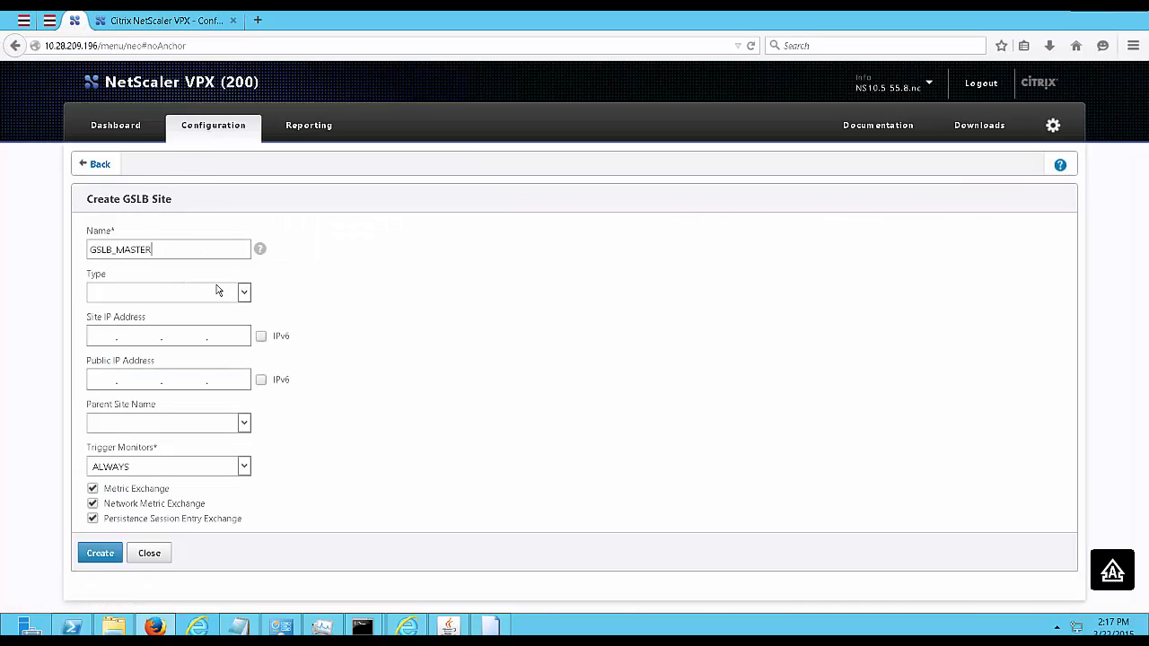
left_click(242, 295)
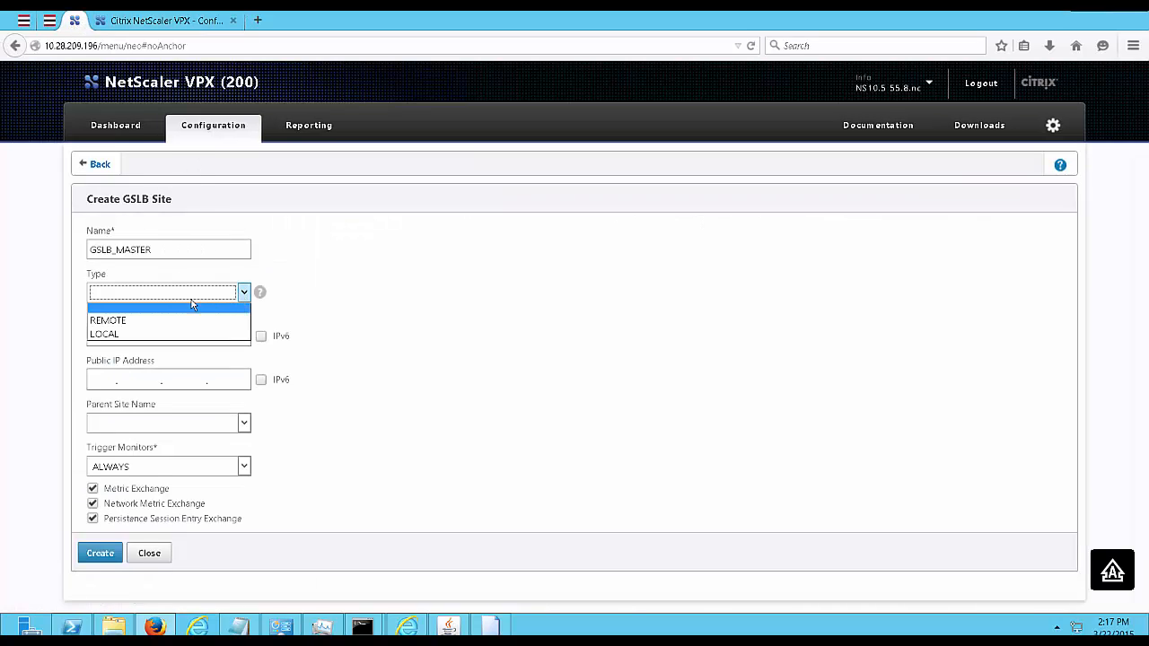
left_click(173, 320)
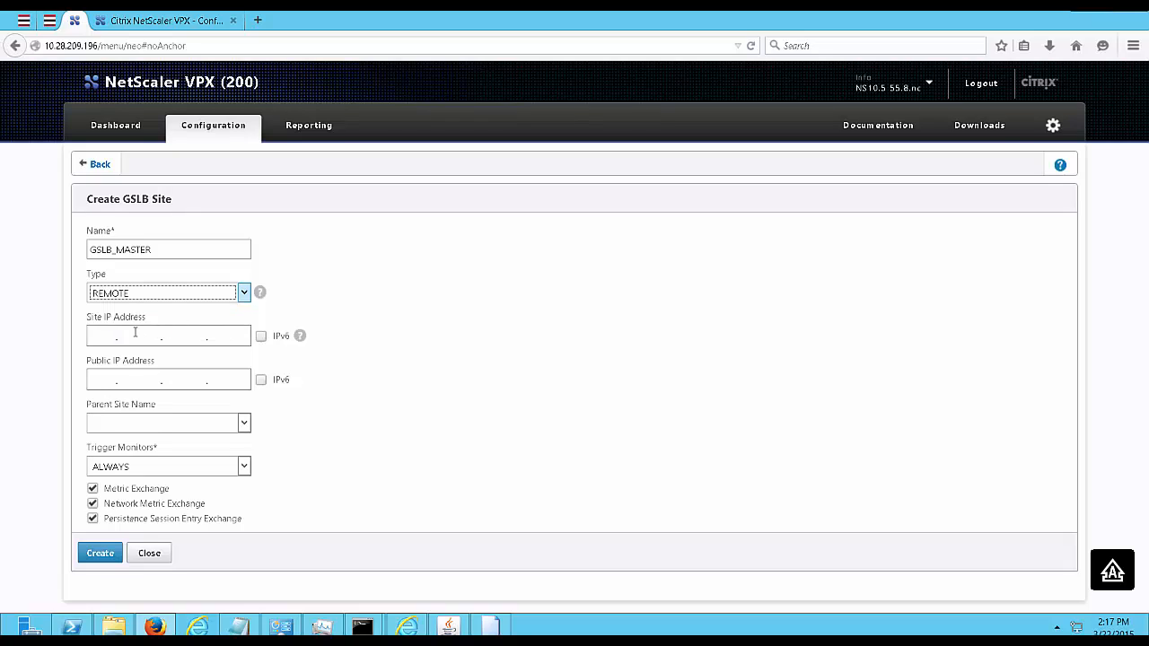
Set the site and public IP addresses to 169.53.53.73, check them against the Dallas site list, and create the site.
left_click(103, 335)
type("169.53.53")
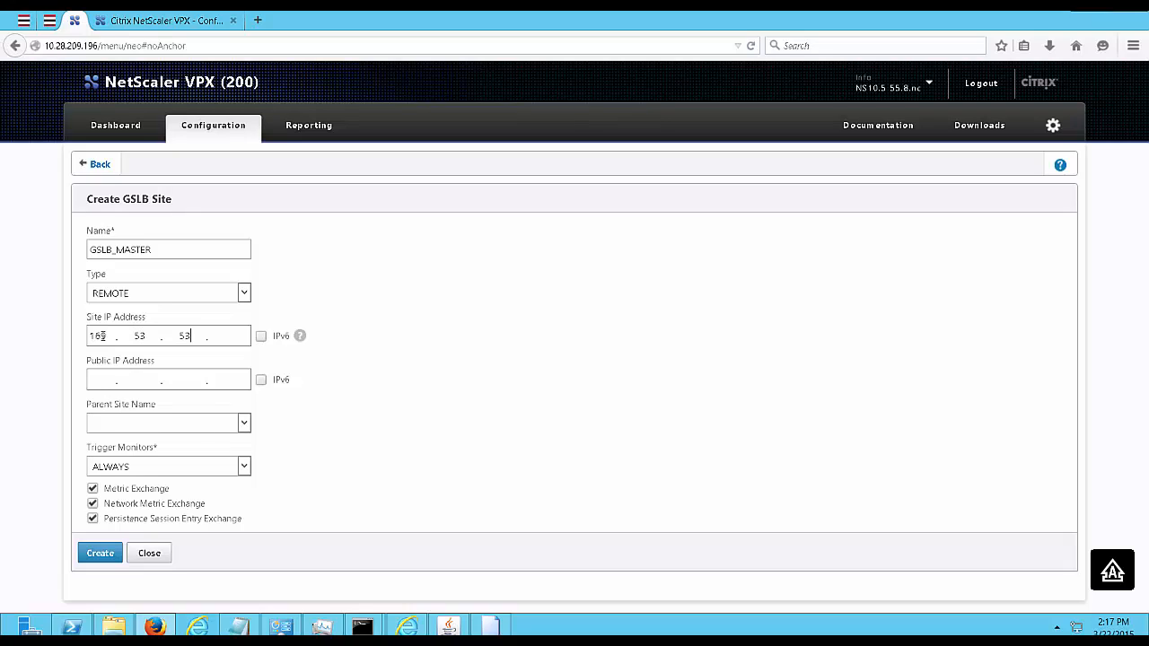
type(".73")
left_click(141, 25)
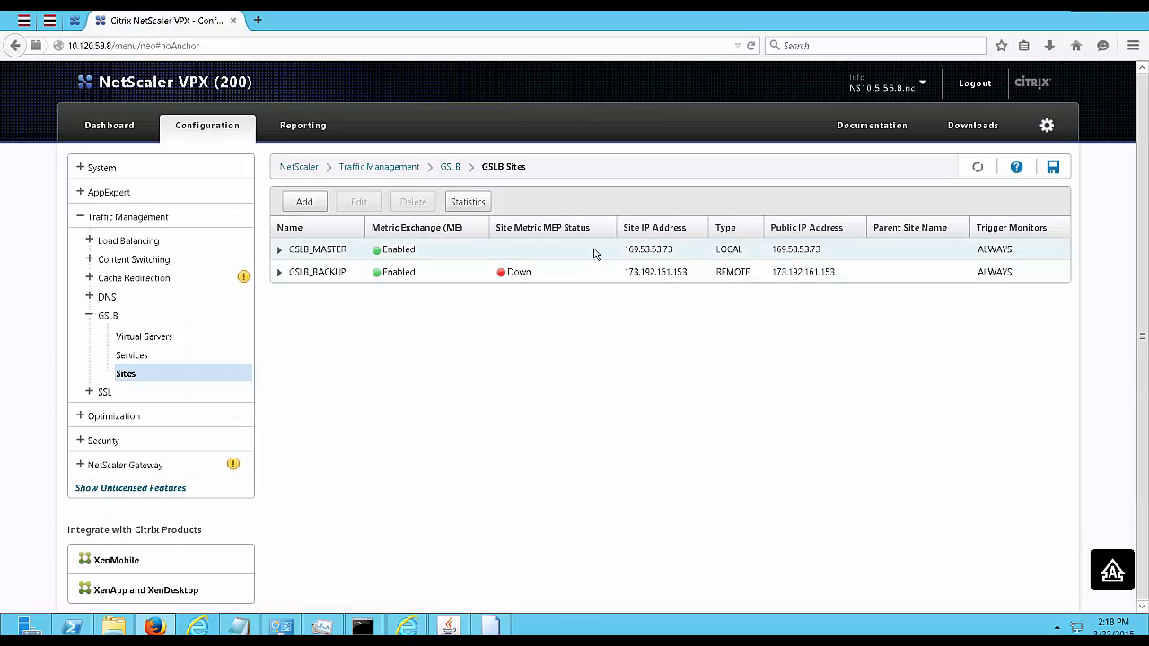
left_click(79, 21)
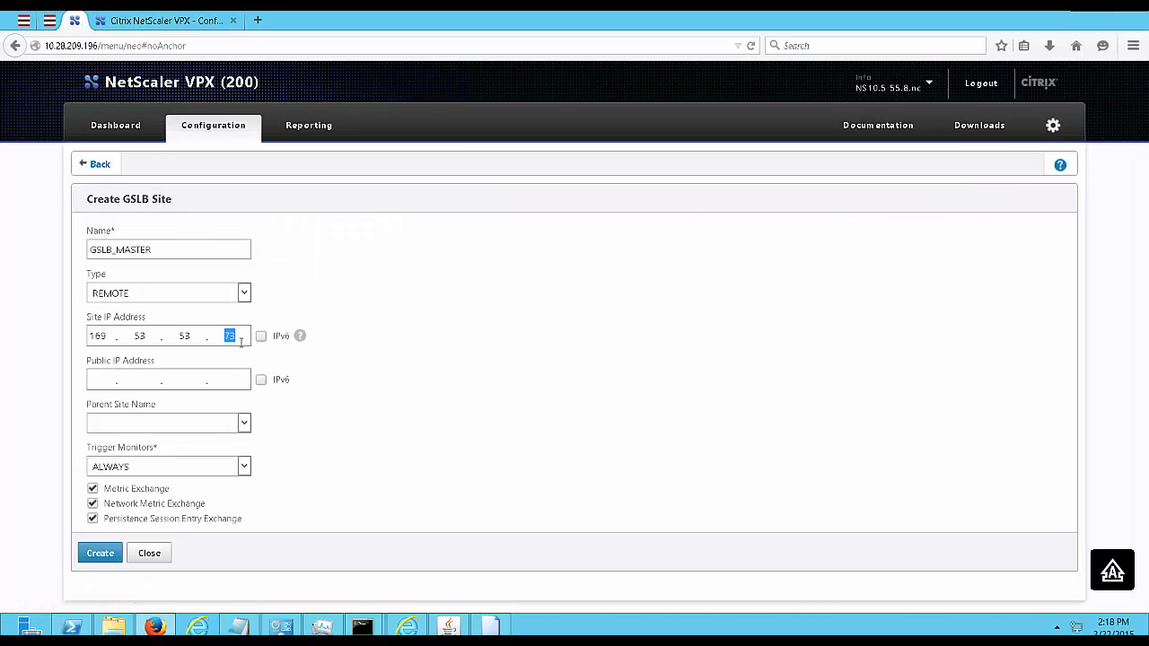
left_click(102, 379)
type("169.53.53.73")
left_click(87, 553)
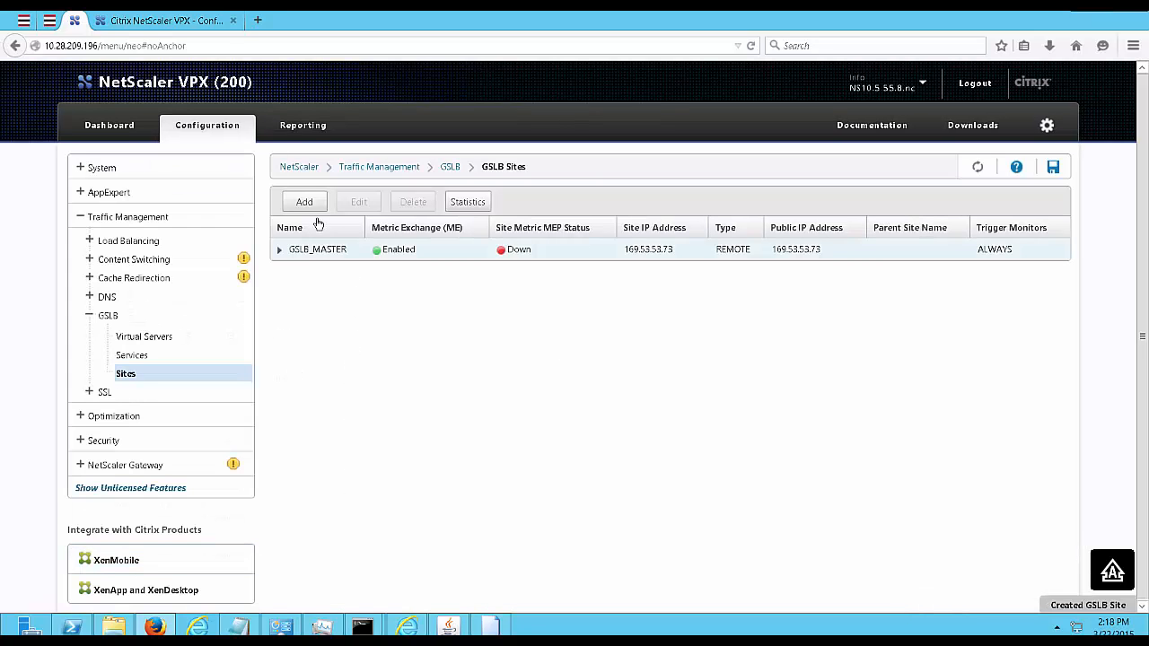
Start a new GSLB site on the Seattle device named GSLB_BACKUP with type LOCAL.
left_click(305, 202)
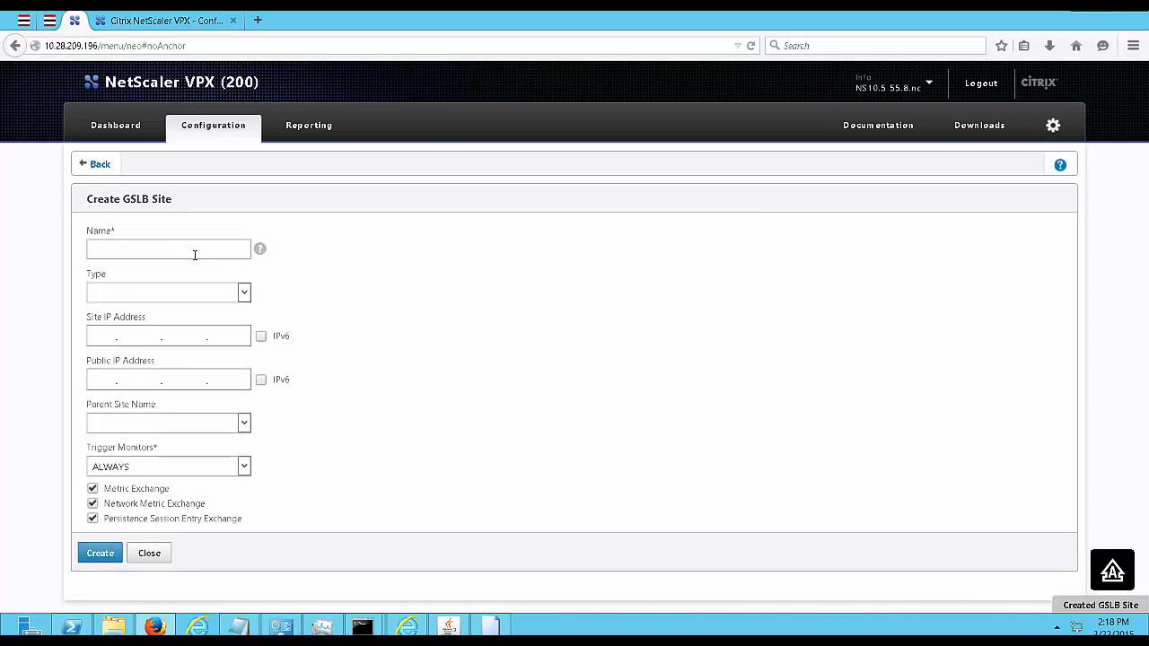
type("GSLB_BACKUP")
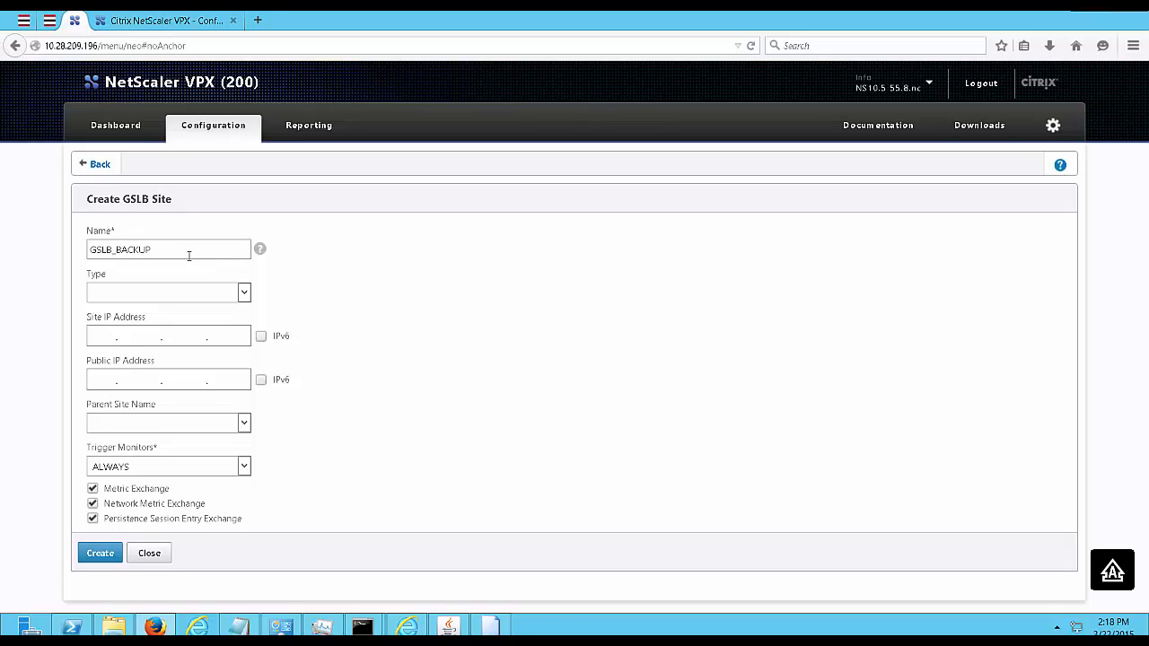
left_click(242, 294)
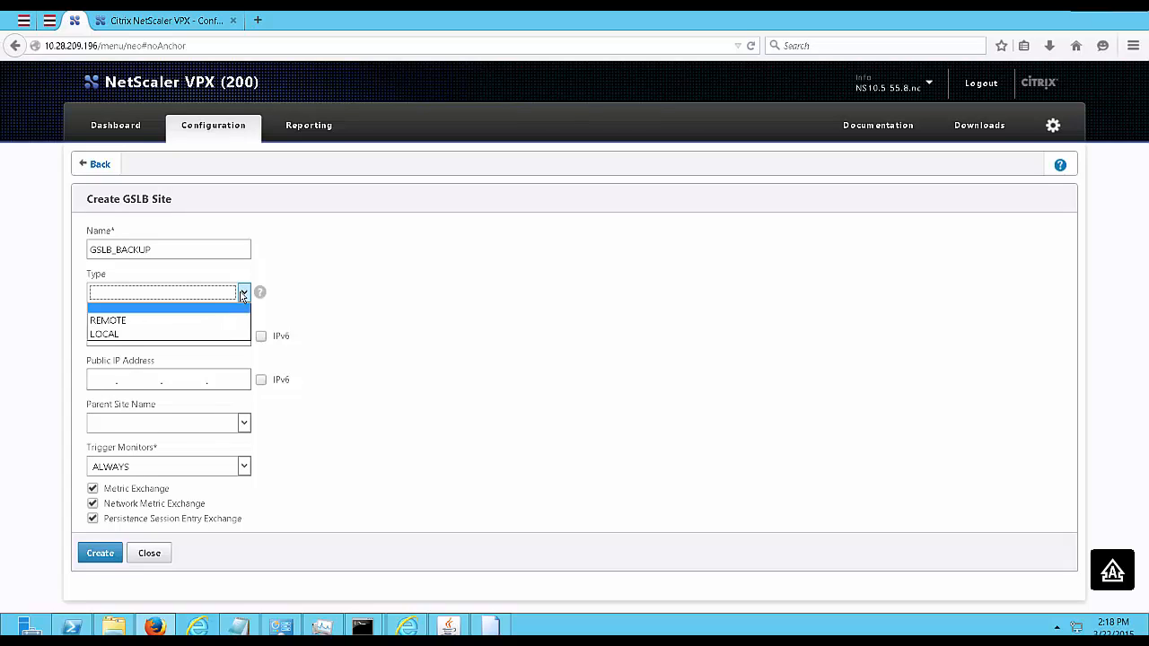
left_click(190, 334)
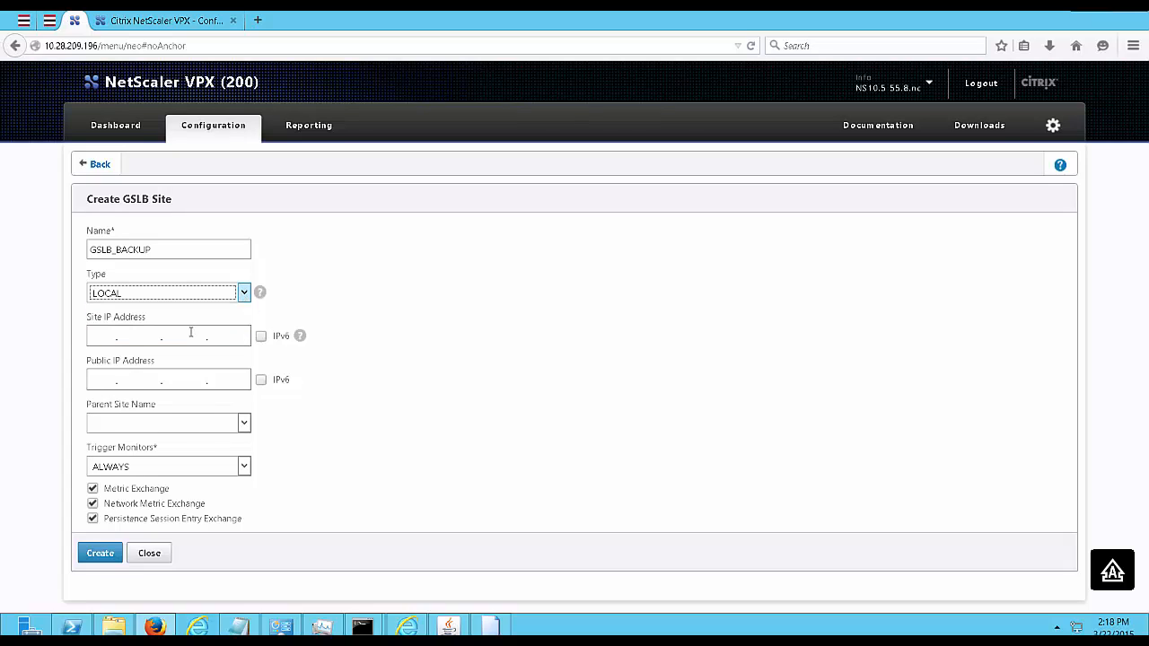
Set the site IP address and public IP address to 173.192.161.153 and create the site.
left_click(100, 337)
type("173.192.161.153")
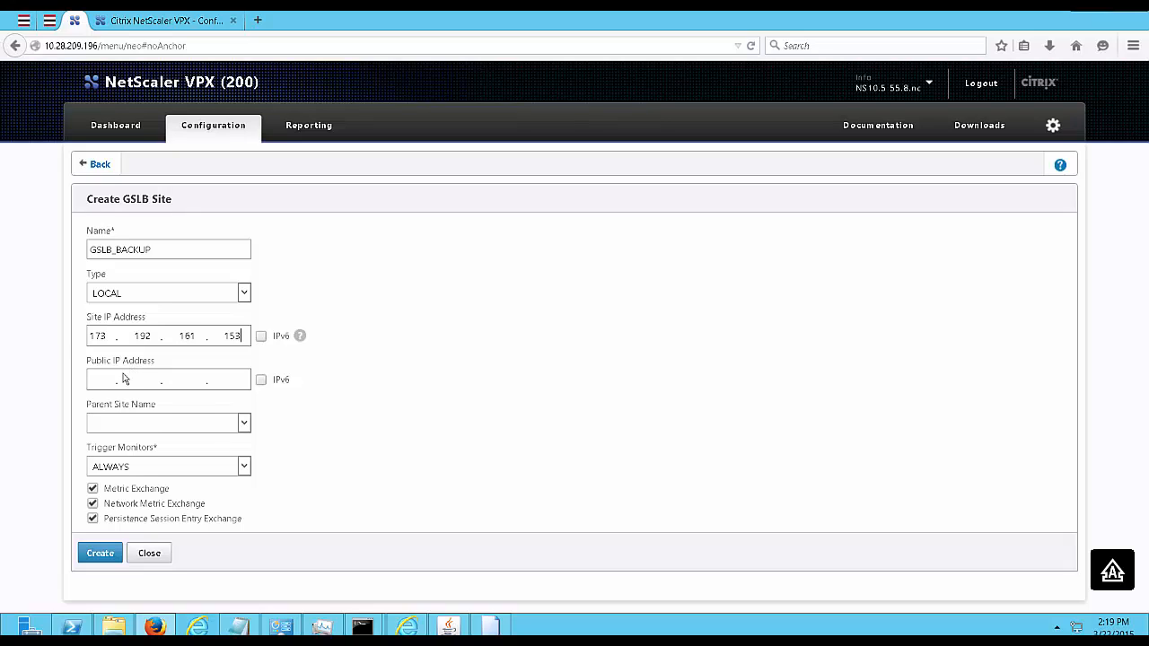
left_click(112, 383)
type("173.192.161.153")
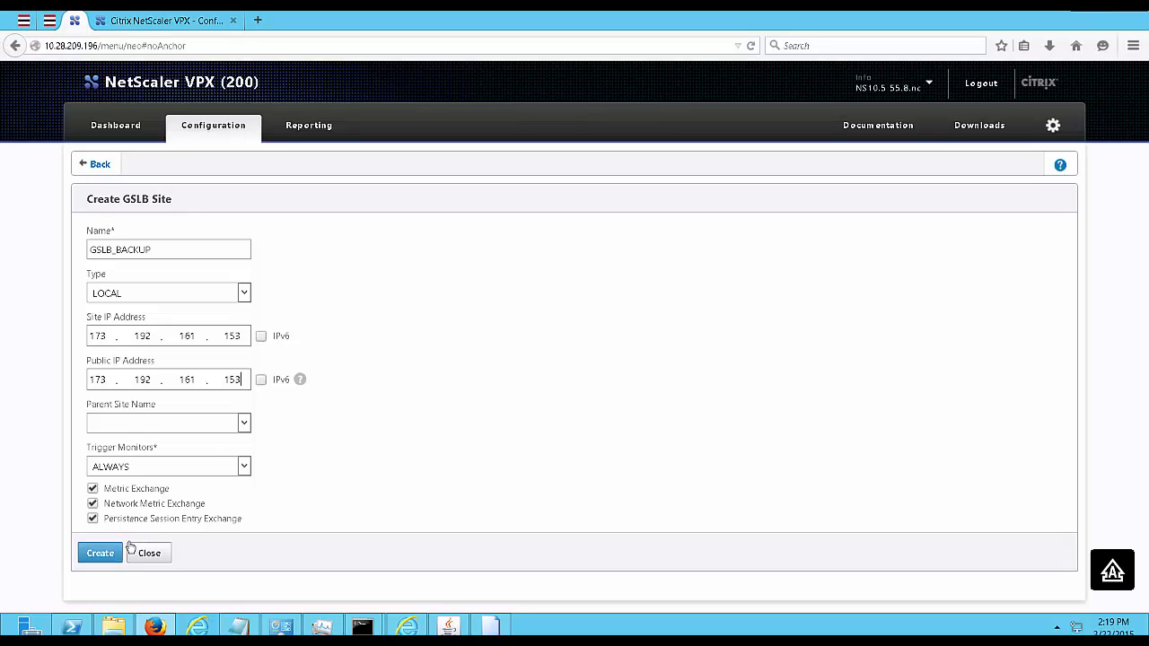
left_click(102, 555)
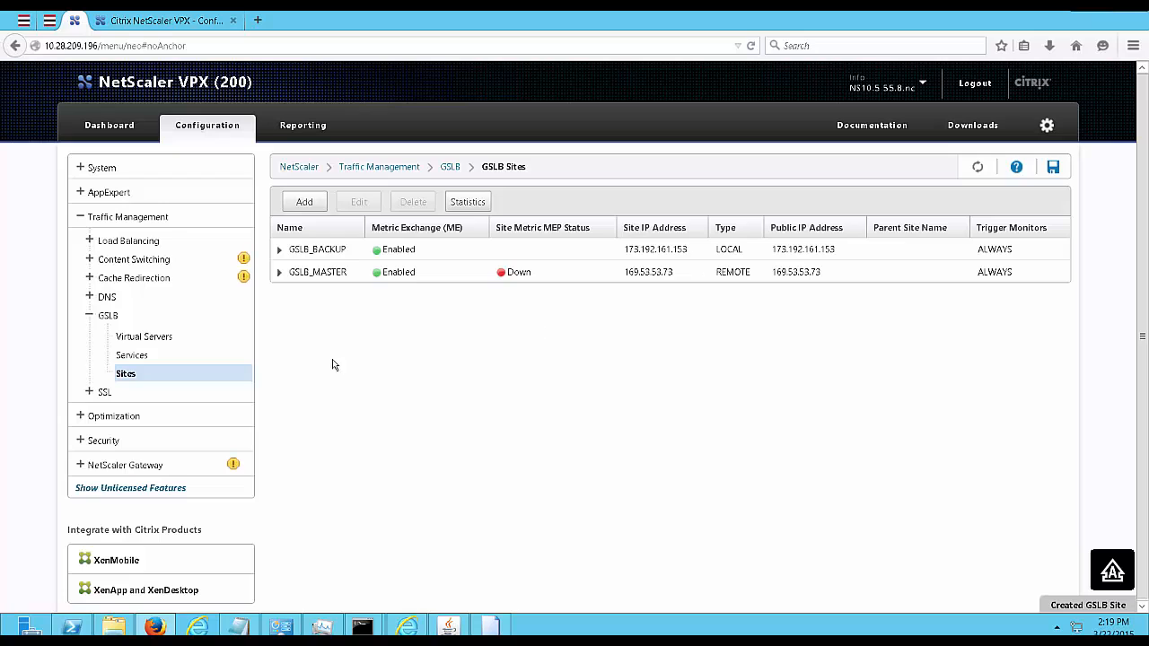
Start a new GSLB service on the Seattle device and name it gslb_service_seattle, copying the name from the GSLB Configuration notes in Notepad.
left_click(173, 356)
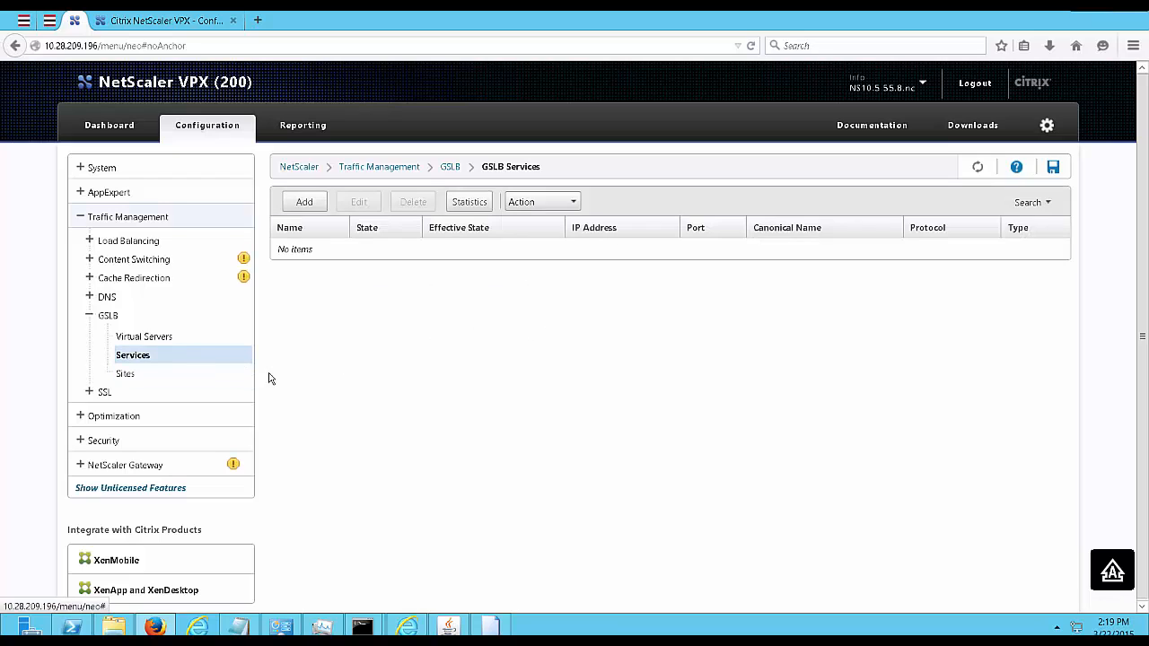
left_click(303, 202)
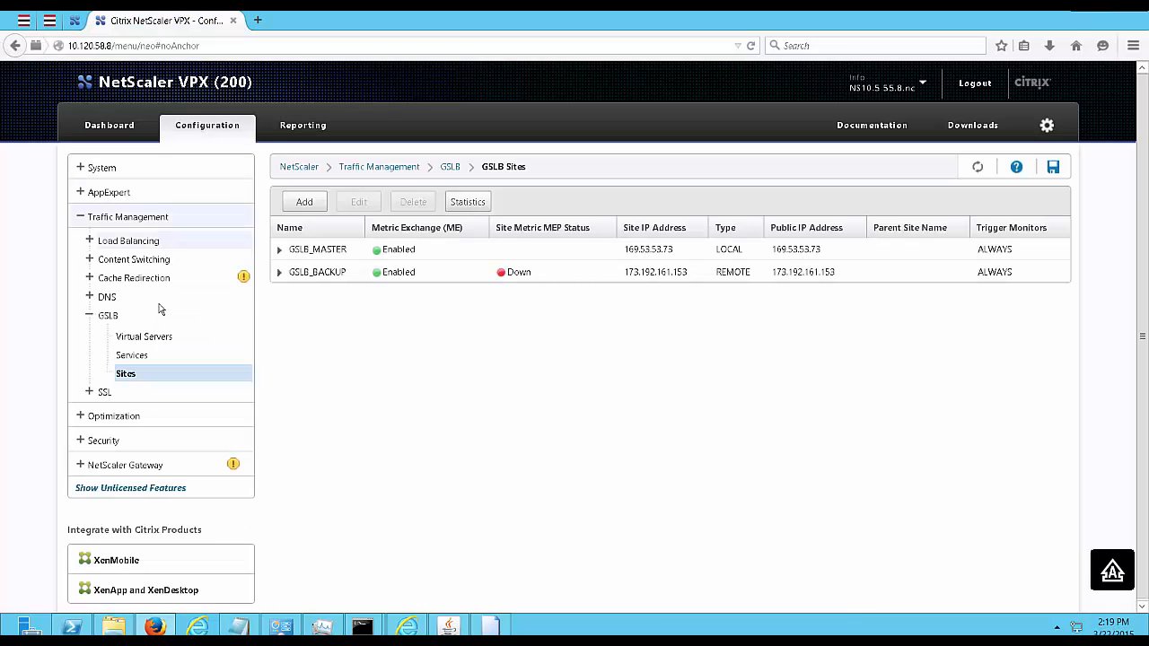
left_click(134, 356)
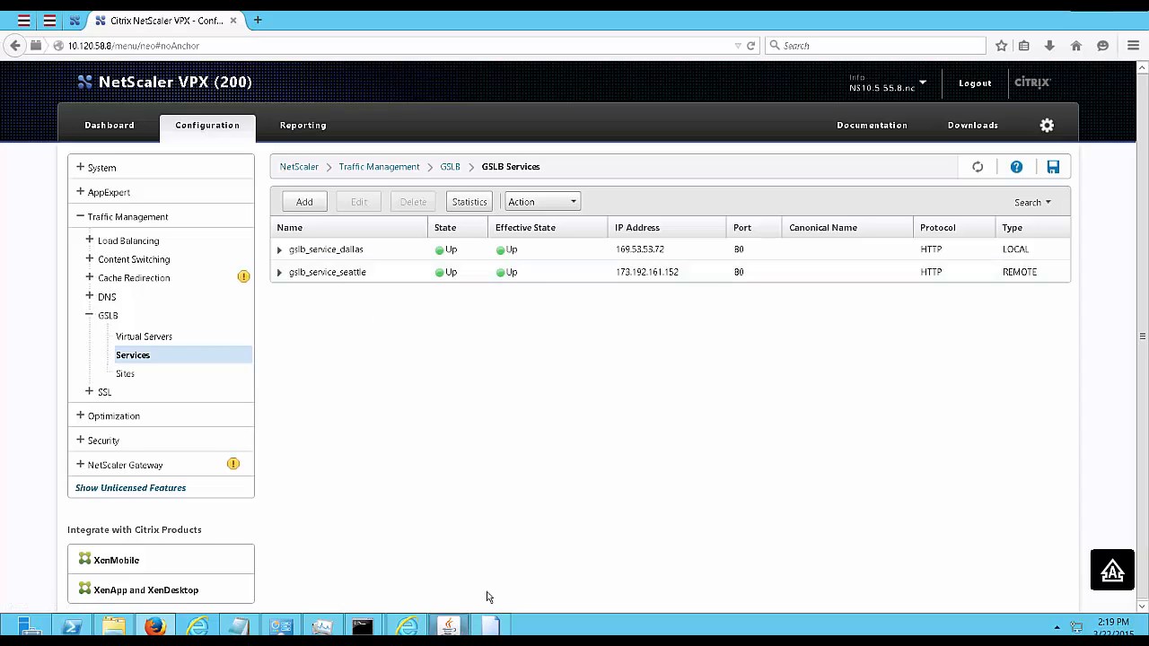
left_click(238, 626)
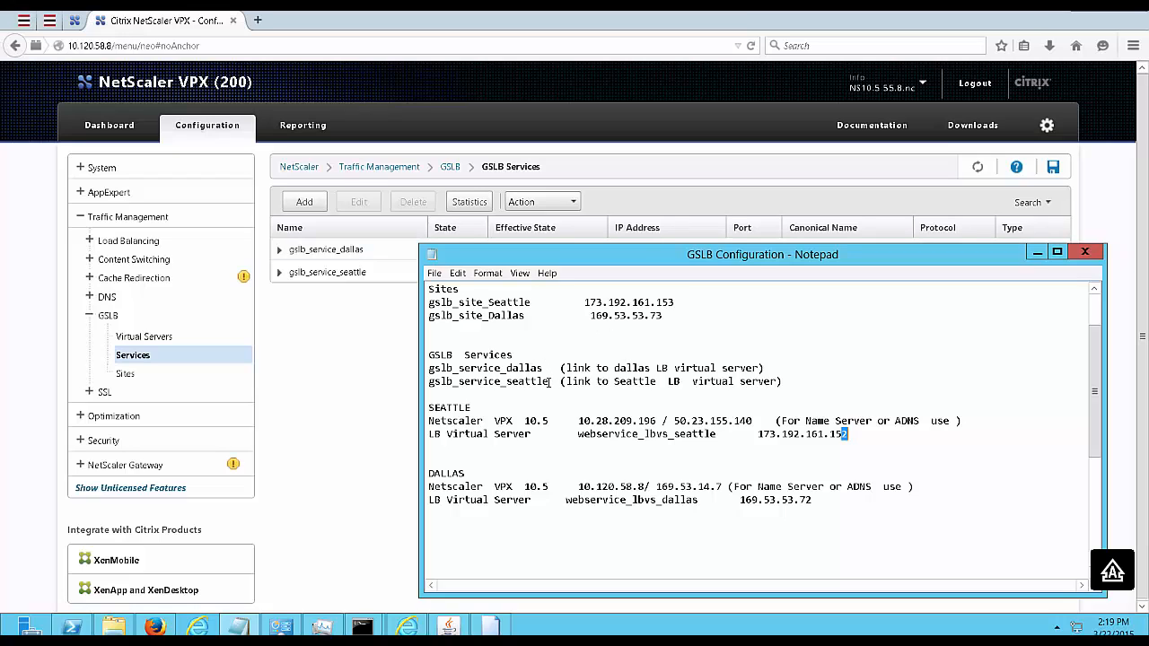
left_click_drag(549, 382, 418, 384)
key("ctrl+c")
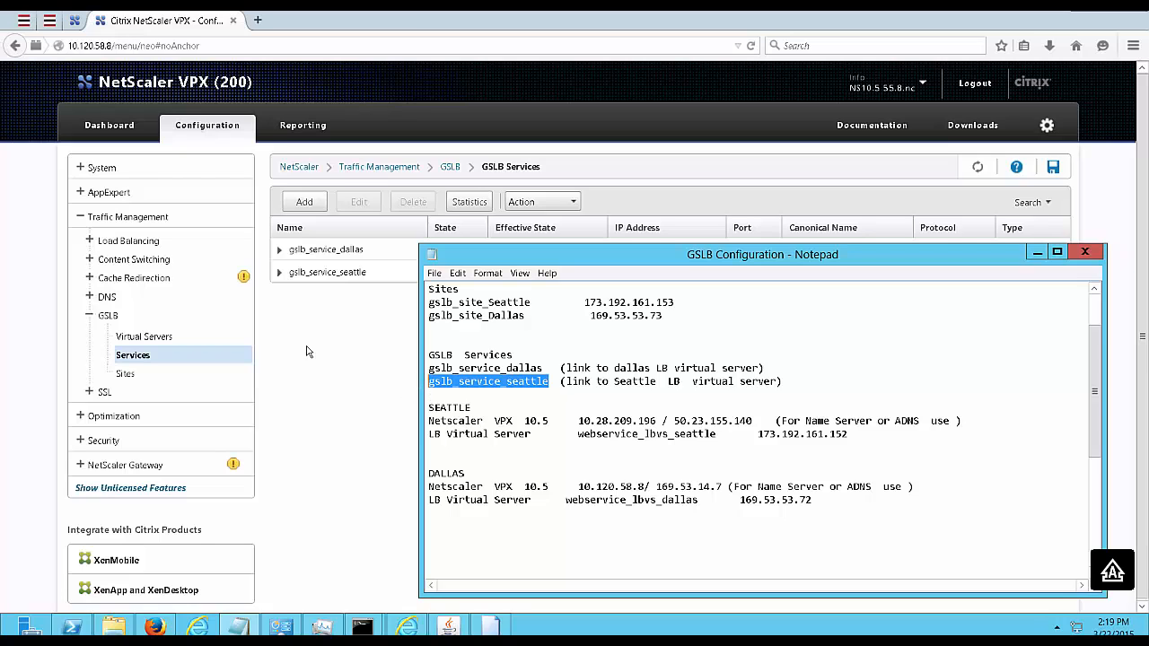
left_click(75, 23)
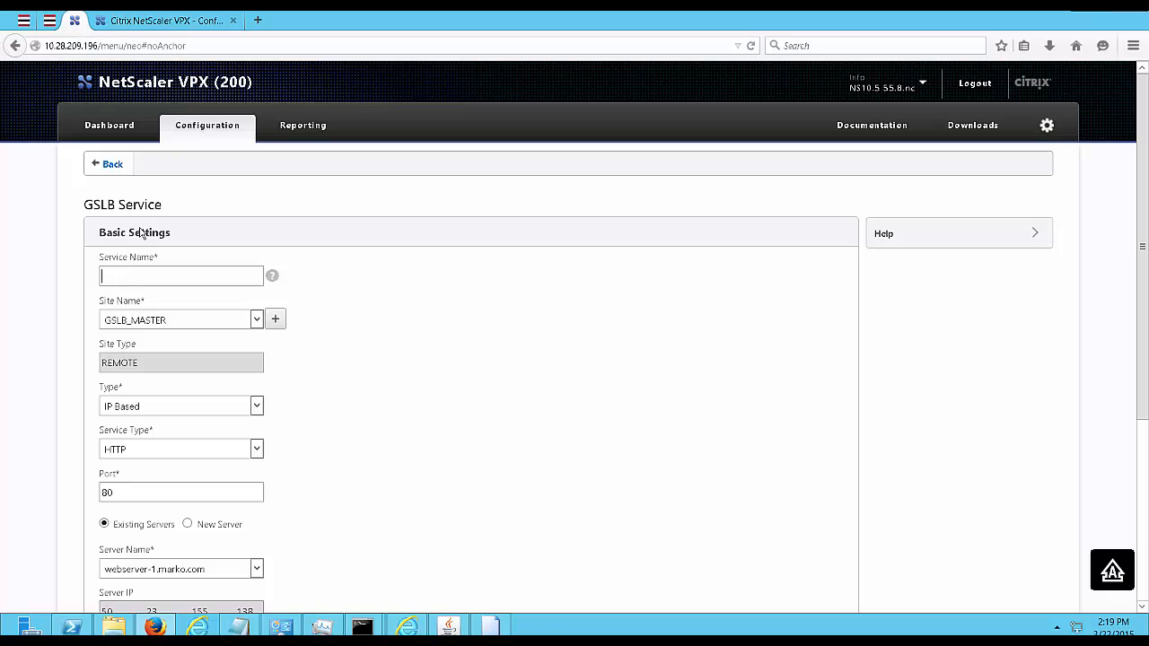
key("ctrl+v")
Assign the service to site GSLB_BACKUP with virtual server webservice_lbvs_seattle, create it and finish its configuration.
left_click(256, 321)
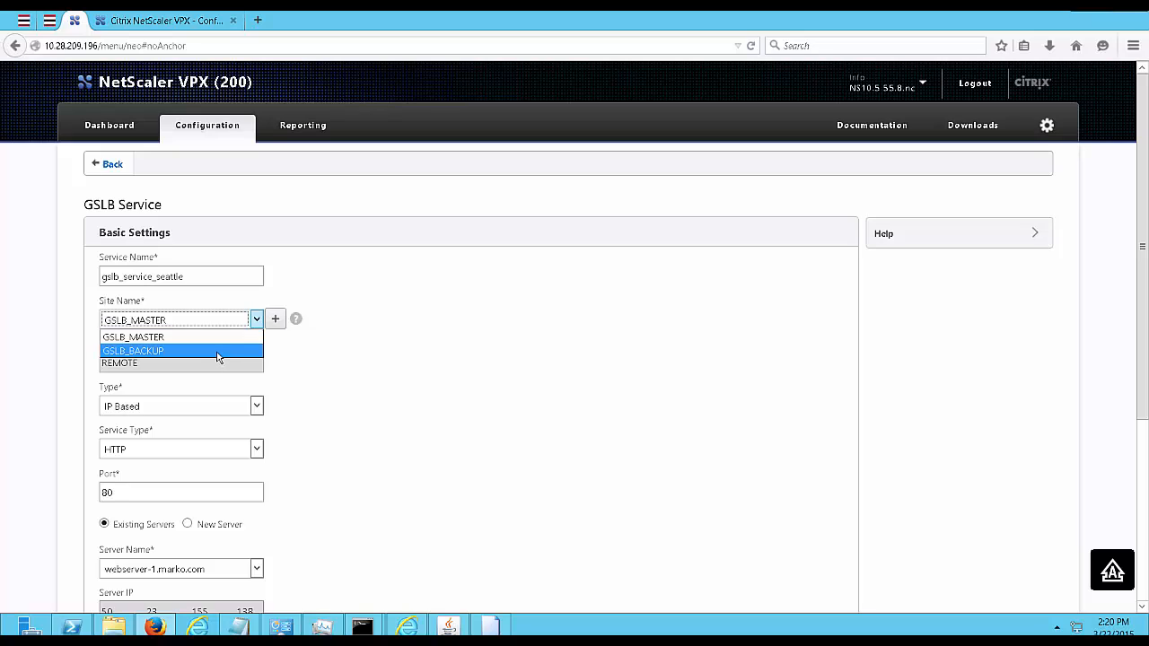
left_click(217, 351)
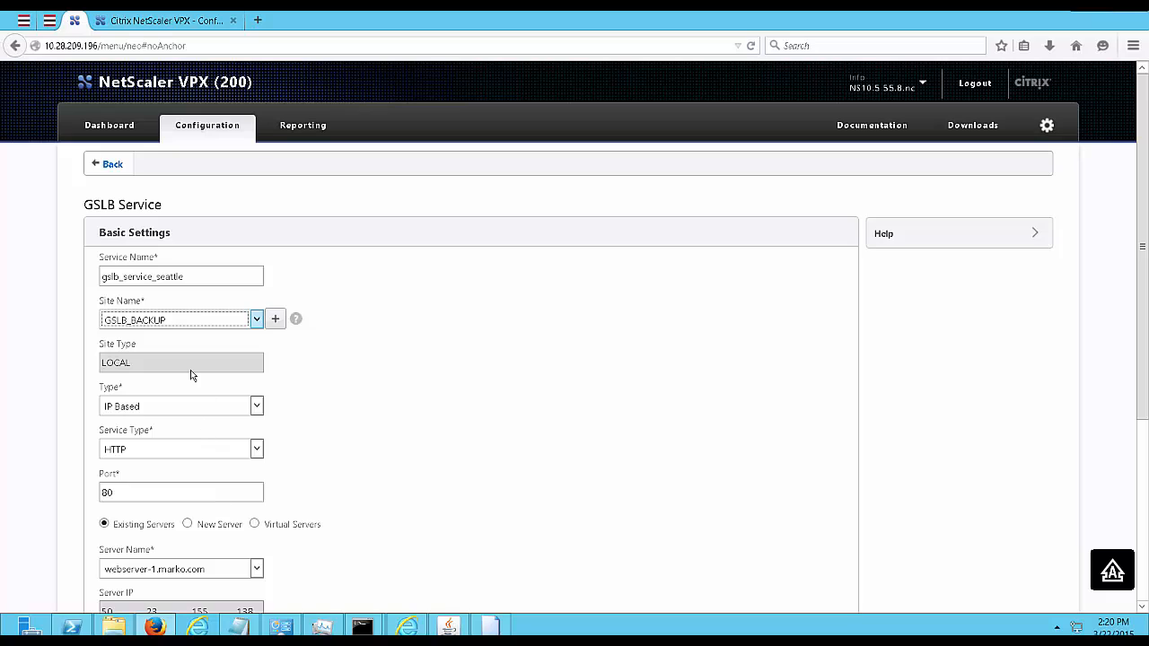
left_click(255, 526)
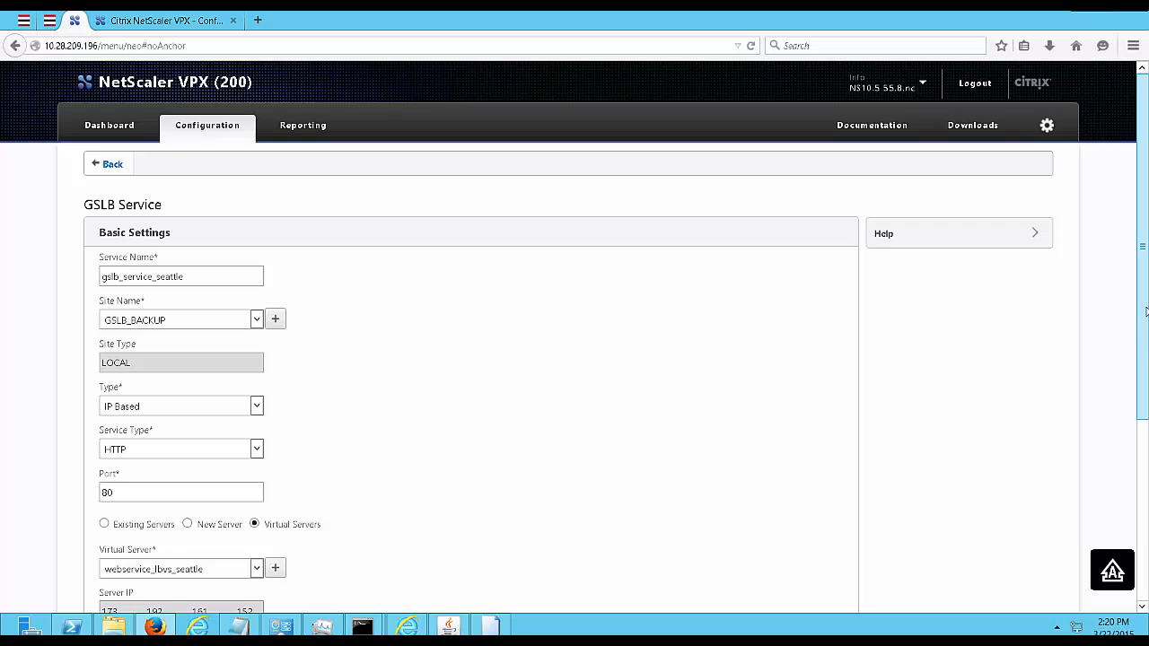
scroll(1145, 311, "down", 3)
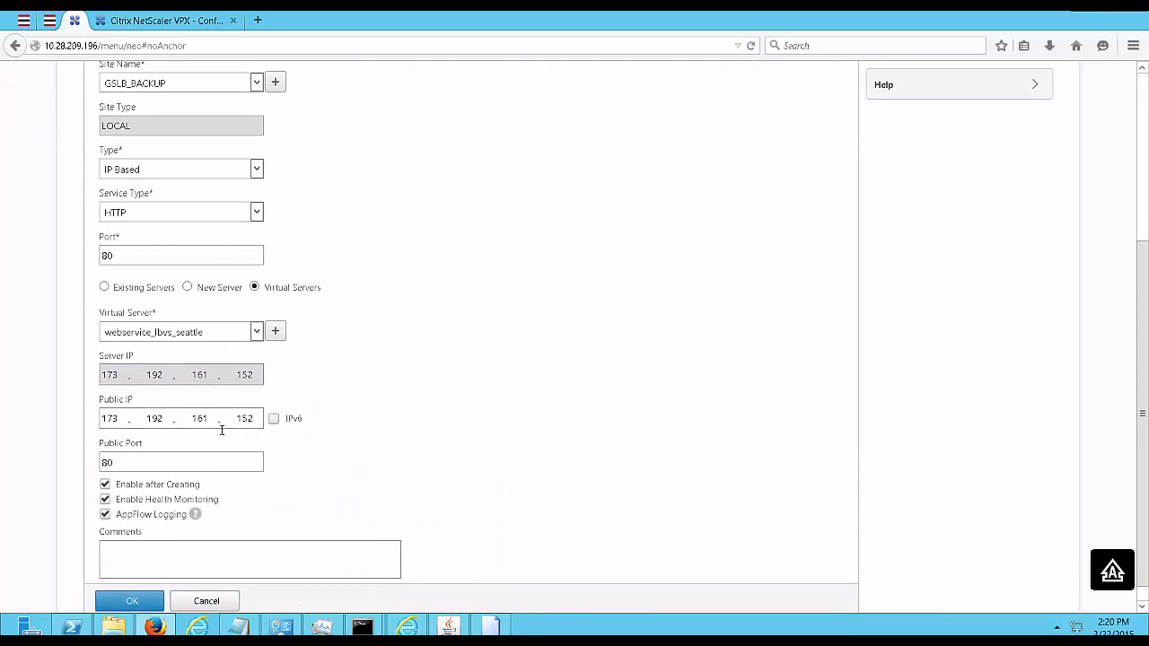
left_click(131, 602)
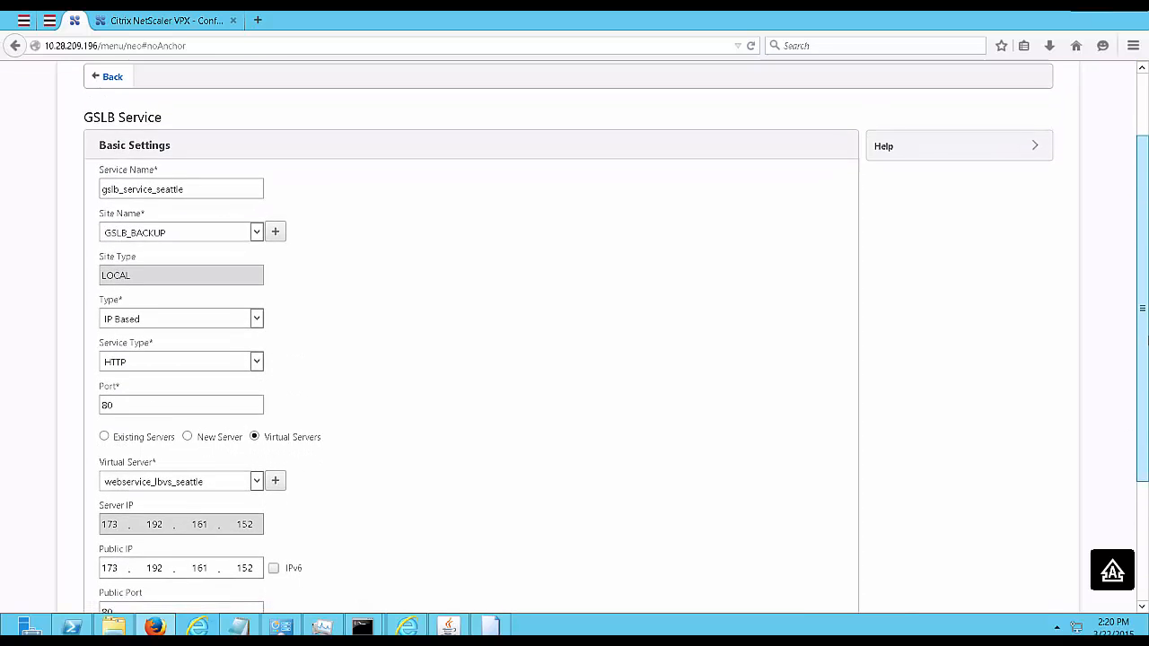
left_click_drag(1148, 348, 1142, 501)
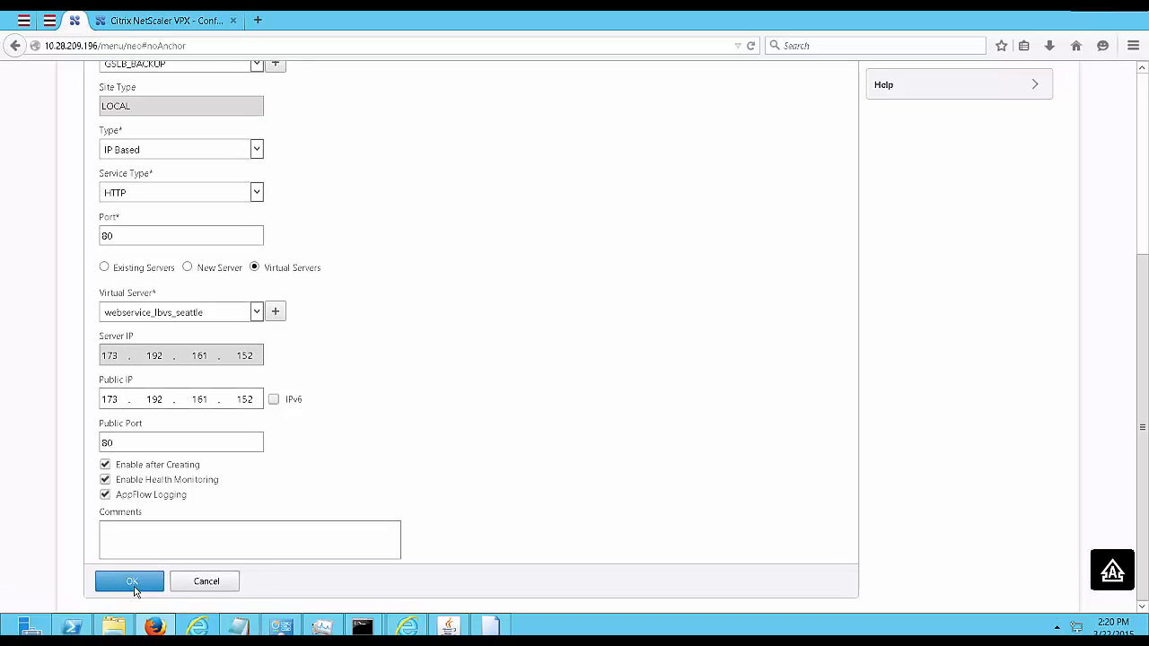
left_click(132, 583)
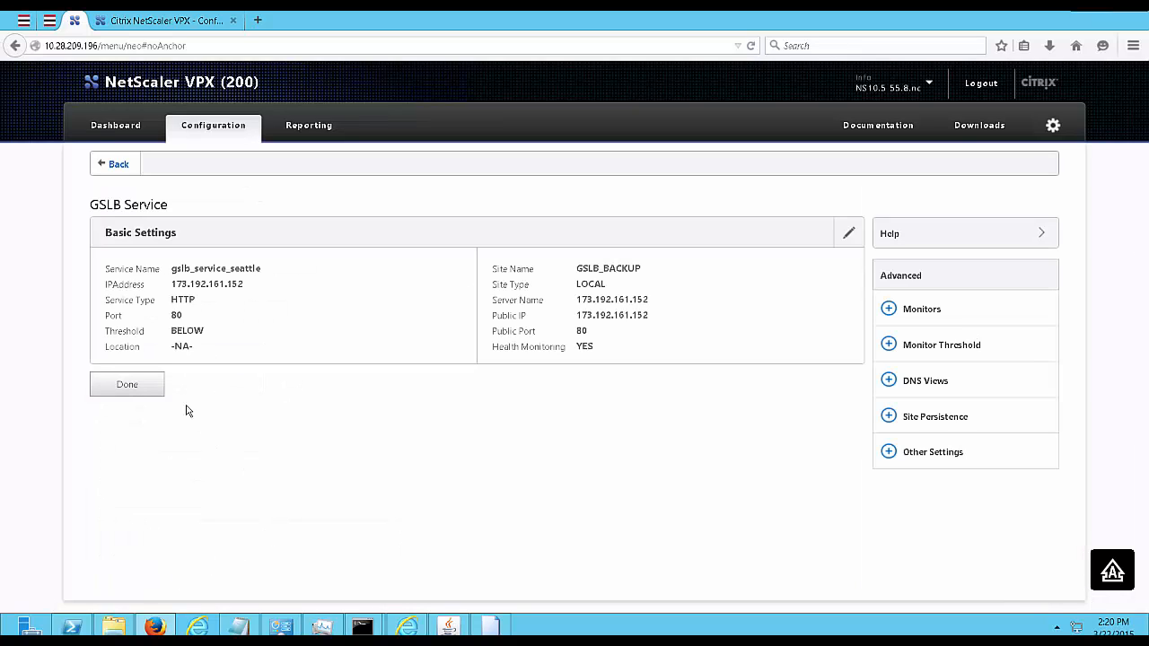
left_click(145, 390)
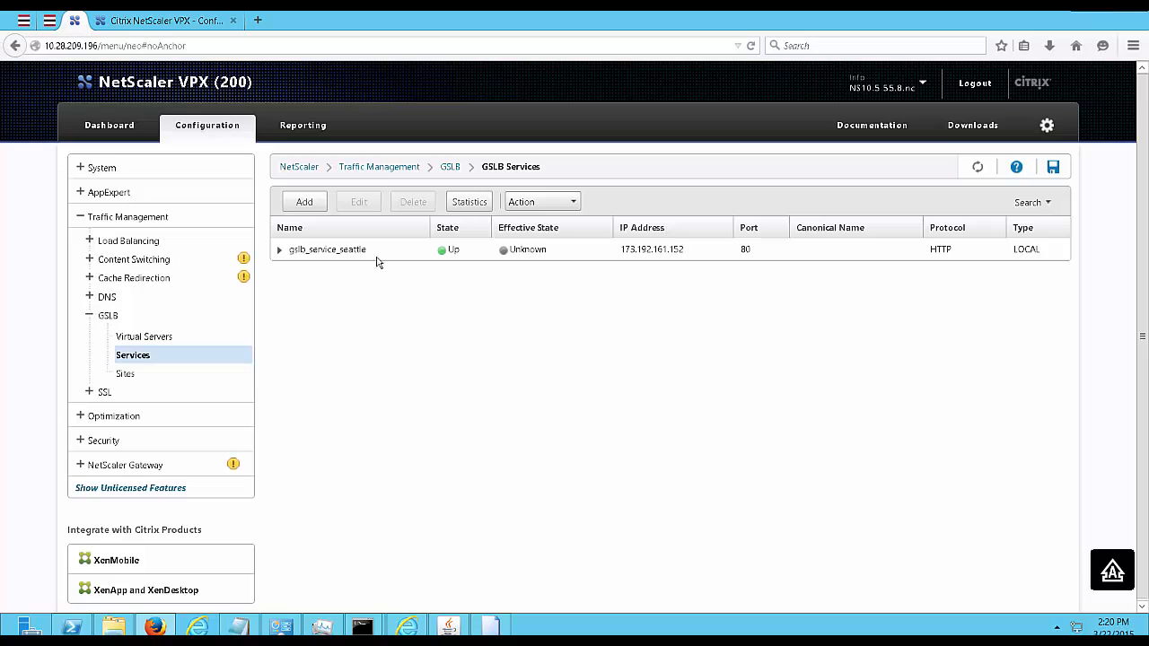
Start a second GSLB service on the Seattle device and name it gslb_service_dallas.
left_click(304, 203)
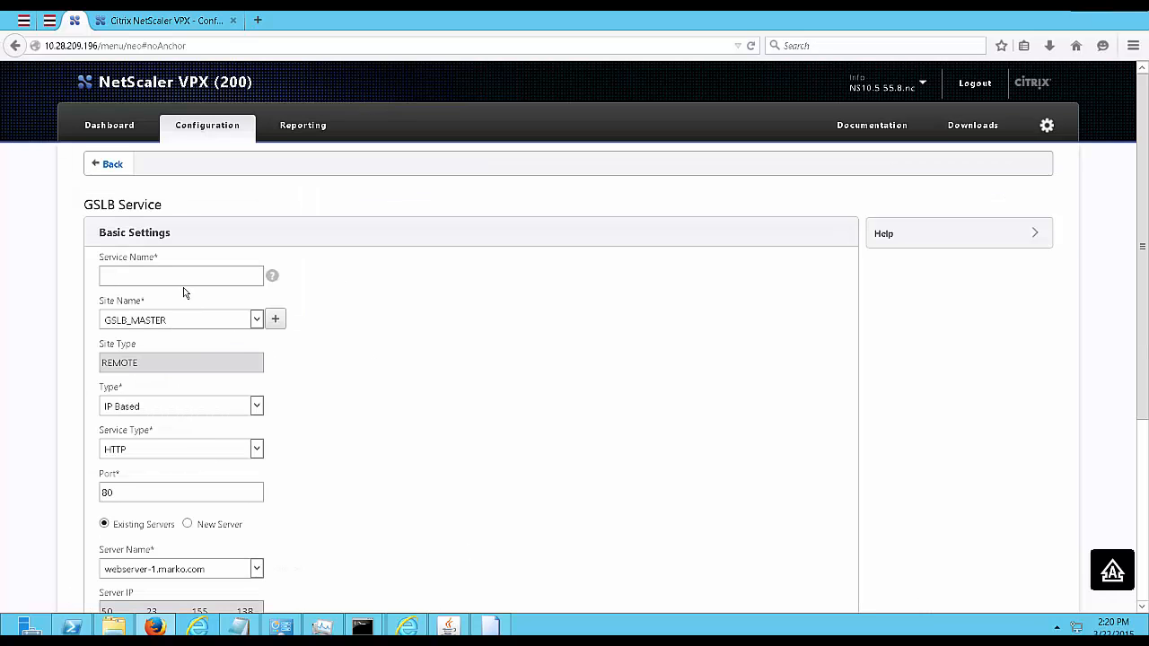
left_click(186, 284)
type("gslb_service_seattle")
key("BackSpace")
key("BackSpace")
key("BackSpace")
type("DALLA")
key("BackSpace")
key("BackSpace")
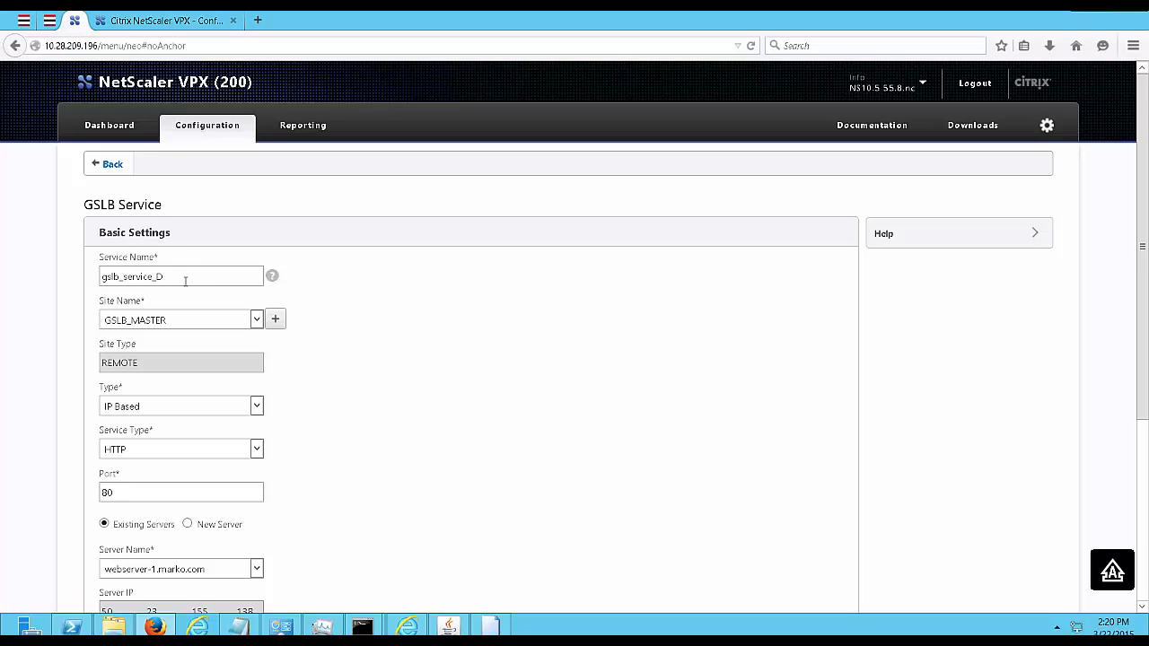
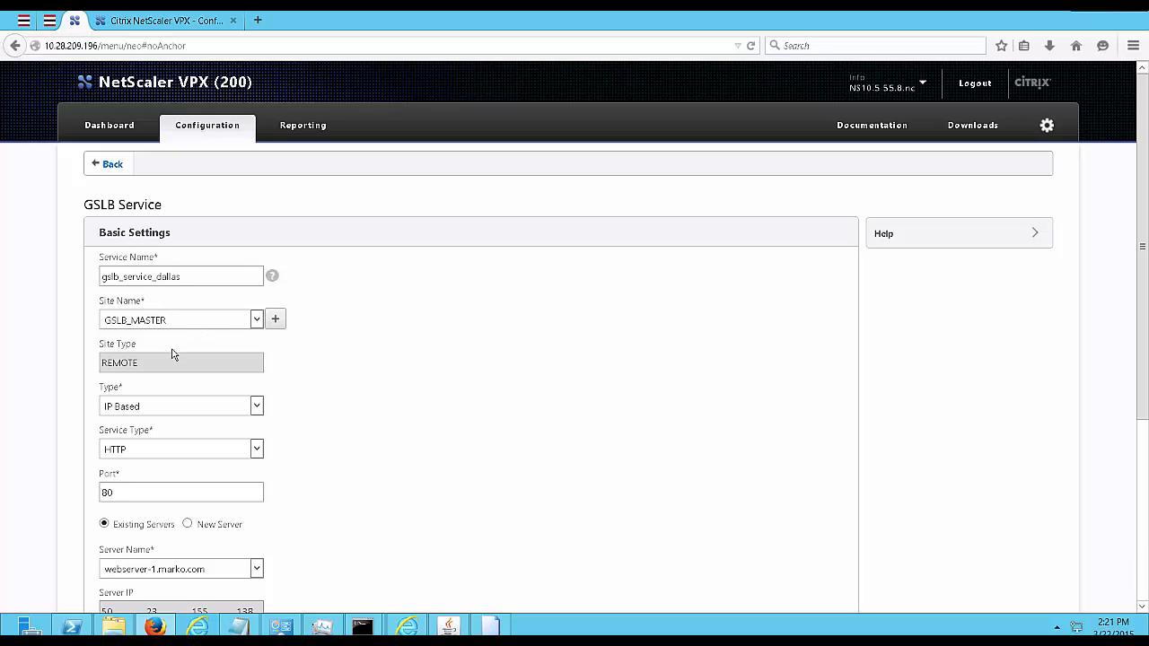
Define a new server with server and public IP 169.53.53.72 and public port 80, create the service and finish its configuration.
left_click(189, 528)
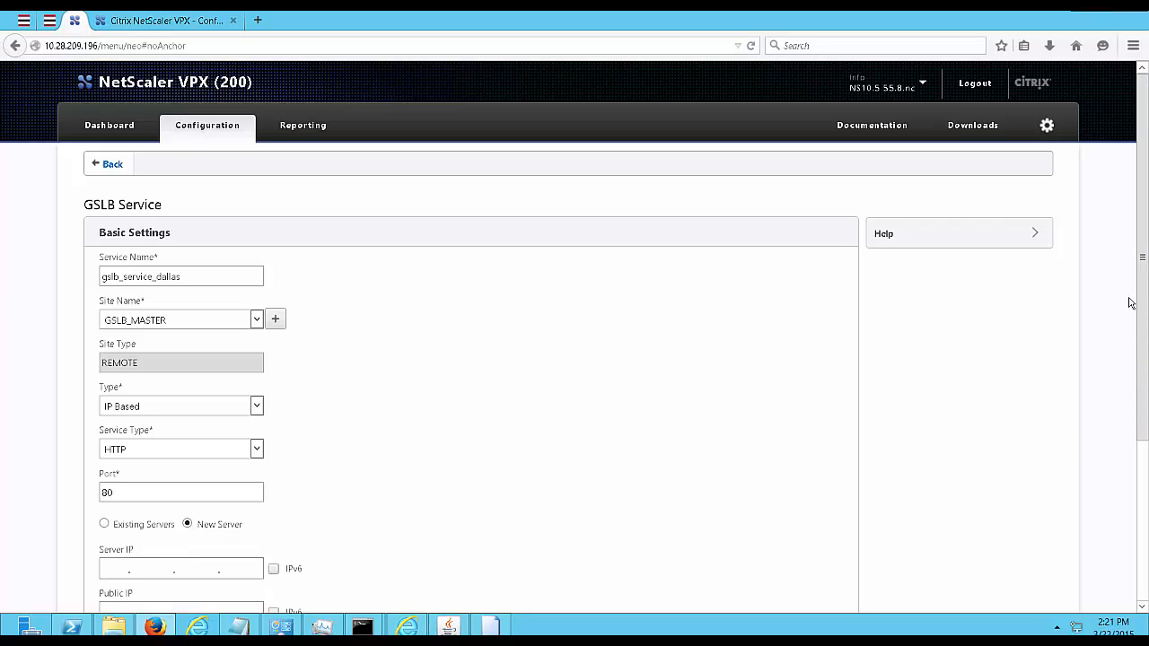
scroll(1130, 302, "down", 3)
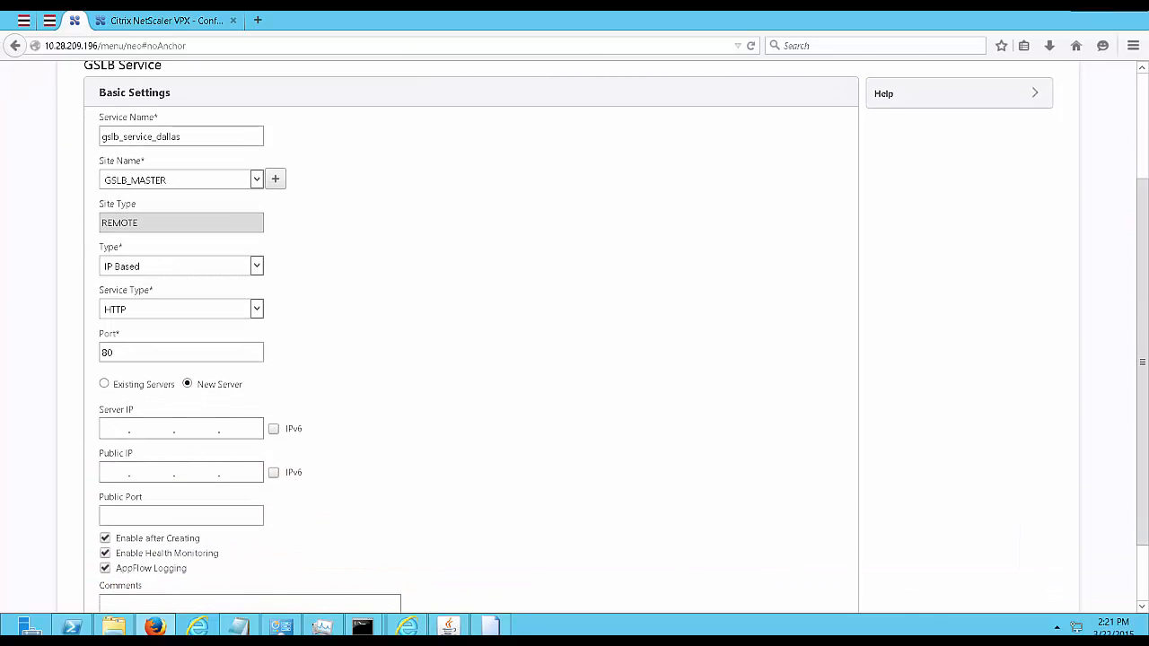
left_click(282, 627)
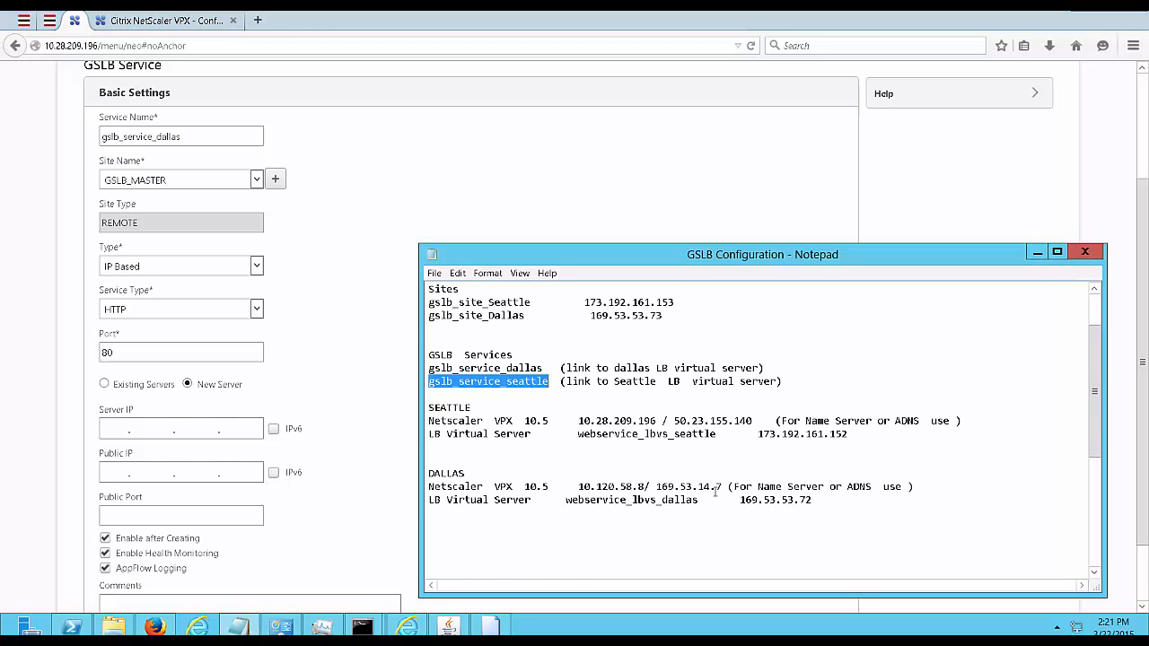
left_click(109, 430)
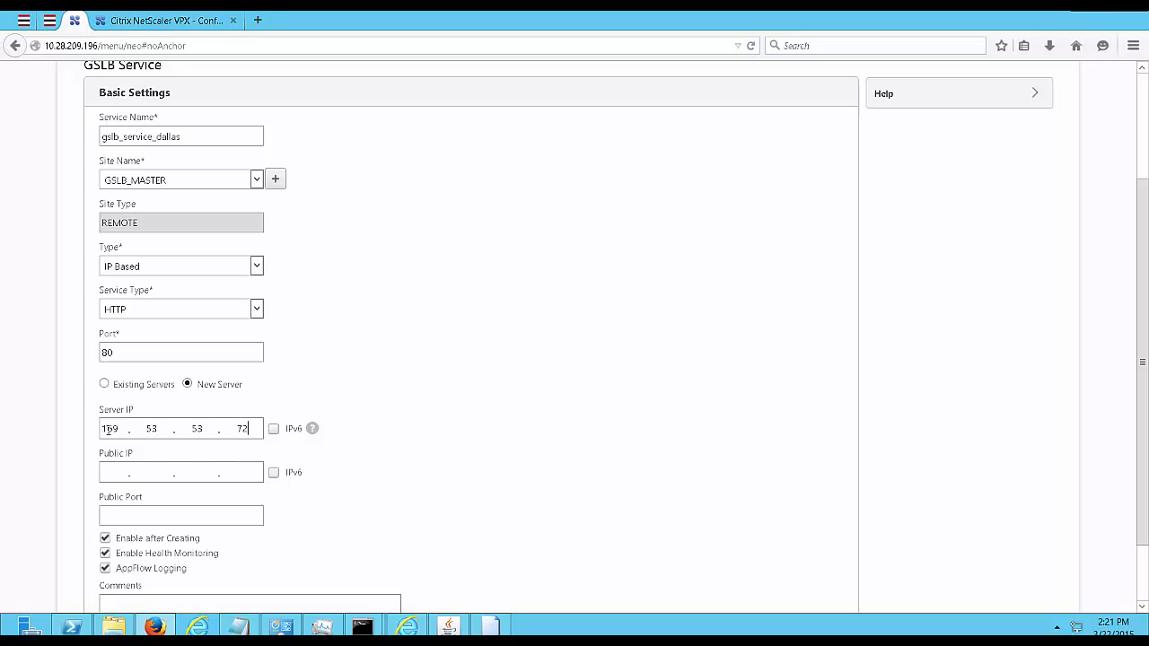
left_click(116, 473)
left_click(112, 519)
scroll(1142, 363, "down", 2)
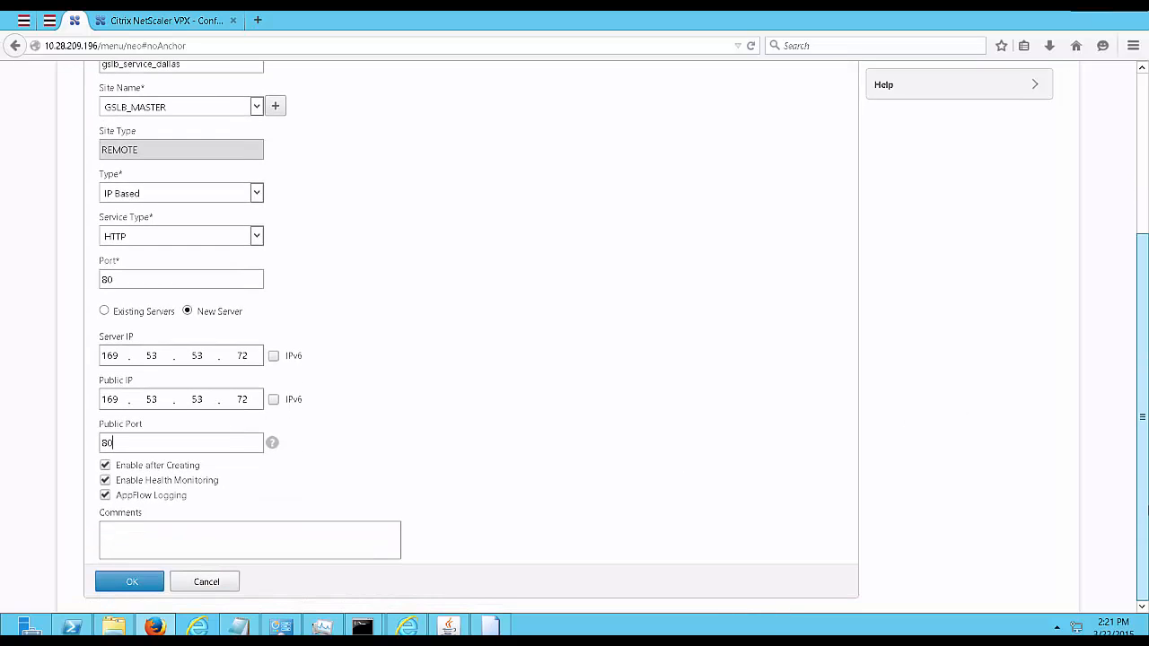
left_click(133, 583)
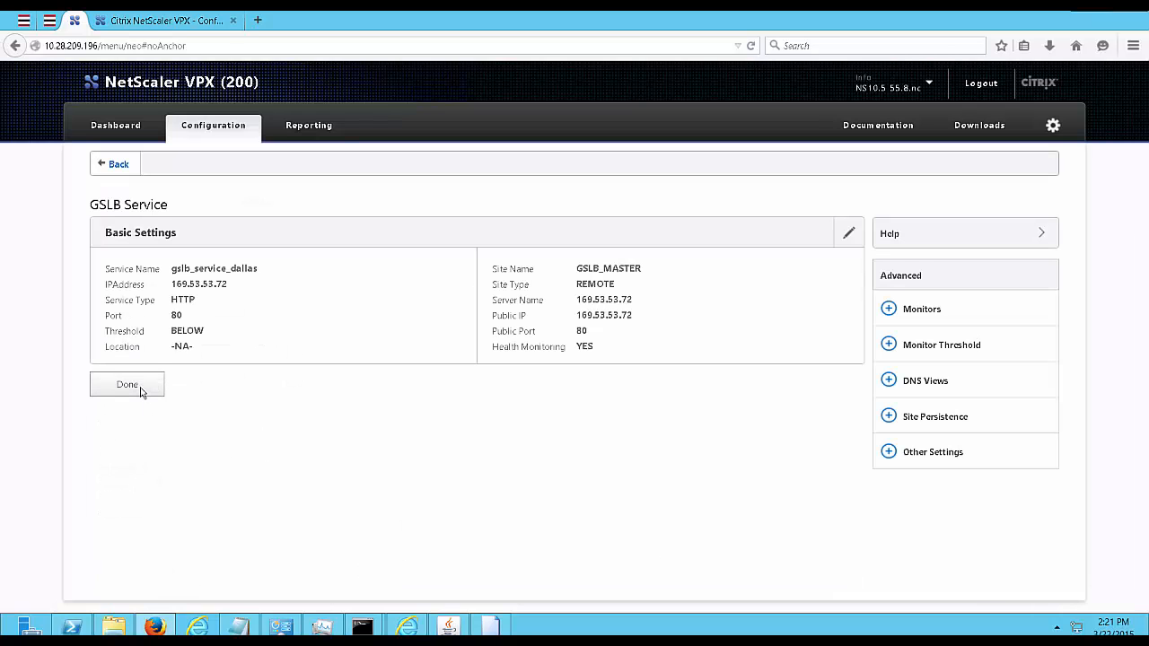
left_click(126, 385)
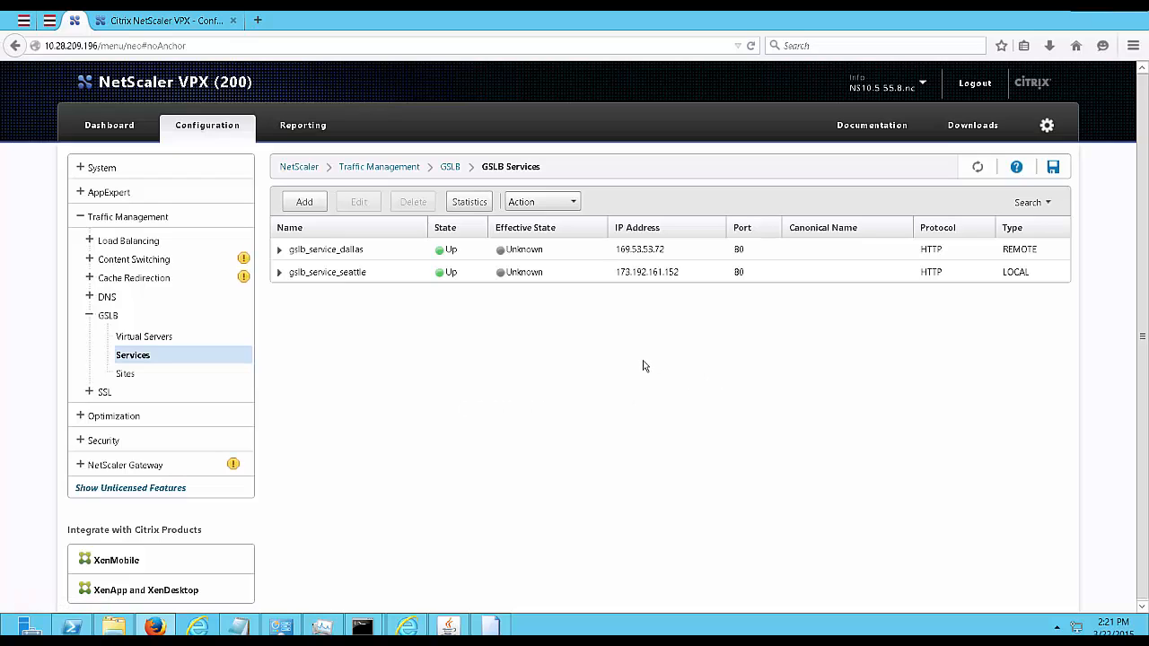
Check the GSLB virtual server names on the Dallas device and create a GSLB virtual server named GSLB_MASTER_VS on the Seattle device.
left_click(182, 342)
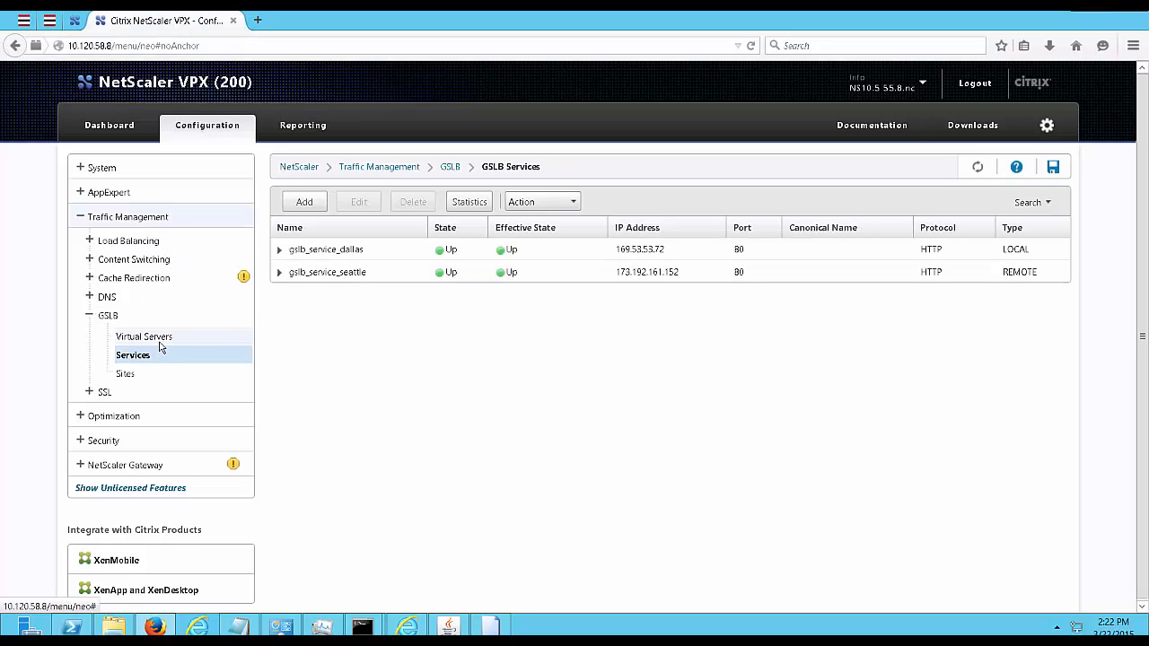
left_click(162, 342)
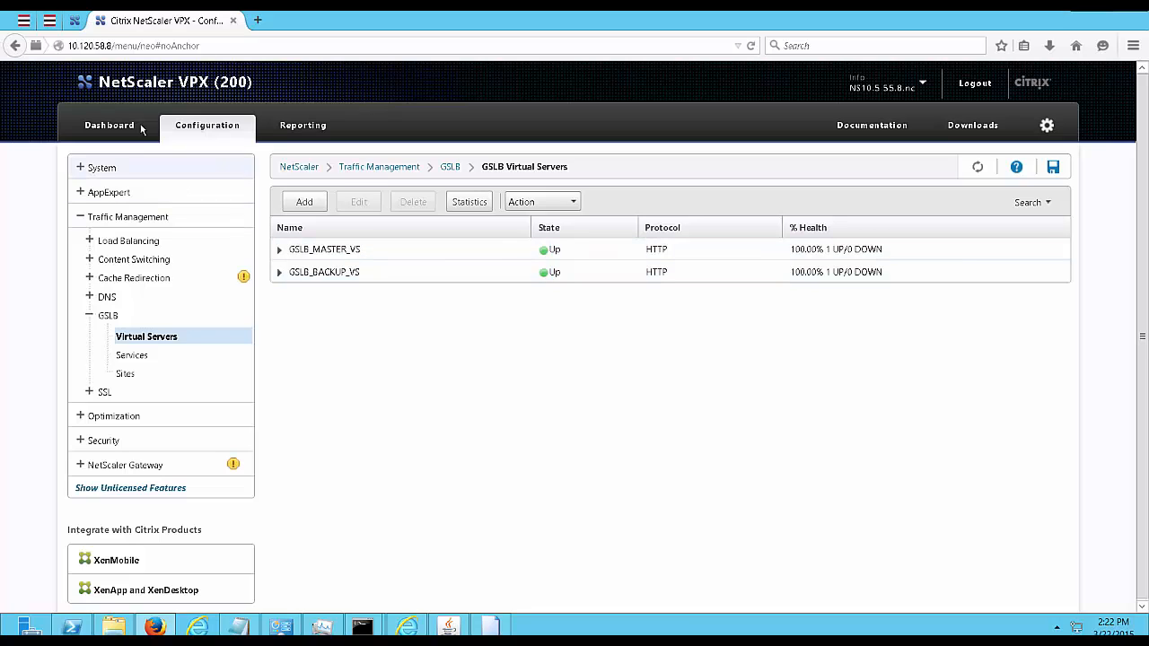
left_click(77, 20)
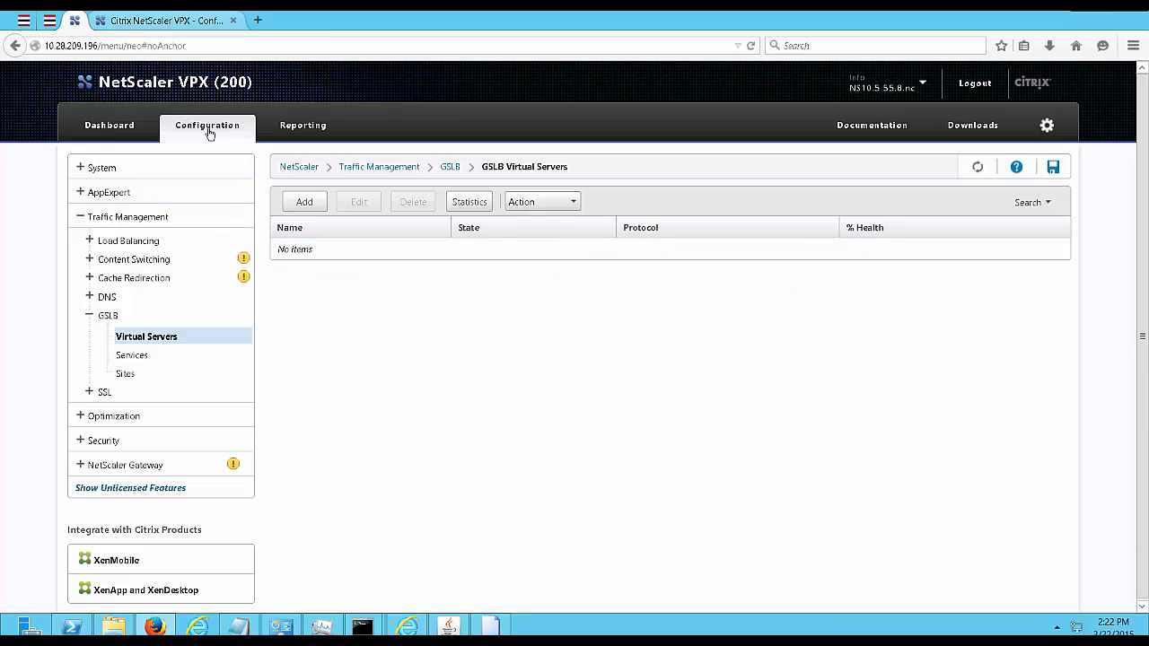
left_click(322, 203)
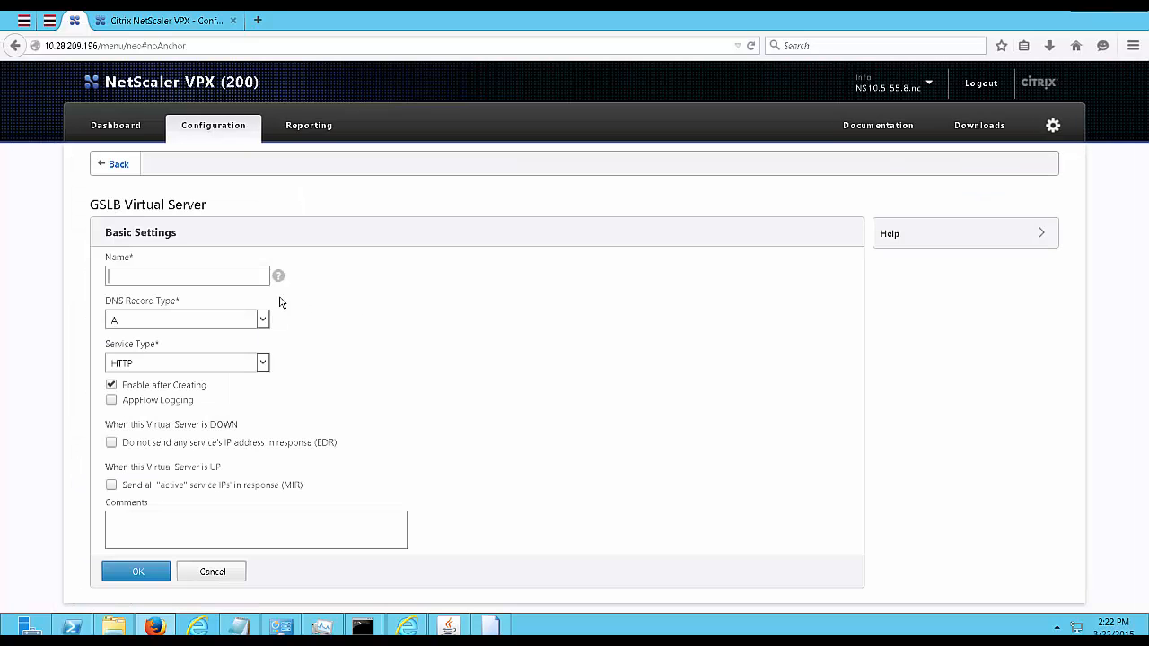
key("BackSpace")
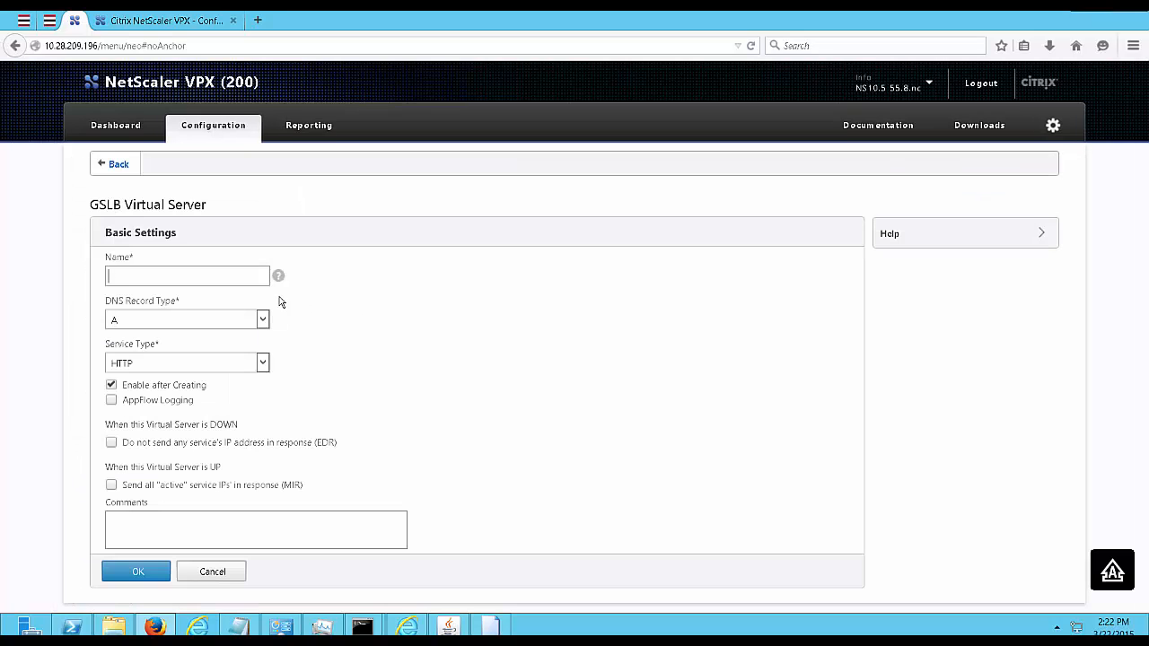
type("GSLB_MASTER_VS")
left_click(138, 571)
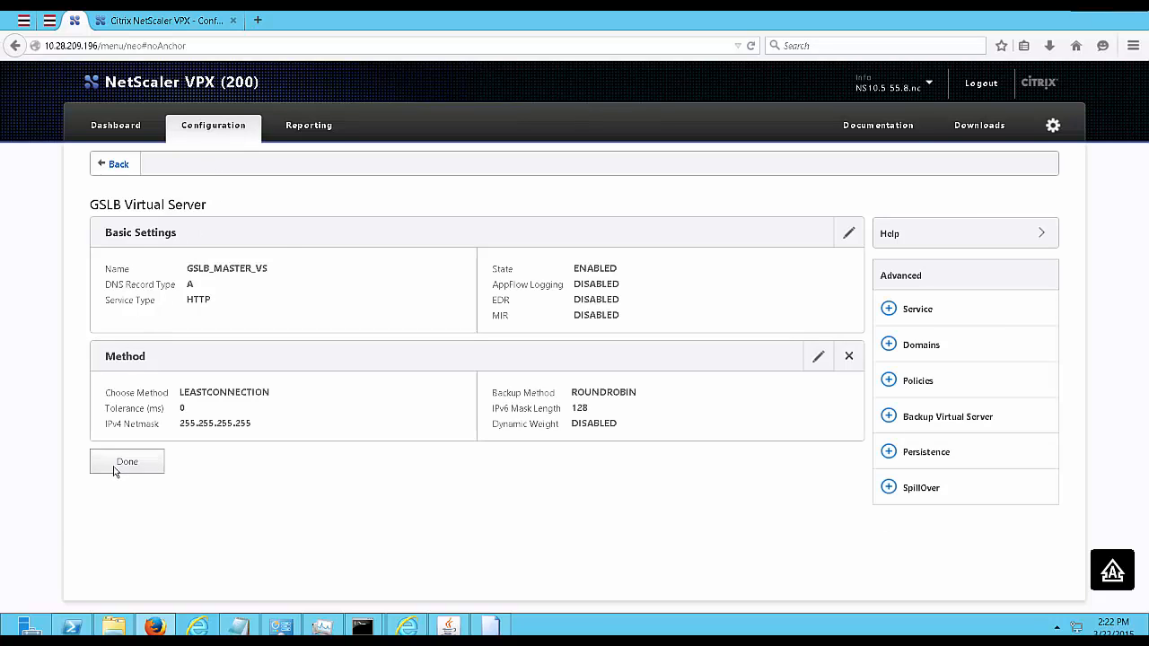
left_click(123, 463)
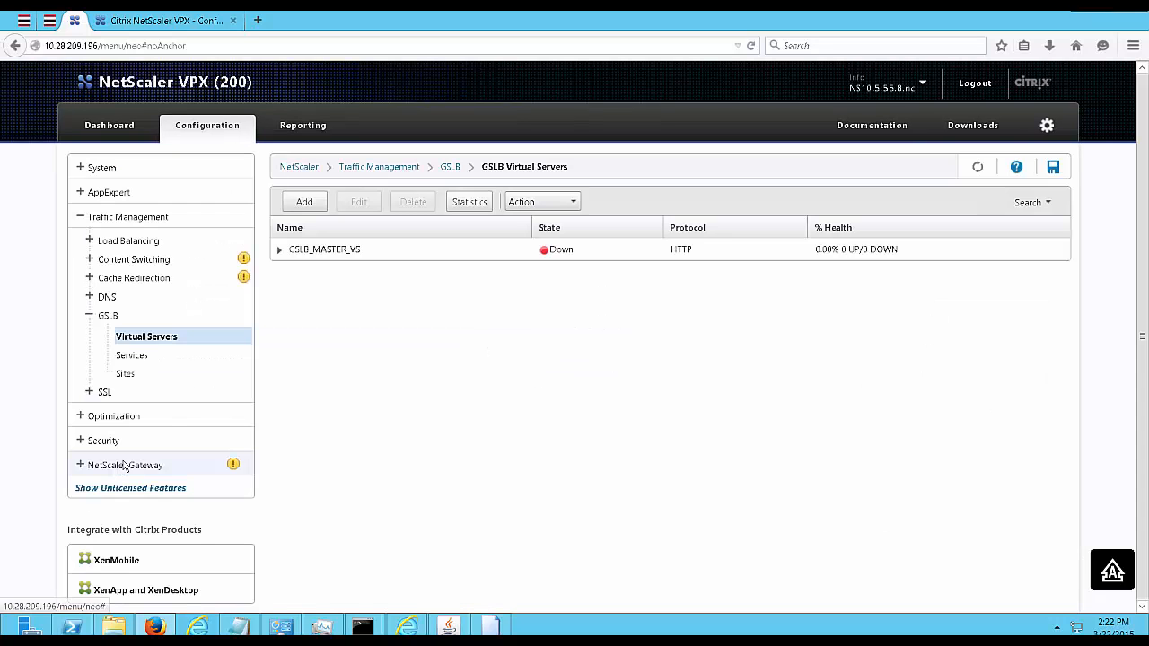
Create a second GSLB virtual server on the Seattle device named GSLB_BACKUP and finish its configuration.
left_click(305, 204)
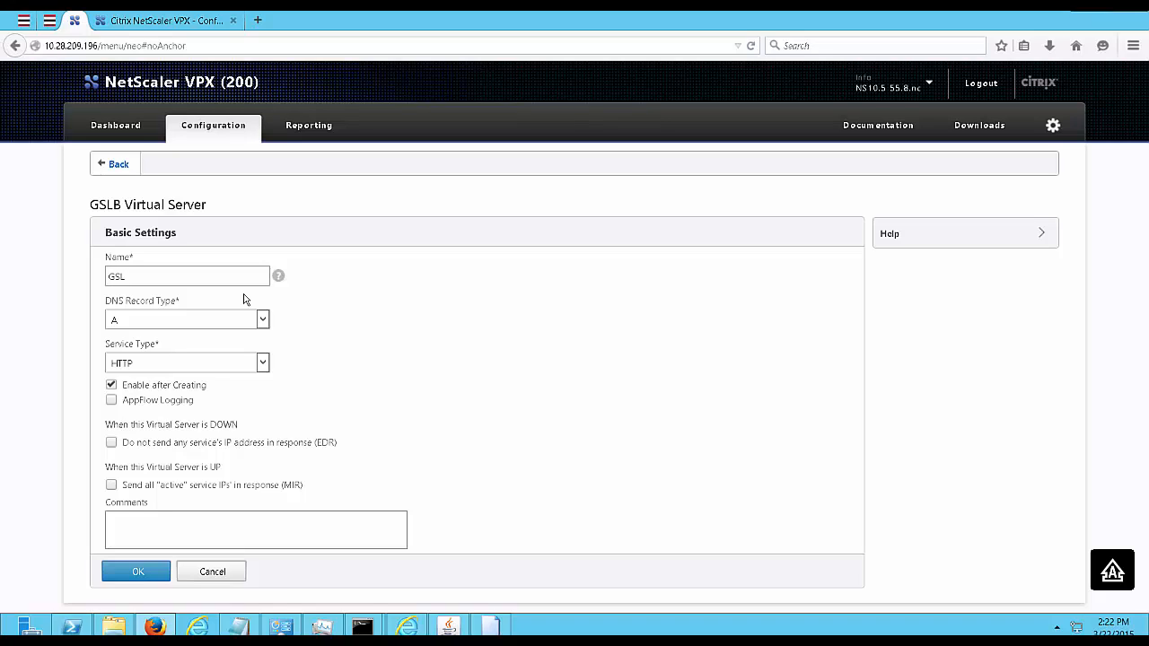
type("GSLB_BAK")
type("CKUP")
left_click(148, 575)
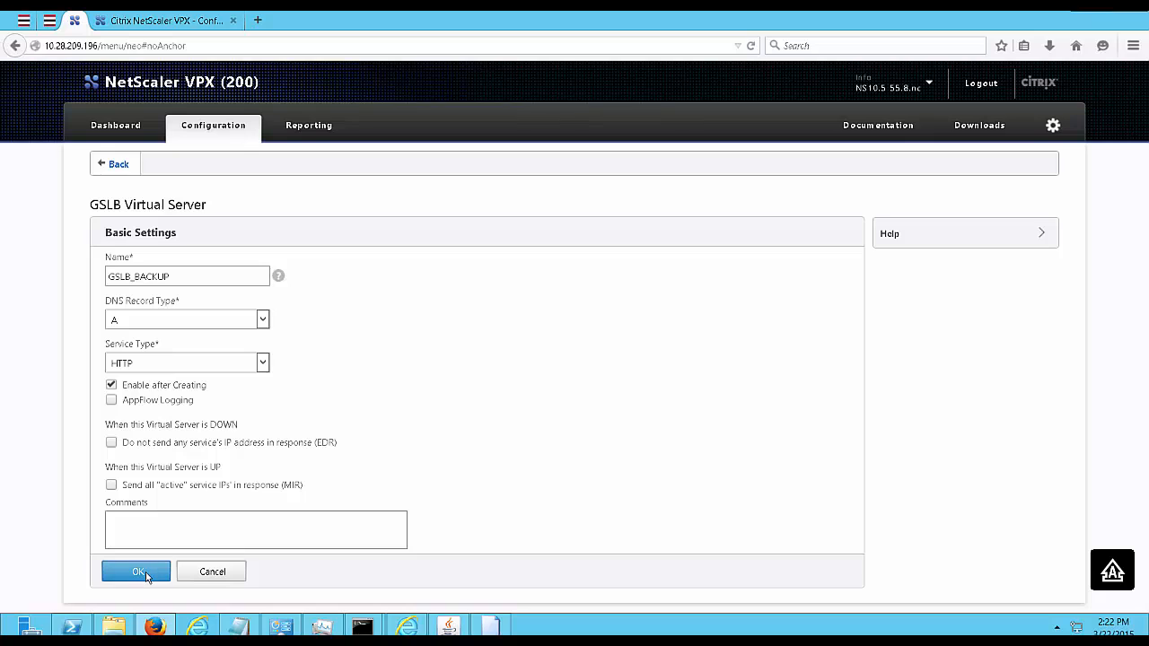
left_click(146, 575)
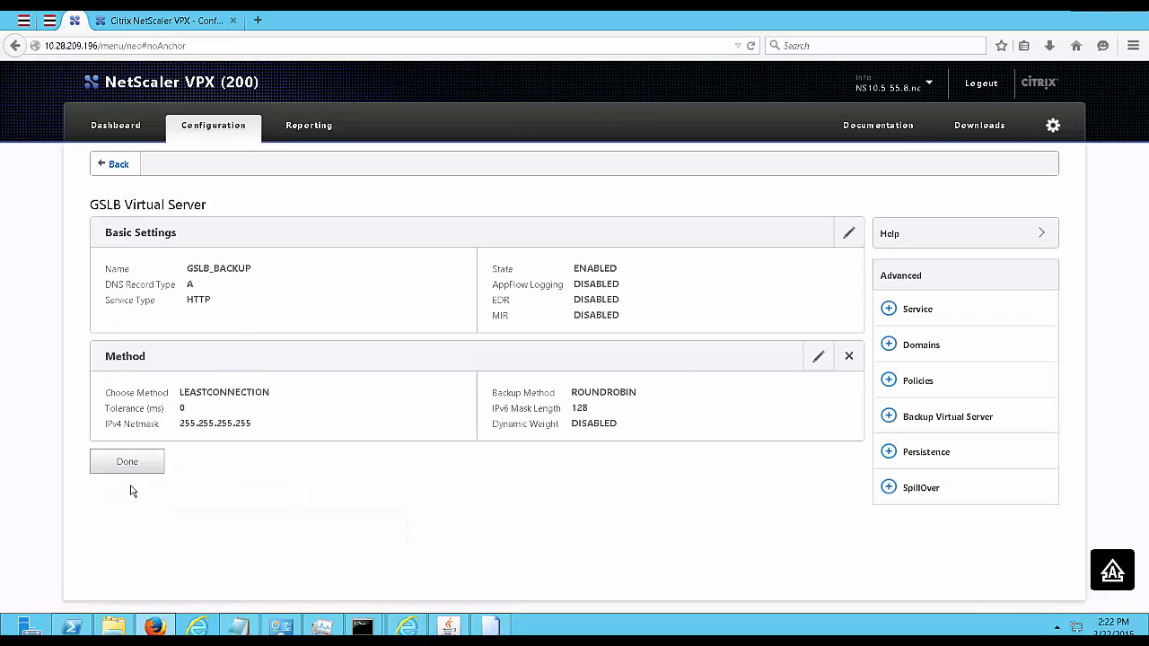
left_click(133, 468)
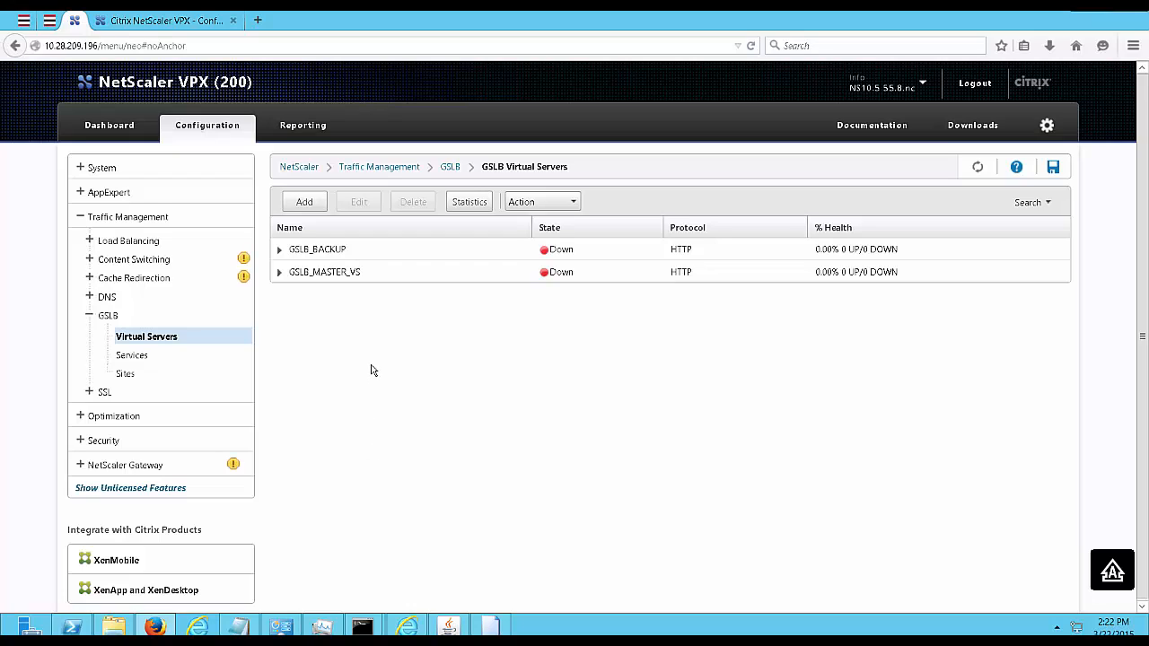
Delete the GSLB_BACKUP virtual server from the Seattle device's GSLB virtual servers and confirm the deletion.
left_click(349, 254)
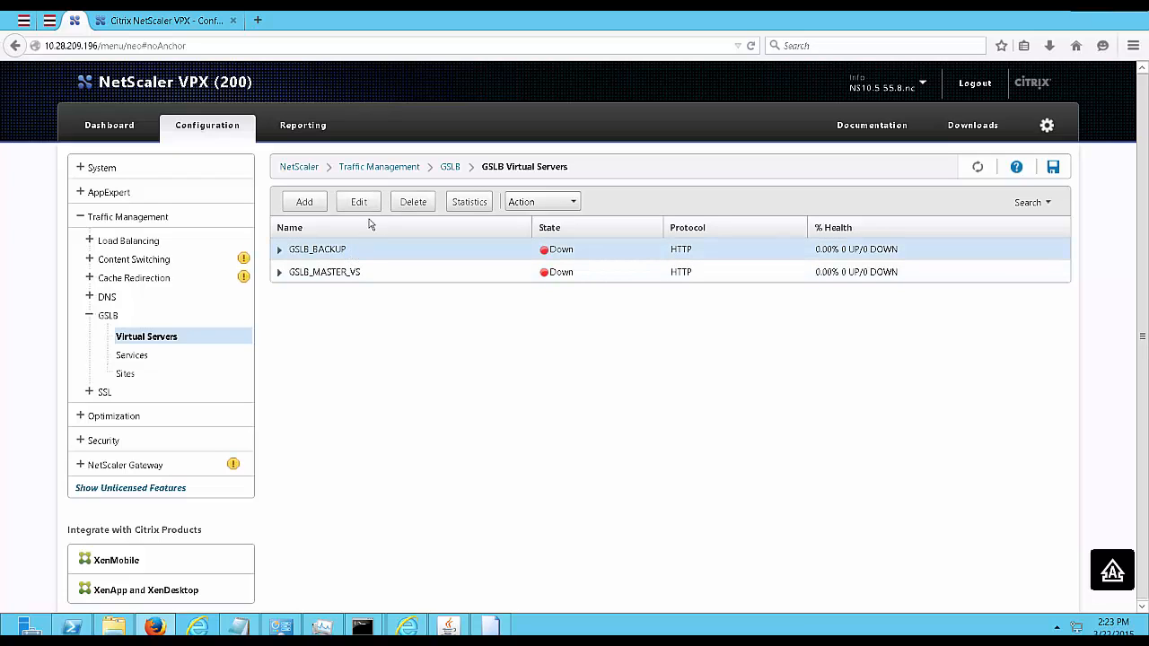
right_click(350, 250)
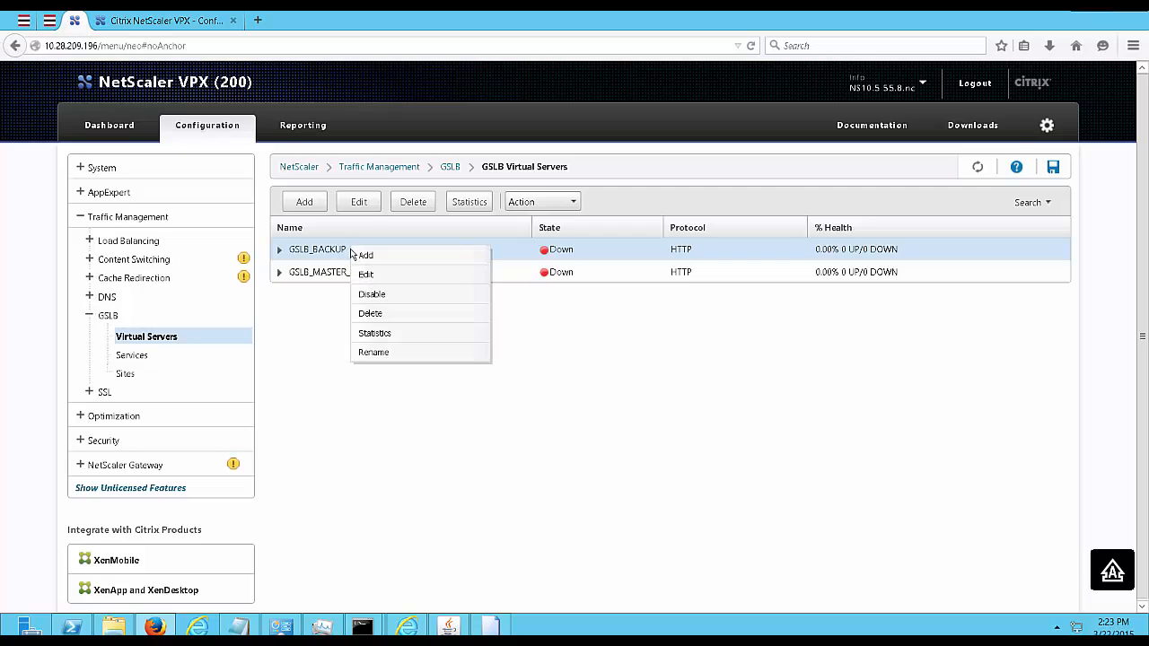
left_click(375, 314)
left_click(546, 383)
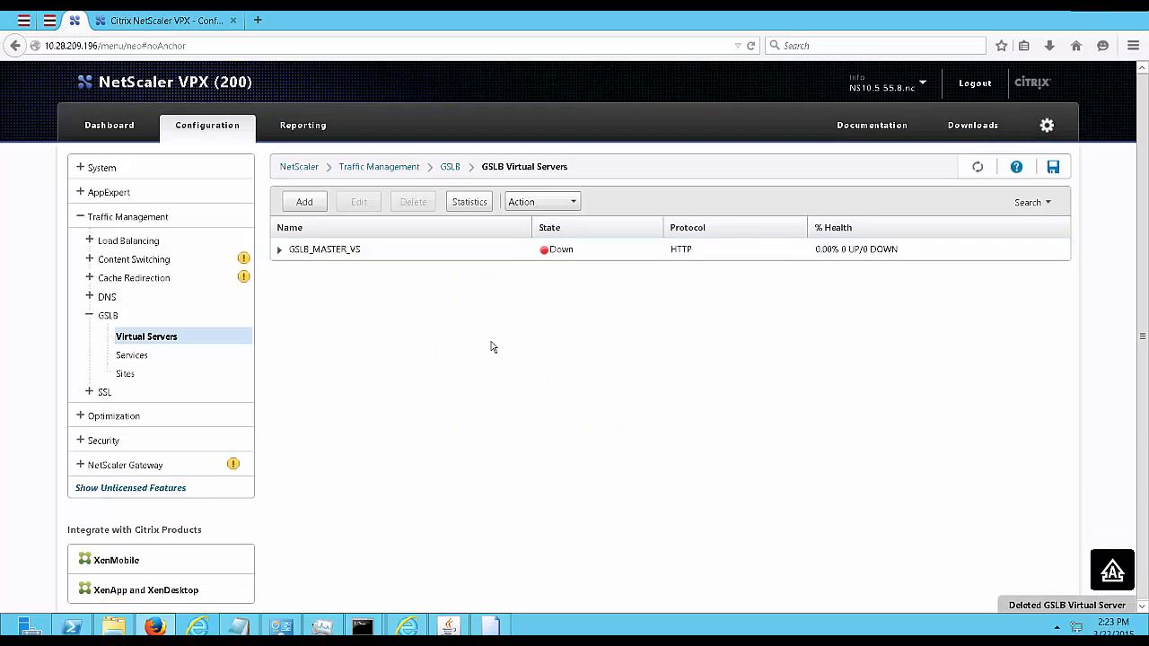
Create a GSLB virtual server named GSLB_BACKUP_VS on the Seattle device and finish its configuration.
left_click(305, 202)
mouse_move(280, 279)
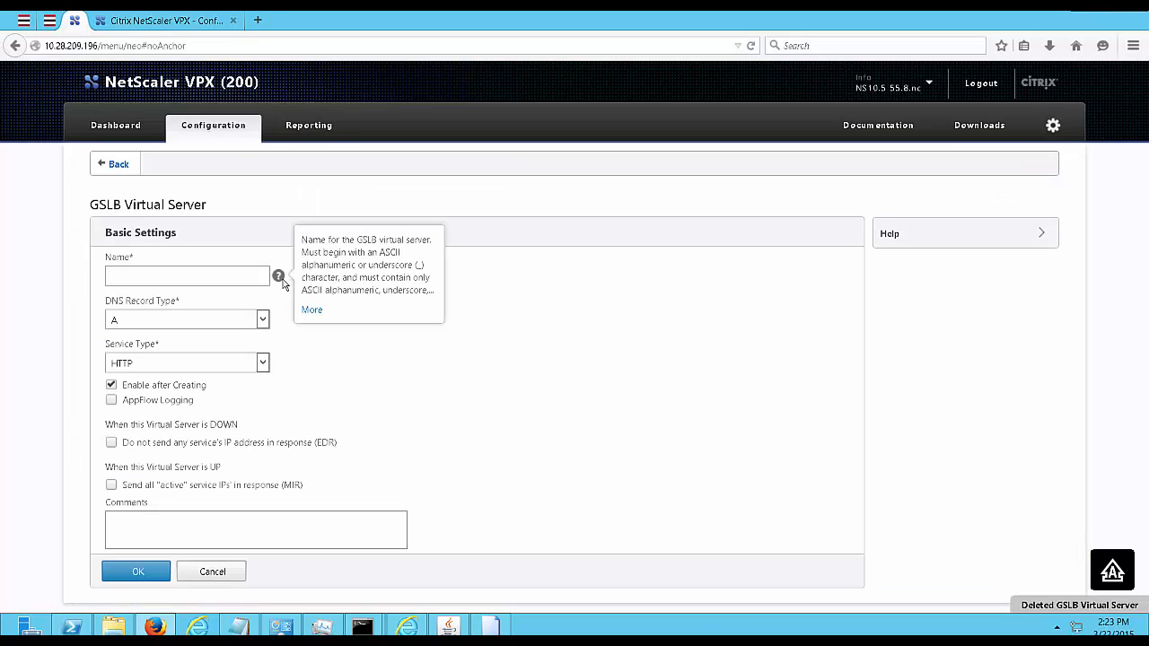
type("GSLB")
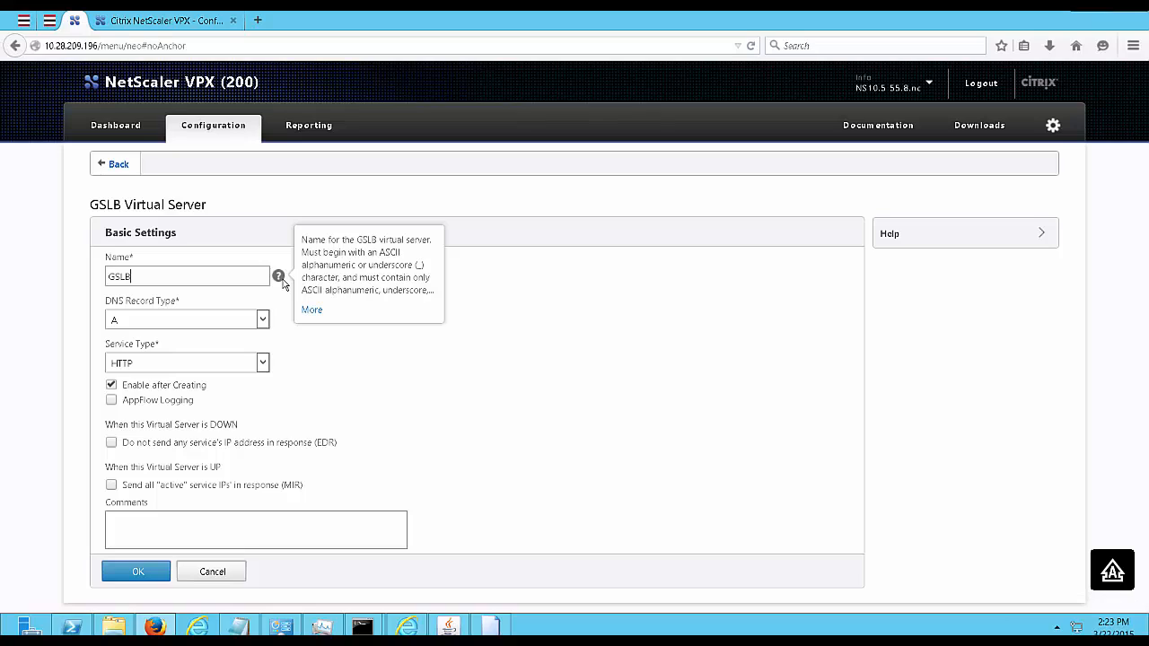
type("_BACKUP_VS")
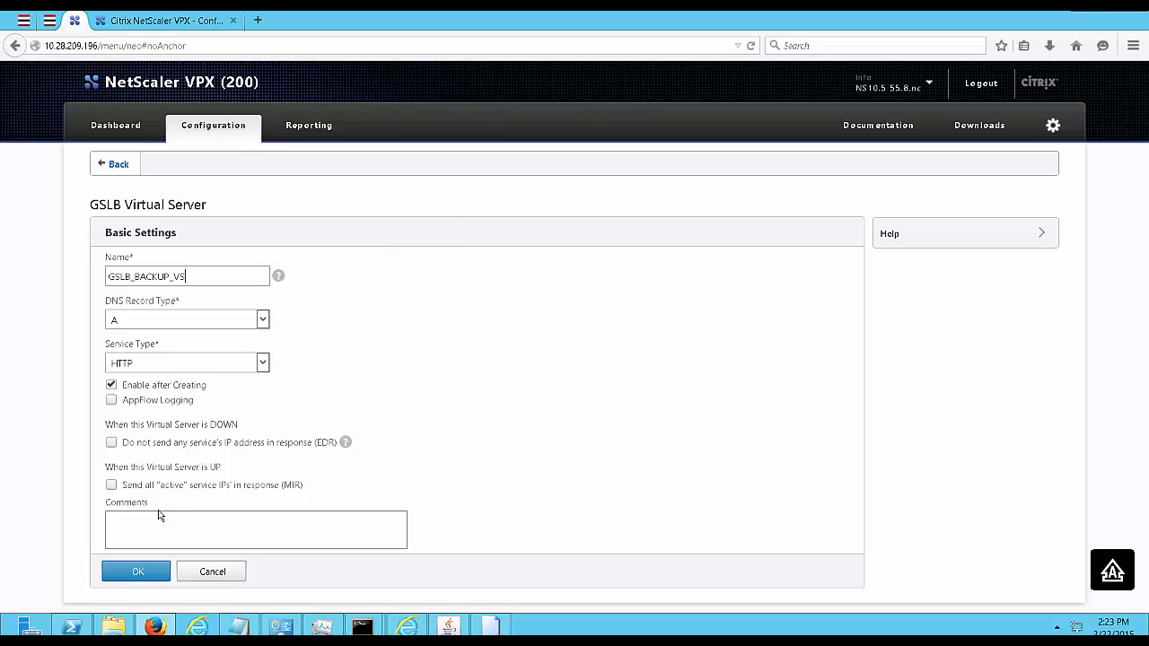
left_click(135, 567)
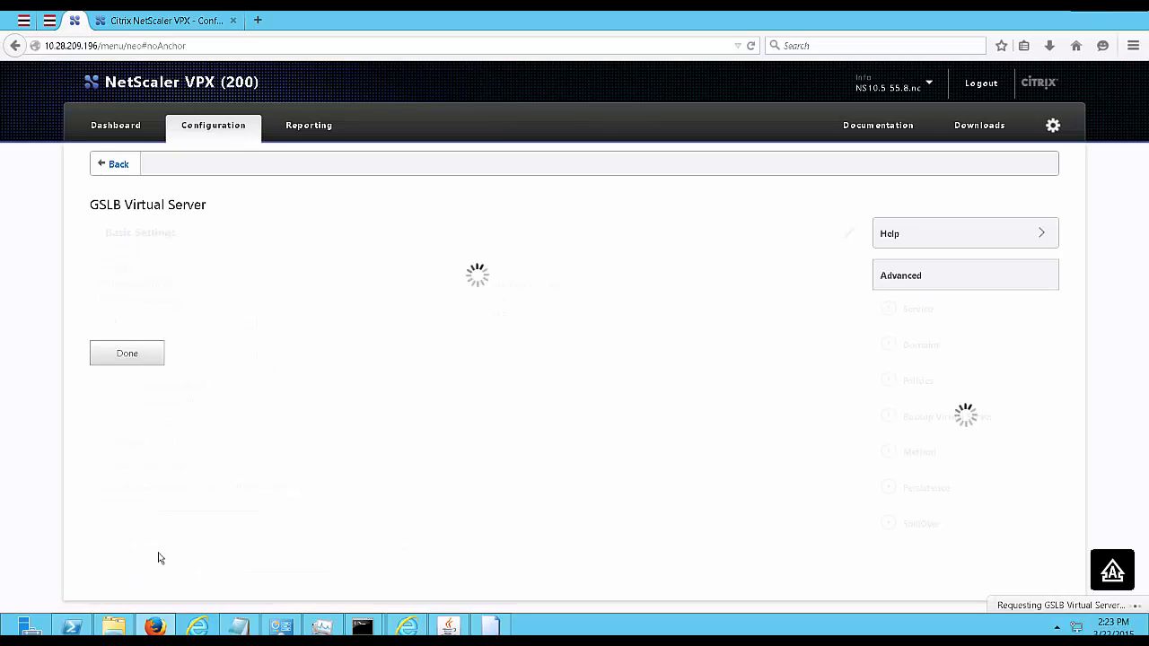
left_click(145, 463)
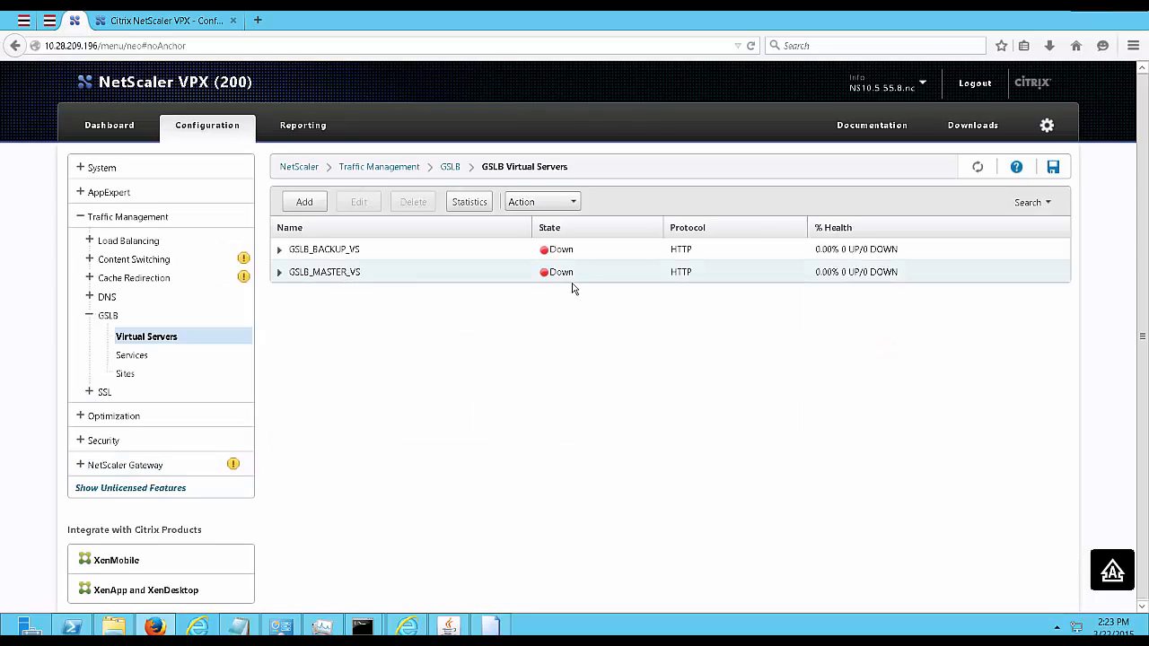
Open GSLB_MASTER_VS for editing and bind the GSLB service gslb_service_dallas to it.
double_click(386, 275)
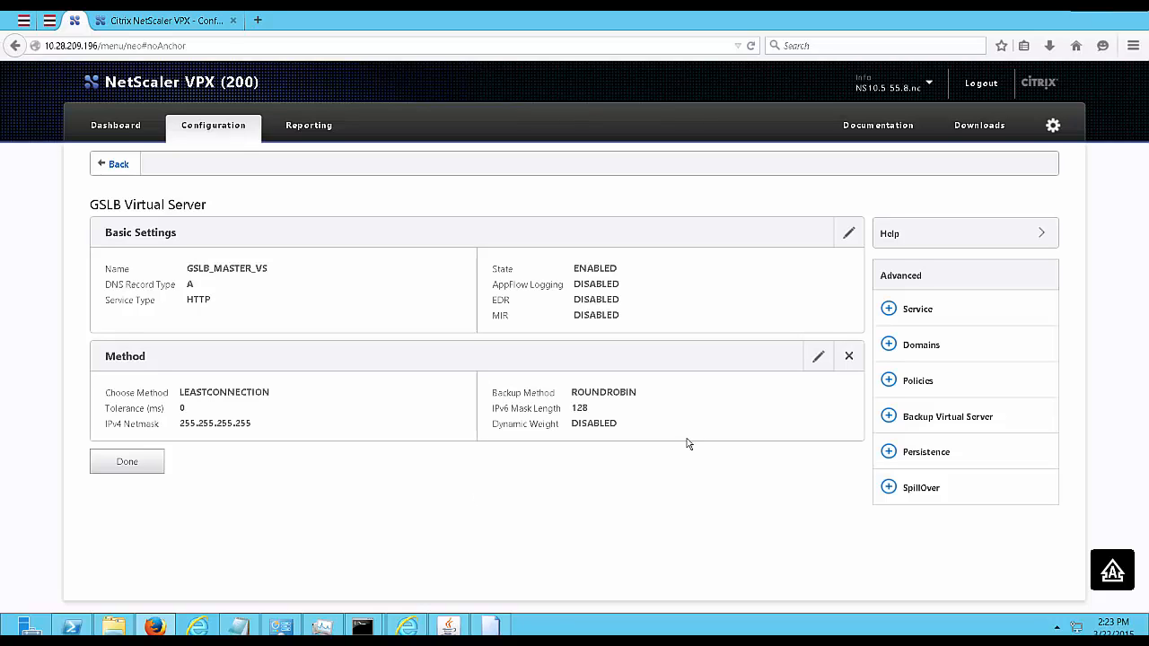
left_click(916, 311)
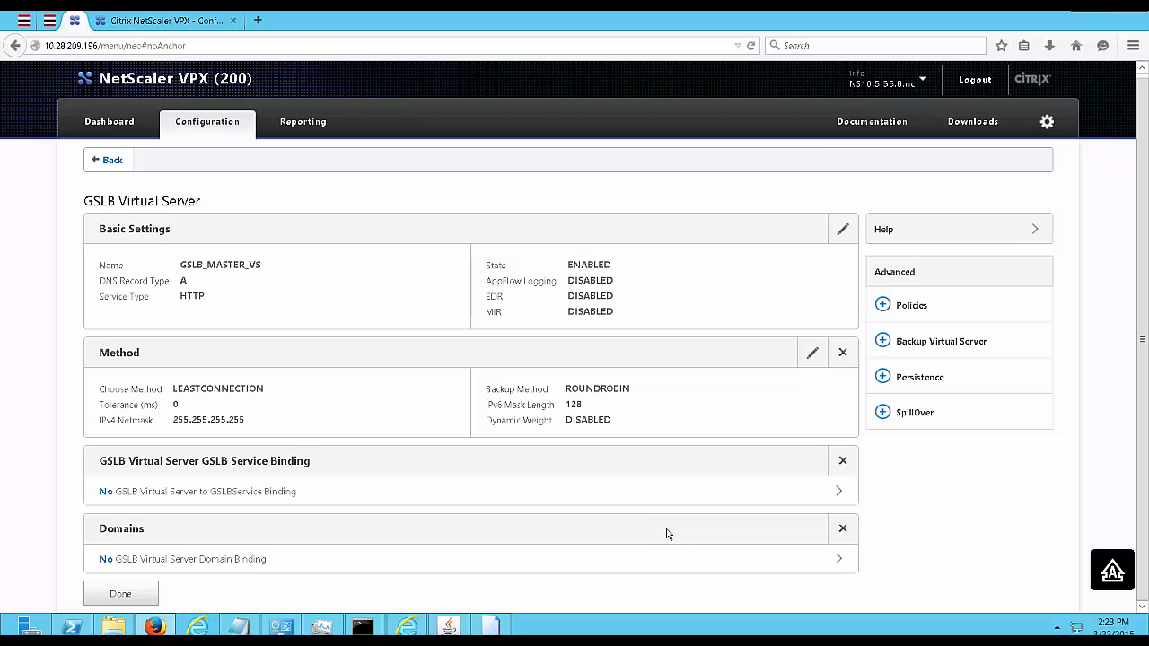
left_click(830, 496)
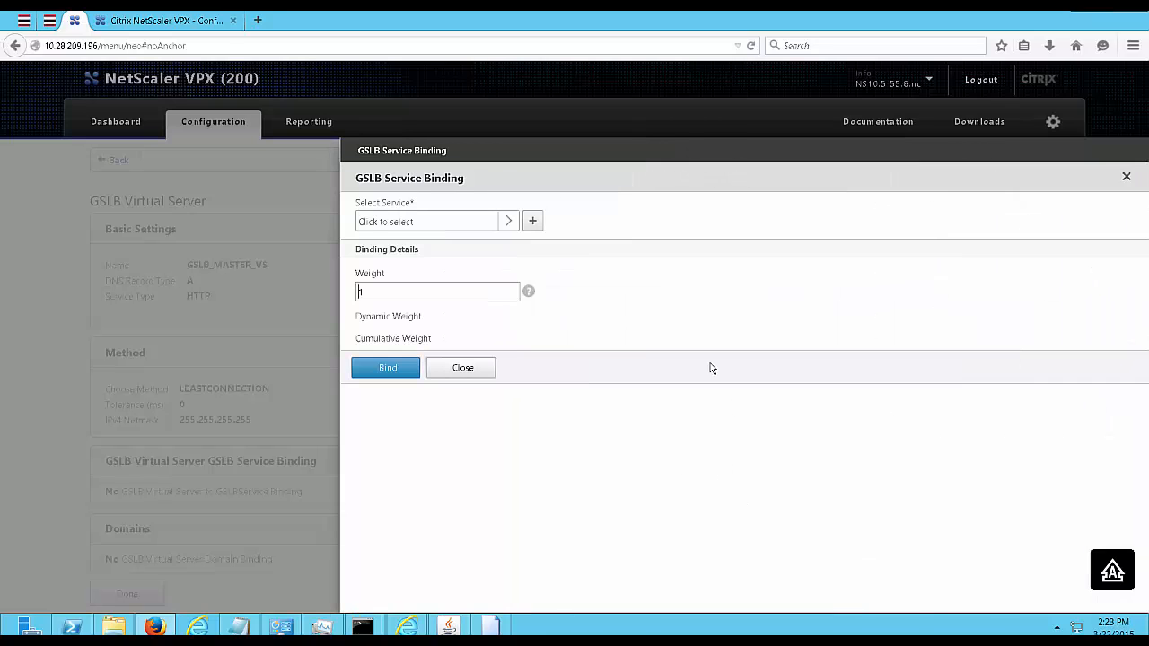
left_click(508, 221)
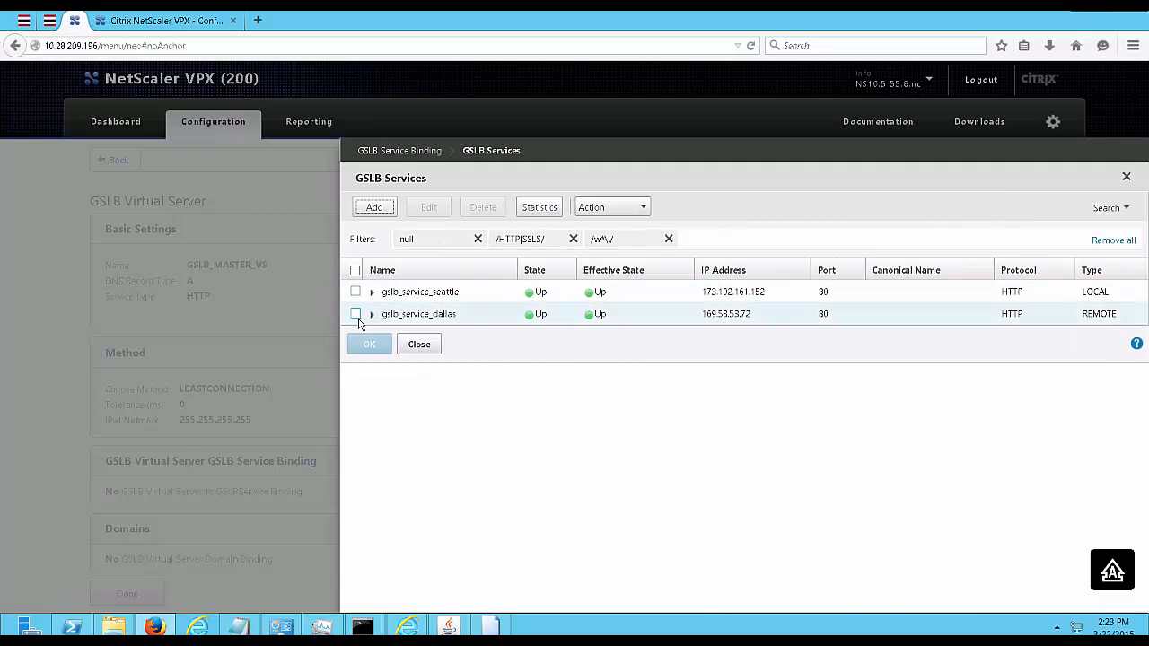
left_click(355, 314)
left_click(367, 344)
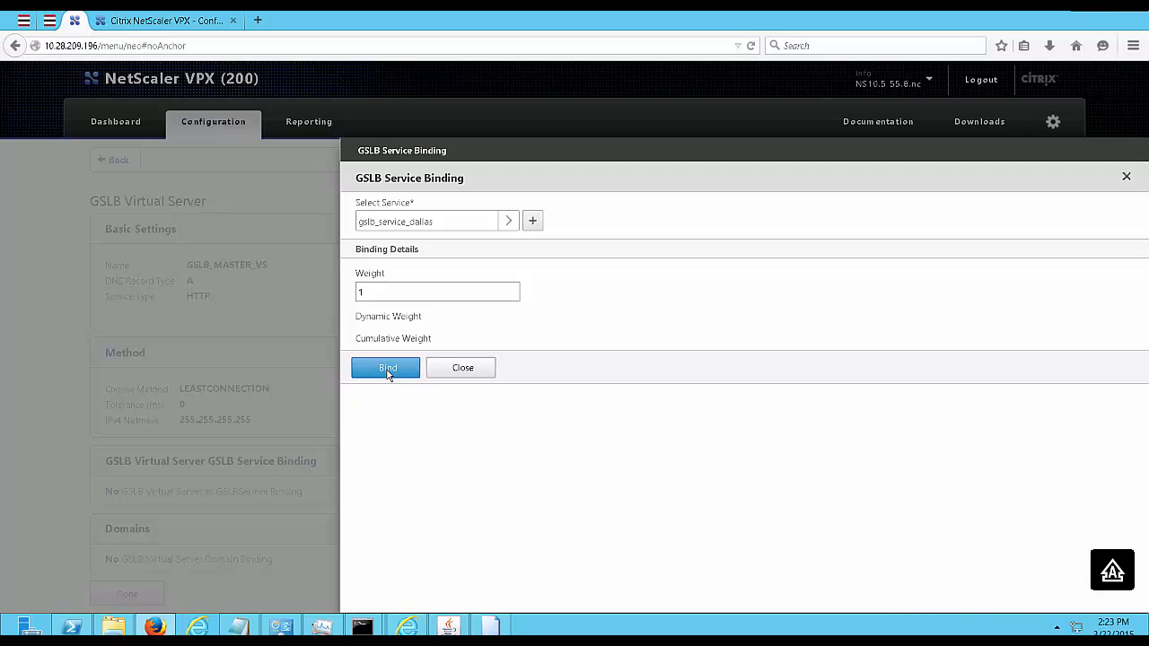
left_click(386, 369)
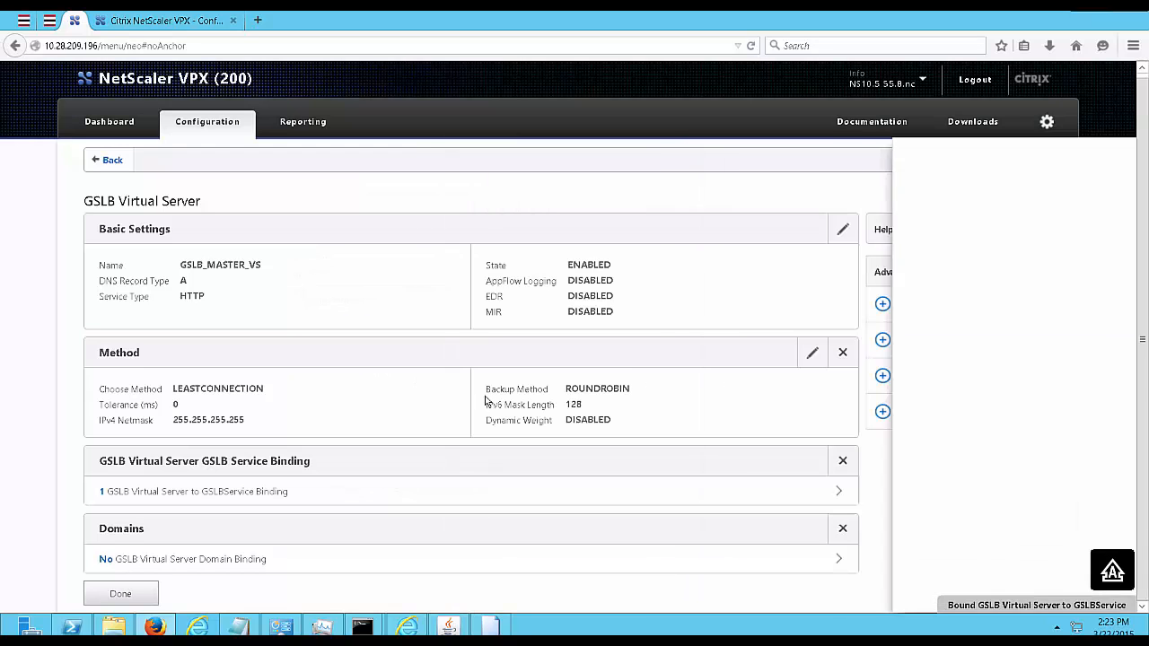
Bind the domain webservice.marko.com to GSLB_MASTER_VS with a TTL of 5 seconds.
left_click(779, 569)
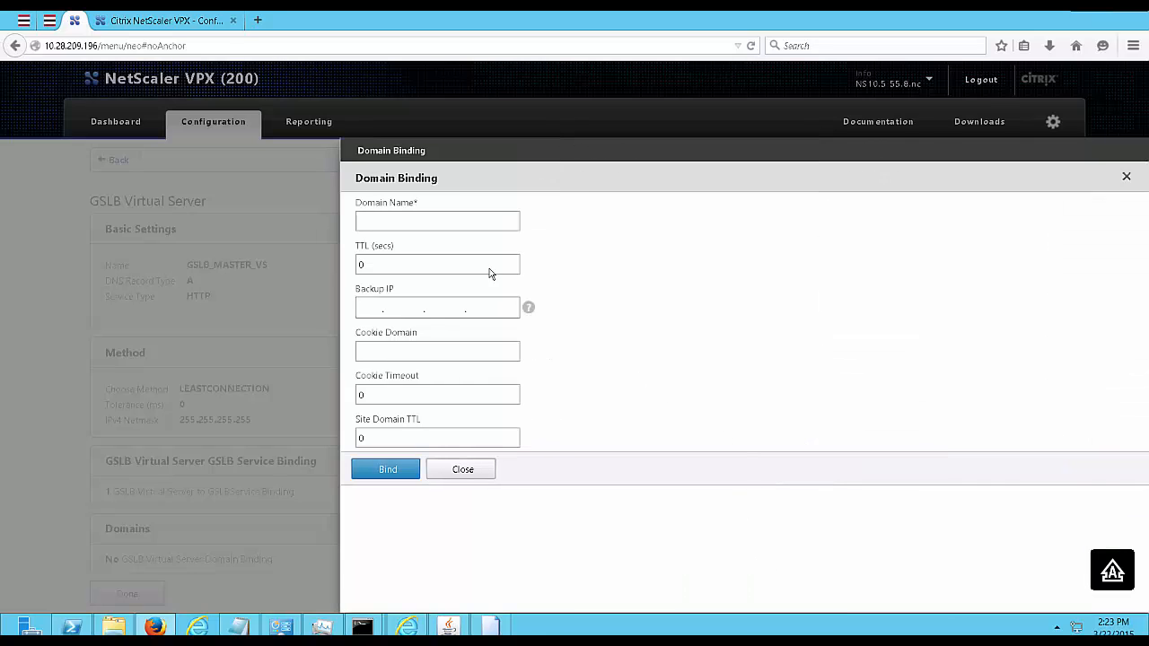
left_click(405, 220)
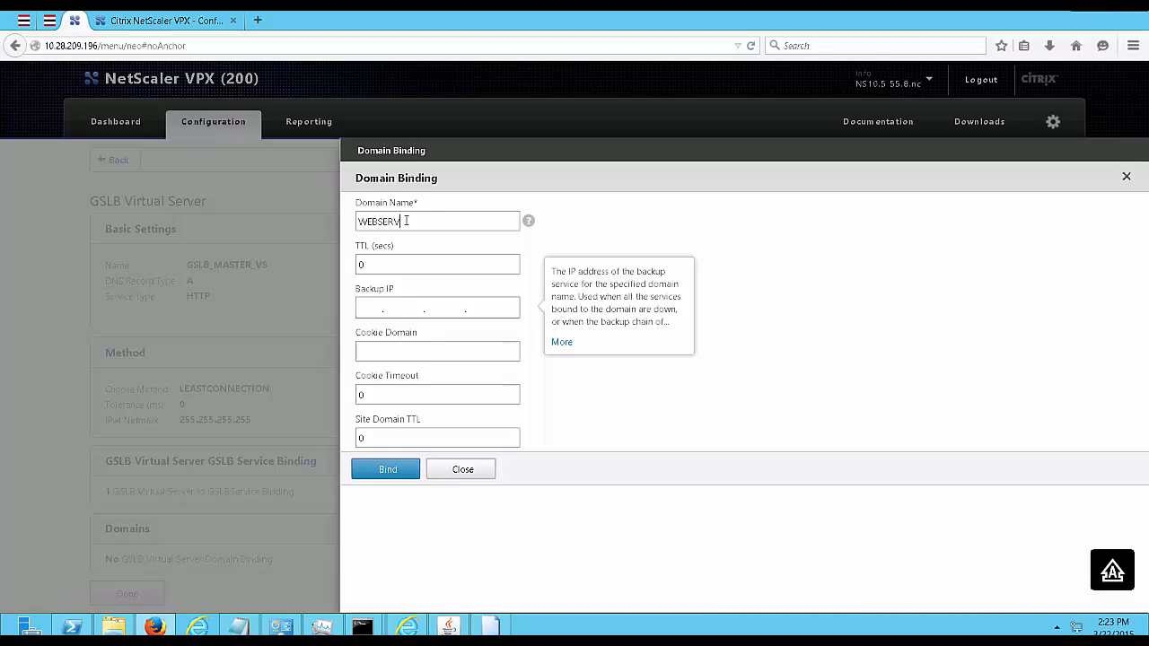
type("WEB")
key("BackSpace")
key("BackSpace")
key("BackSpace")
type("webserv")
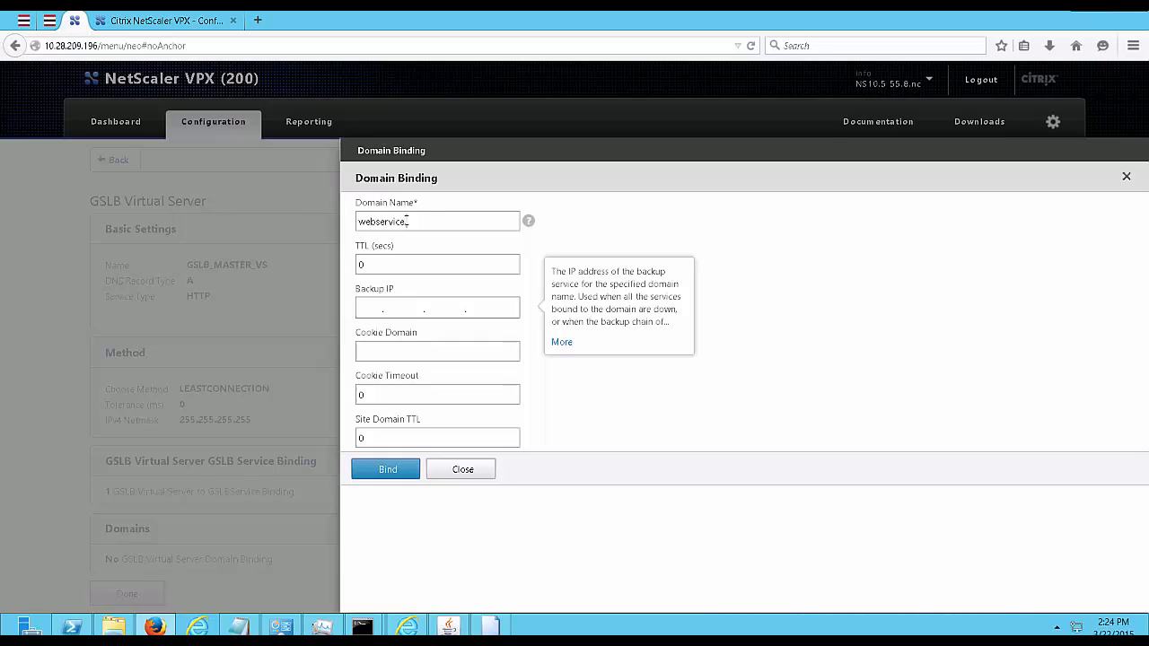
type("ice.marko.com")
left_click(363, 264)
type("5")
left_click(378, 470)
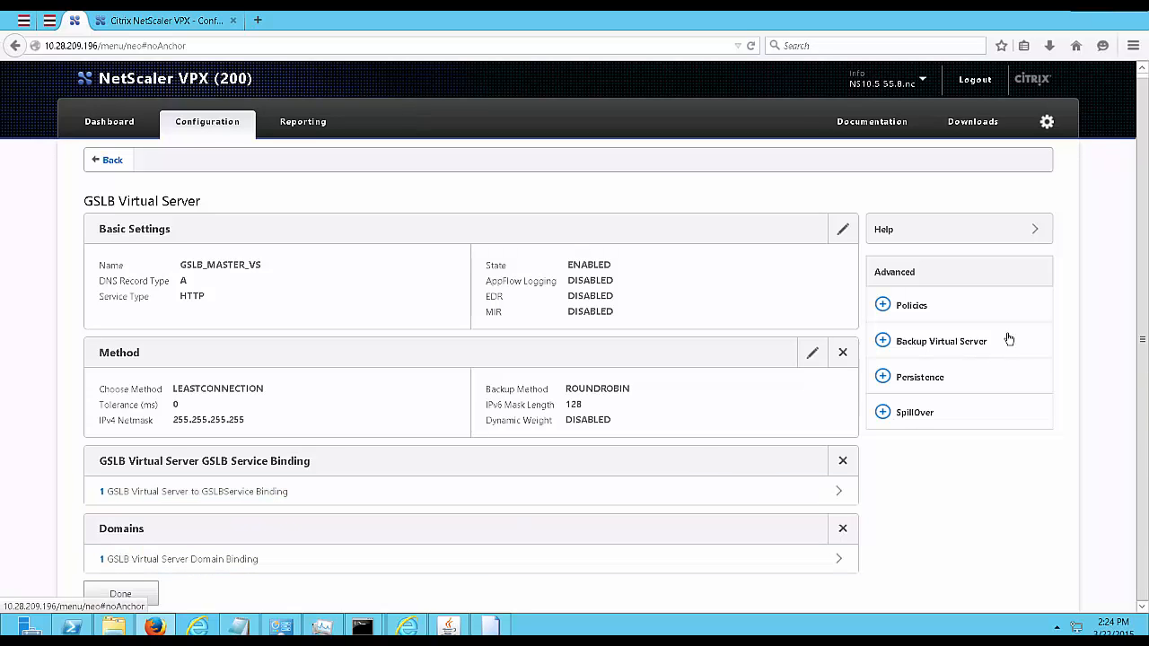
Set GSLB_BACKUP_VS as the backup virtual server of GSLB_MASTER_VS with Disable Primary When Down enabled, and finish the configuration.
left_click(945, 343)
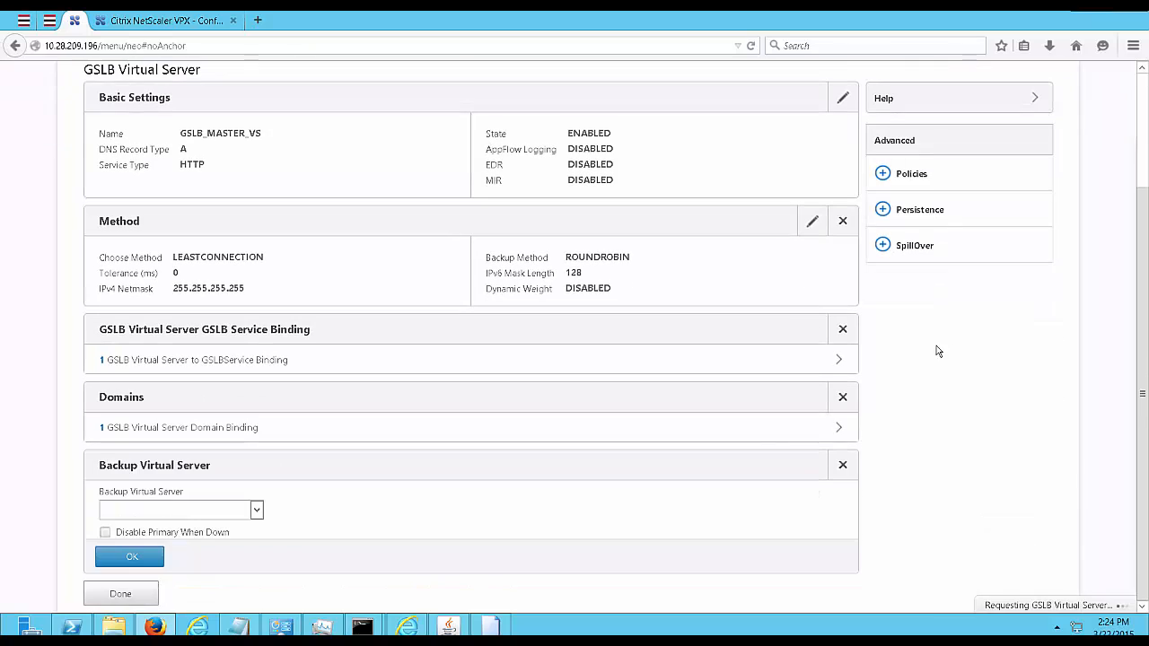
left_click(255, 510)
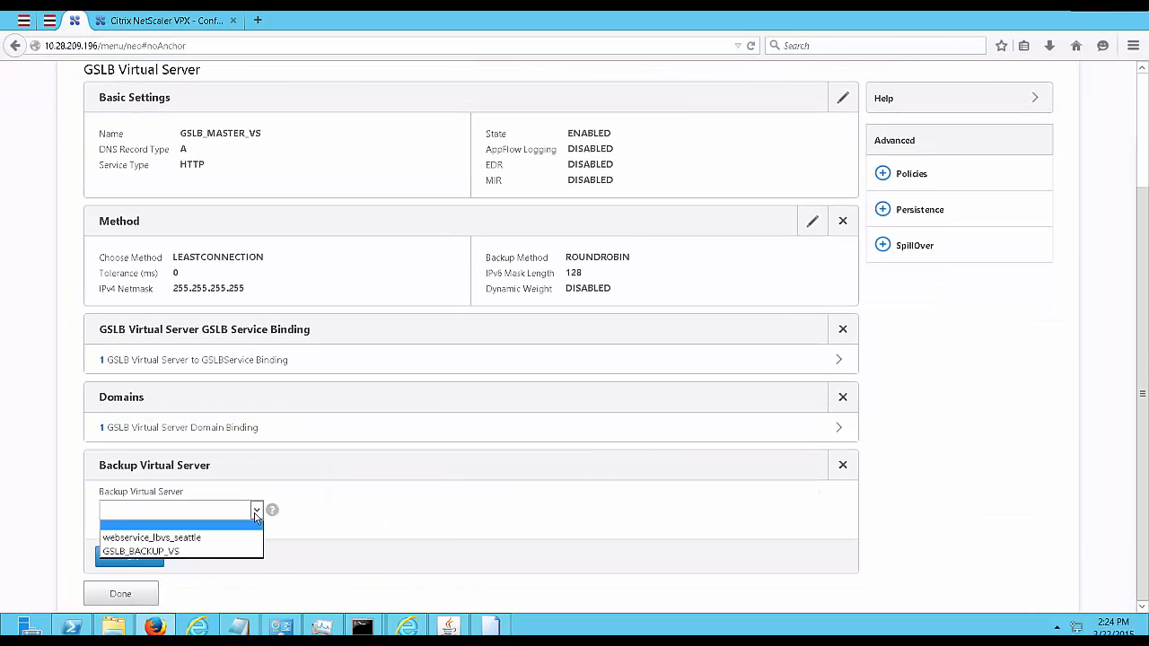
left_click(188, 553)
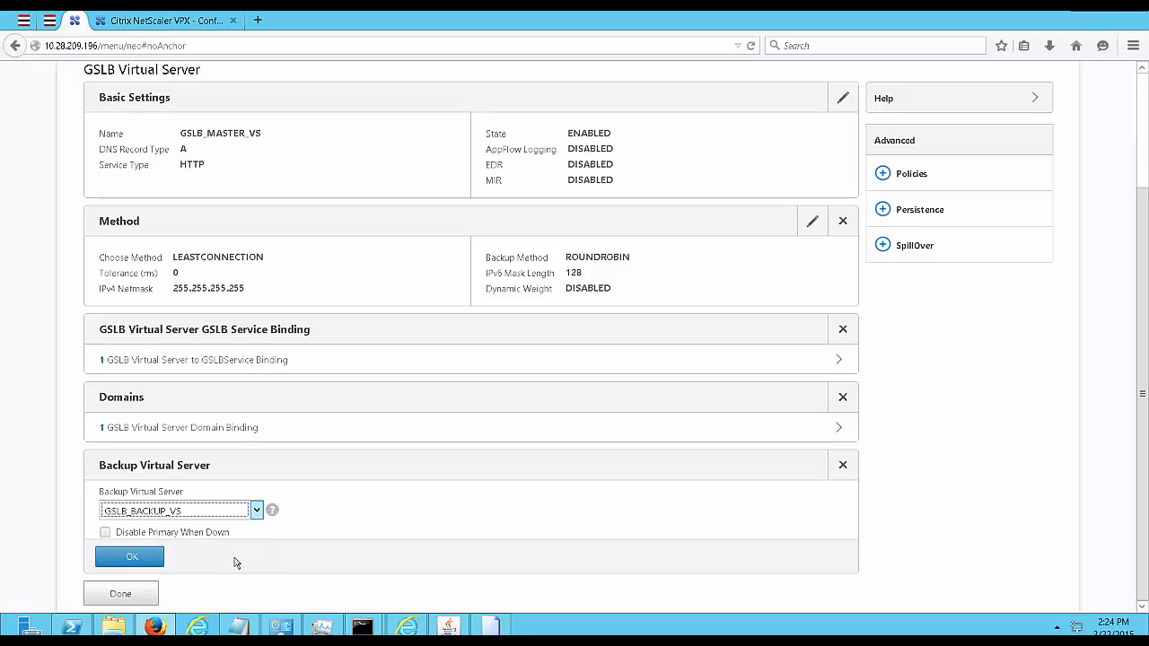
left_click(104, 535)
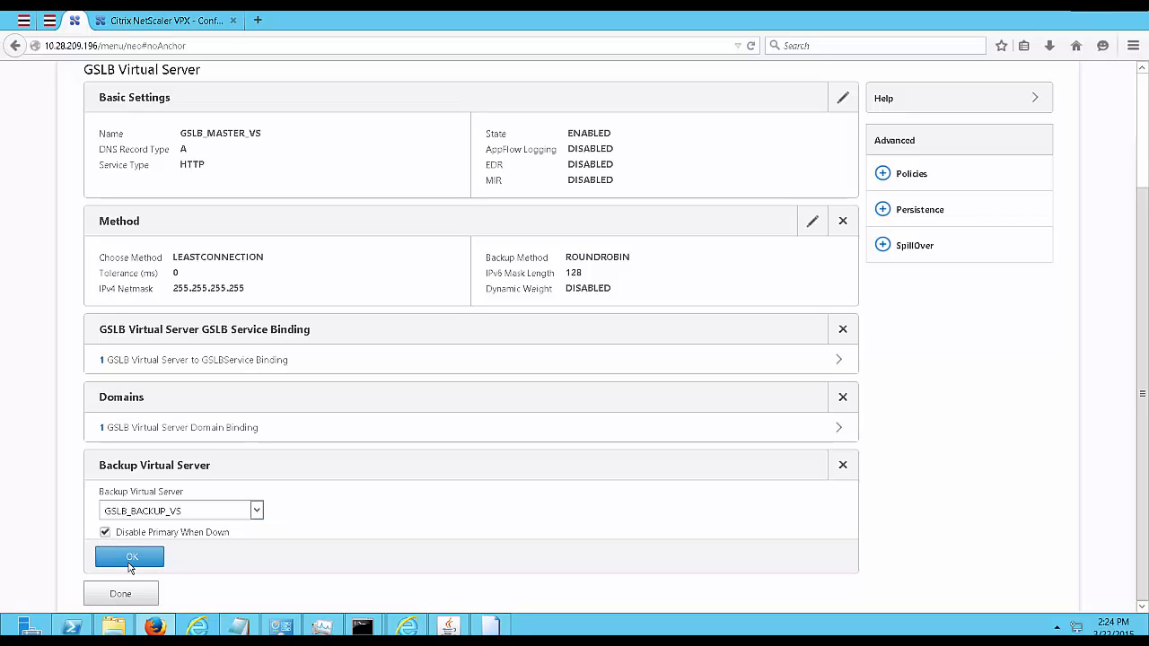
left_click(132, 558)
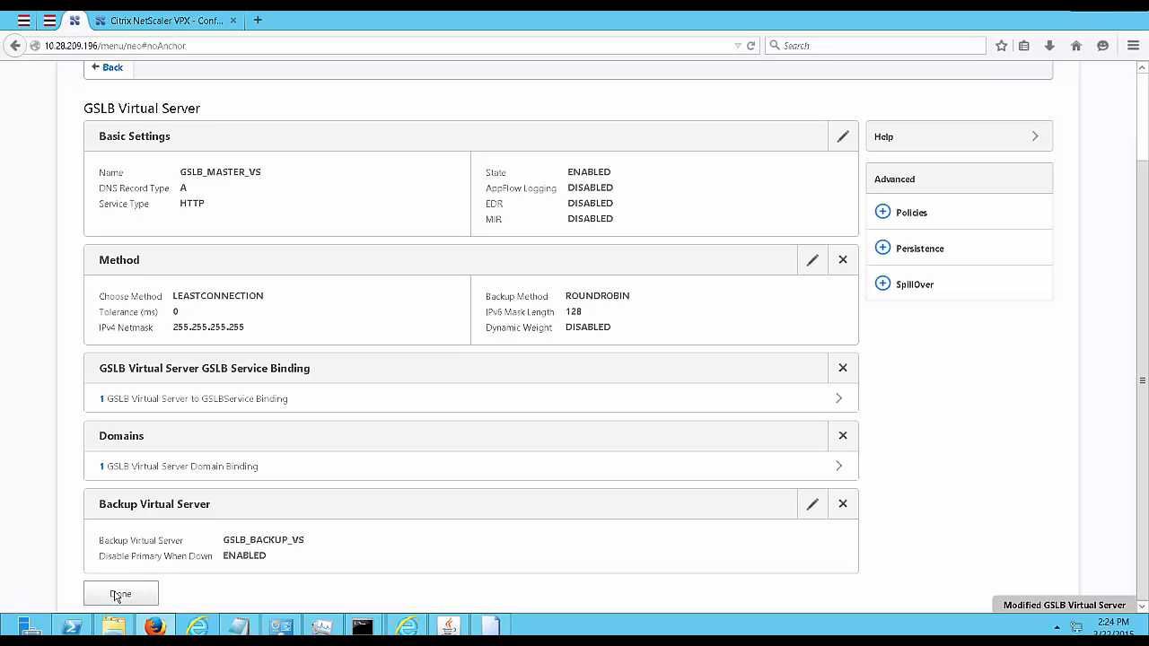
left_click(120, 594)
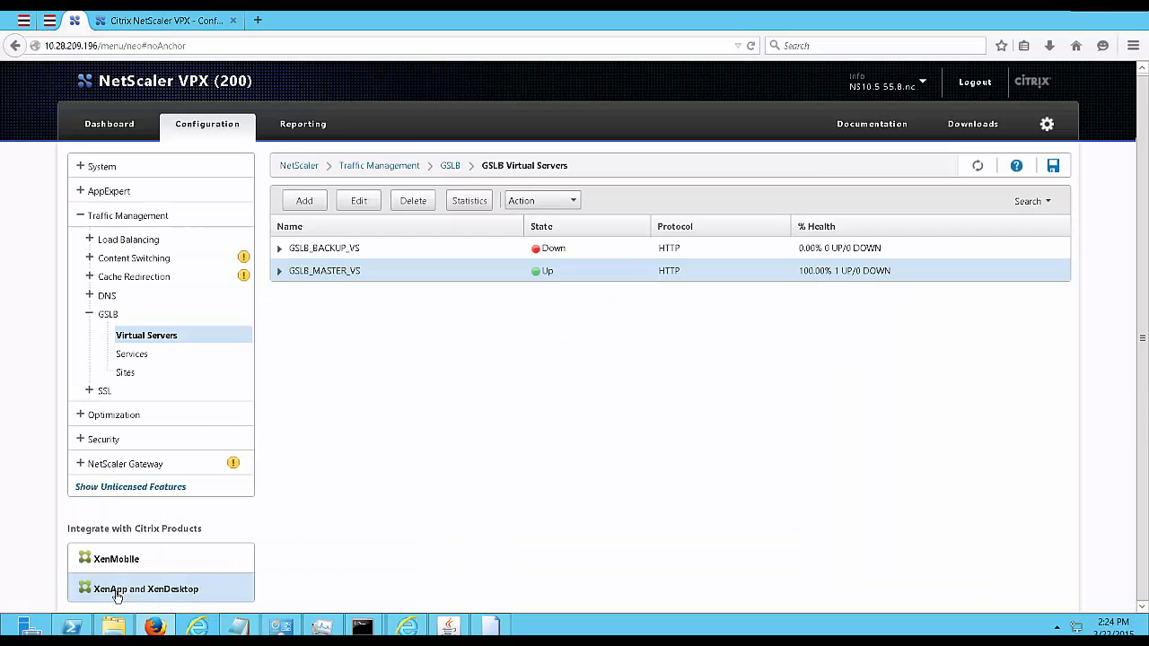
Bind the GSLB service gslb_service_seattle to GSLB_BACKUP_VS, finish its configuration, and save the running configuration on the Seattle device.
double_click(371, 255)
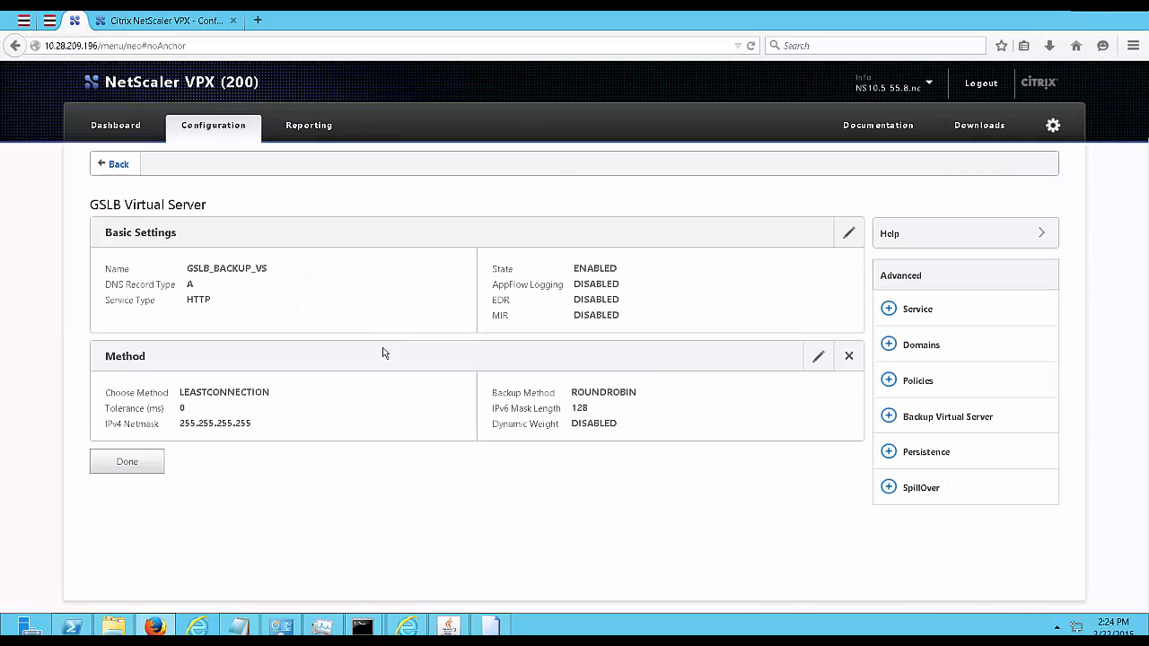
left_click(914, 312)
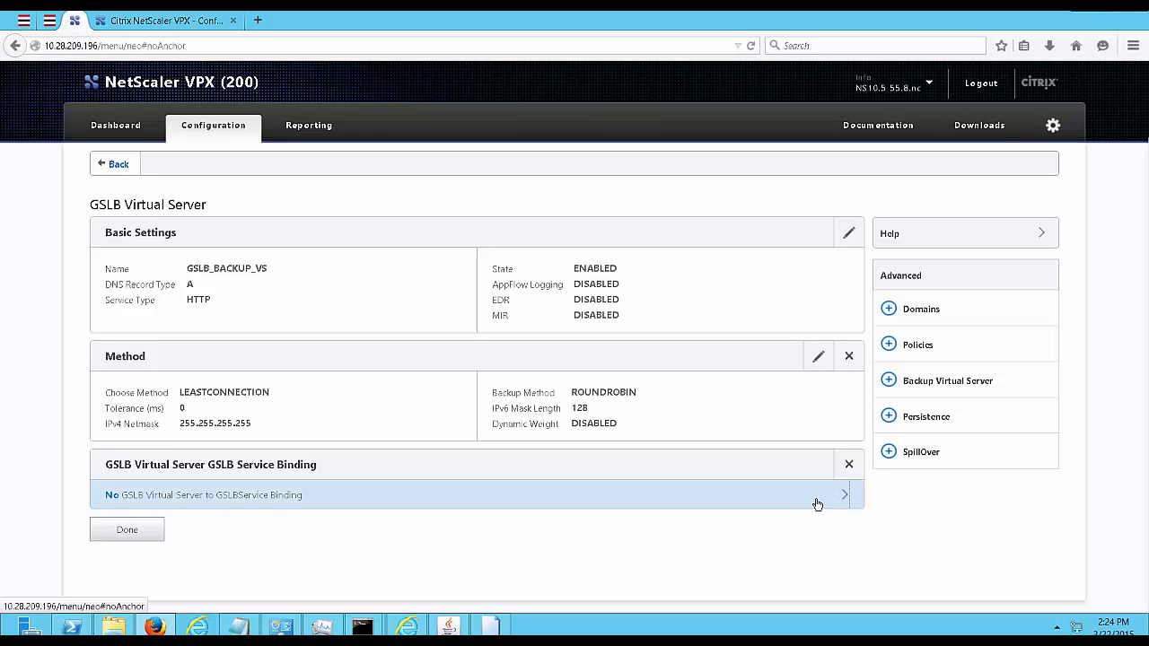
left_click(844, 496)
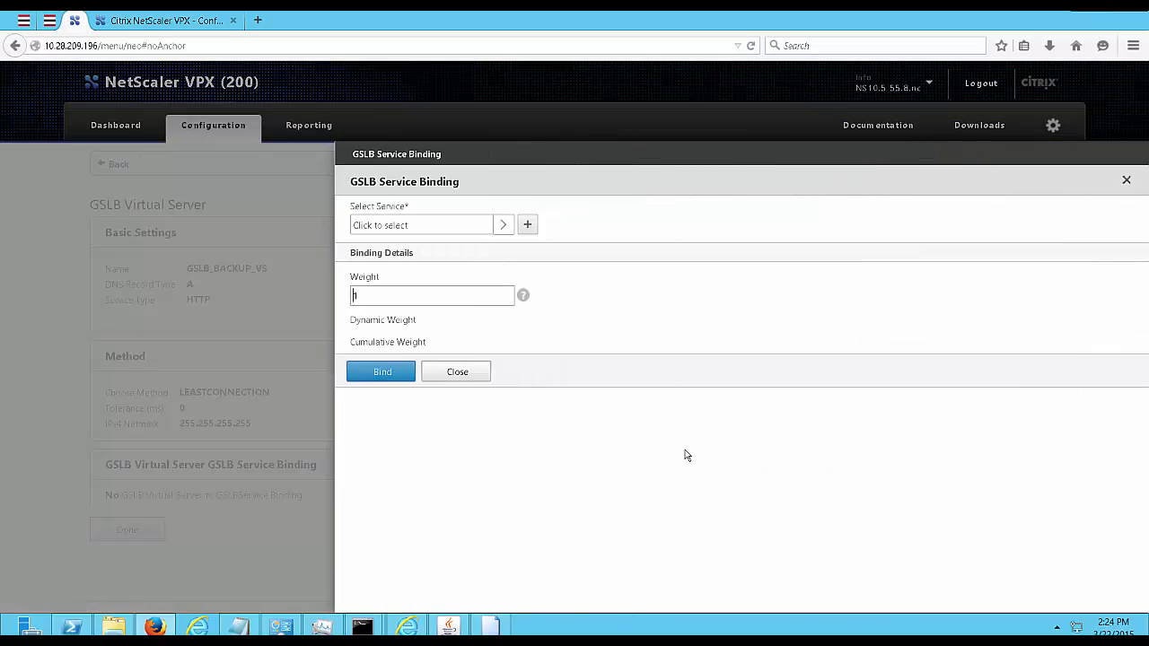
left_click(503, 225)
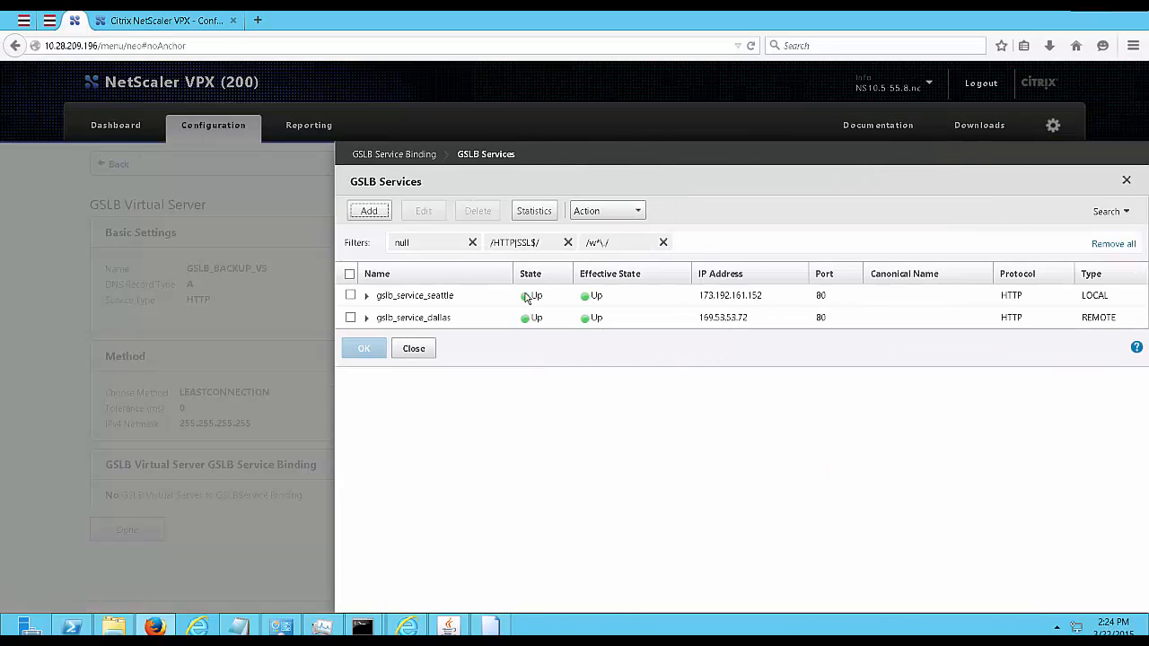
left_click(350, 296)
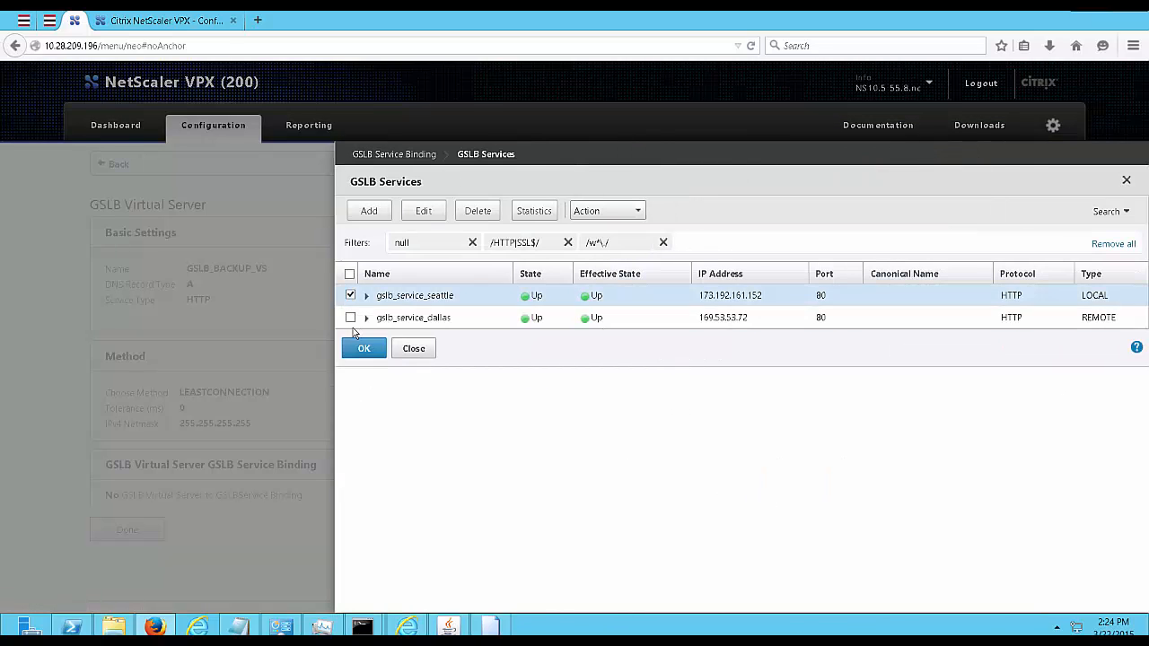
left_click(366, 350)
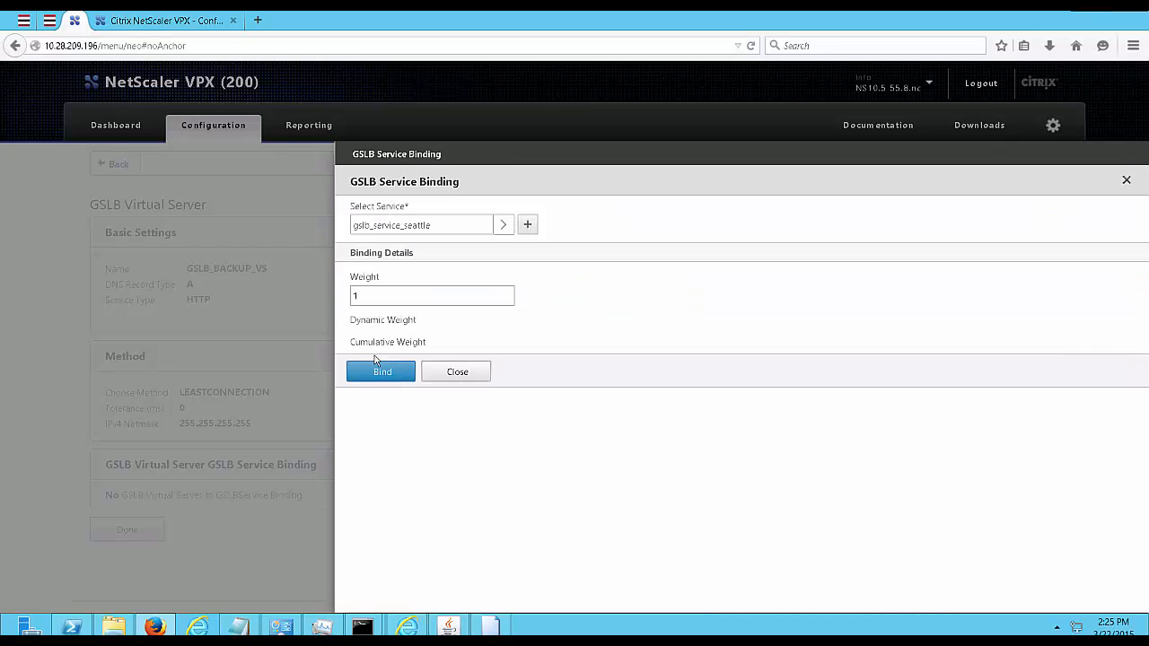
left_click(381, 376)
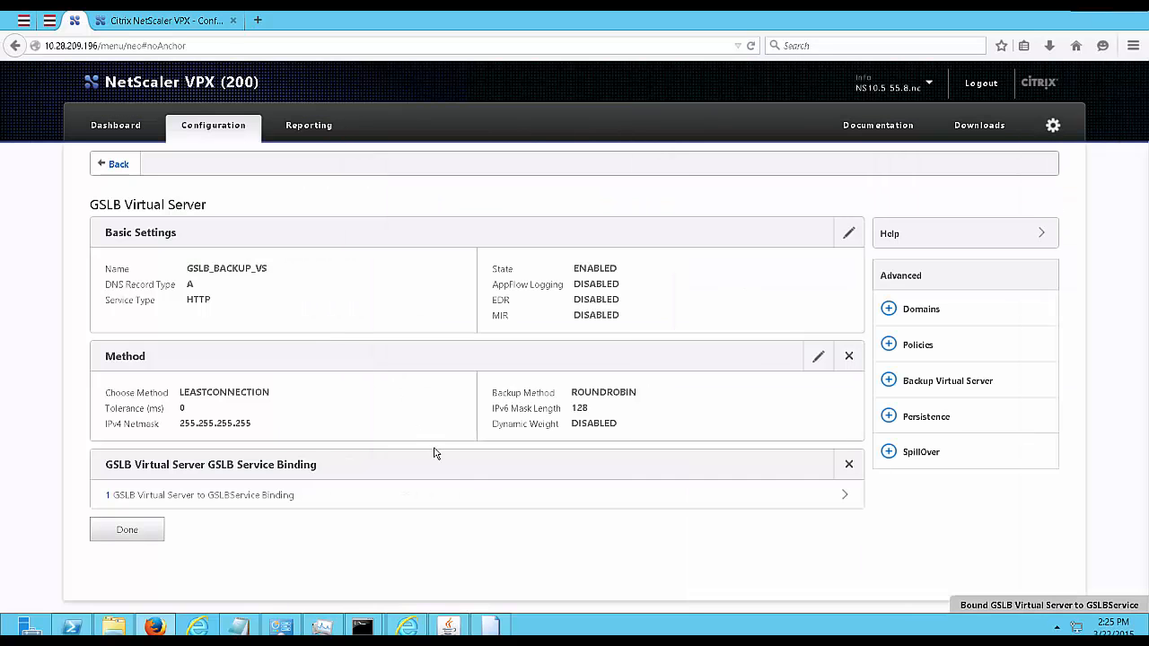
left_click(133, 530)
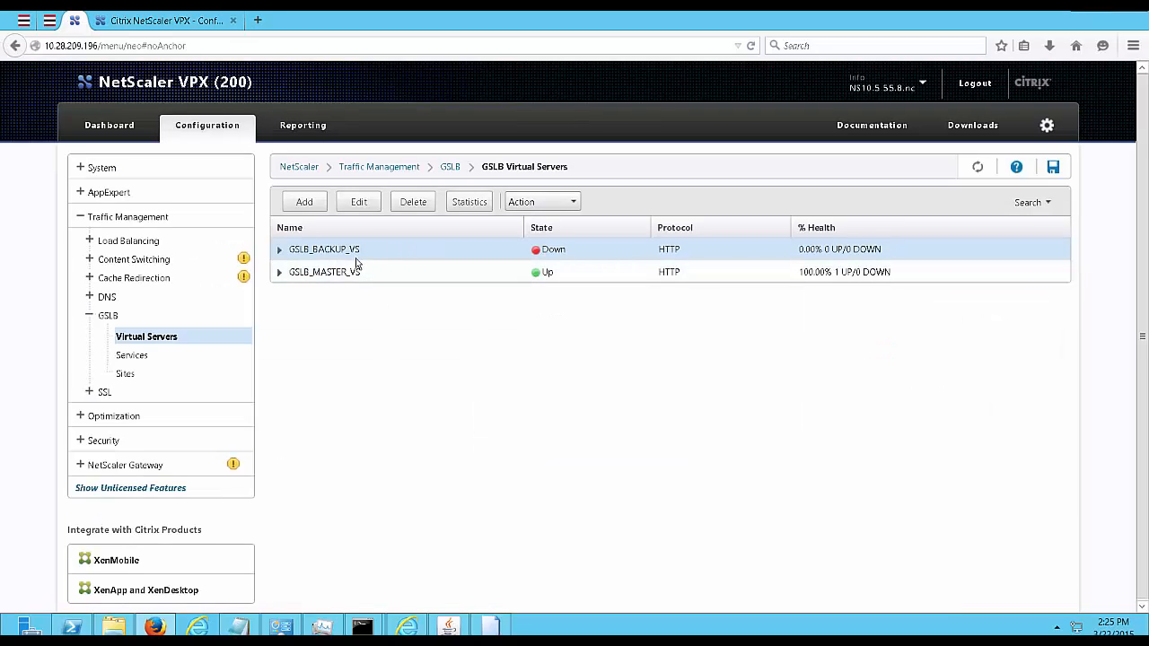
left_click(1052, 168)
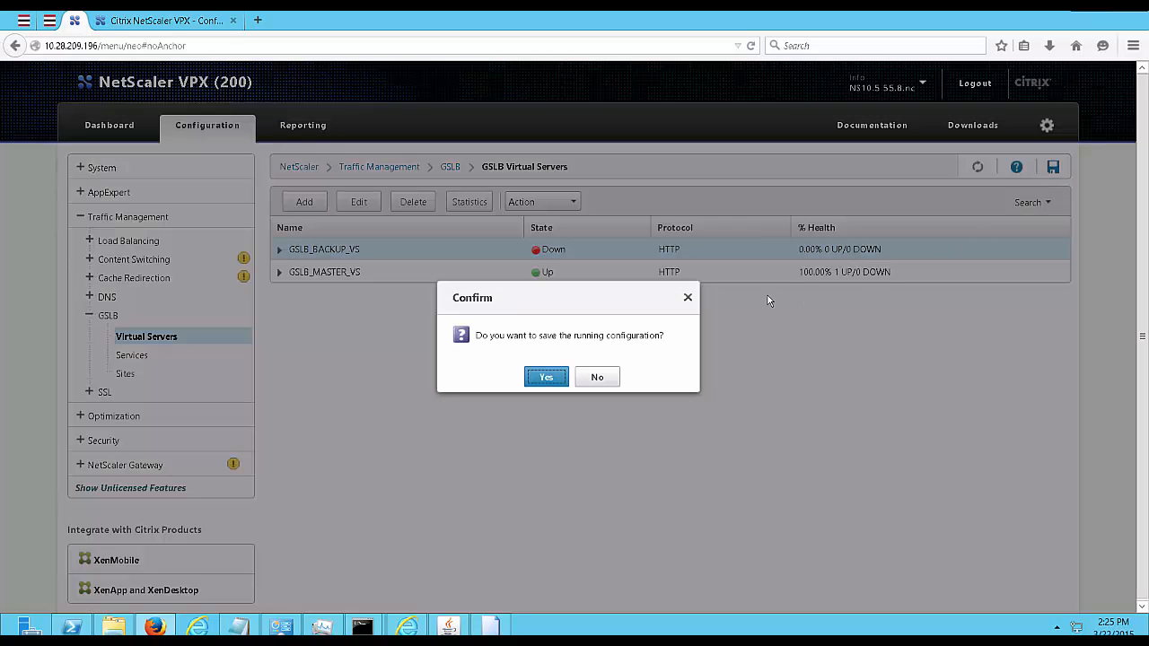
left_click(555, 377)
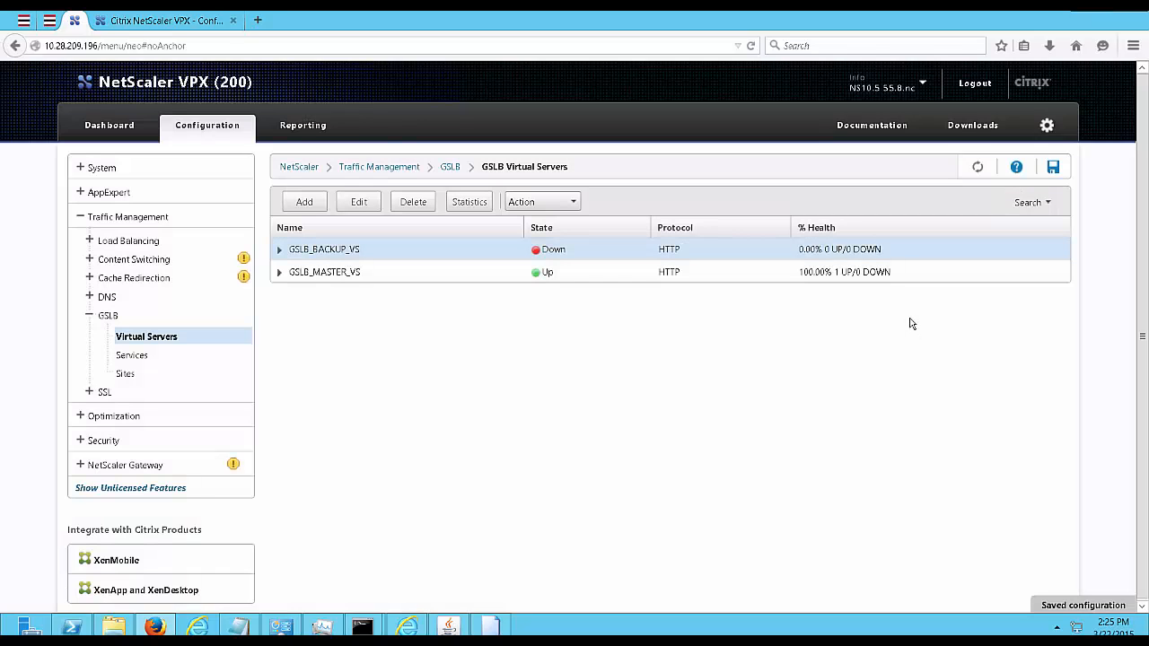
Refresh the GSLB virtual servers list on the Seattle device and review its GSLB services and sites.
left_click(978, 169)
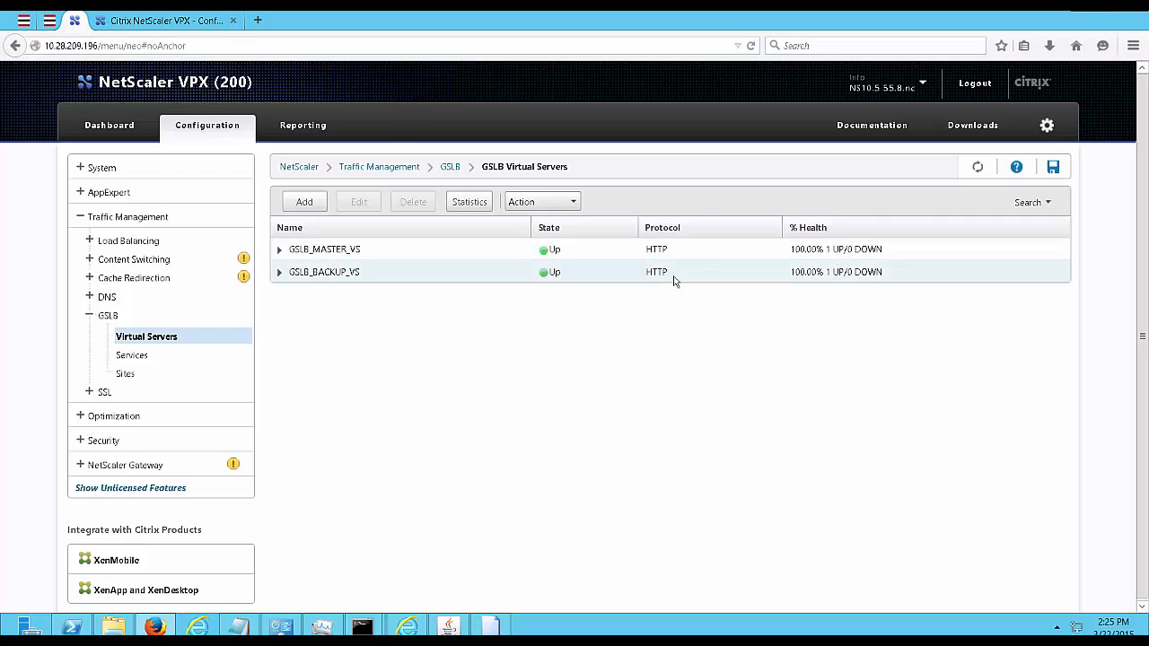
left_click(155, 357)
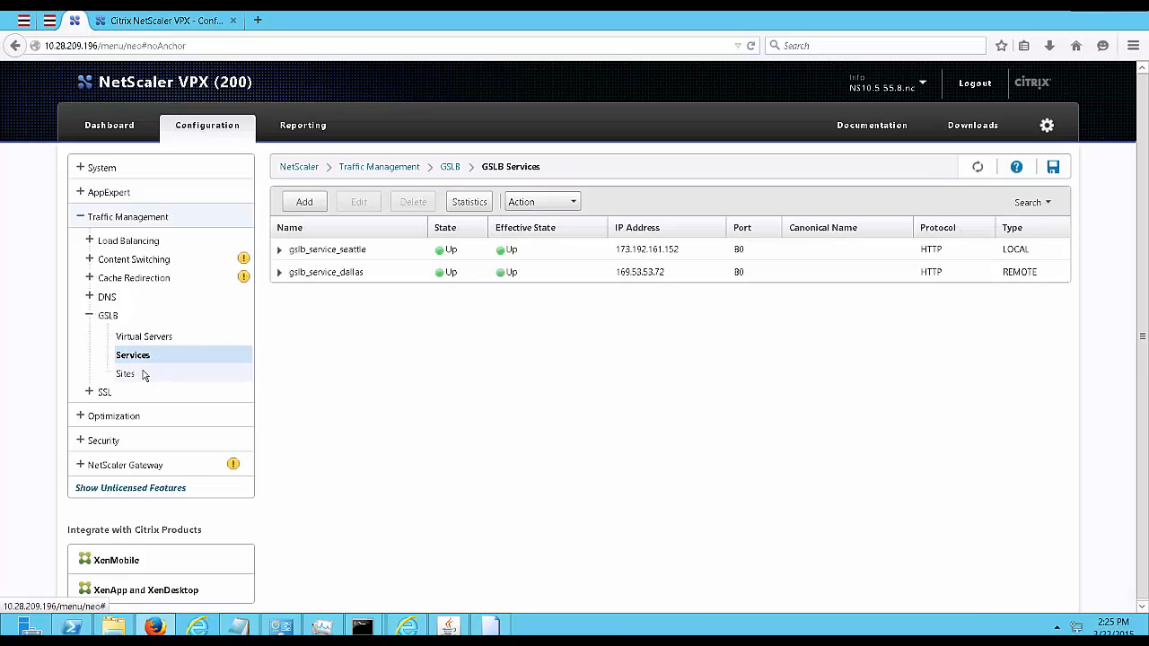
left_click(140, 377)
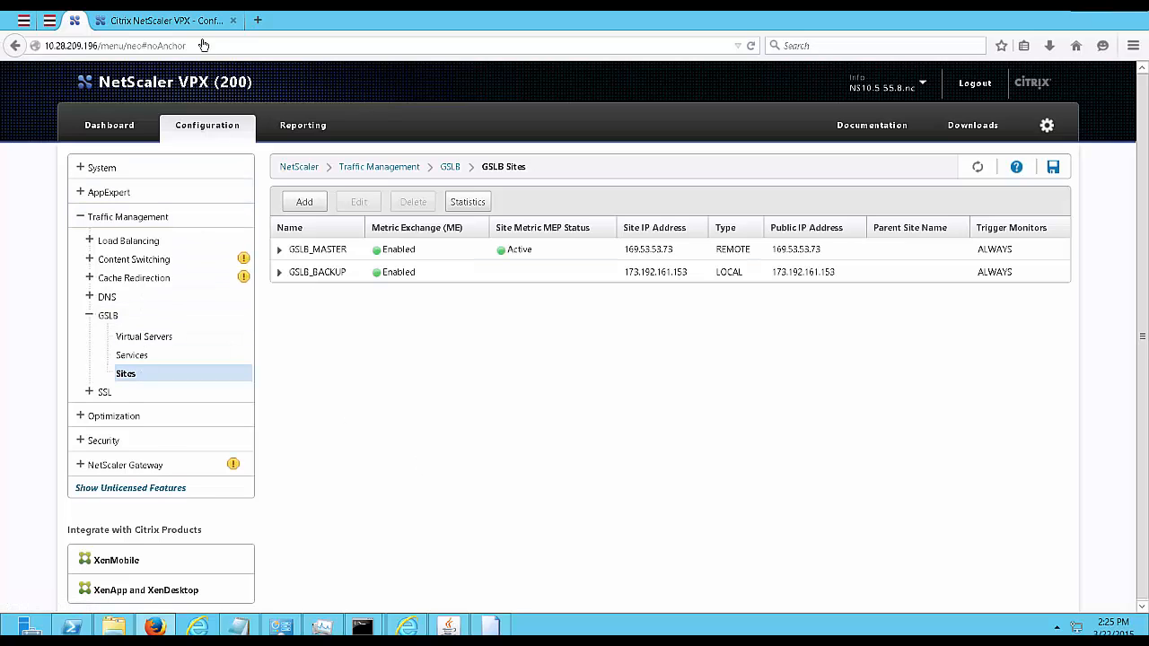
Synchronize the GSLB configuration on remote sites from the Dallas device, using ForceSync with the site GSLB_BACKUP.
left_click(159, 29)
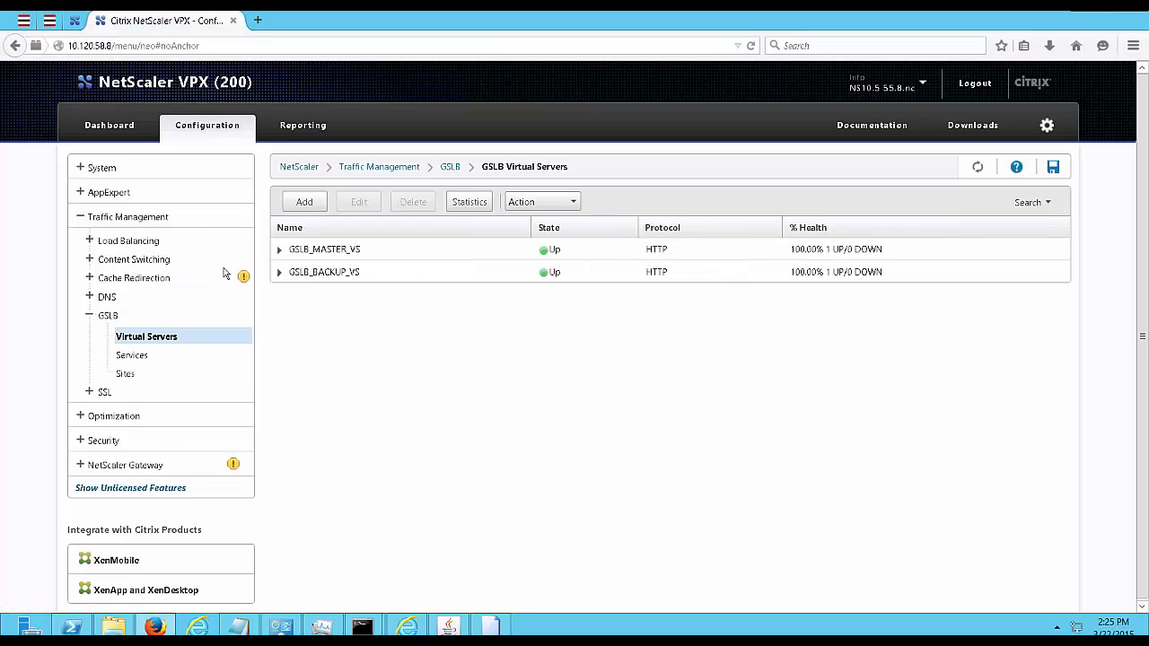
left_click(109, 317)
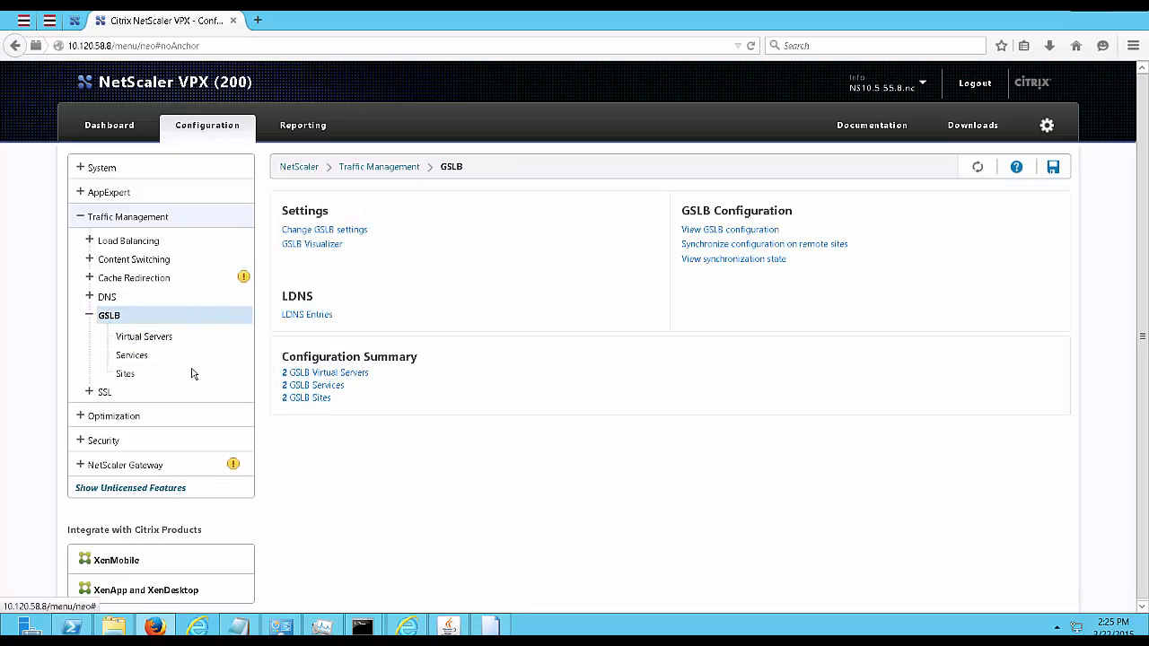
left_click(737, 247)
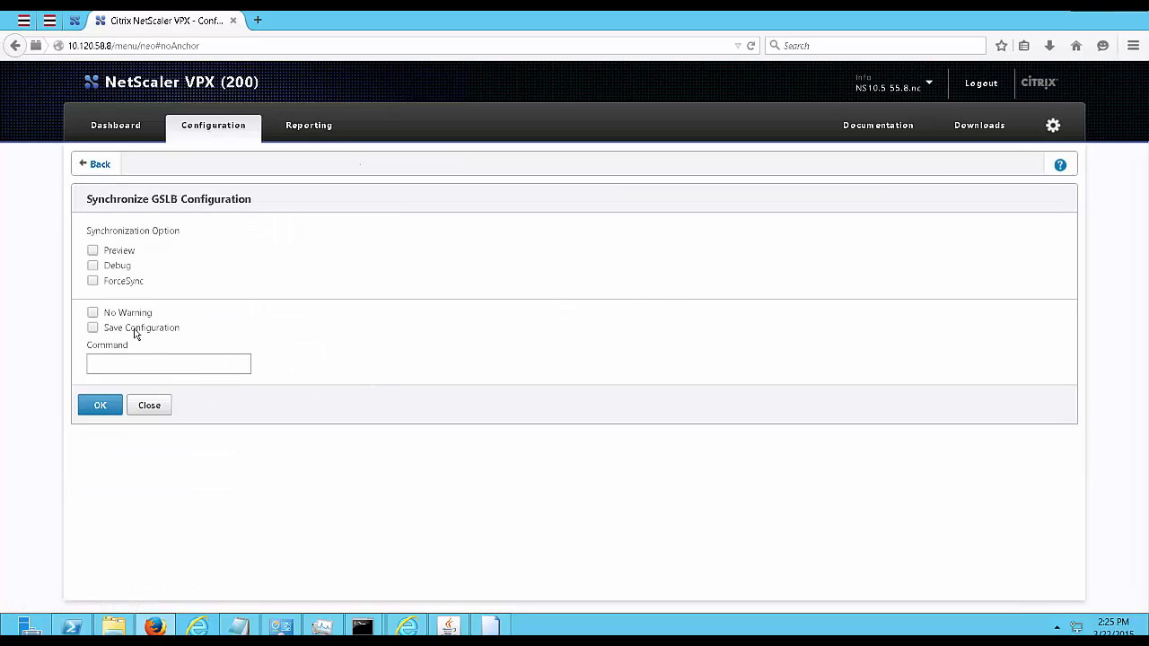
left_click(92, 281)
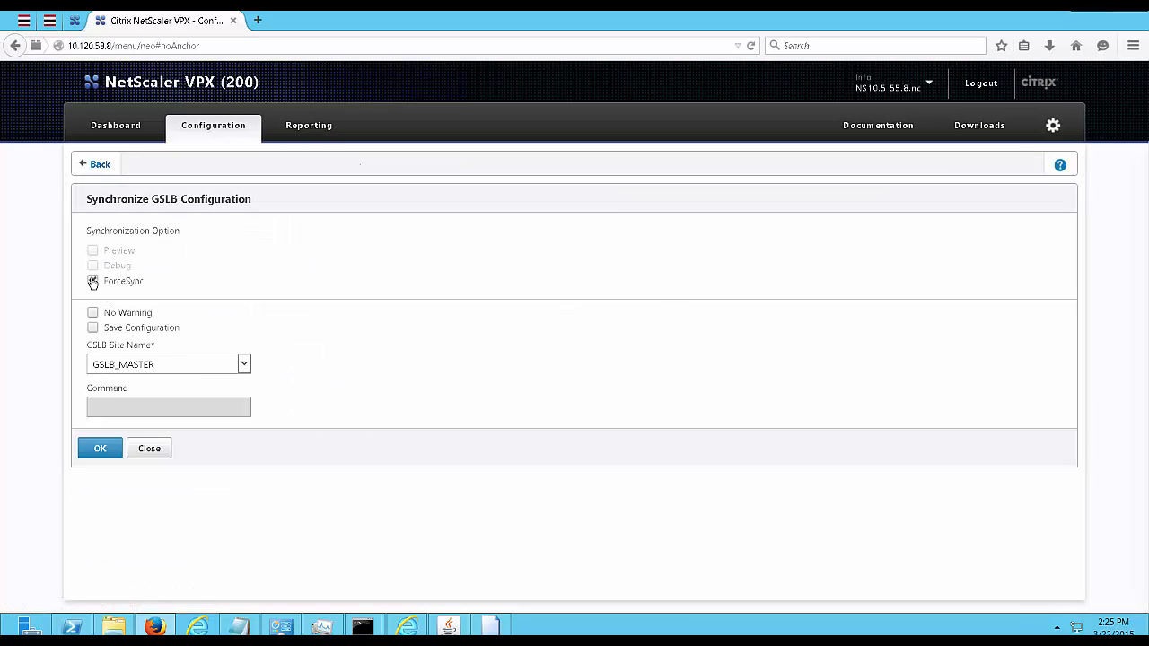
left_click(244, 365)
left_click(184, 394)
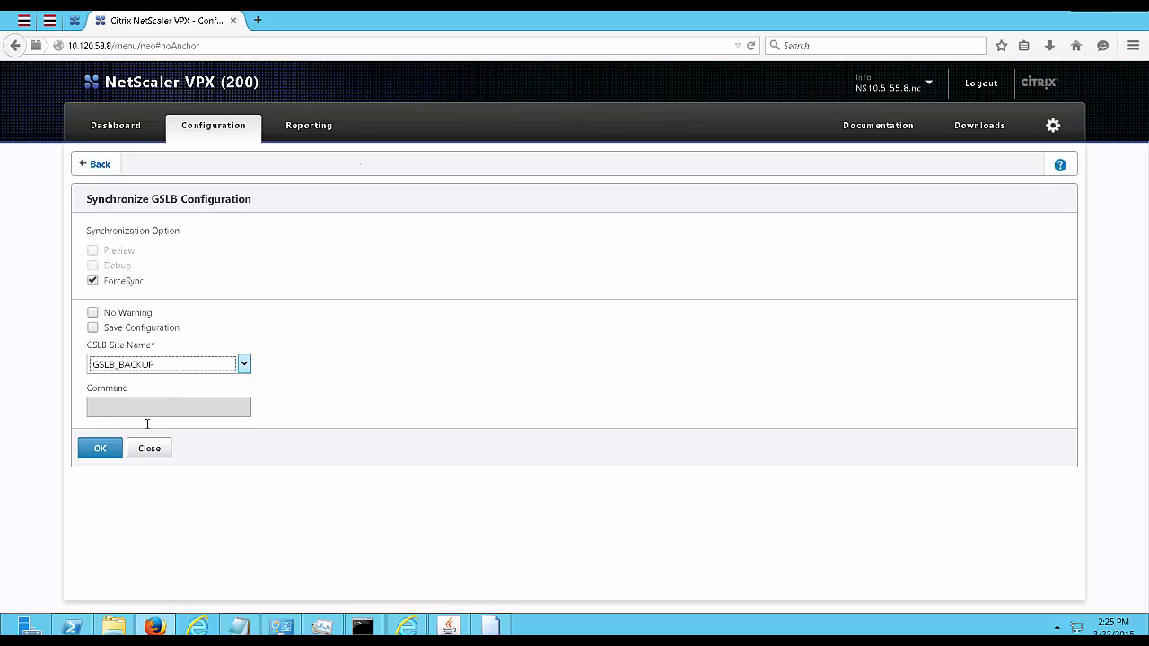
left_click(97, 449)
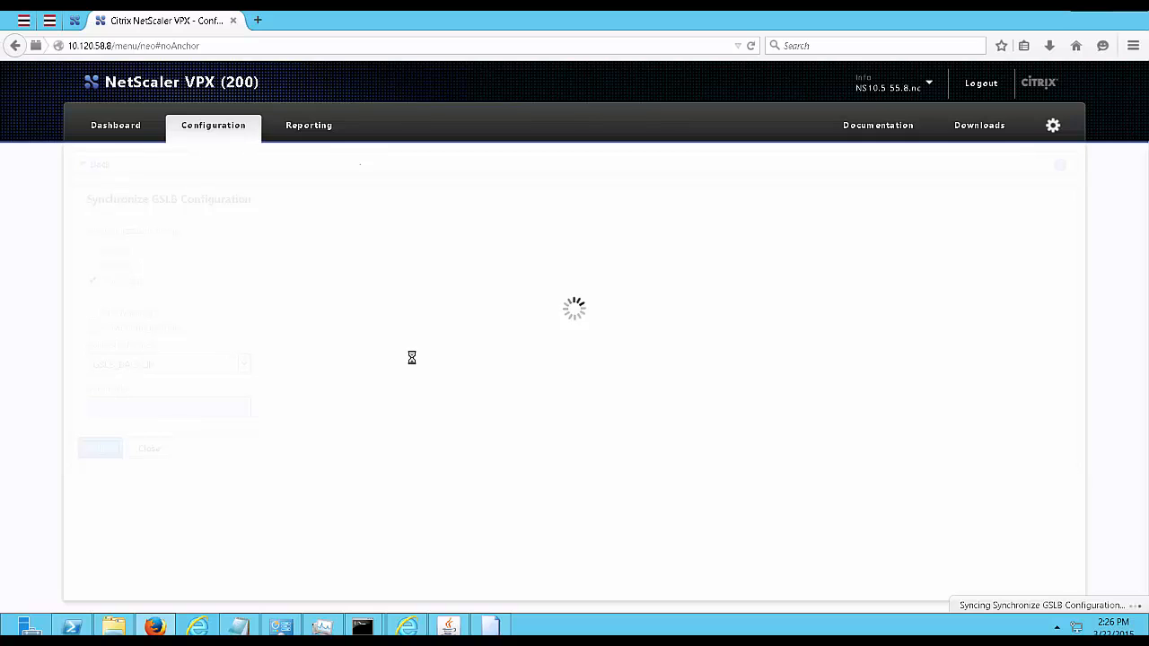
Switch back to the Seattle device and save its running configuration.
left_click(79, 25)
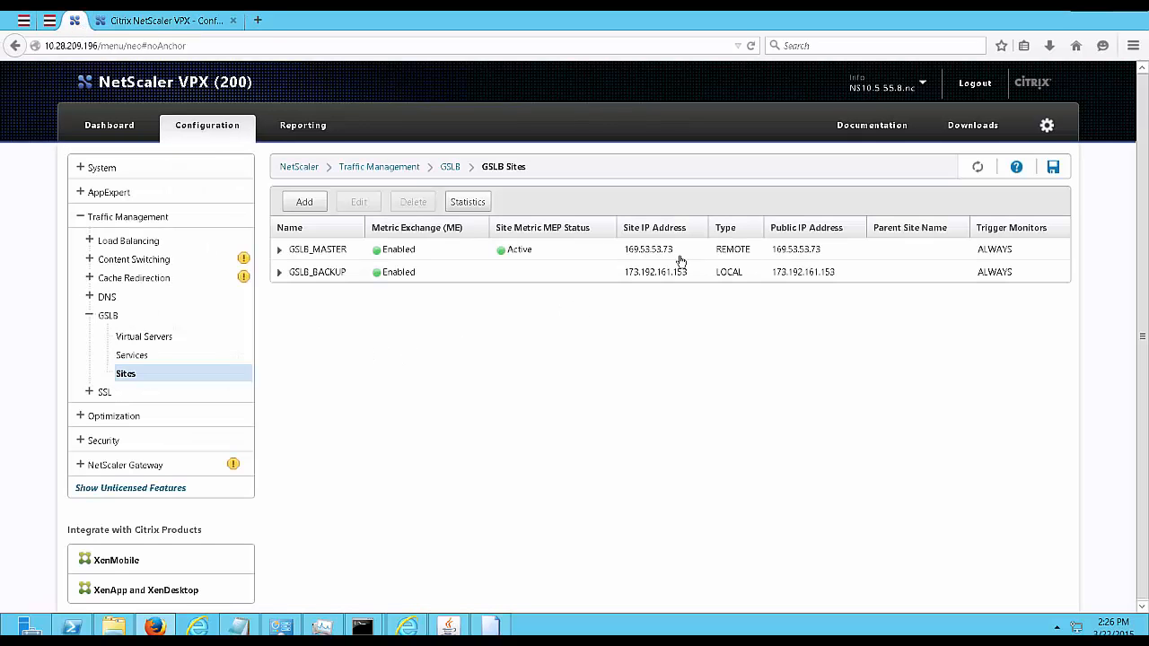
left_click(1051, 170)
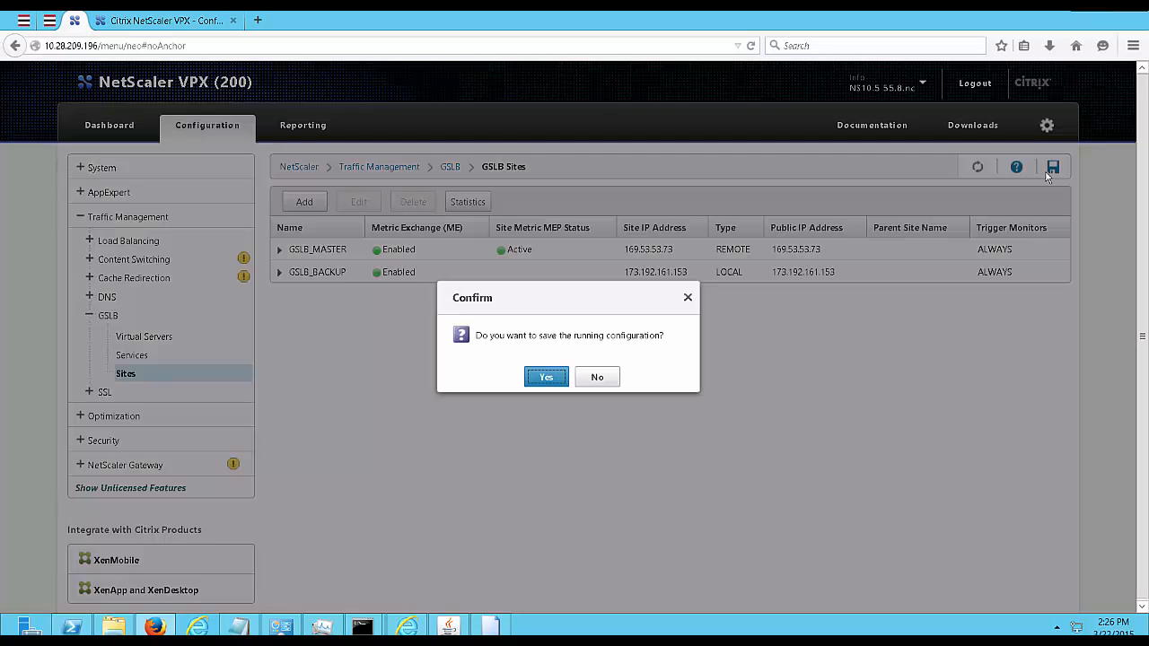
left_click(545, 378)
left_click(570, 378)
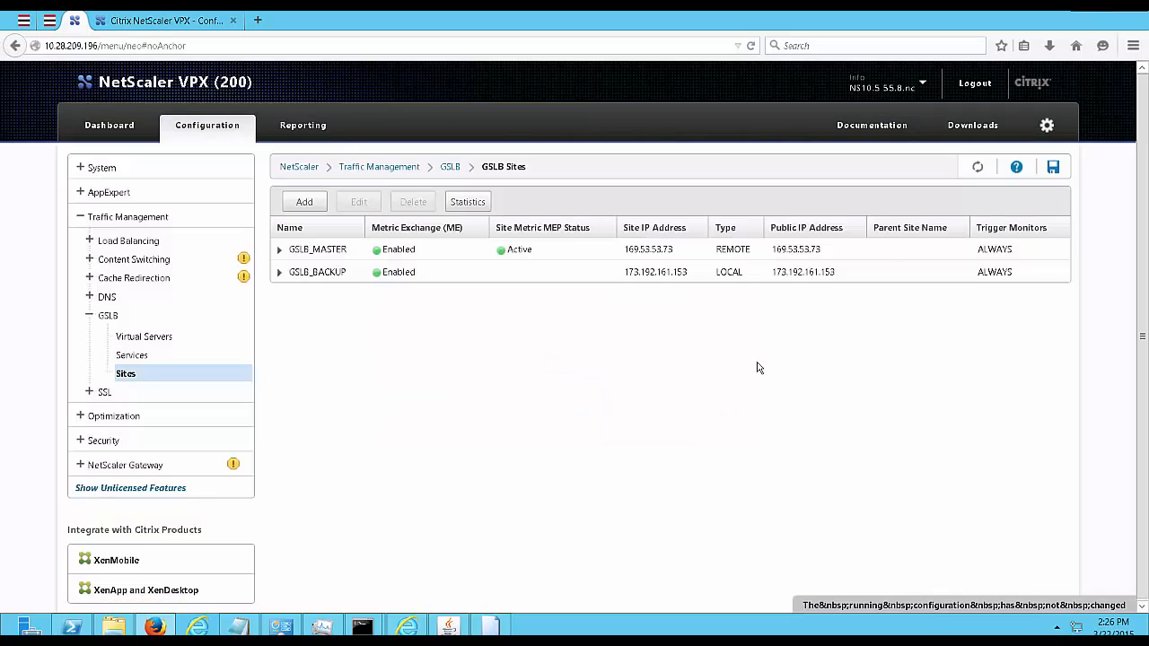
Check the synchronization progress on the Dallas device and refresh the GSLB sites list on the Seattle device.
left_click(977, 169)
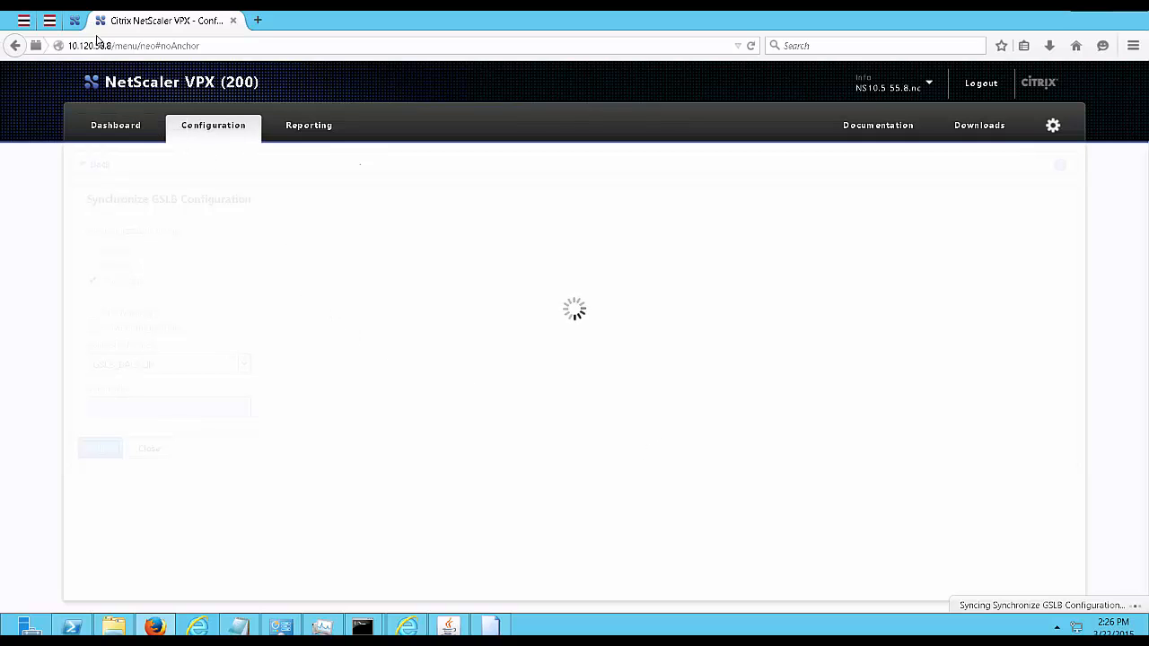
left_click(76, 23)
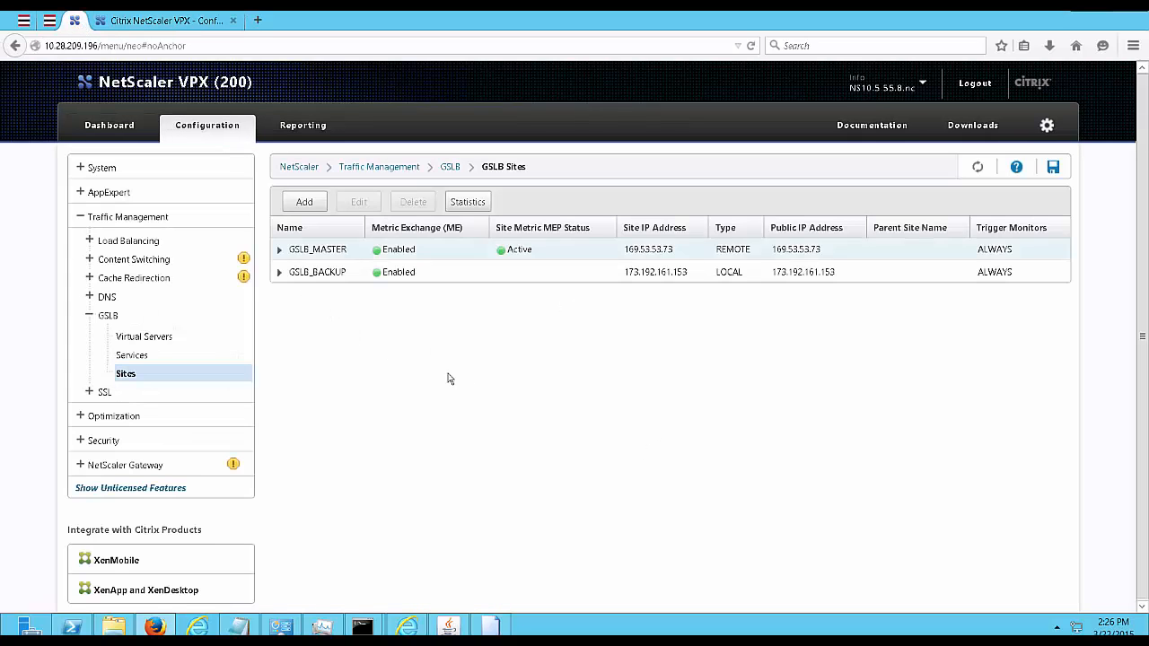
left_click(161, 22)
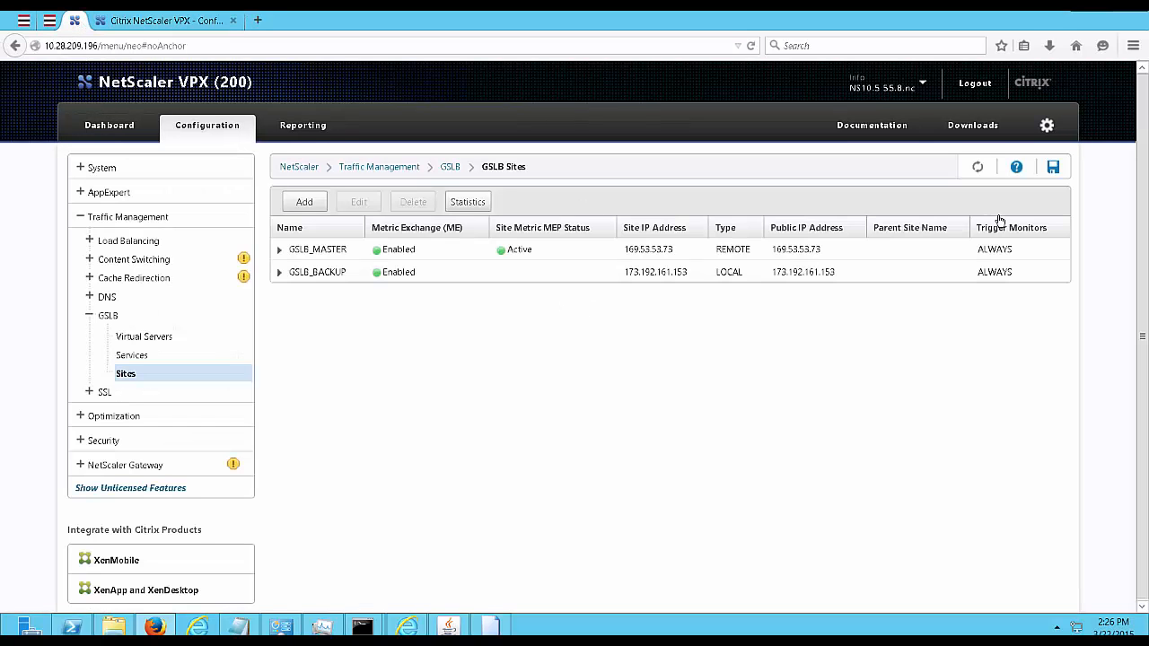
left_click(978, 170)
left_click(160, 22)
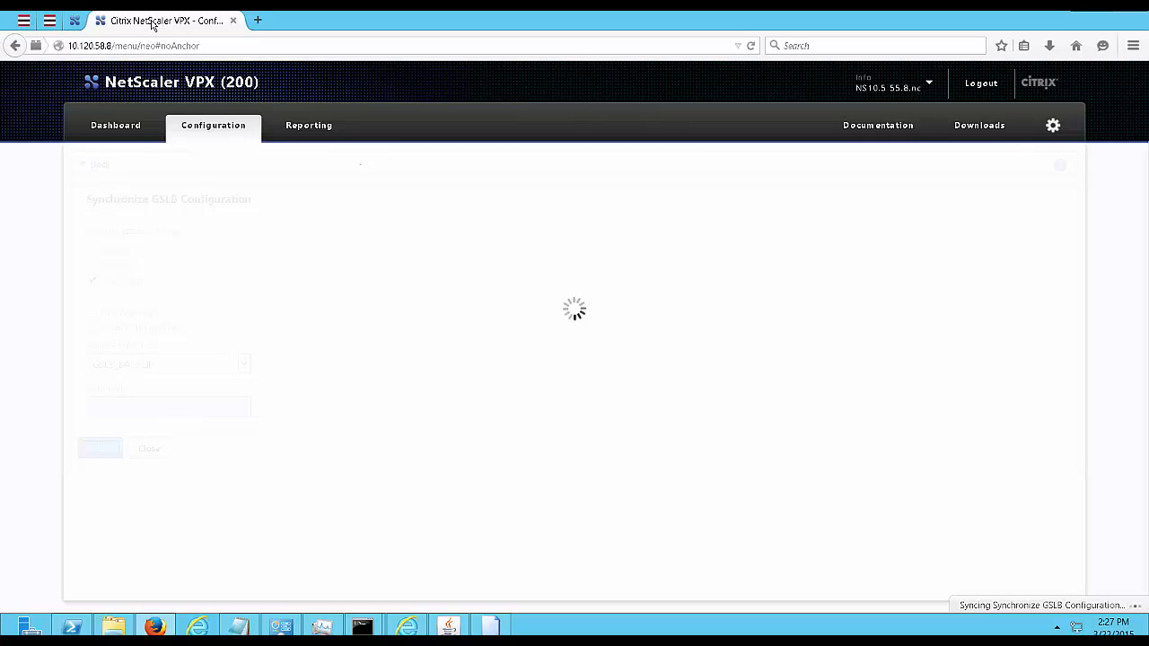
left_click(75, 21)
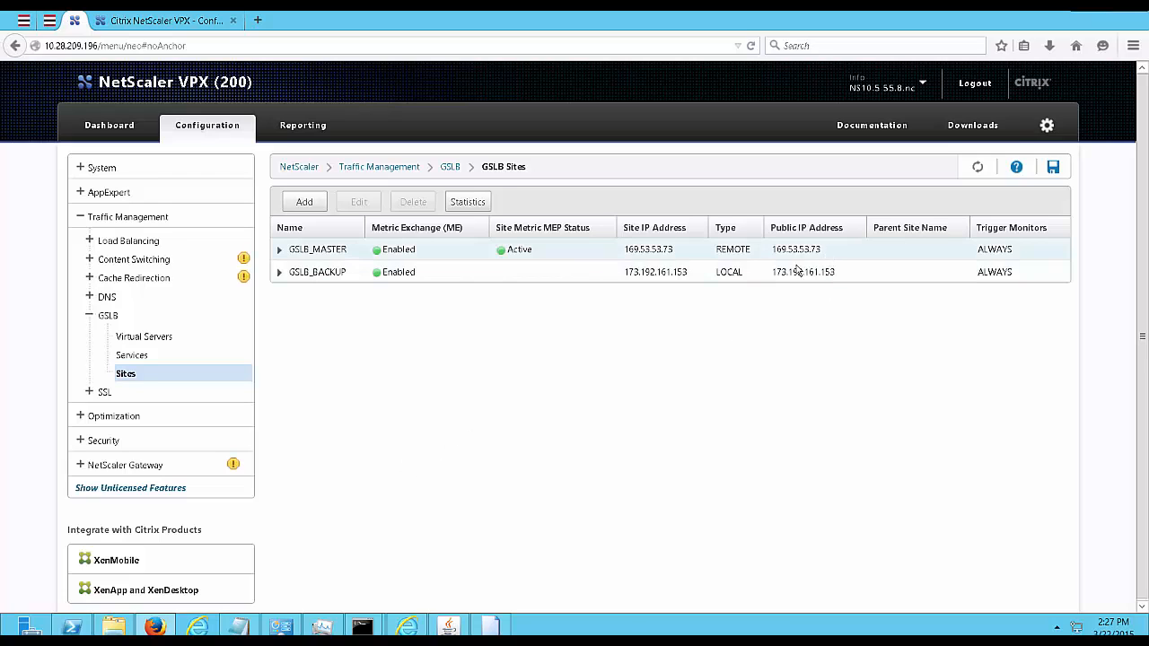
Open the GSLB virtual servers list on the Seattle device and refresh it repeatedly to check the state and health of both servers.
left_click(170, 340)
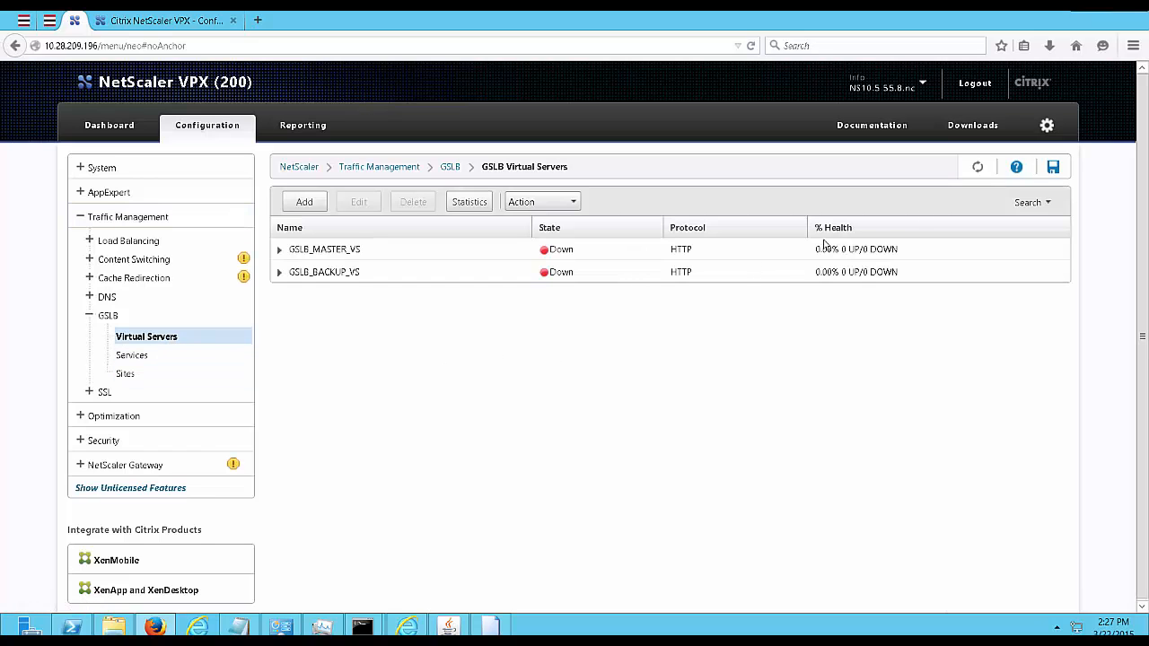
left_click(977, 172)
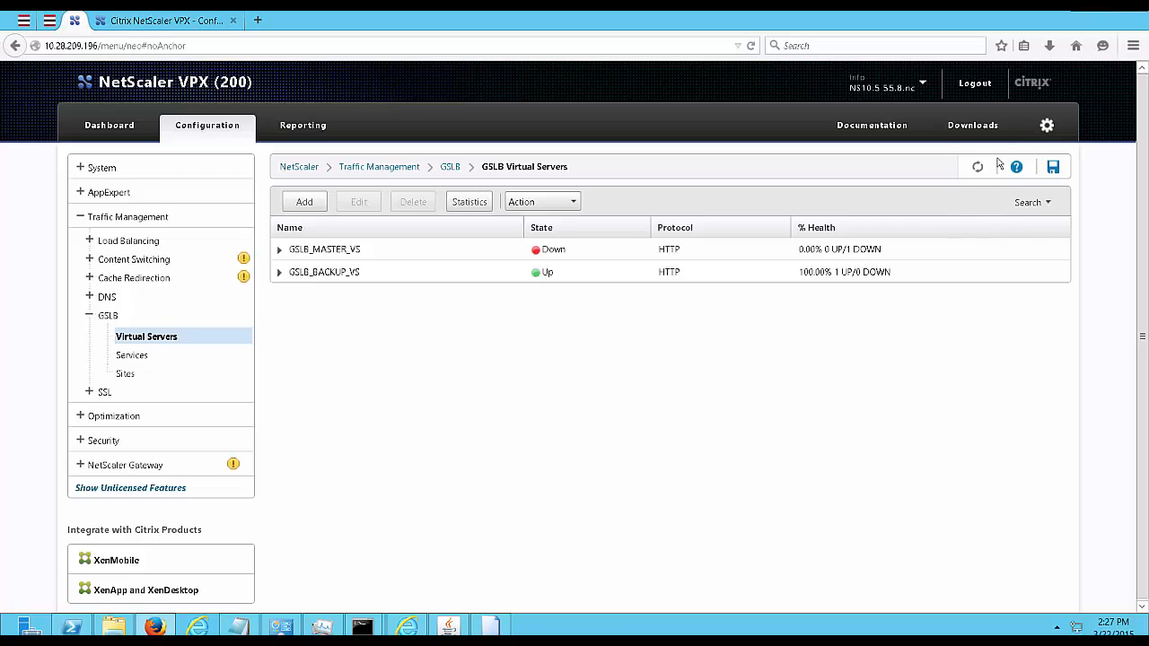
left_click(976, 169)
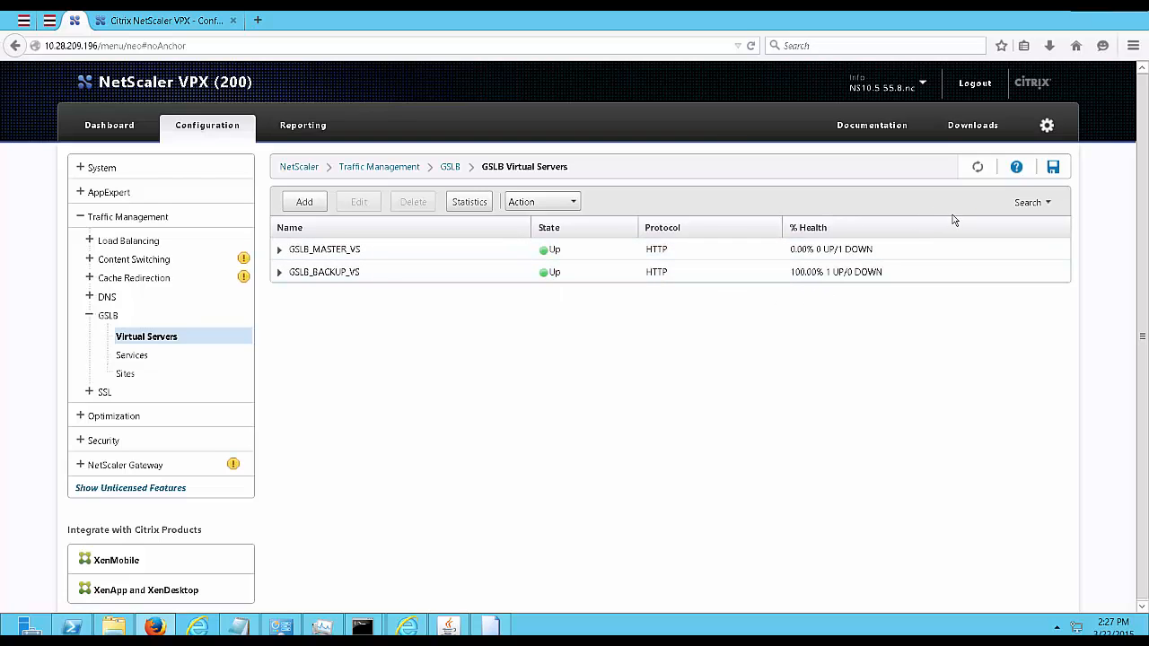
left_click(977, 168)
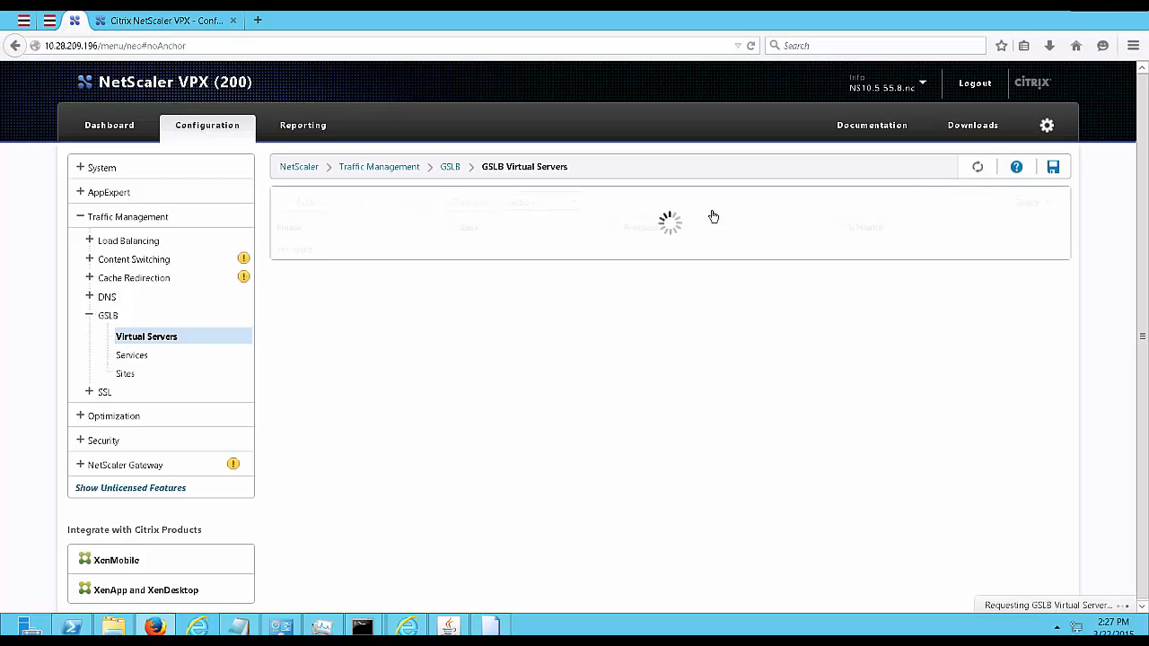
left_click(979, 169)
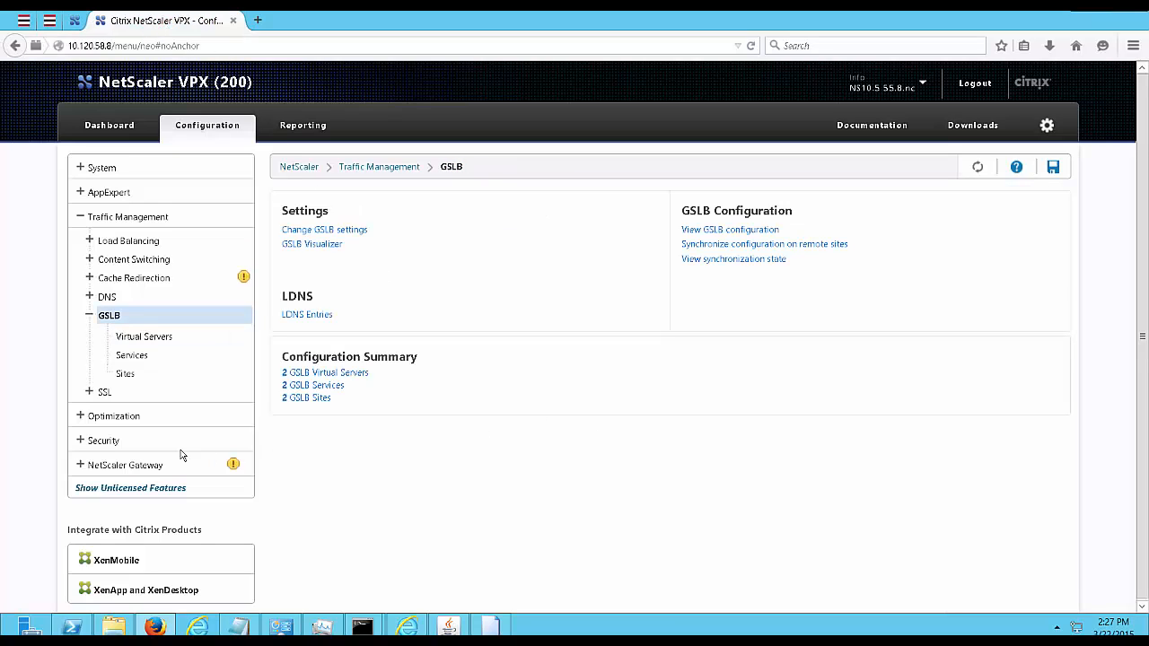
Check the state of the GSLB virtual servers and GSLB services on the Dallas device.
left_click(146, 340)
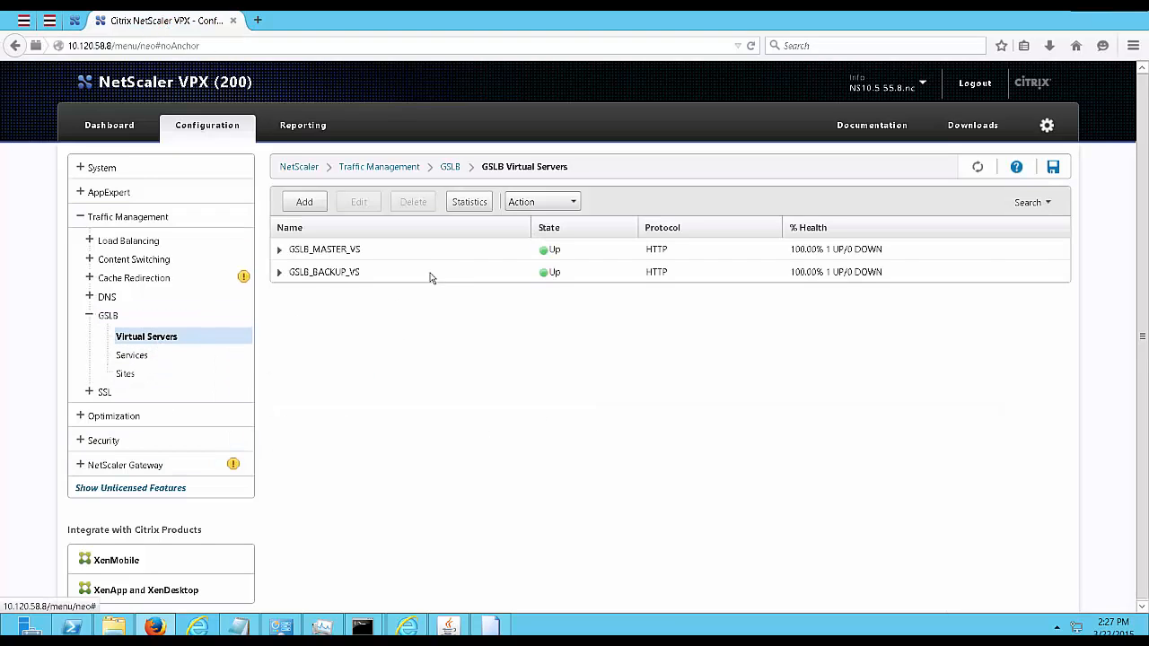
left_click(976, 170)
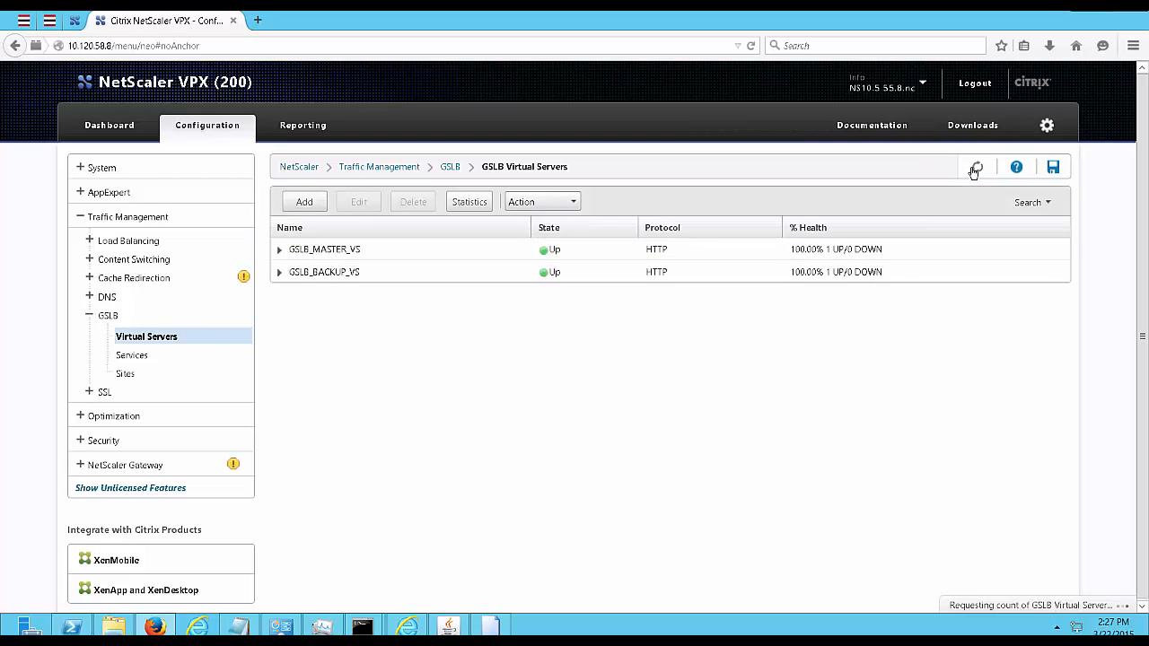
left_click(144, 357)
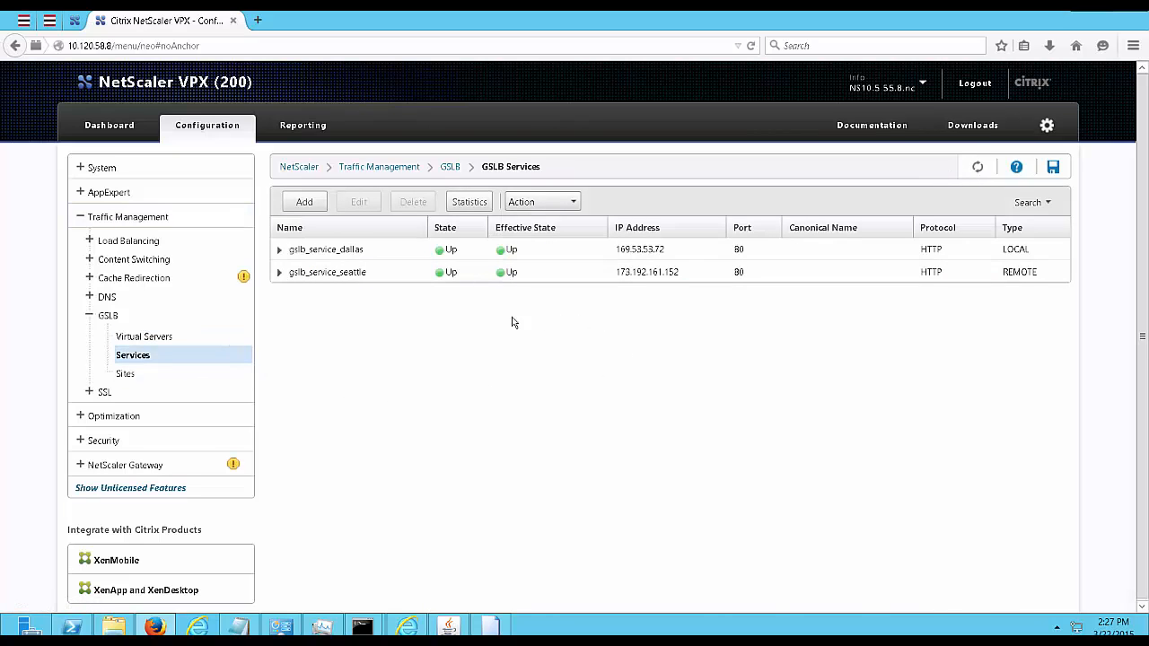
Check the GSLB sites list on the Dallas device and refresh the GSLB virtual servers list on the Seattle device.
left_click(128, 375)
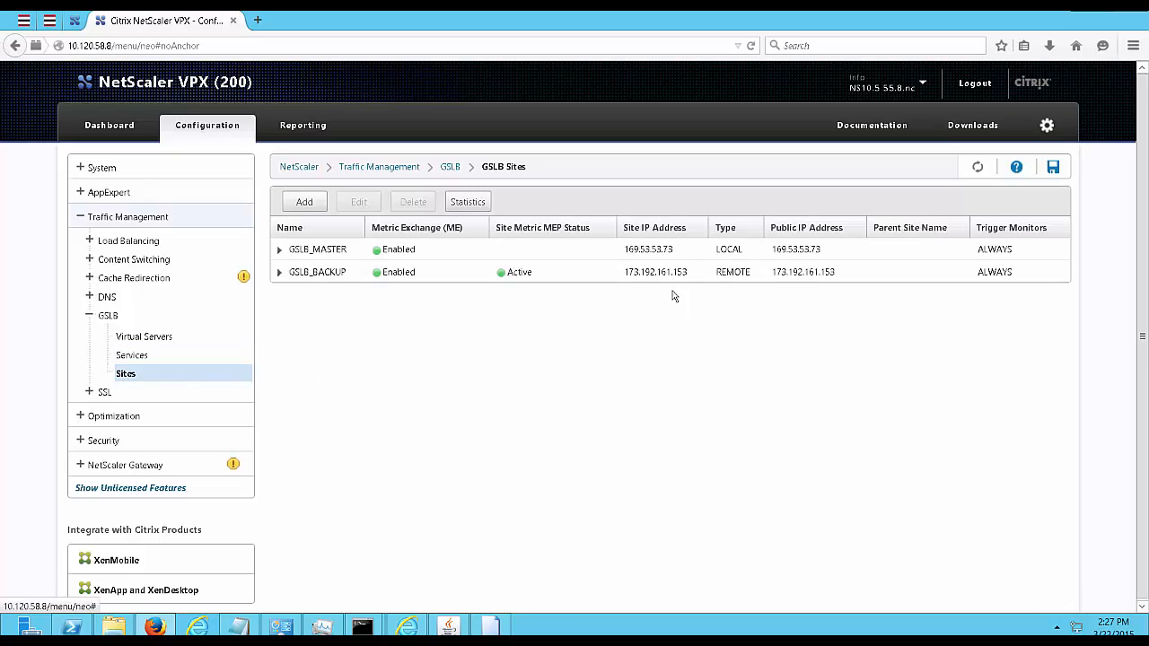
left_click(979, 167)
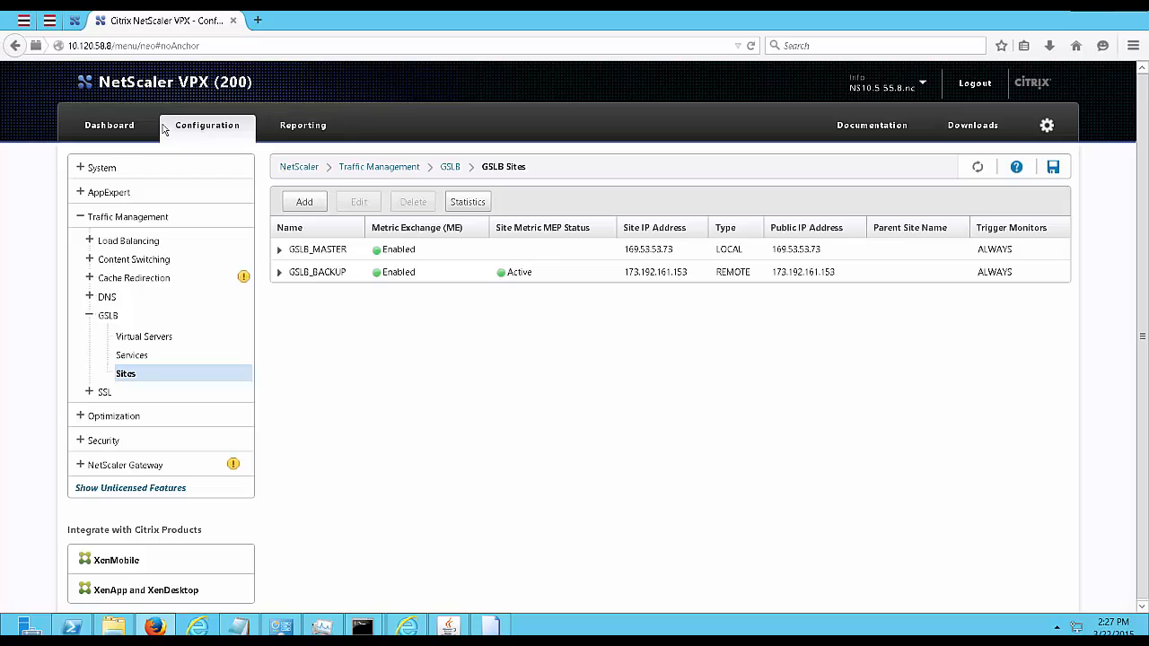
left_click(75, 21)
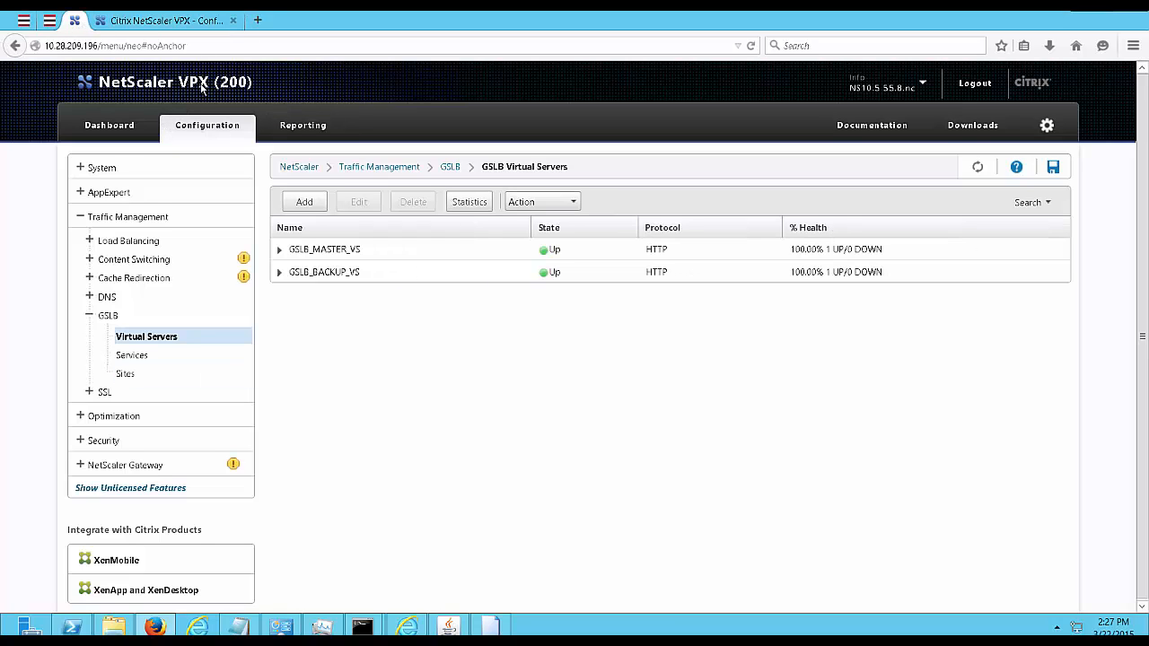
left_click(976, 168)
Switch to the command prompt used for name lookups and recall the nslookup webservice.marko.com command without running it.
mouse_move(374, 629)
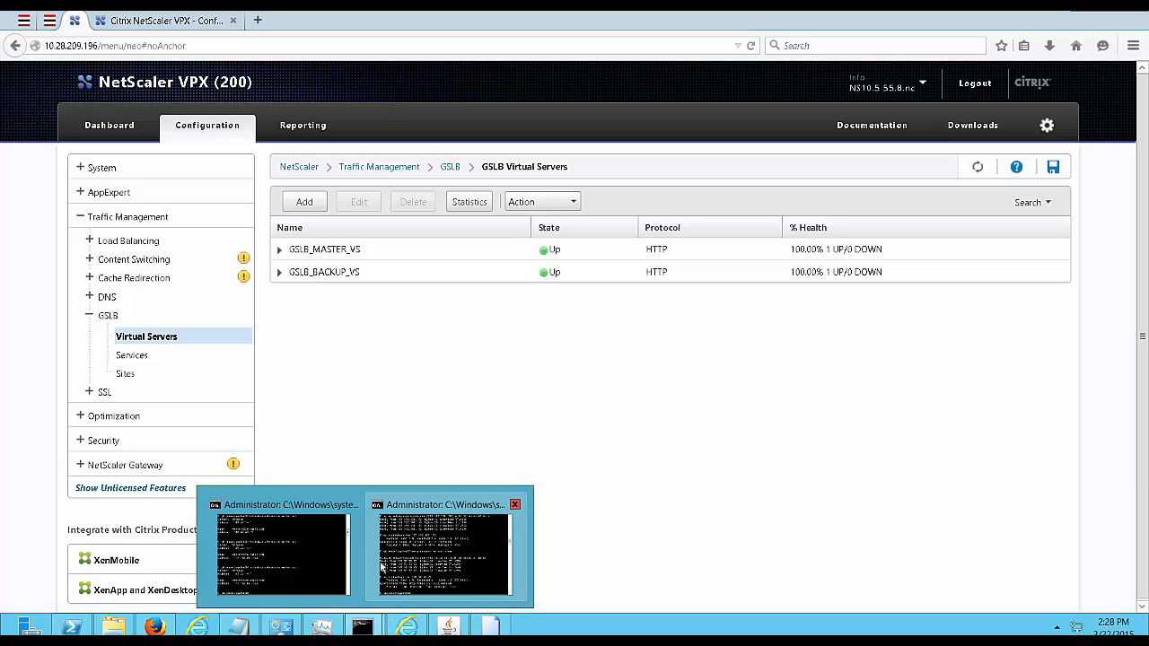
left_click(342, 563)
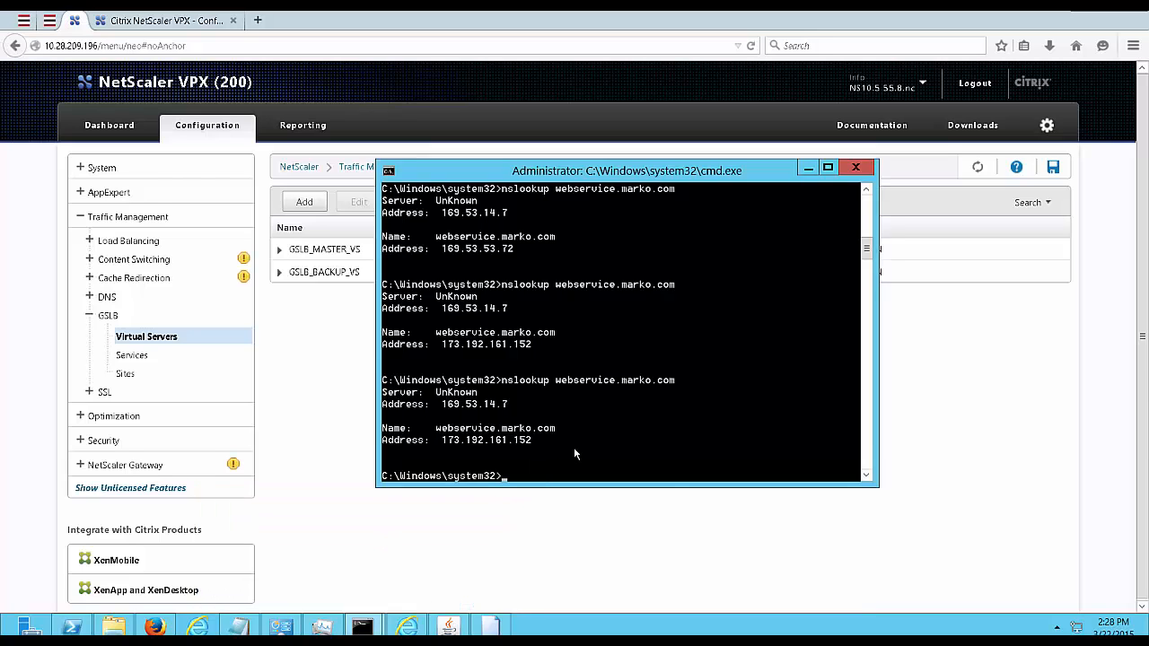
key("Up")
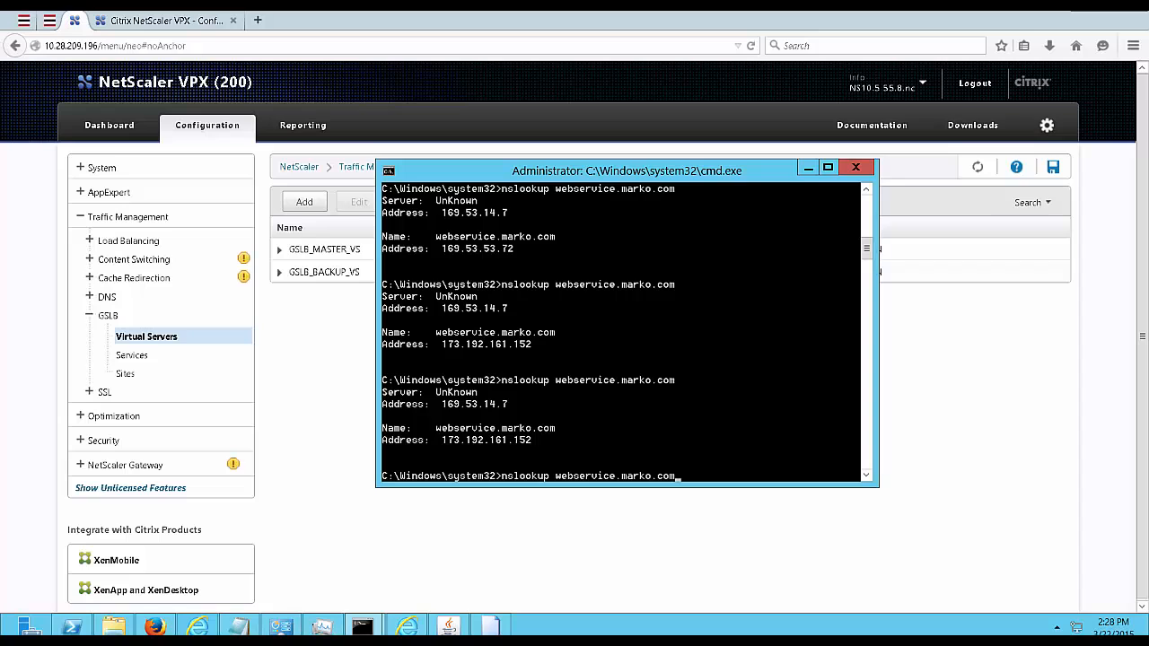
left_click(281, 627)
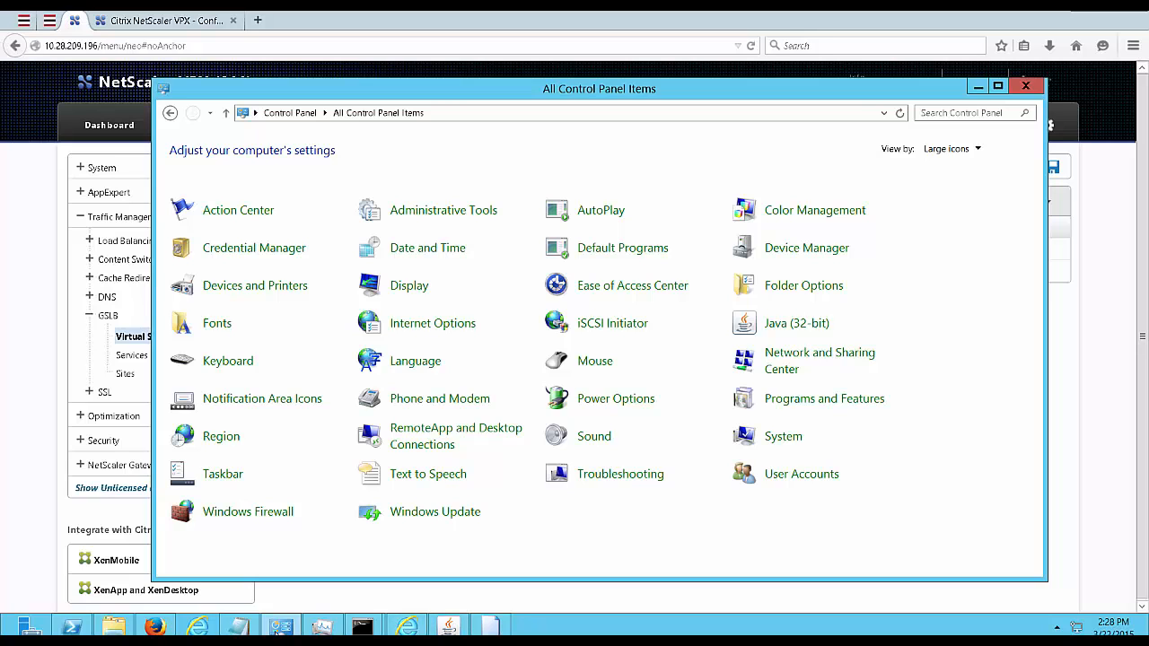
left_click(277, 628)
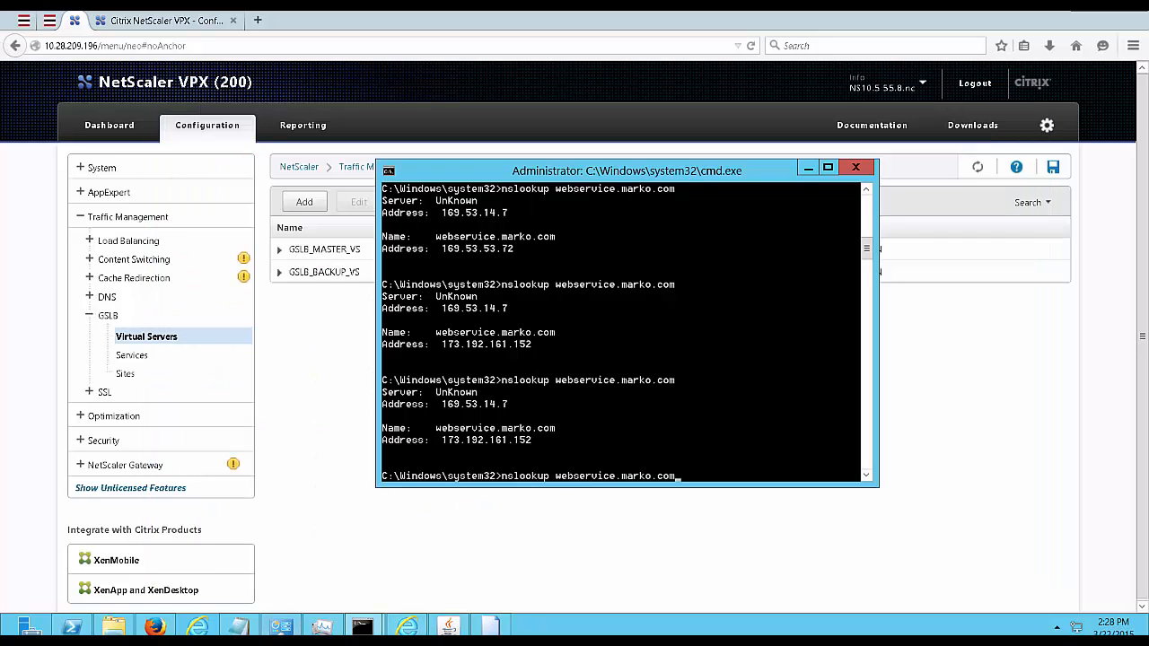
Check the DNS server addresses in the TCP/IPv4 properties of the PublicNetwork-A connection in Network and Sharing Center.
mouse_move(280, 627)
left_click(280, 552)
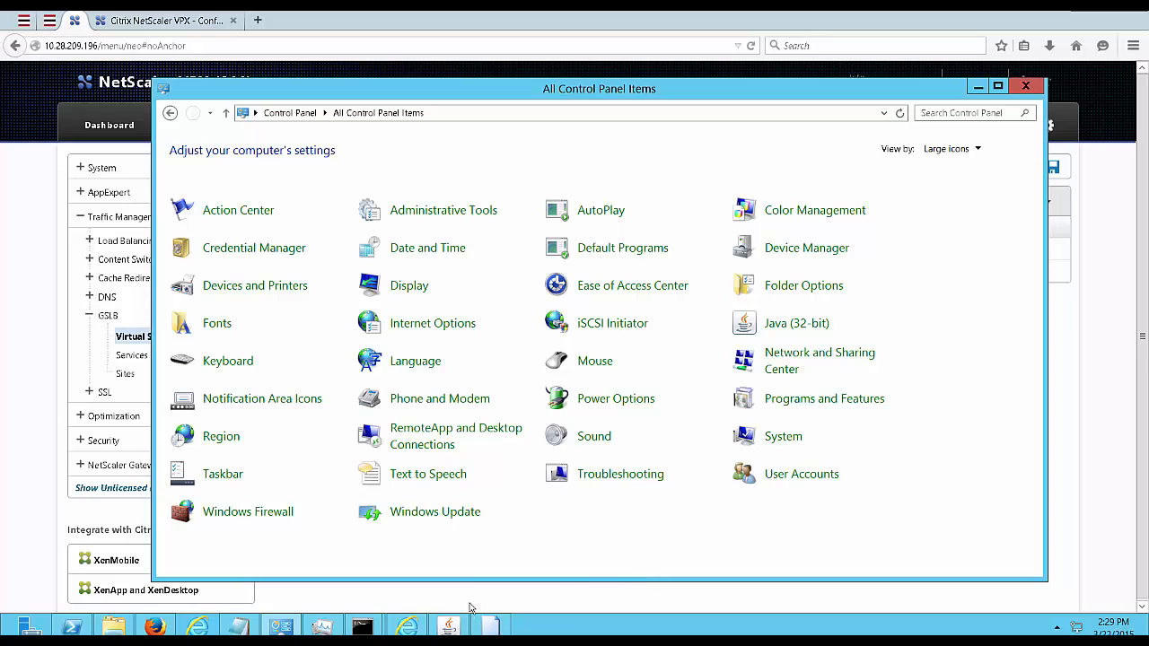
left_click(847, 357)
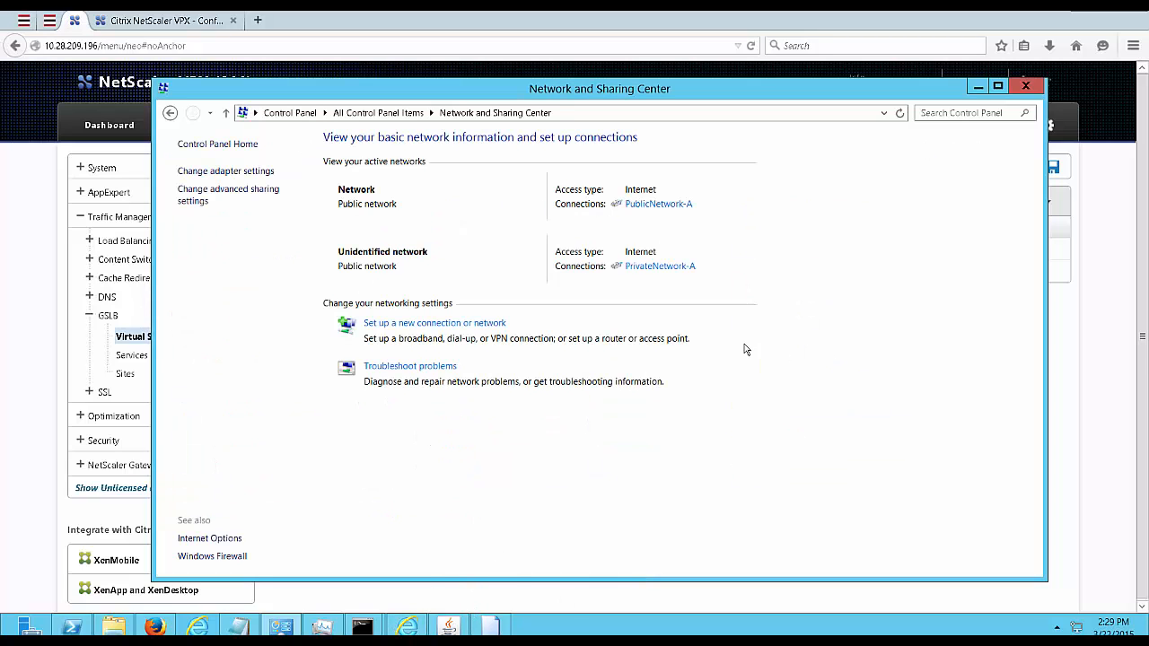
left_click(650, 205)
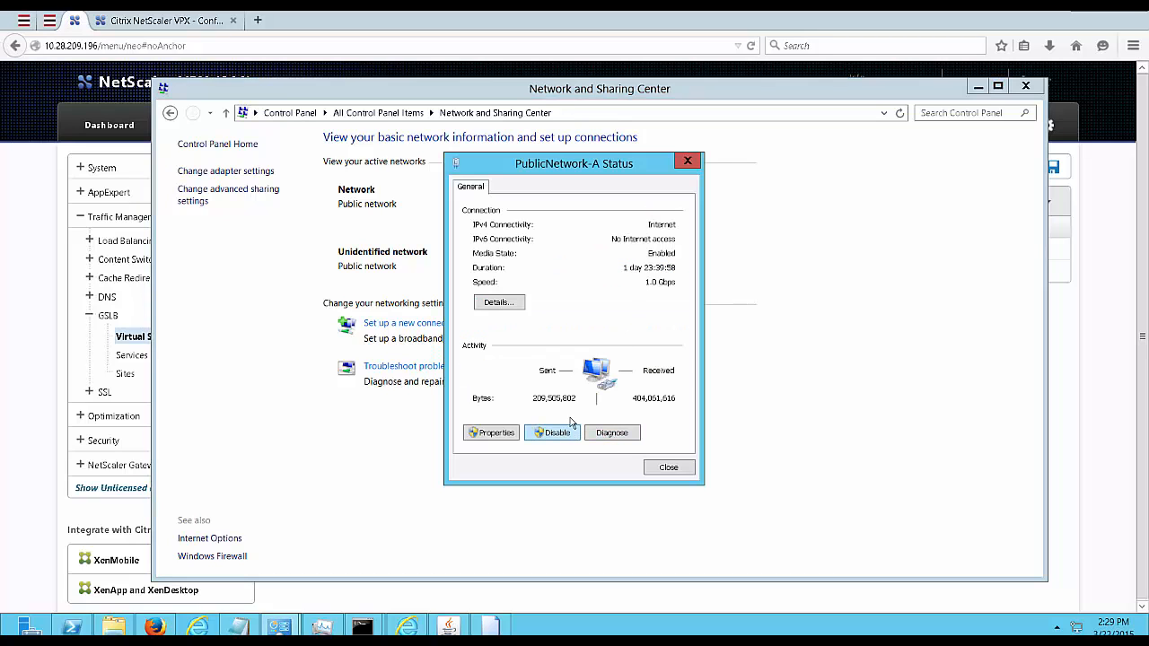
left_click(494, 433)
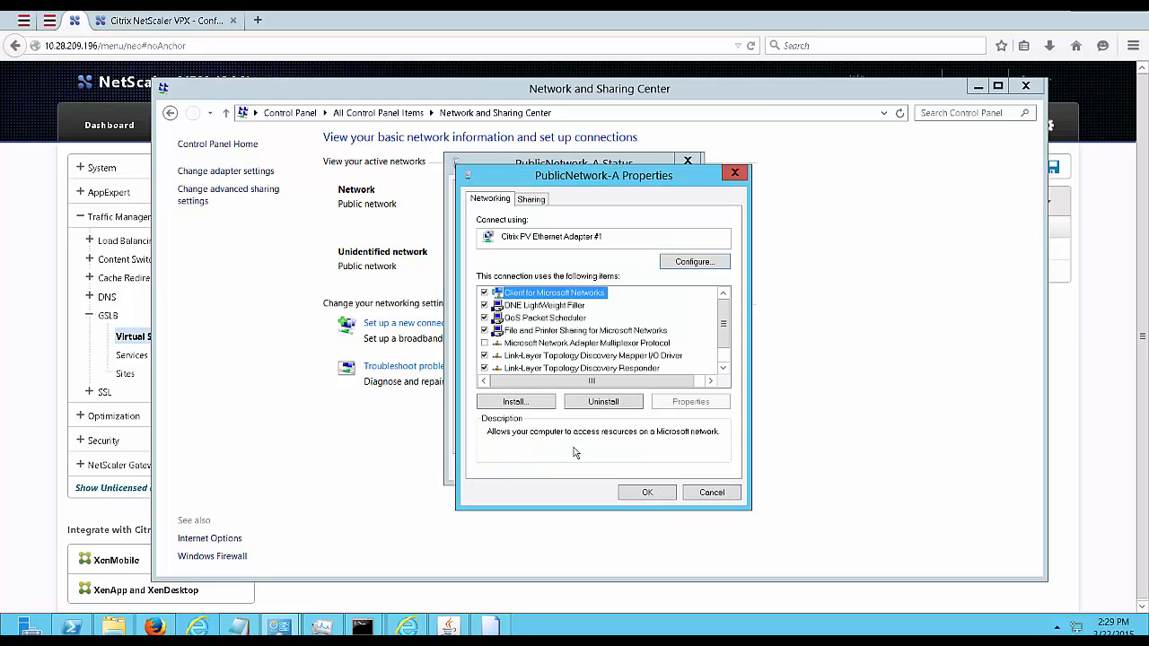
scroll(719, 337, "down", 1)
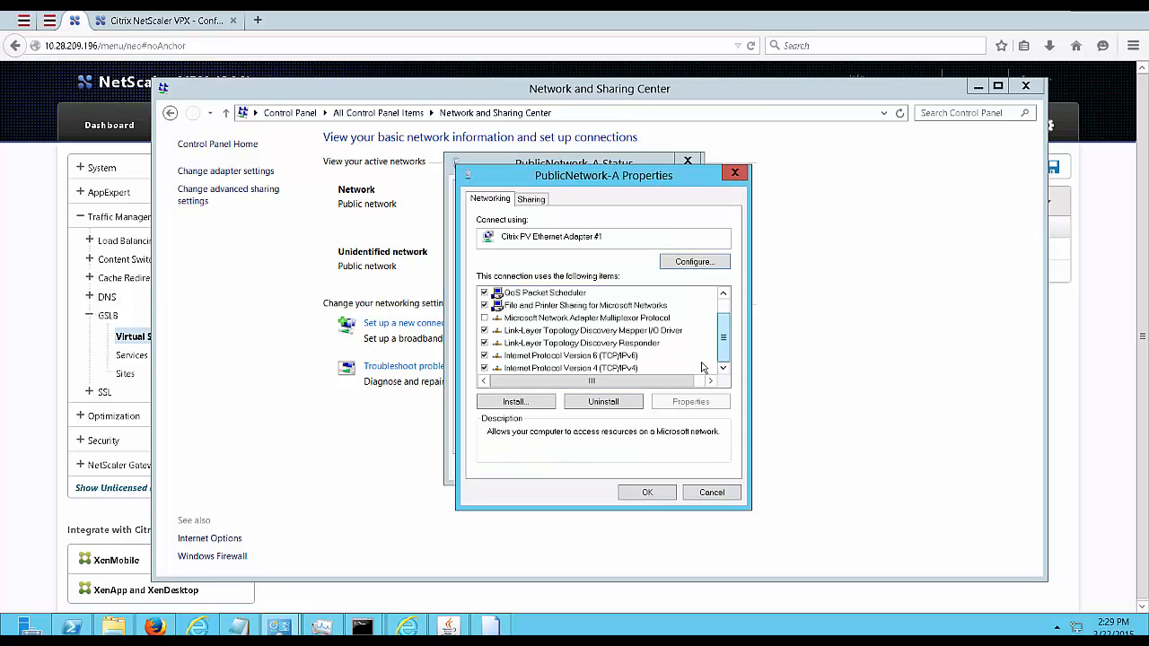
left_click(626, 369)
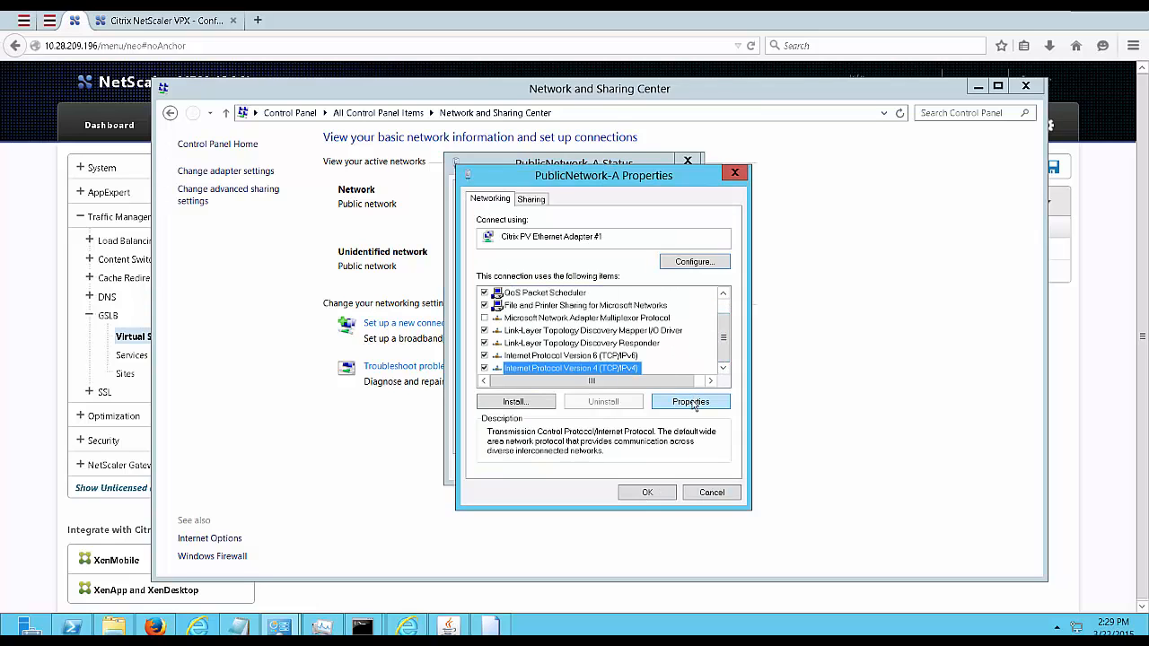
left_click(693, 402)
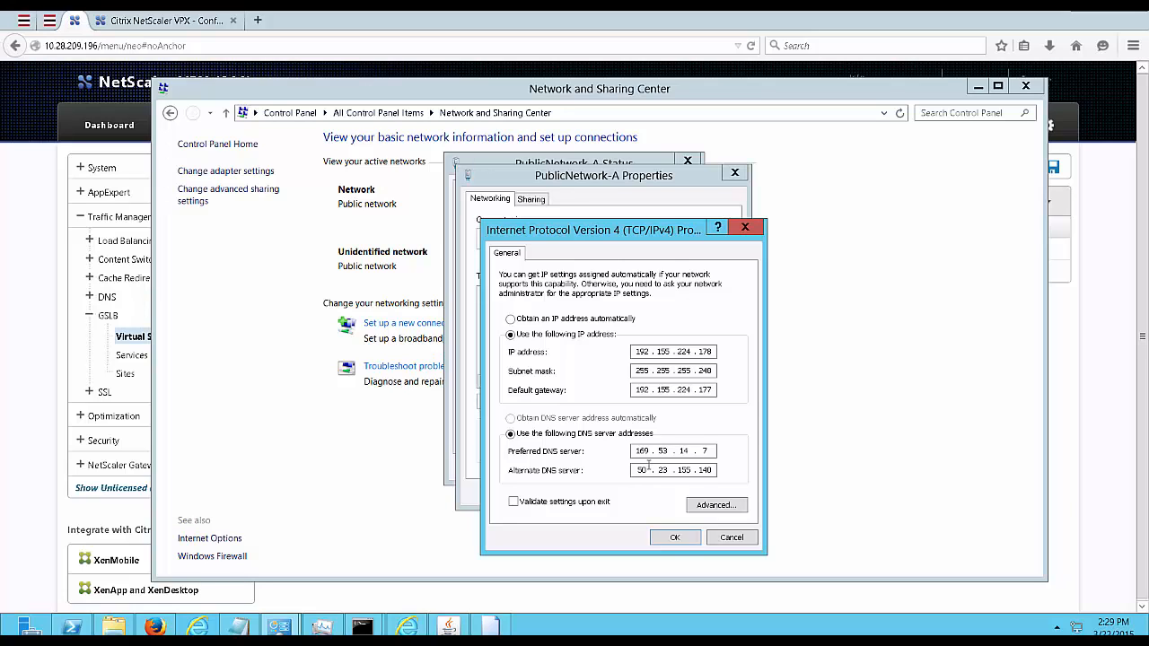
left_click(675, 537)
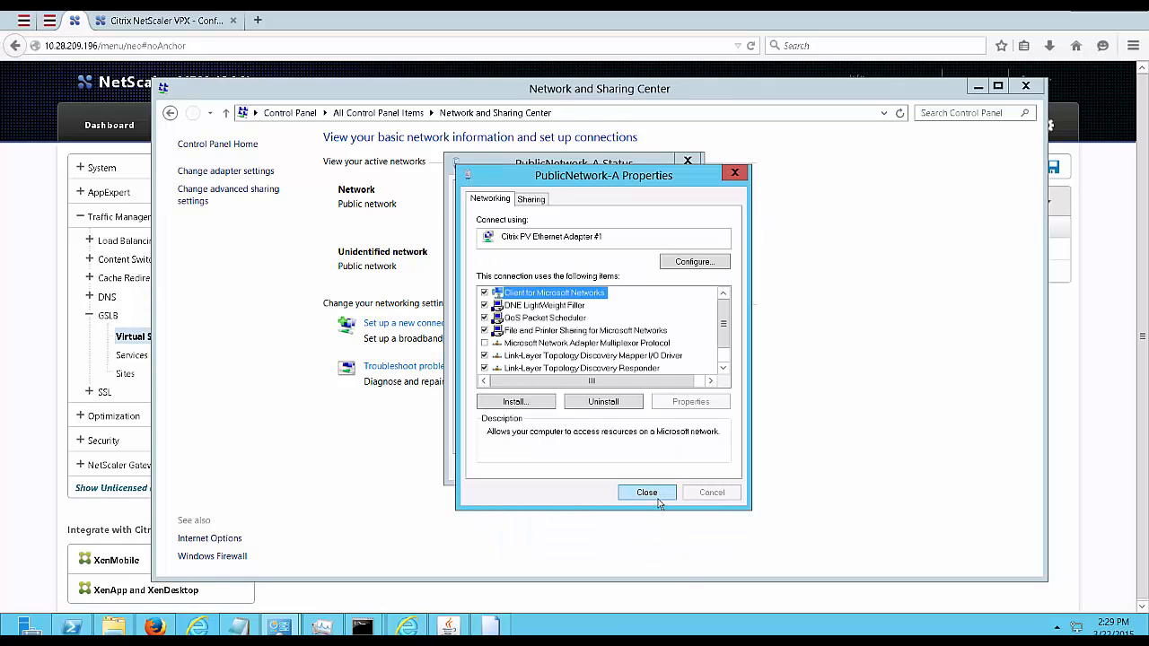
left_click(647, 493)
Return to the command prompt and run nslookup webservice.marko.com twice to check which addresses it resolves to.
mouse_move(362, 626)
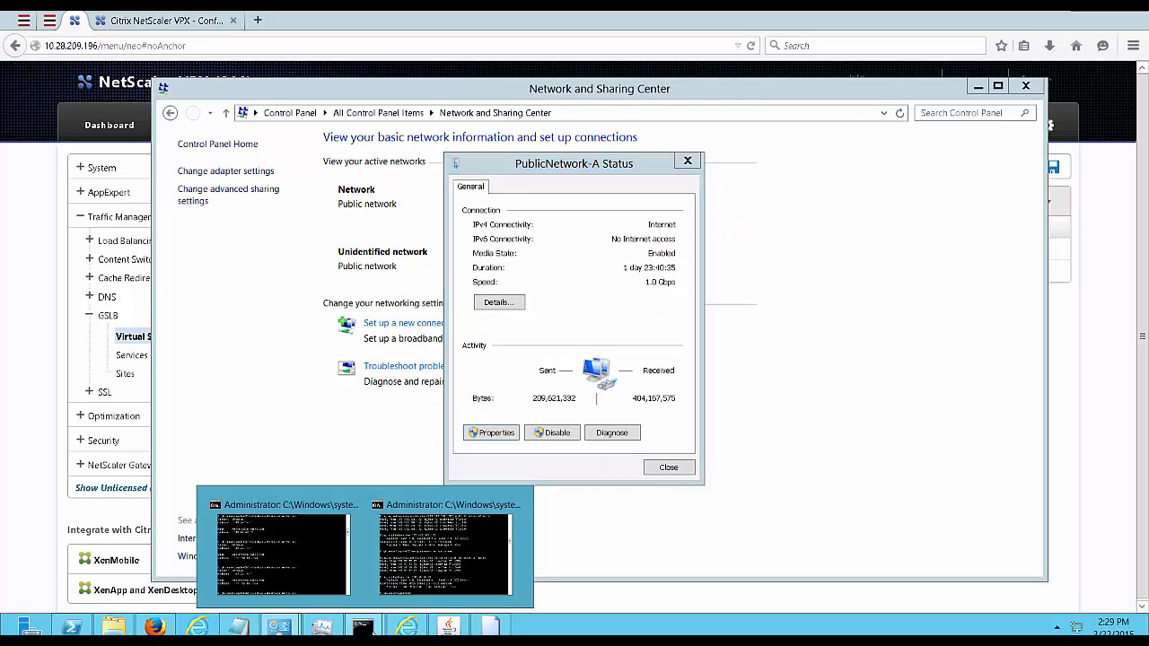
left_click(316, 565)
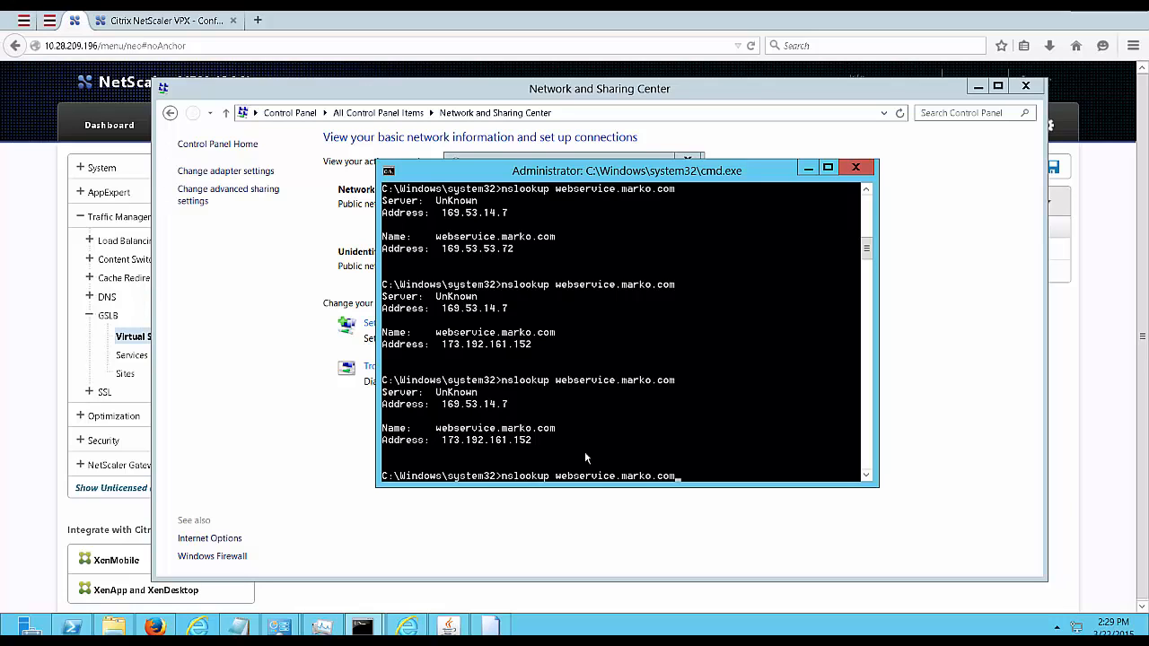
key("Return")
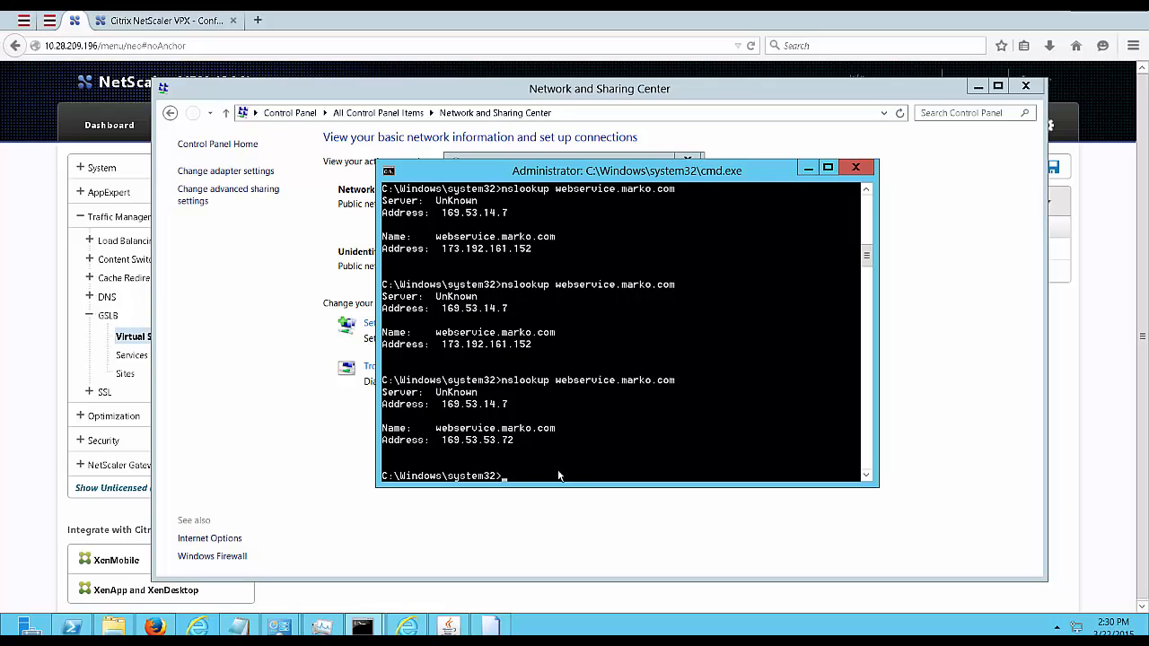
key("Up")
key("Return")
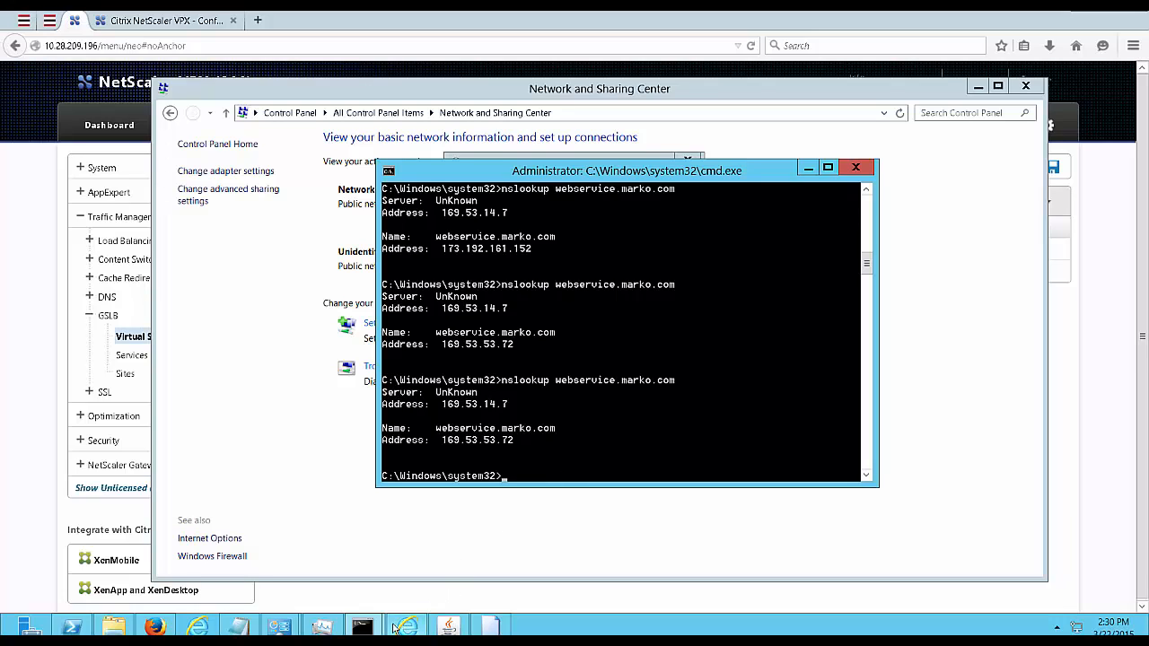
Ping webservice.marko.com from the other command prompt window.
mouse_move(378, 628)
left_click(428, 597)
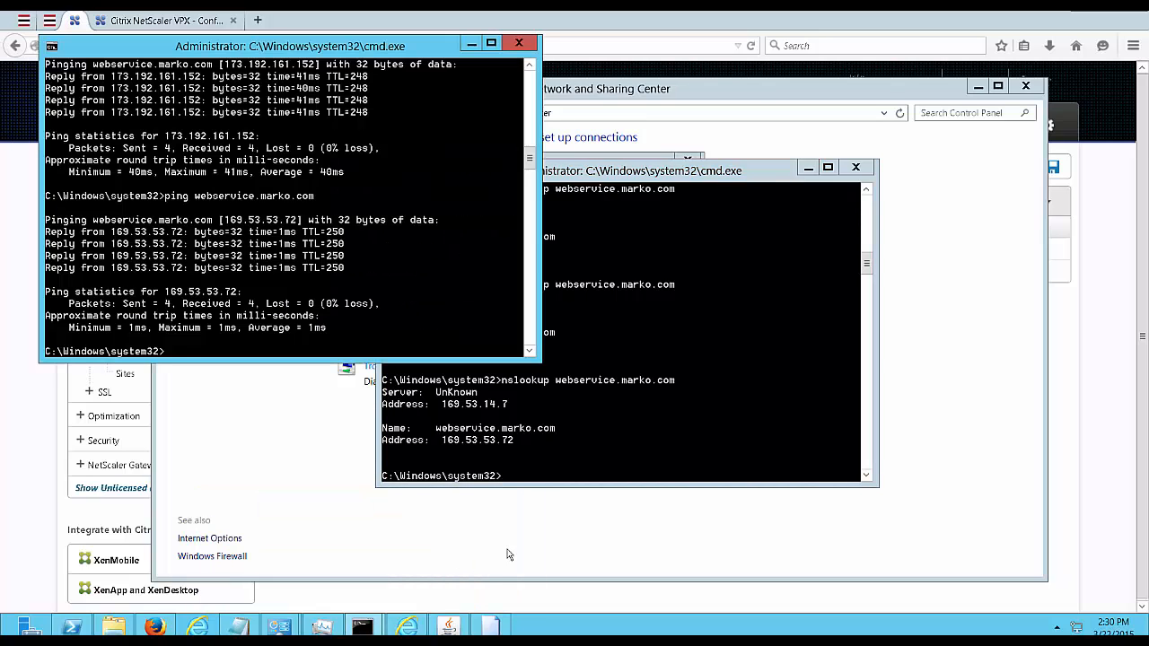
type("ping")
key("BackSpace")
key("BackSpace")
key("BackSpace")
key("BackSpace")
key("Up")
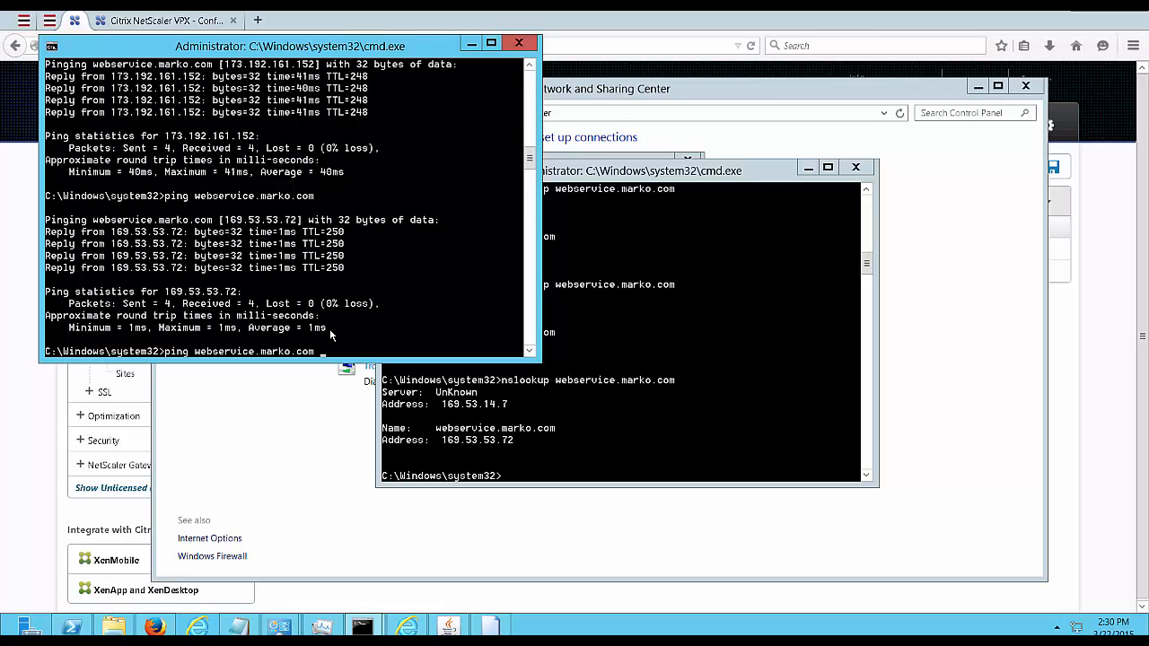
key("Return")
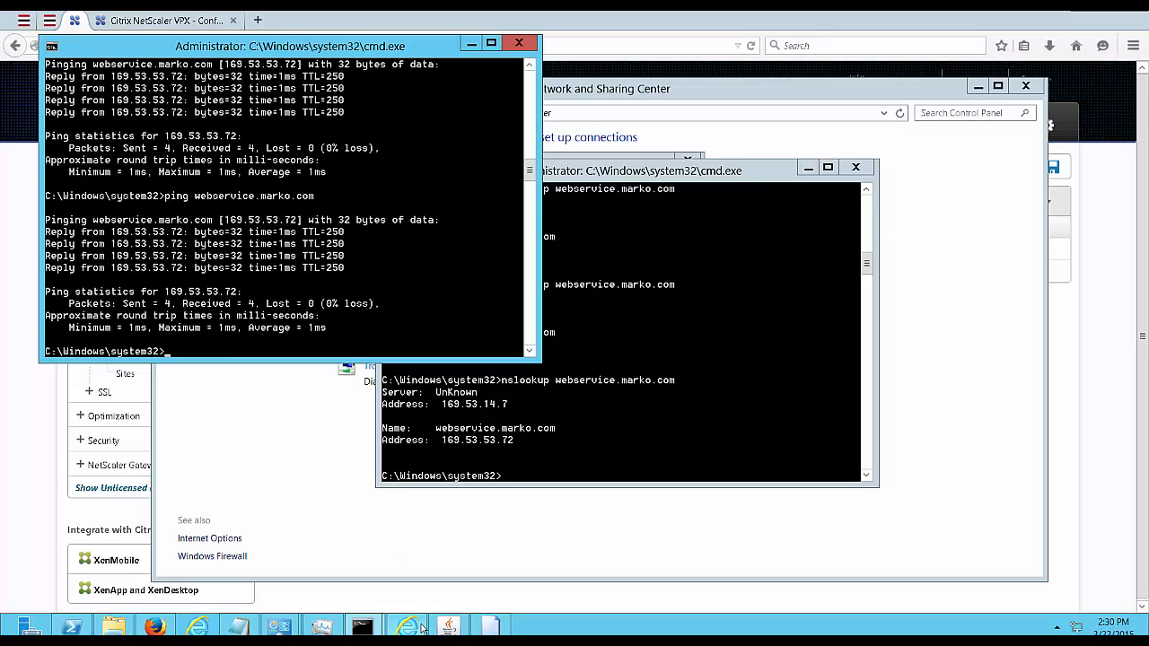
Close all open Internet Explorer windows showing the Google page.
mouse_move(406, 626)
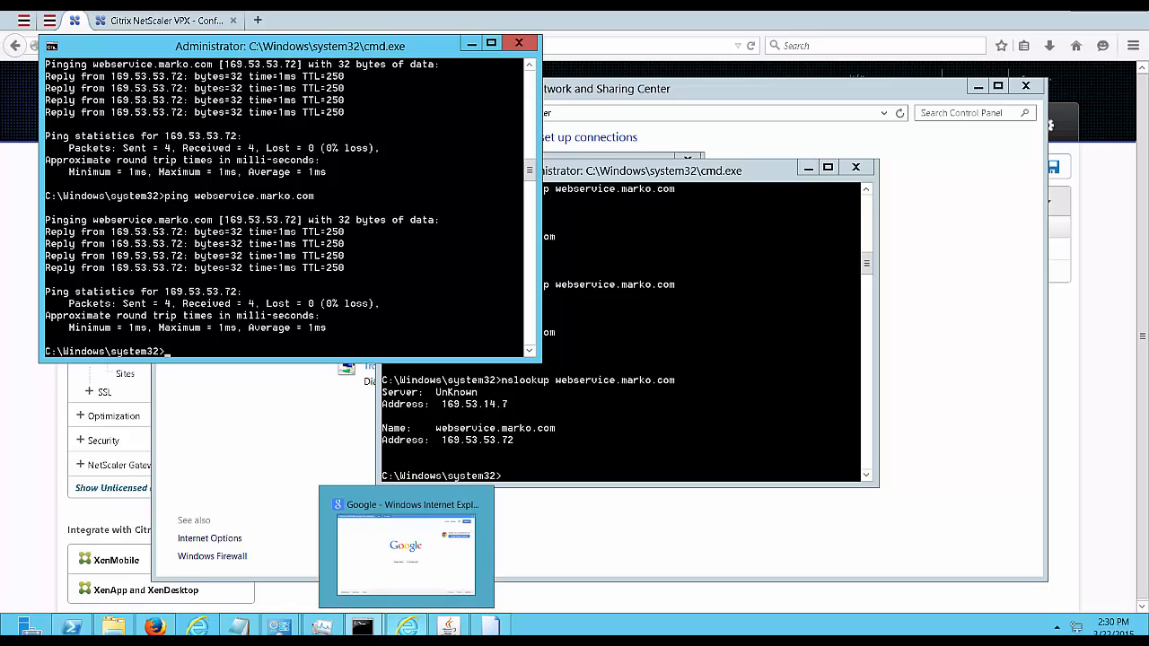
left_click(415, 562)
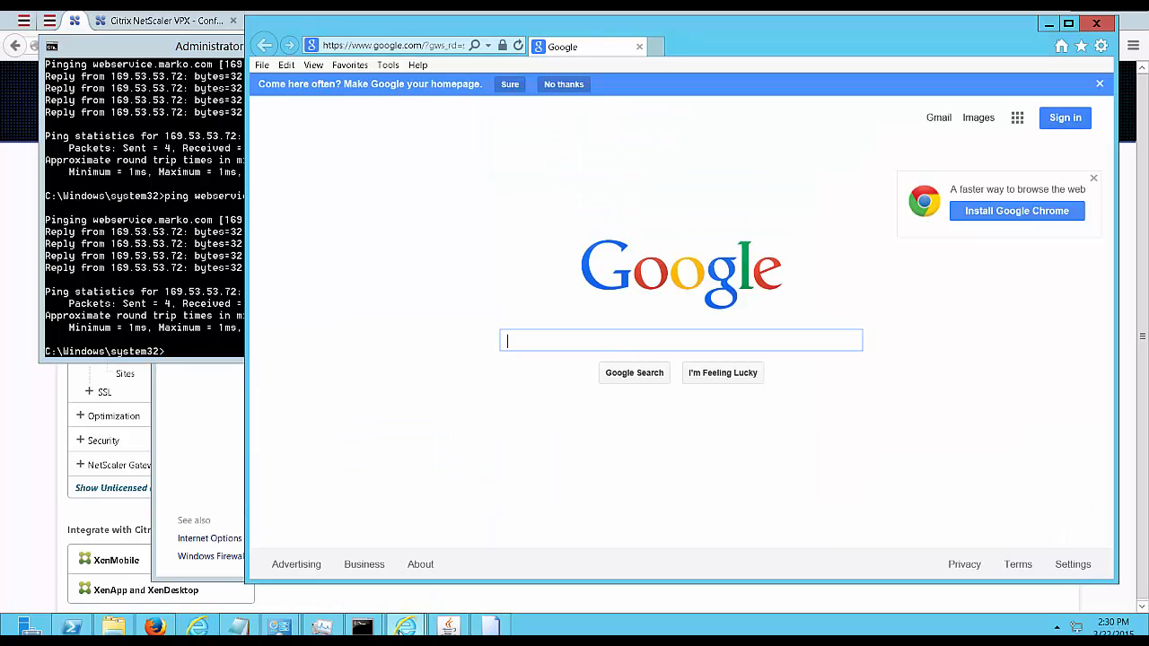
left_click(407, 626)
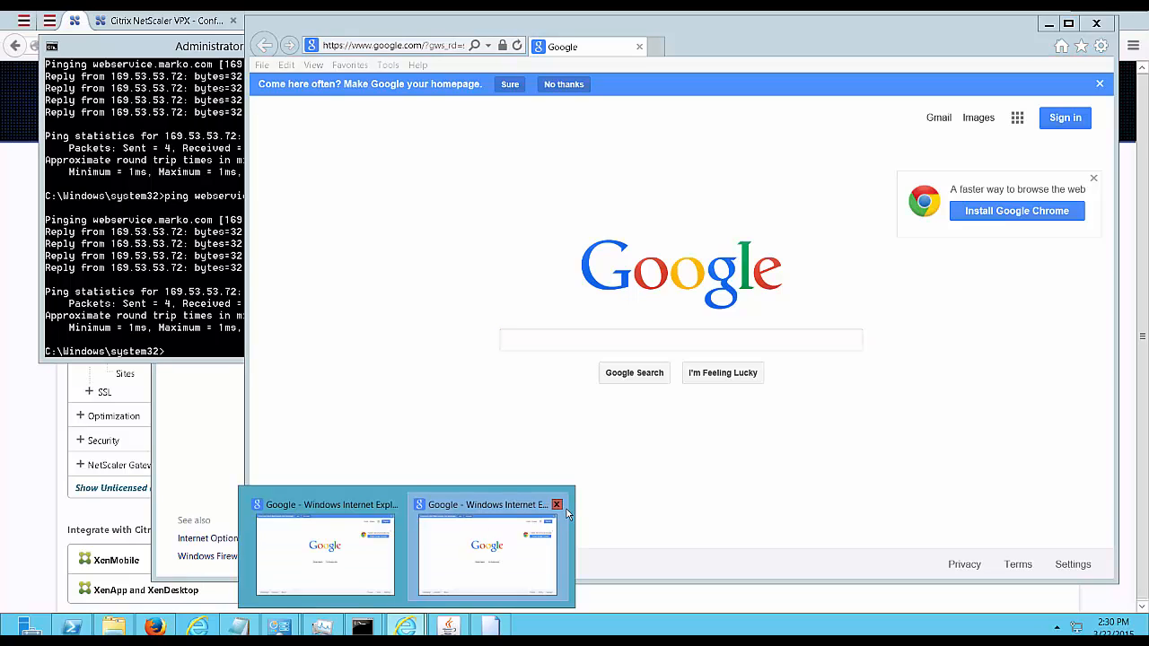
left_click(531, 531)
left_click(406, 626)
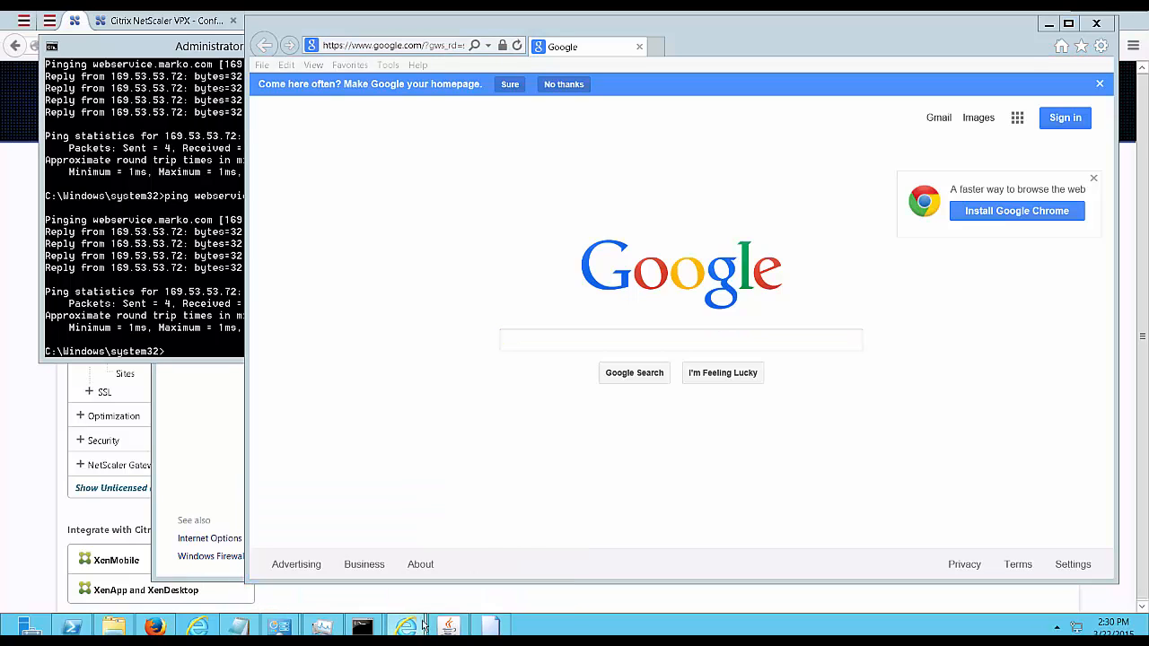
left_click(395, 505)
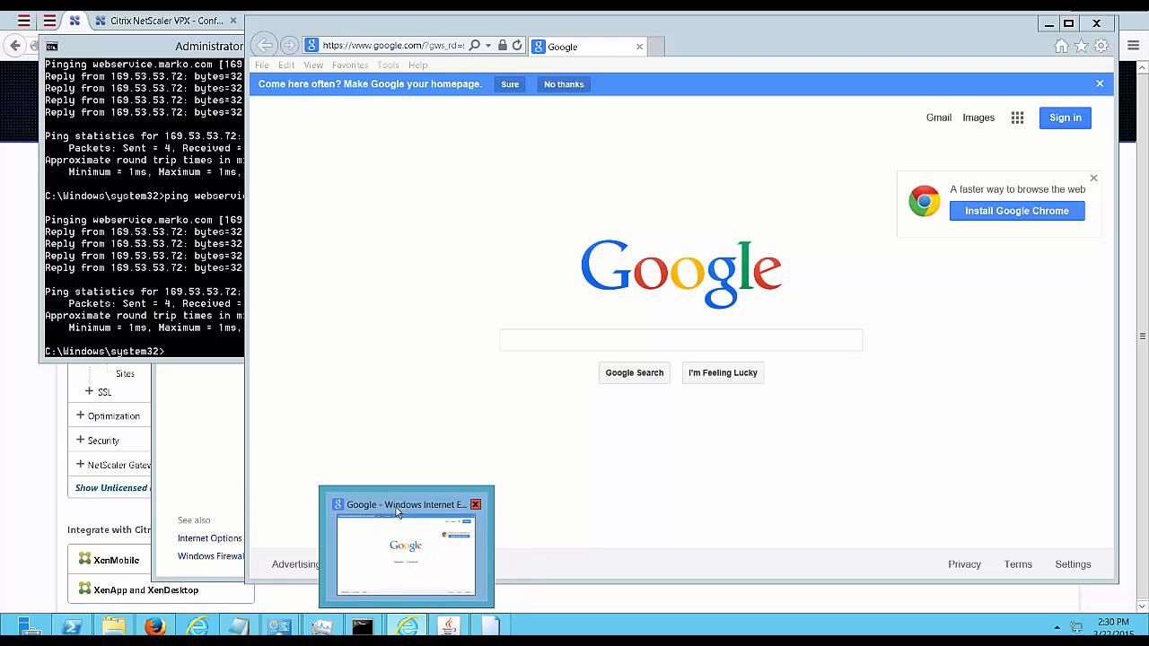
left_click(476, 505)
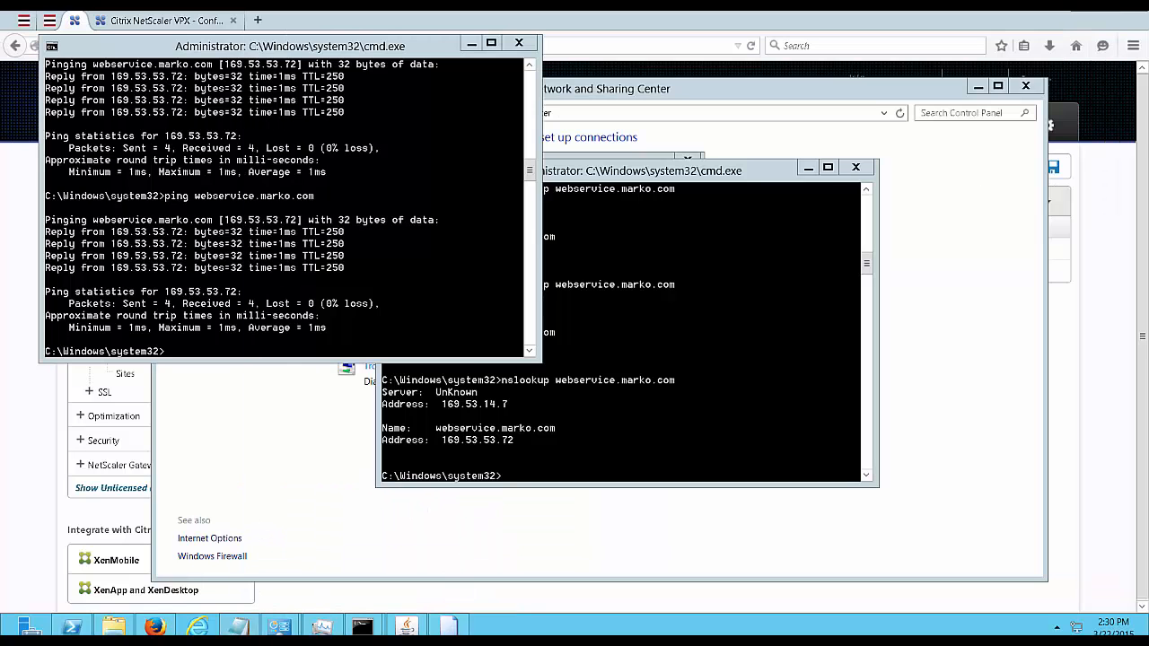
Open a new Internet Explorer window and delete its browsing history, including temporary files, cookies, form data and passwords.
left_click(198, 627)
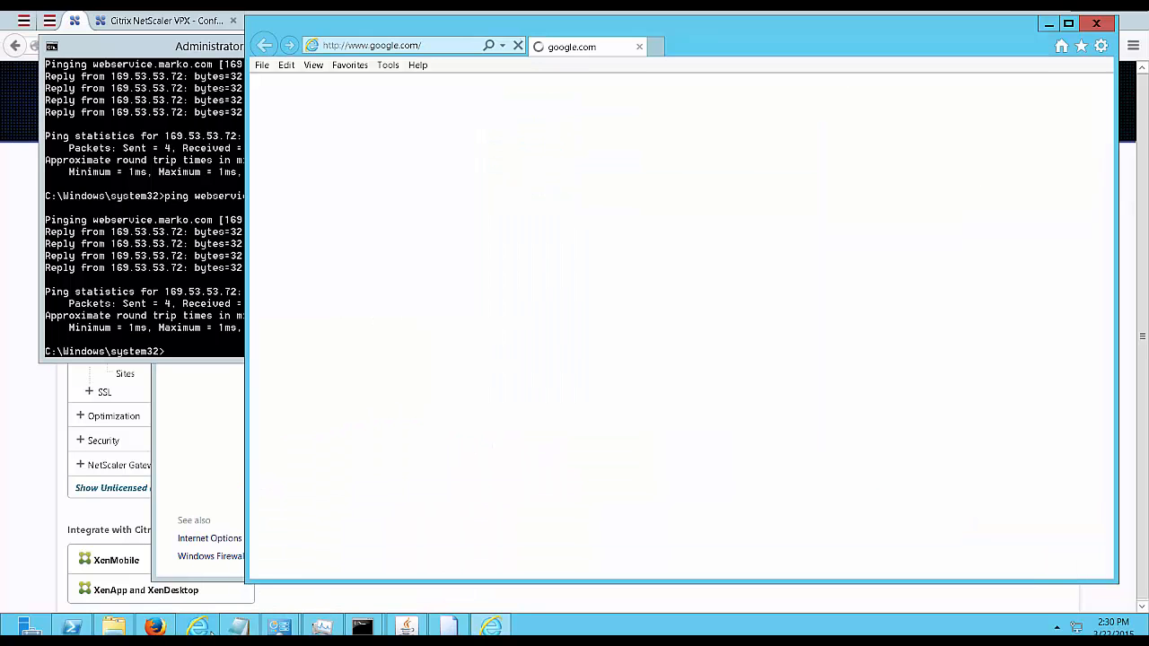
left_click(388, 66)
left_click(409, 81)
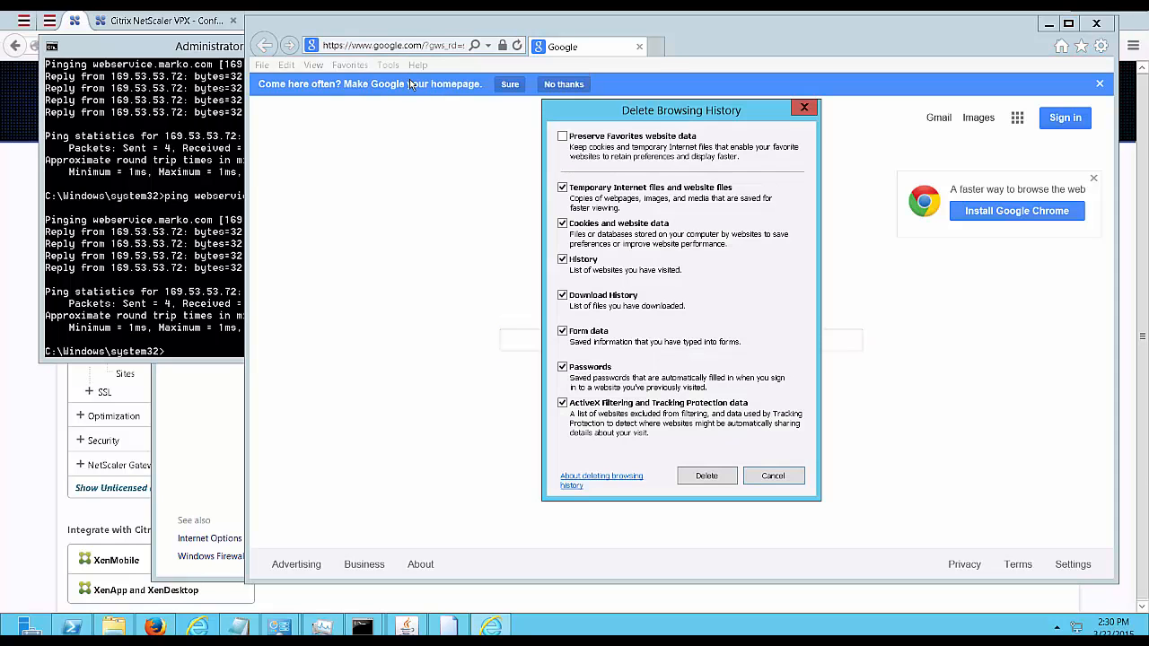
left_click(709, 477)
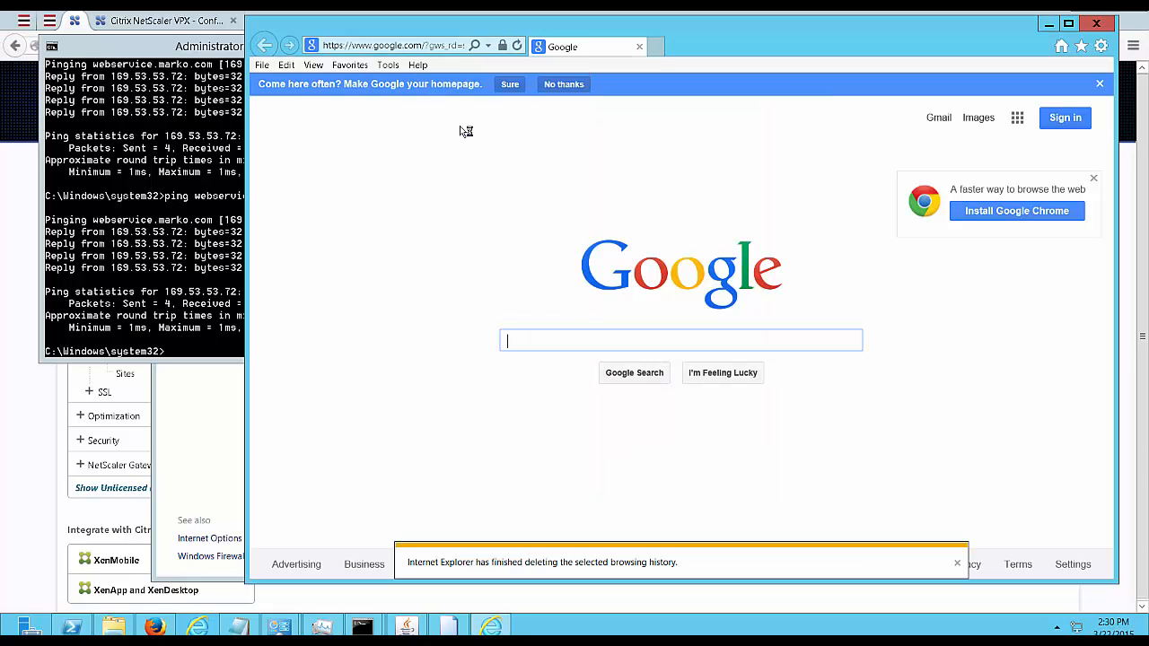
Open webservice.marko.com in Internet Explorer and reload the page to check which web servers respond.
left_click(420, 46)
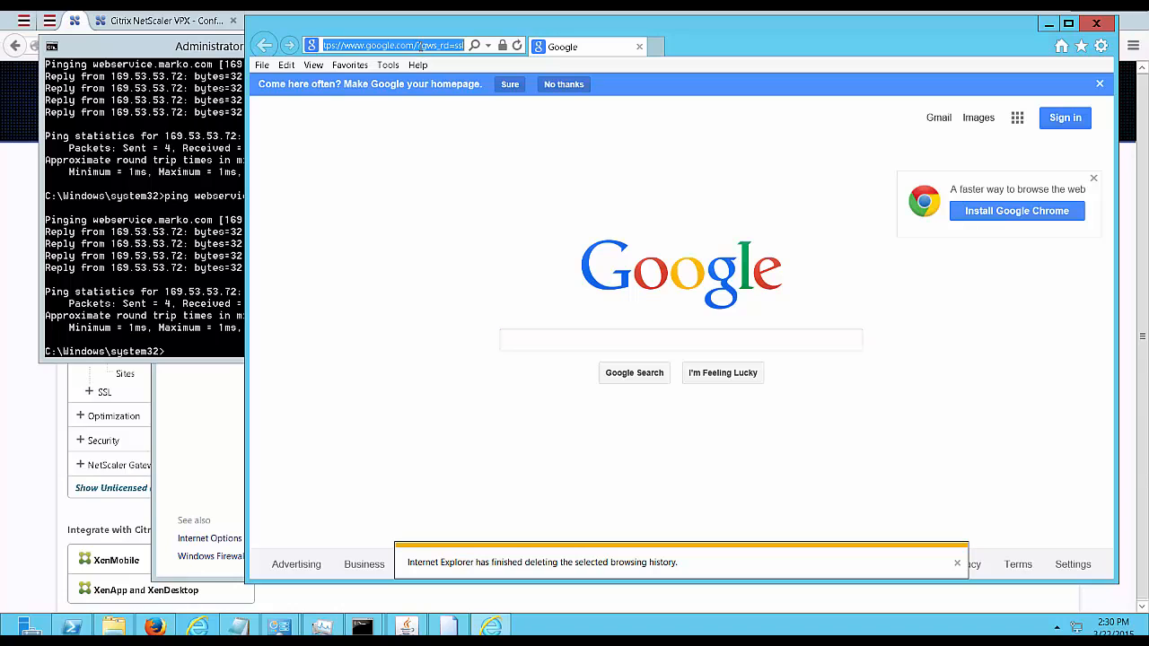
type("we")
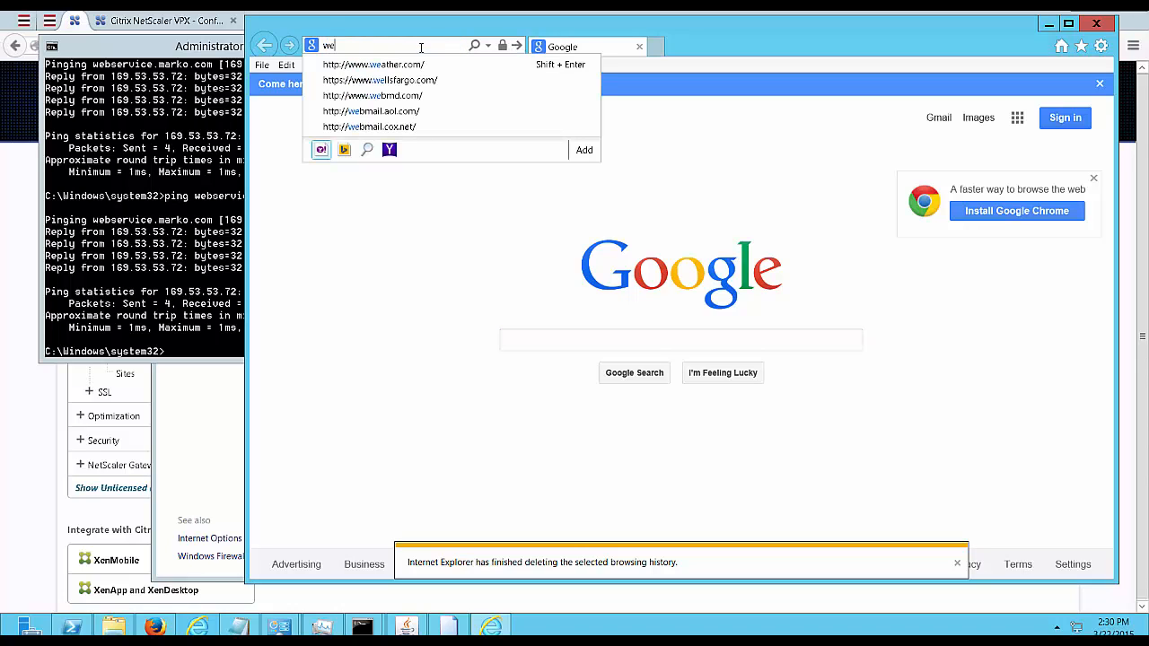
type("bservice.mark")
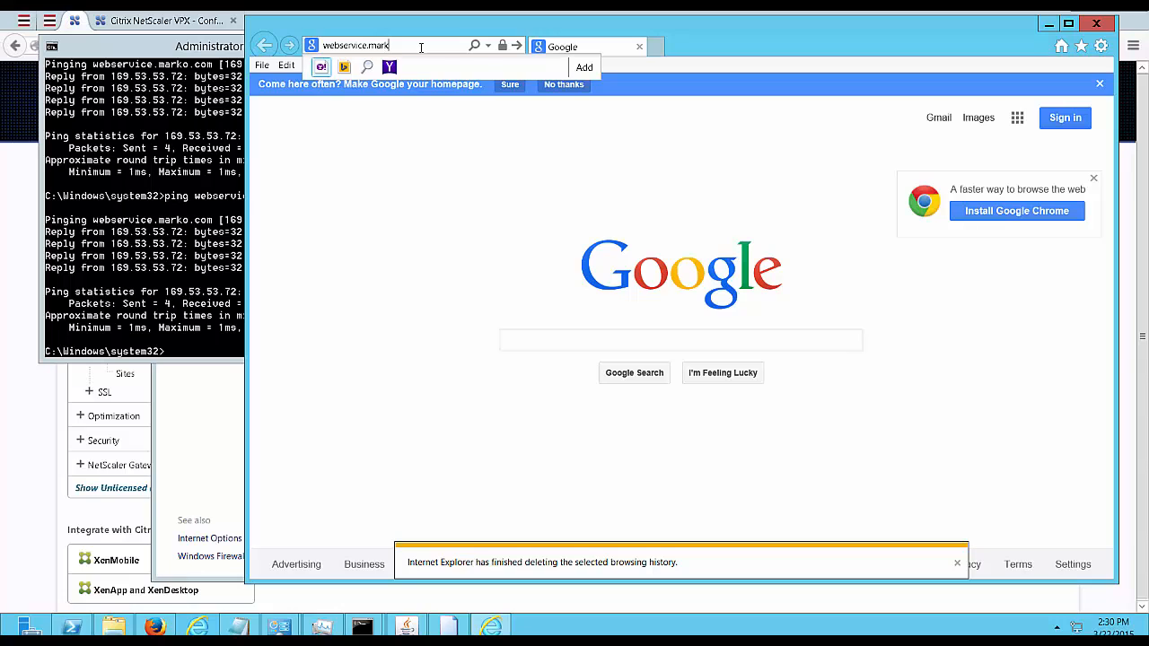
type("m")
key("Return")
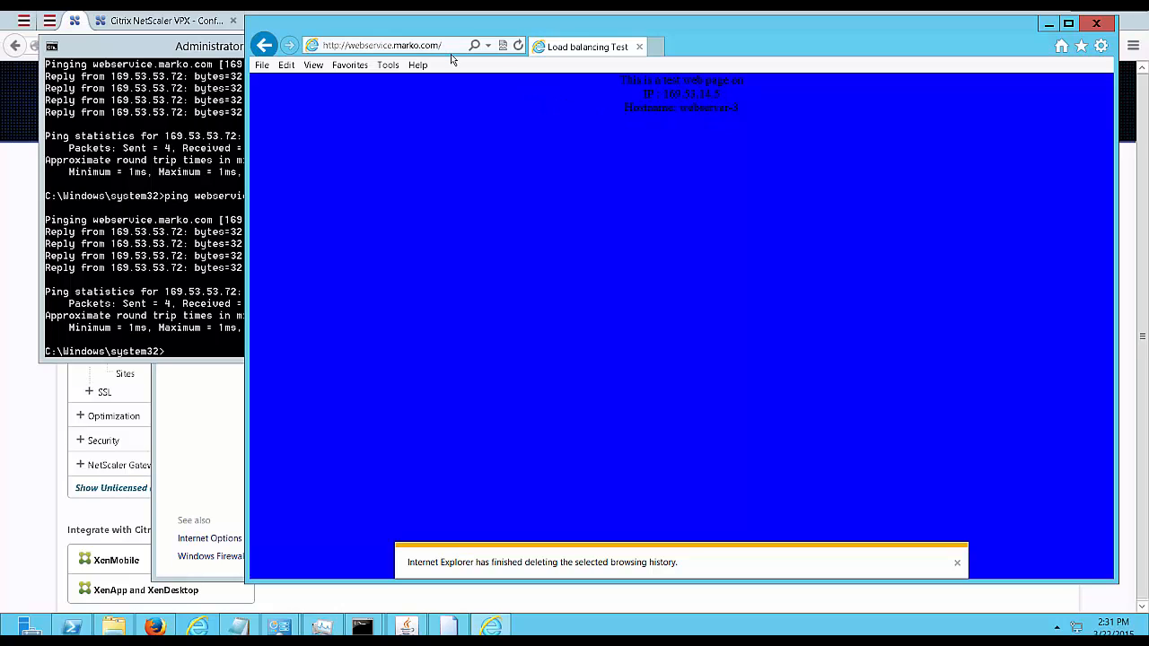
key("F5")
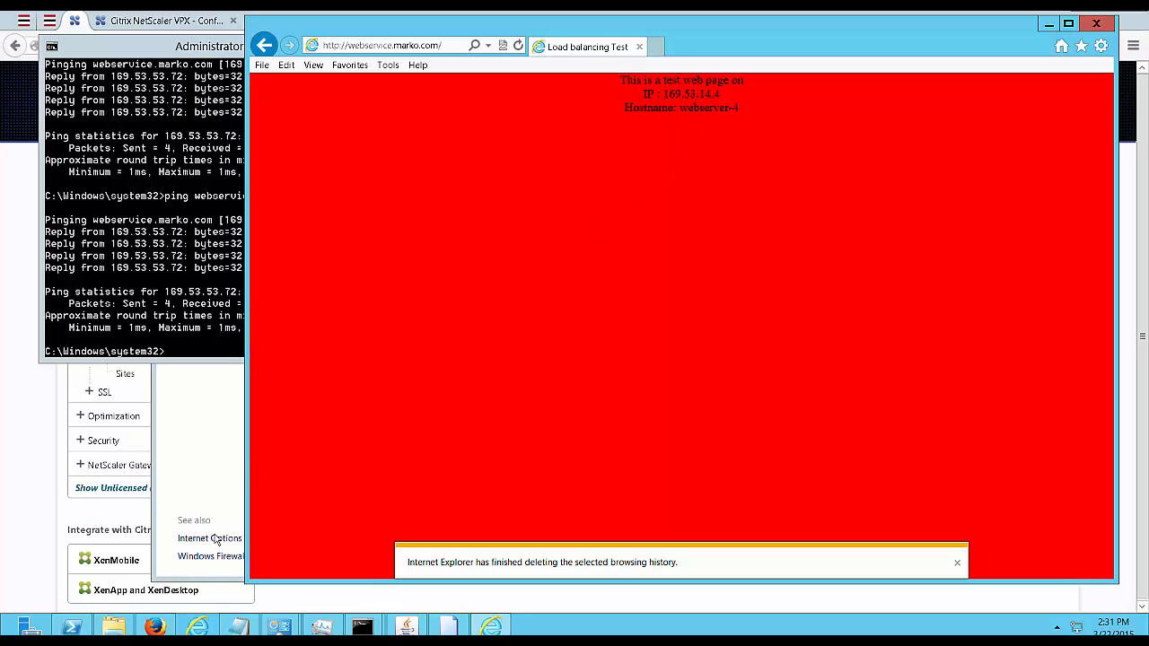
Disable the GSLB_MASTER_VS virtual server on the Seattle NetScaler at 10.28.209.196 and save the configuration.
left_click(13, 529)
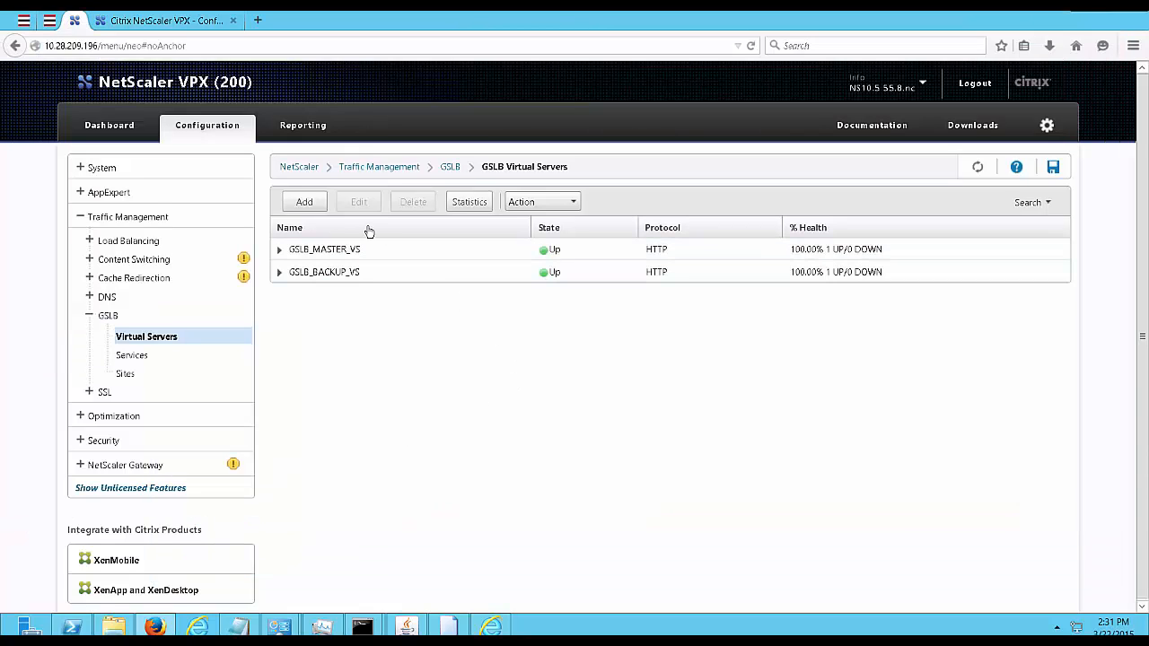
left_click(382, 253)
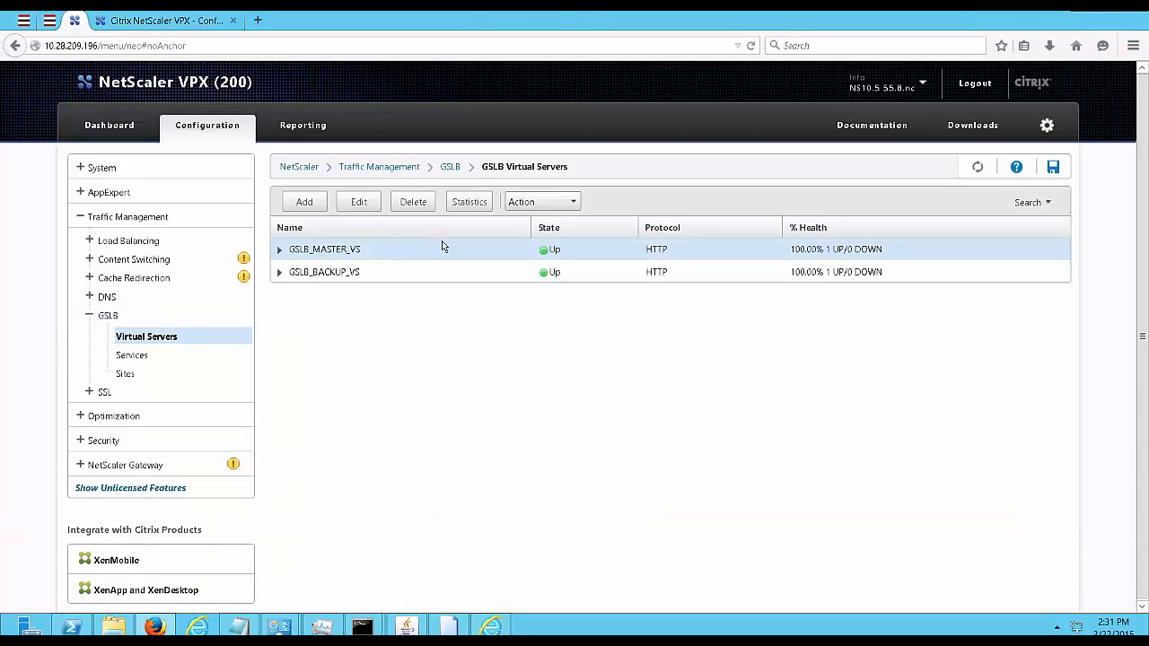
left_click(449, 241)
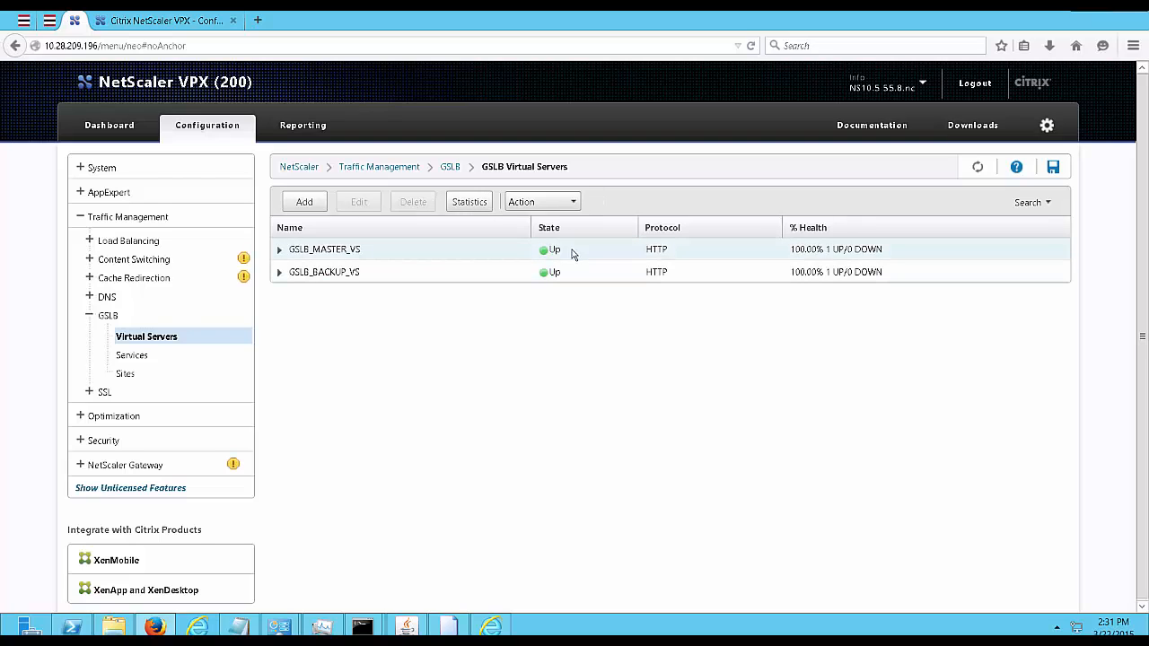
left_click(571, 248)
left_click(580, 205)
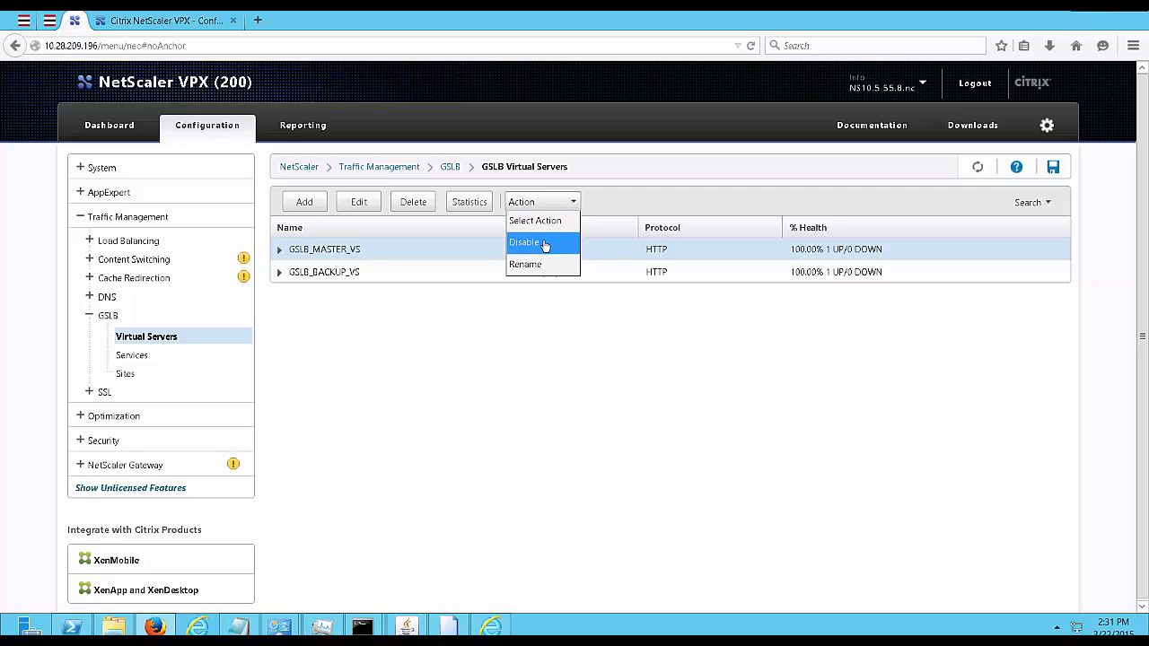
left_click(549, 248)
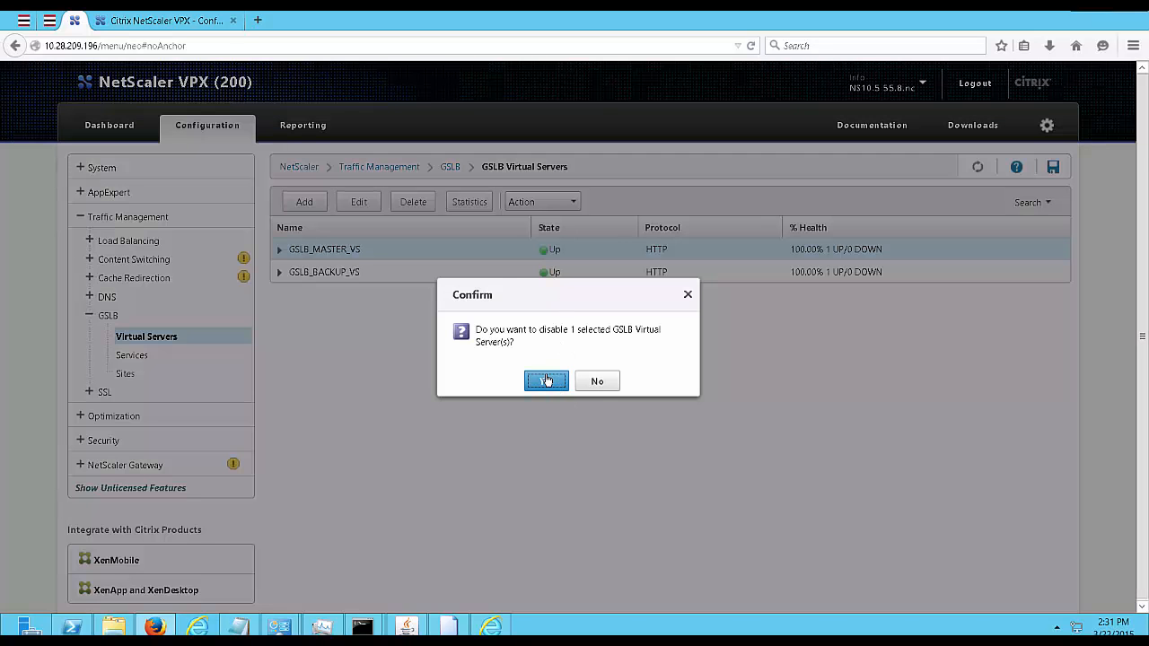
left_click(546, 384)
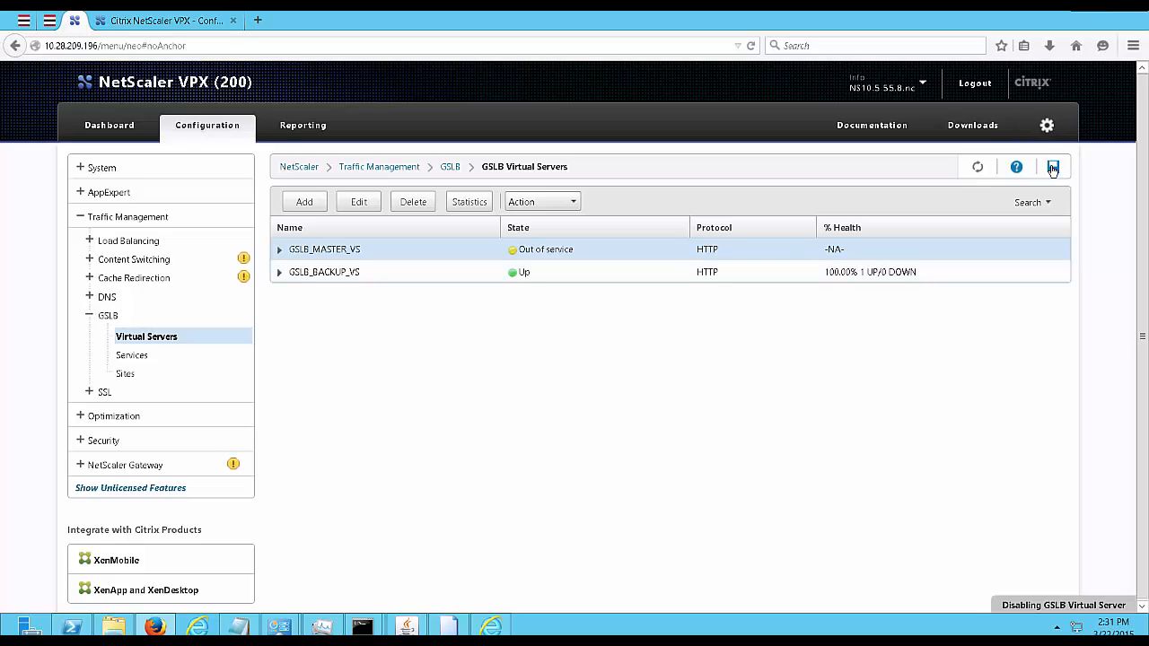
left_click(1050, 168)
left_click(547, 378)
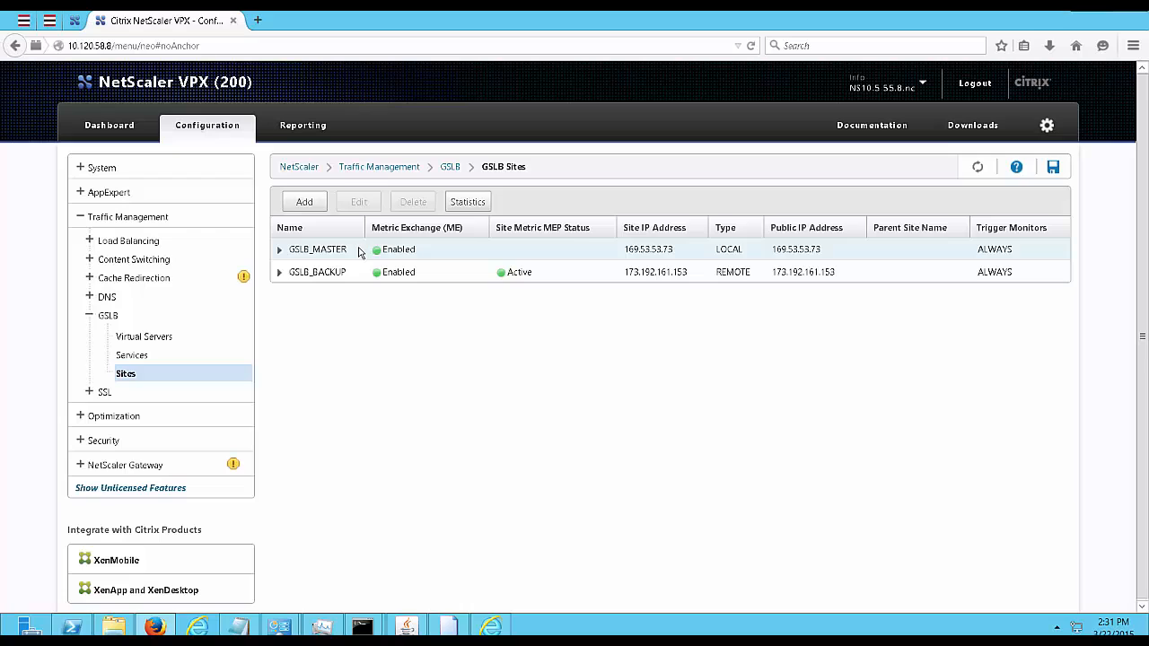
Disable the GSLB_MASTER_VS virtual server on the Dallas NetScaler at 10.120.58.8 and refresh the GSLB virtual server lists on both devices.
left_click(358, 251)
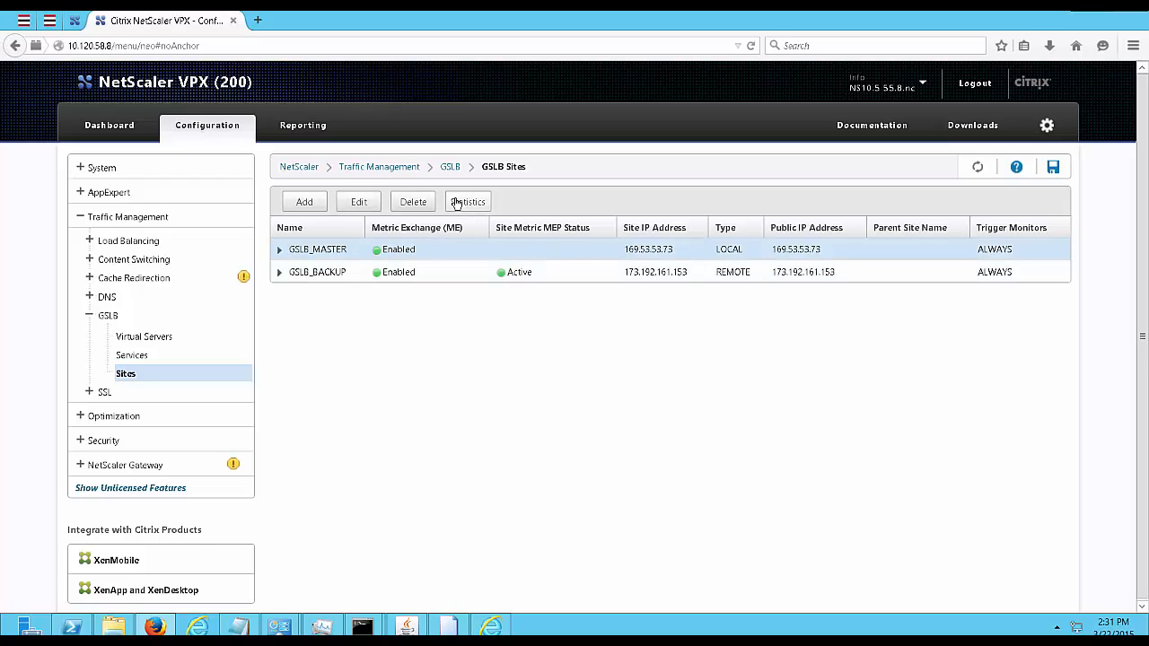
left_click(137, 339)
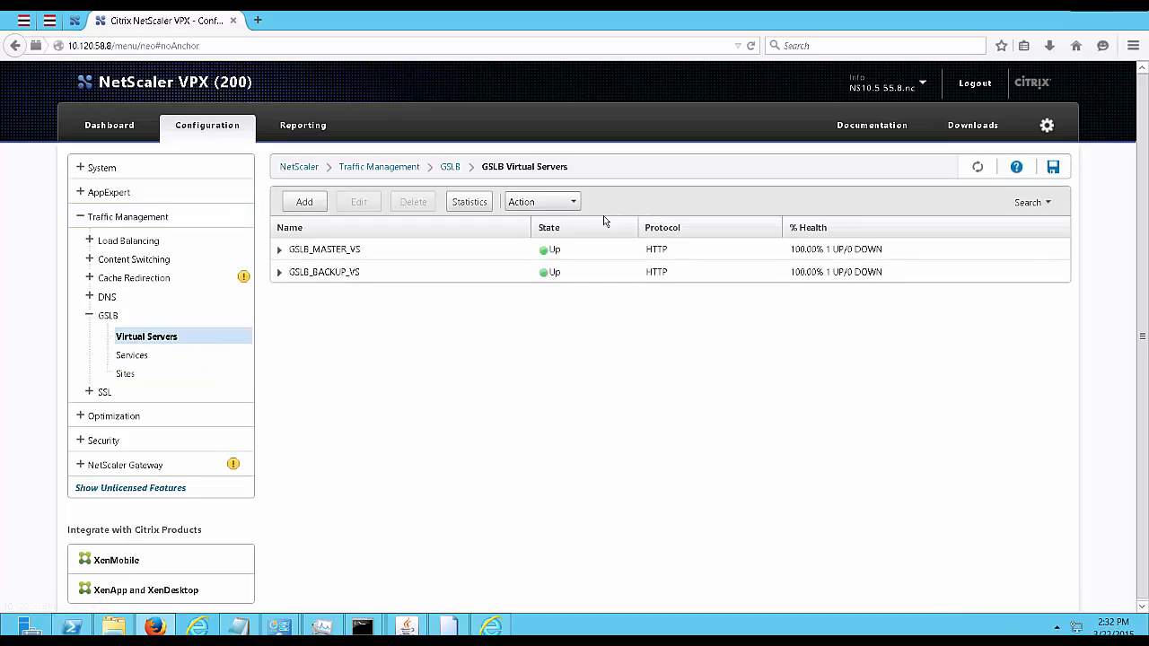
left_click(501, 252)
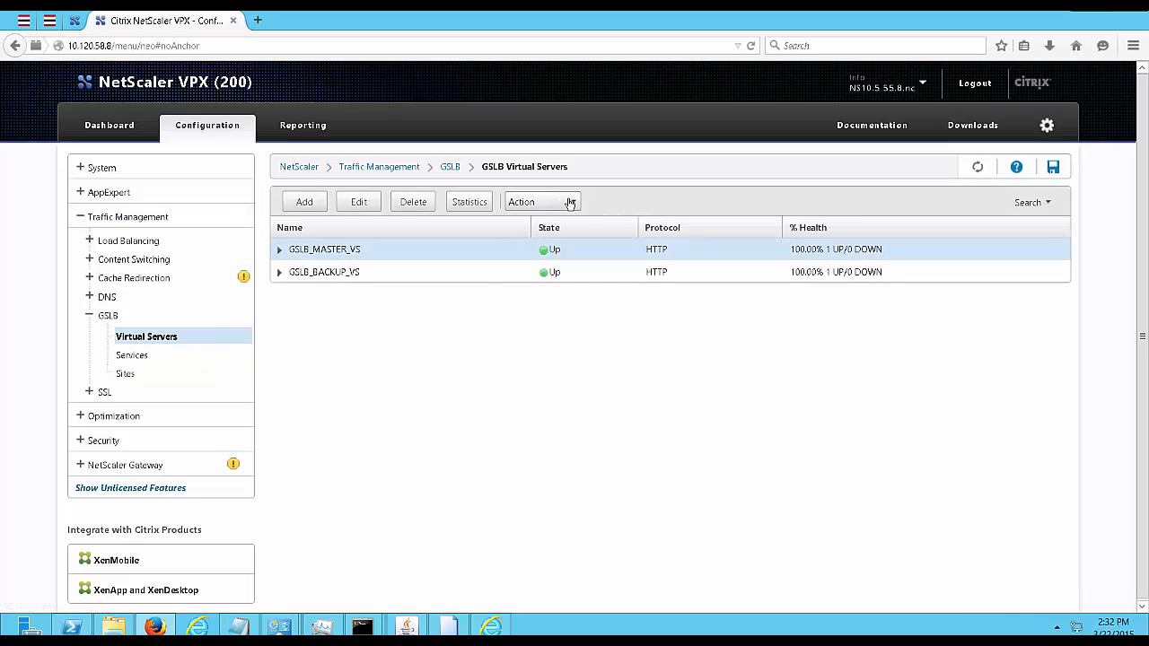
left_click(571, 205)
left_click(542, 244)
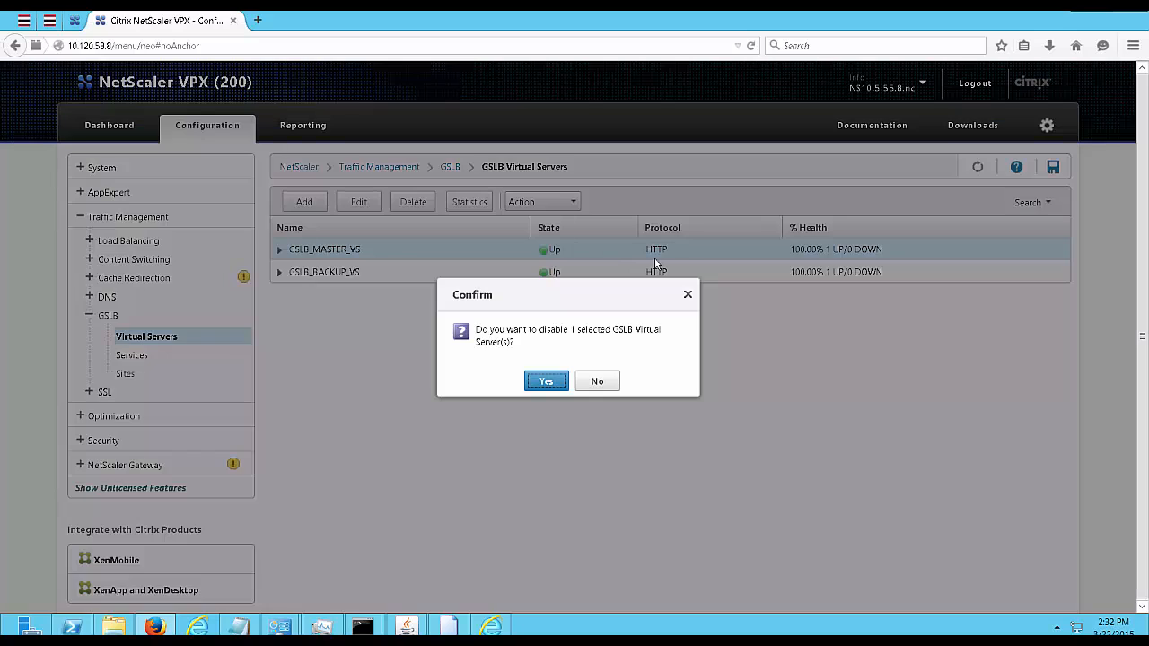
left_click(544, 381)
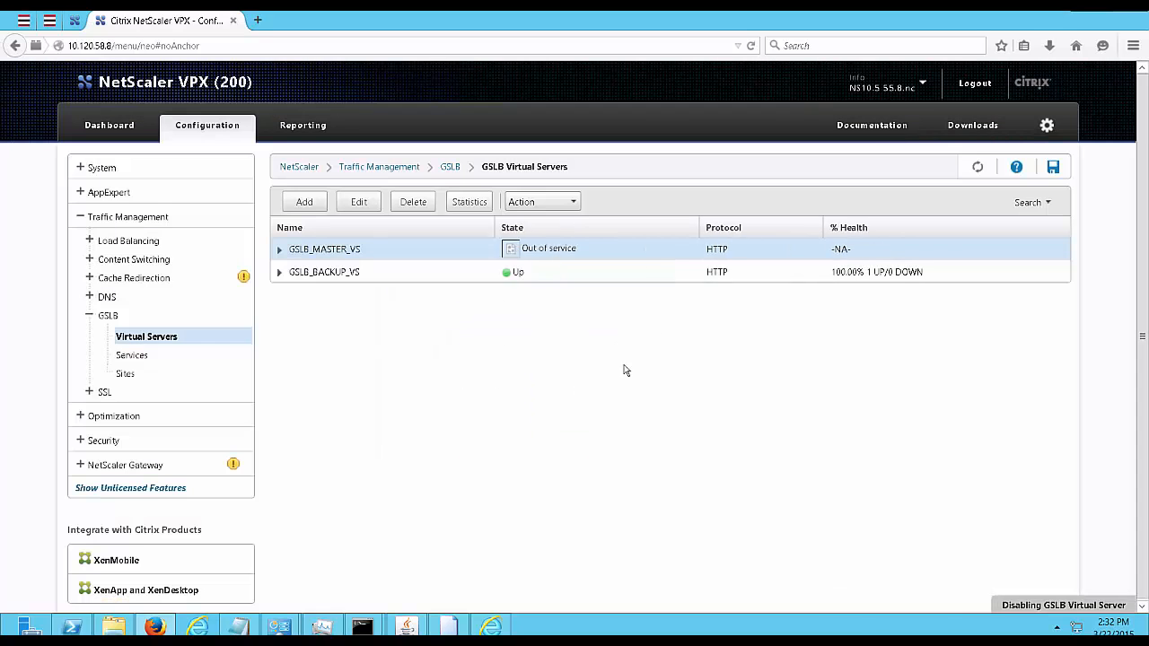
left_click(978, 169)
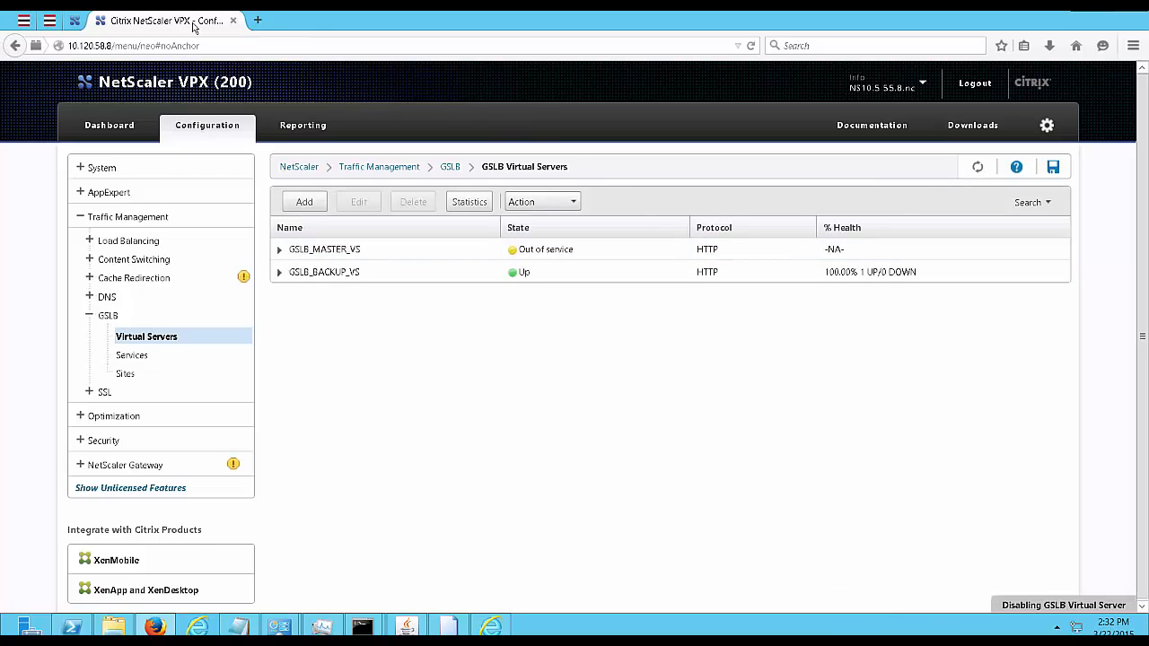
left_click(76, 21)
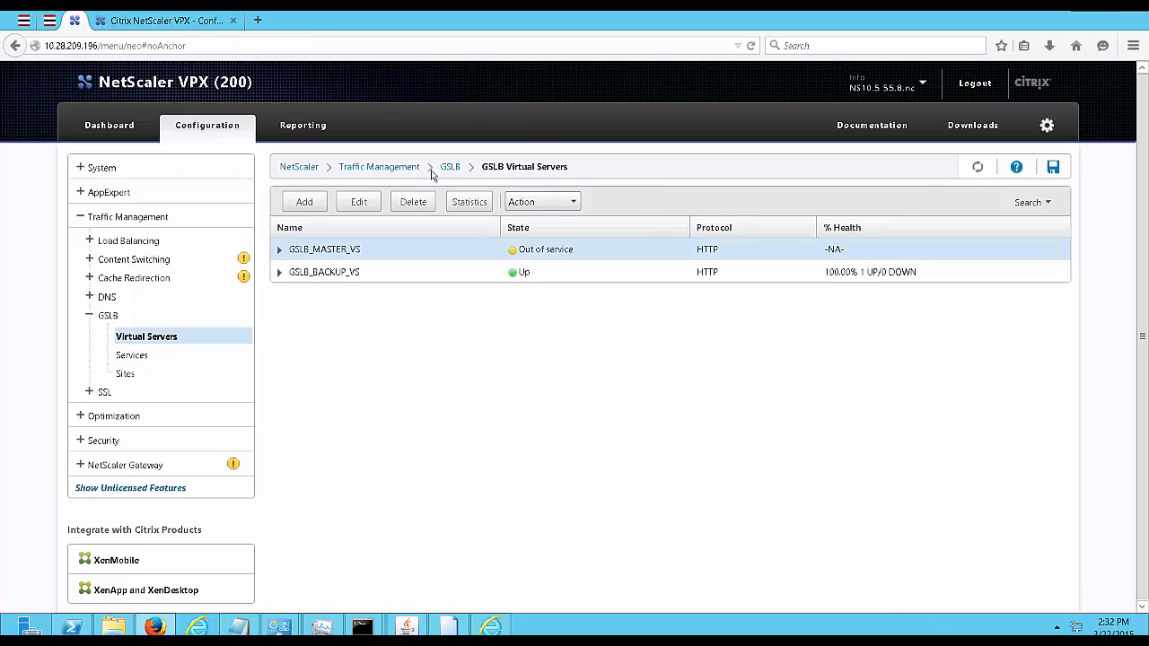
left_click(977, 168)
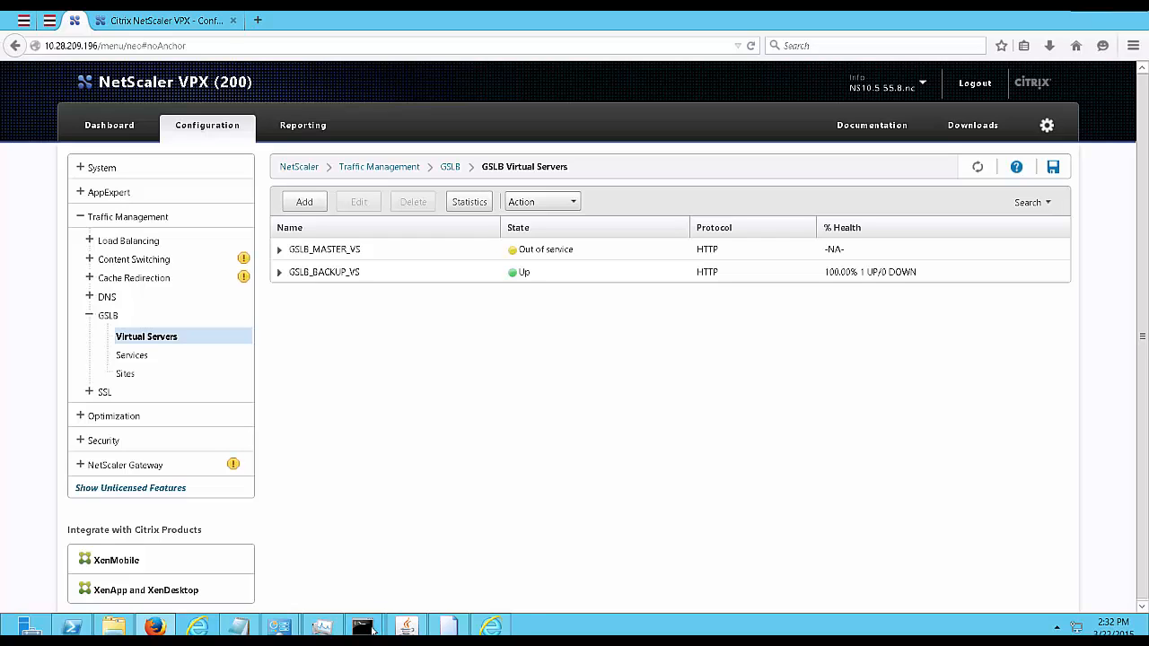
Run nslookup webservice.marko.com again in the command prompt to check the address it resolves to.
mouse_move(372, 631)
left_click(344, 566)
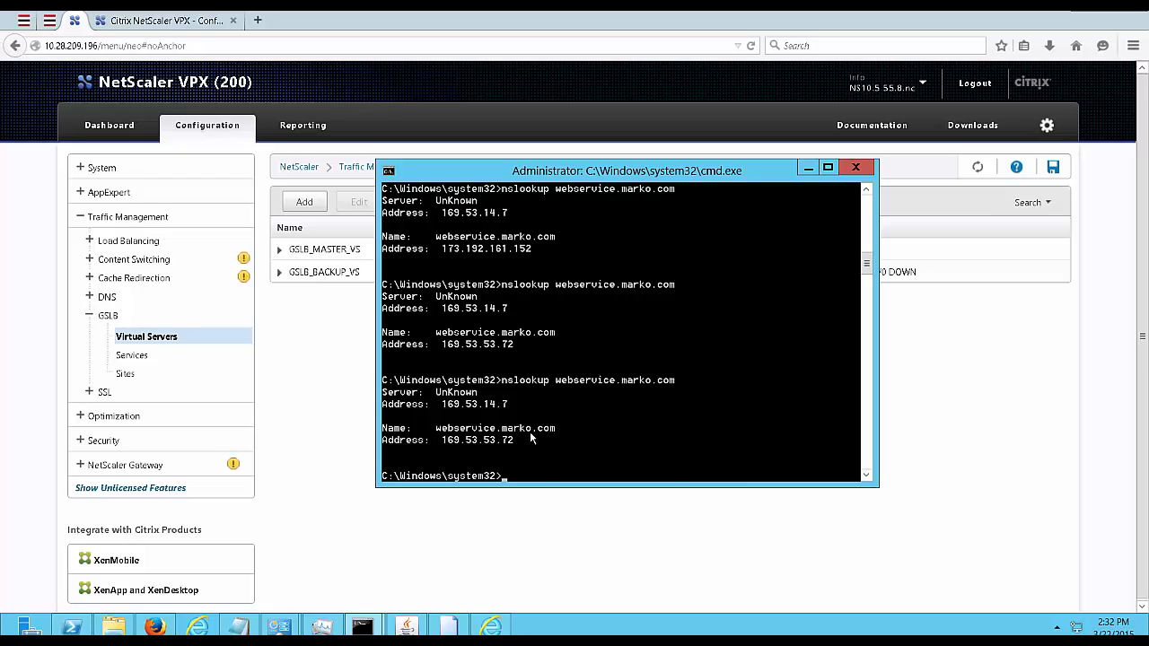
key("Up")
key("Return")
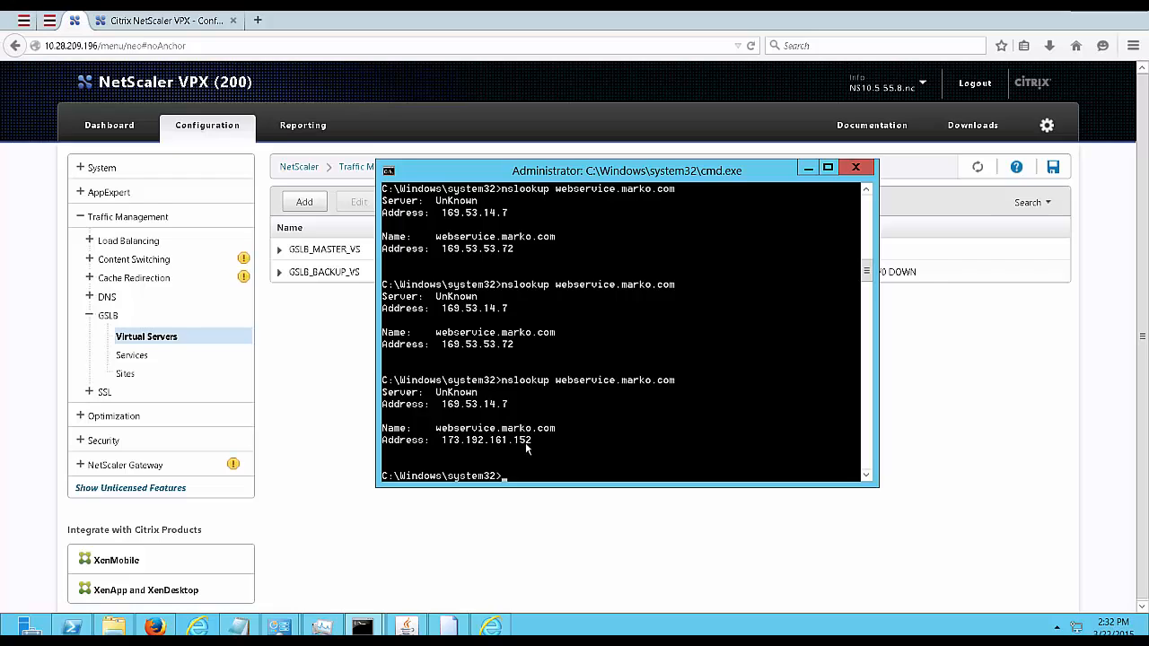
Ping webservice.marko.com again from the second command prompt window and return to the NetScaler page.
mouse_move(362, 626)
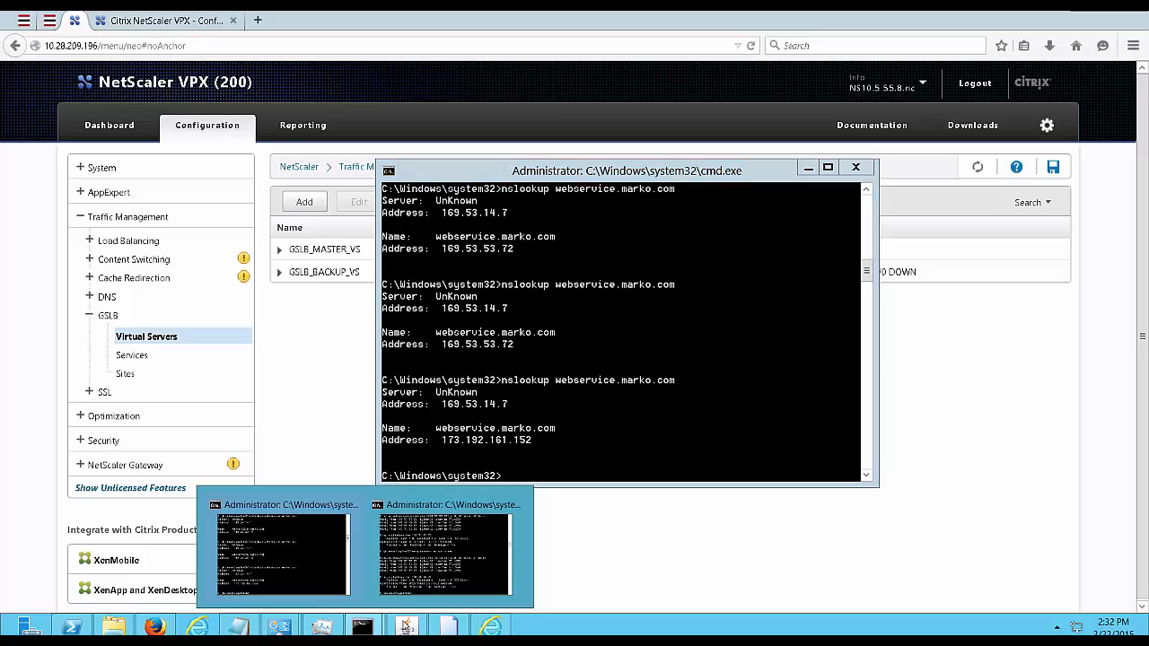
left_click(521, 578)
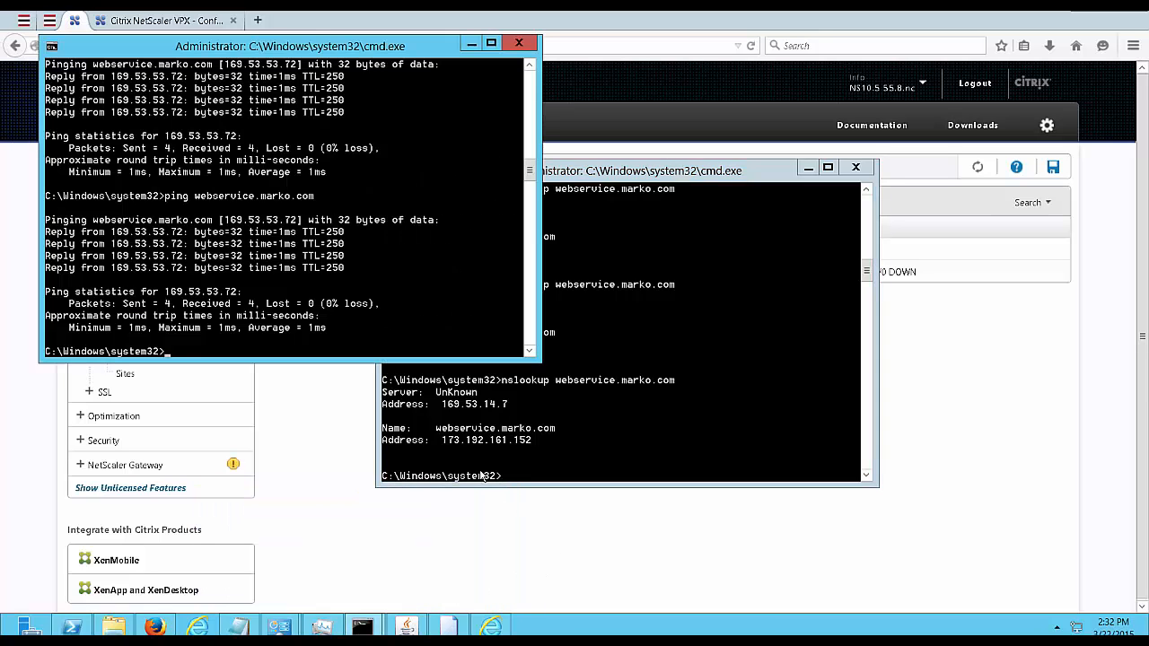
key("Up")
key("Return")
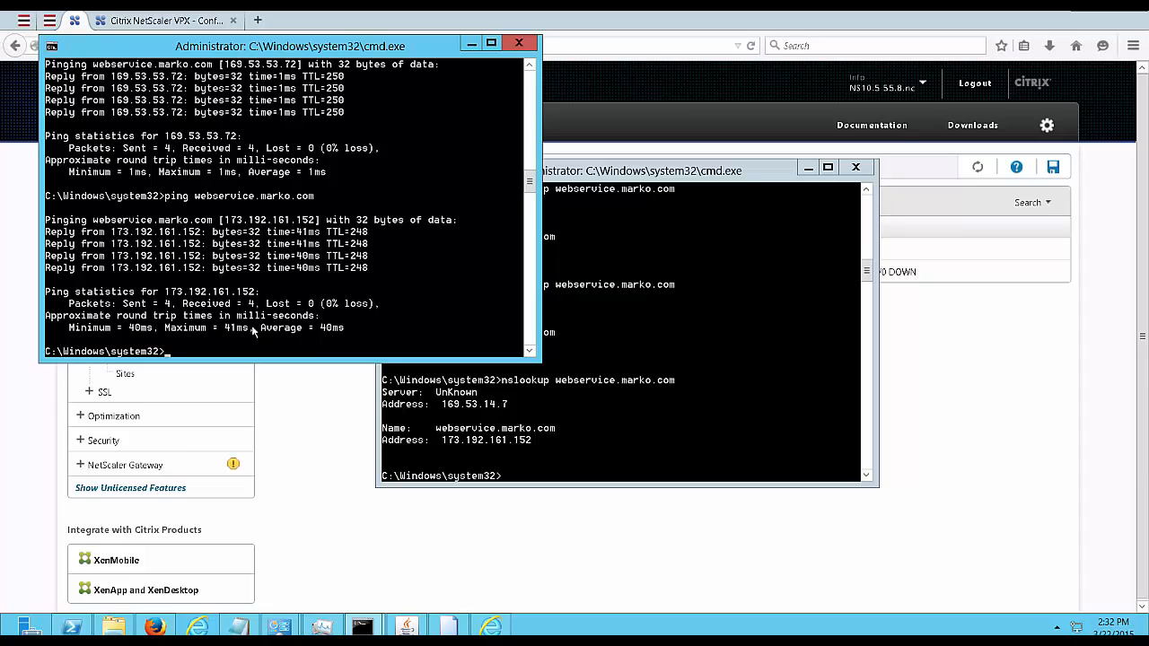
left_click(640, 562)
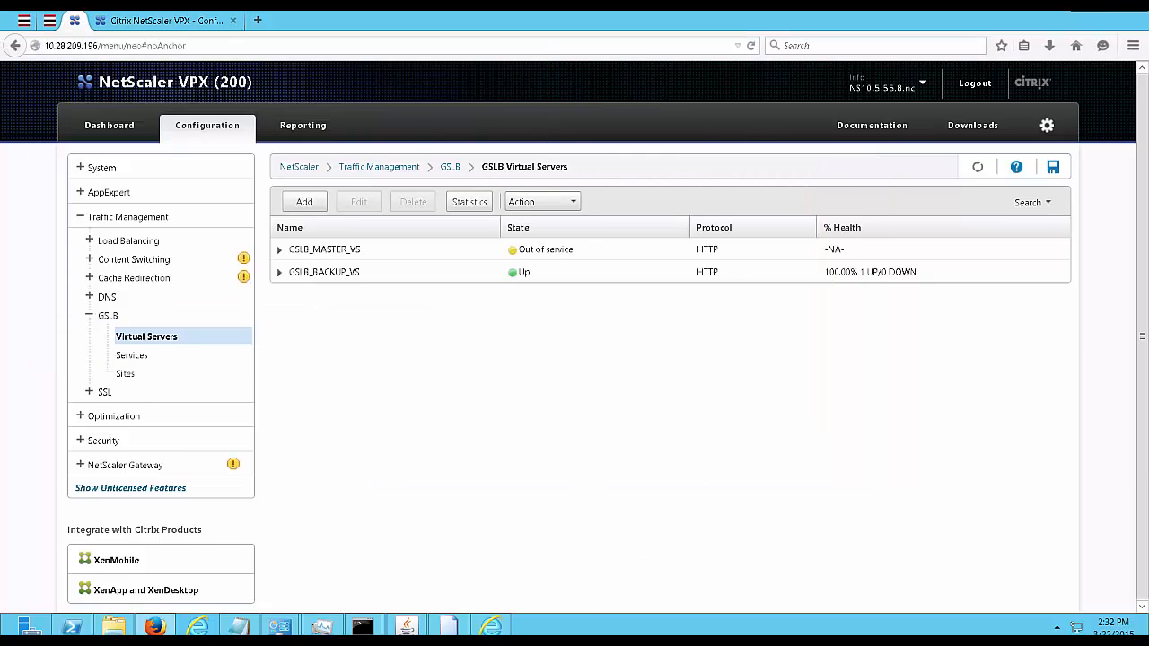
Close the Internet Explorer test page, open a new Internet Explorer window and delete its browsing history, including cookies and temporary files.
left_click(499, 625)
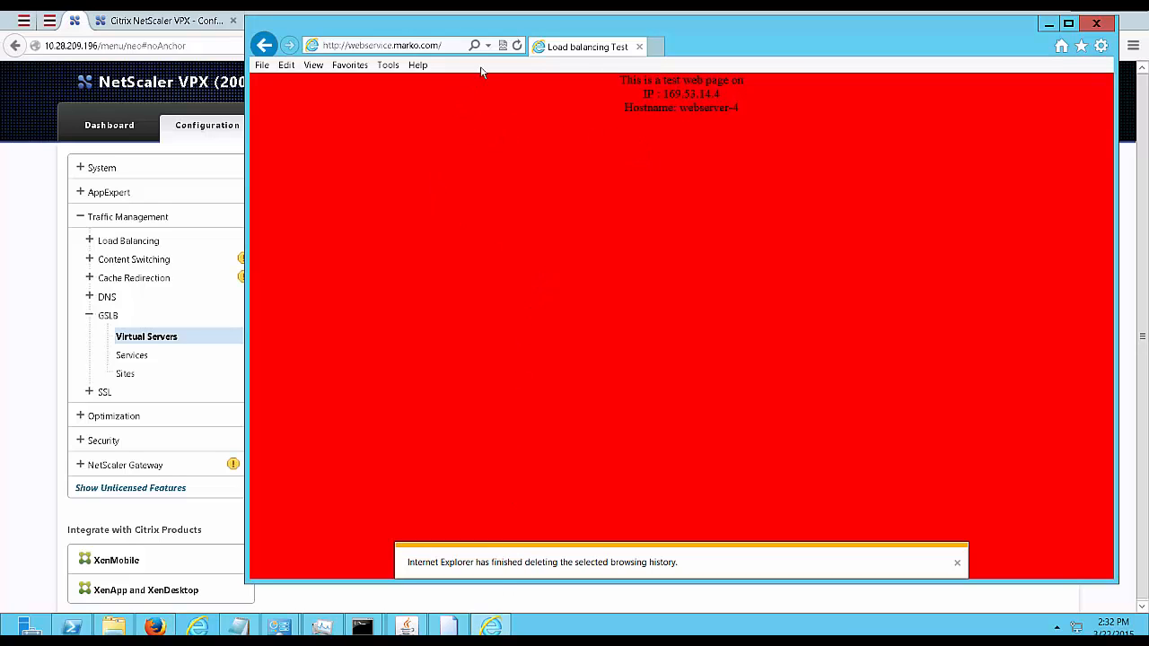
left_click(1096, 27)
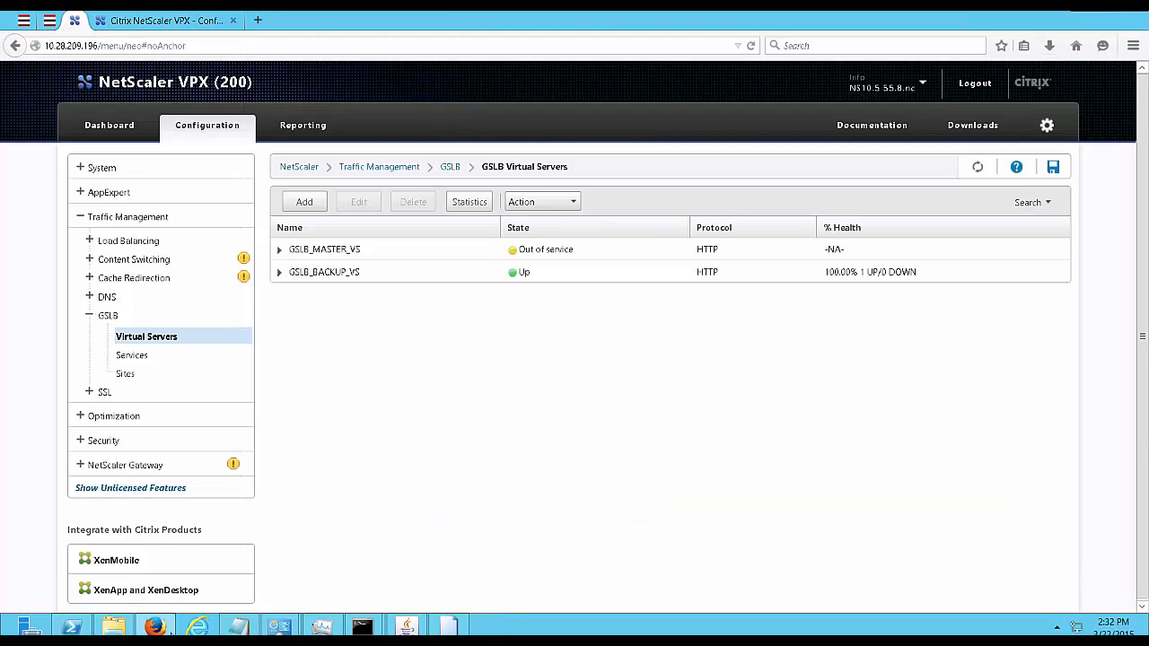
left_click(197, 625)
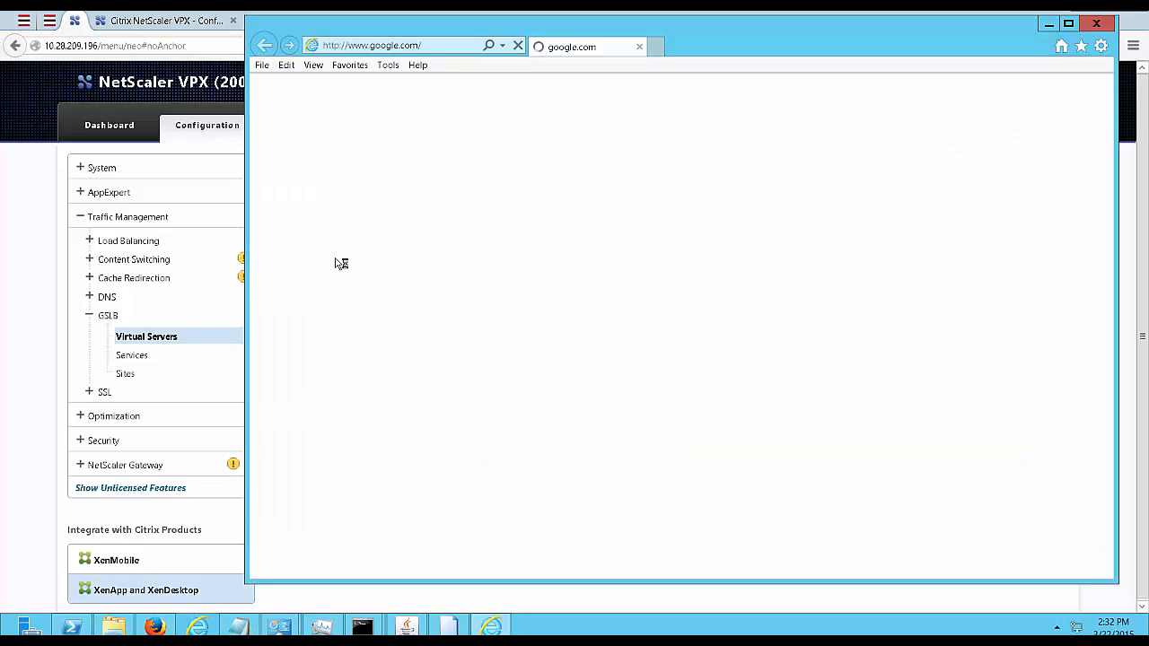
left_click(387, 64)
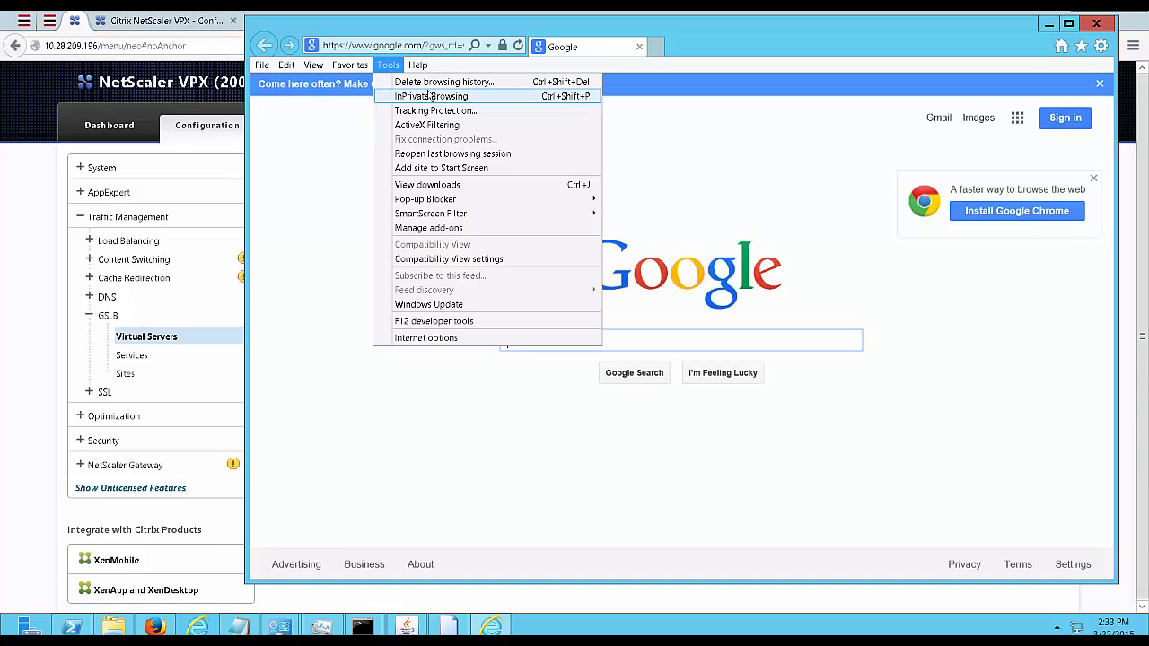
left_click(453, 82)
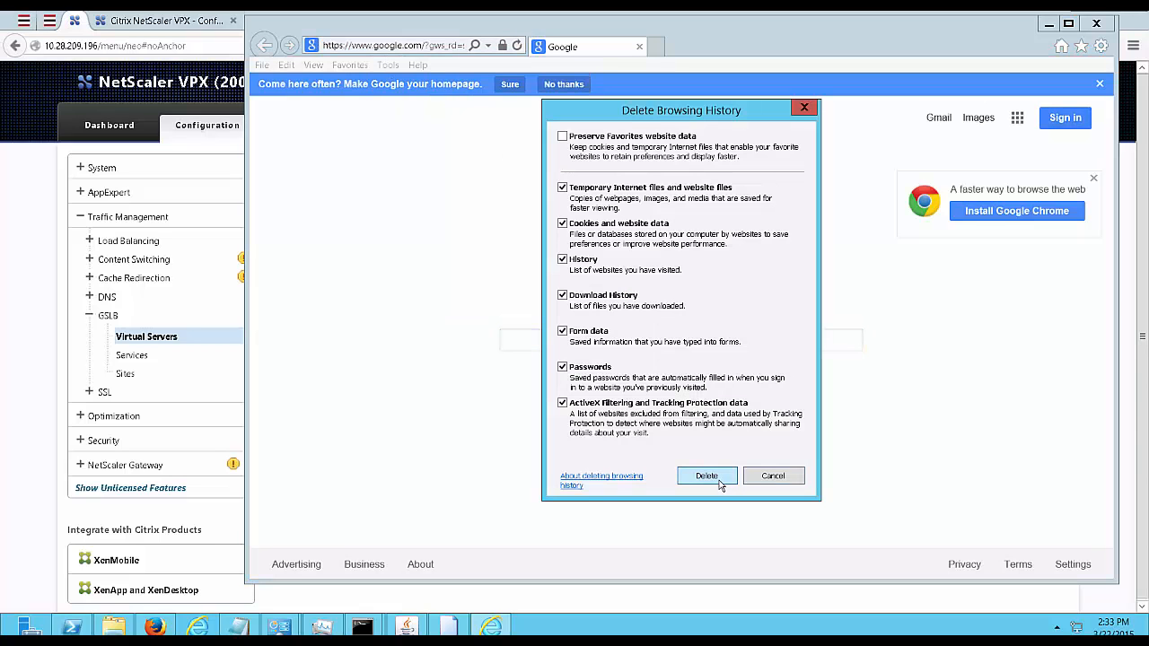
left_click(707, 476)
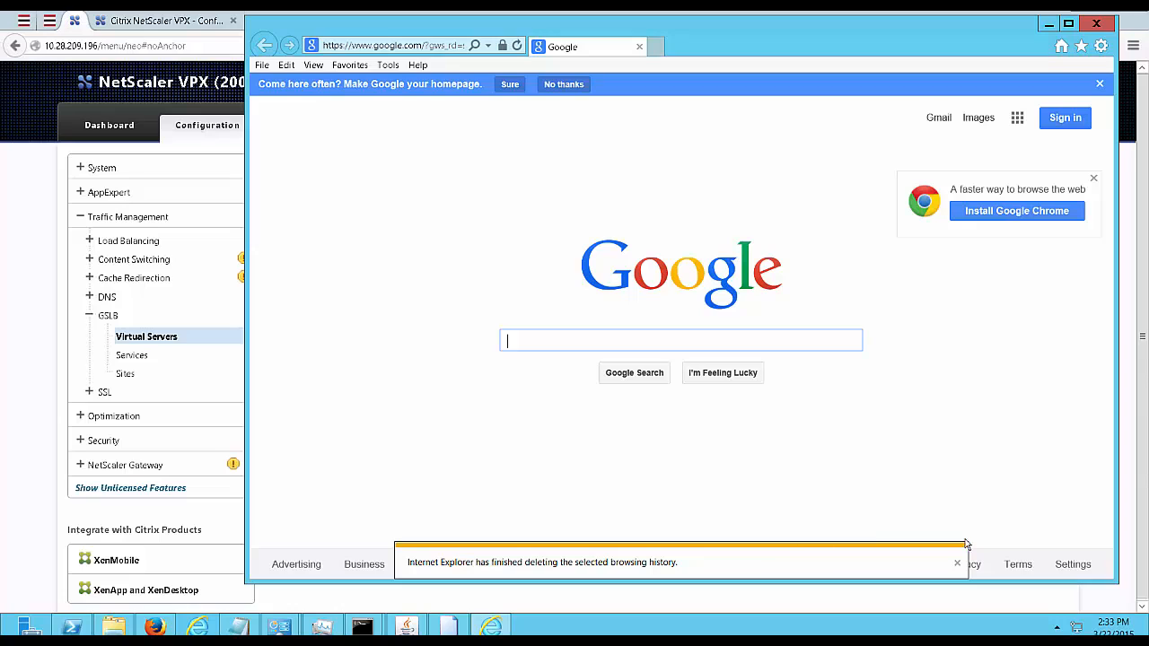
Load webservice.marko.com in the new browser window and reload it to check which servers answer with the master disabled.
left_click(398, 47)
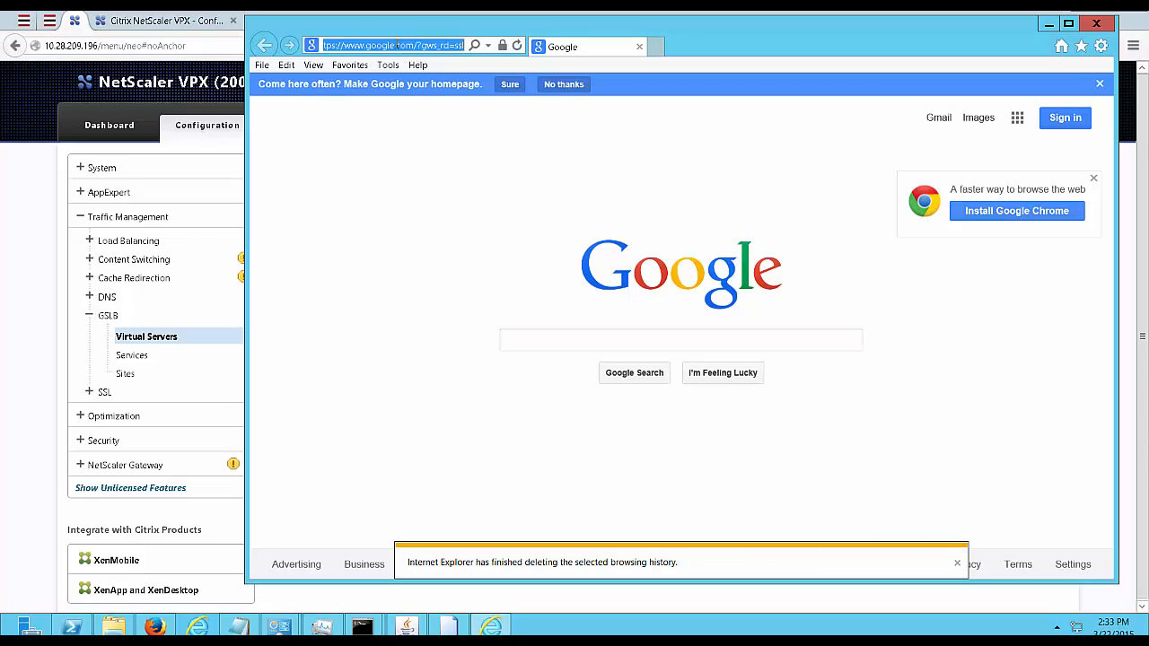
type("we")
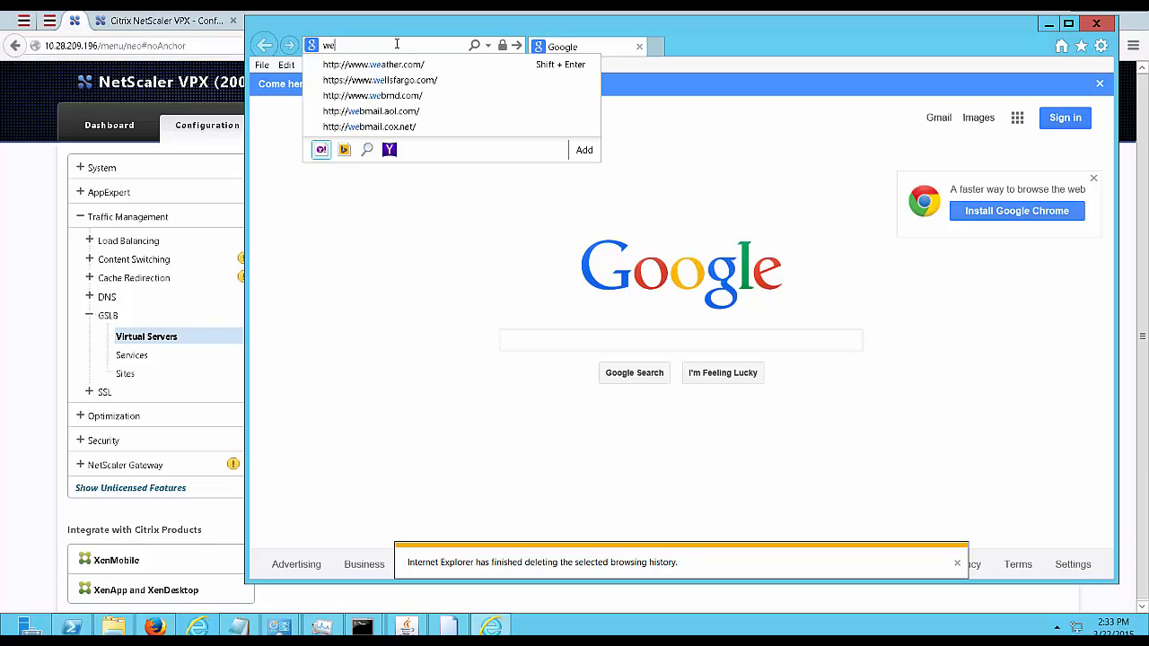
type("nb")
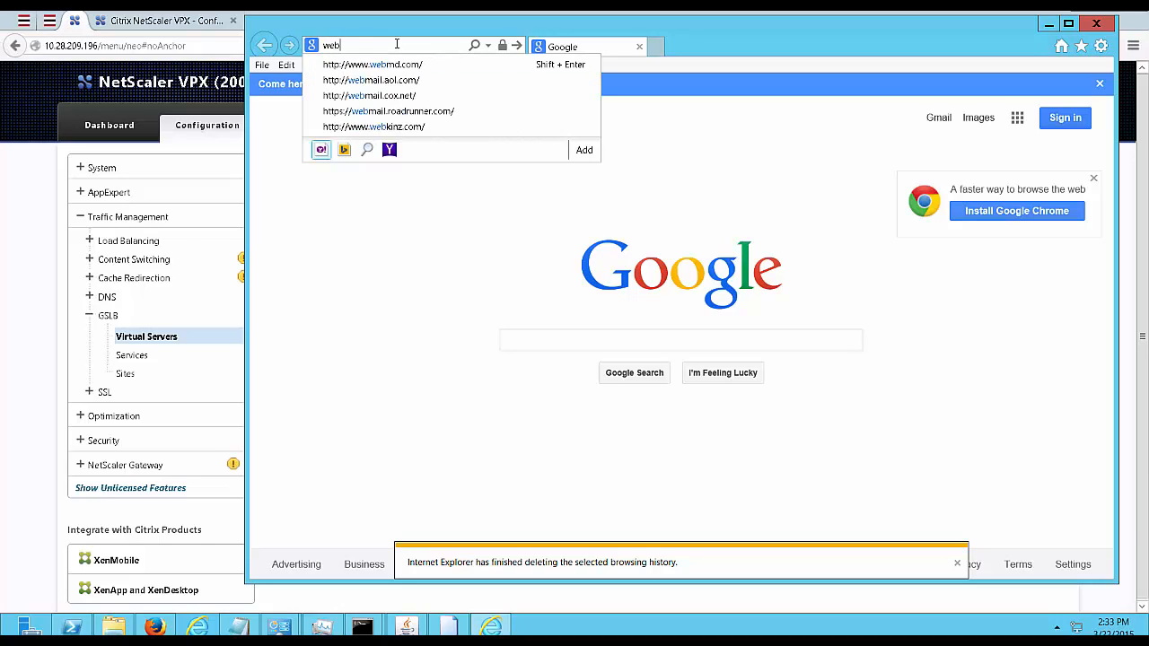
type("service.marko")
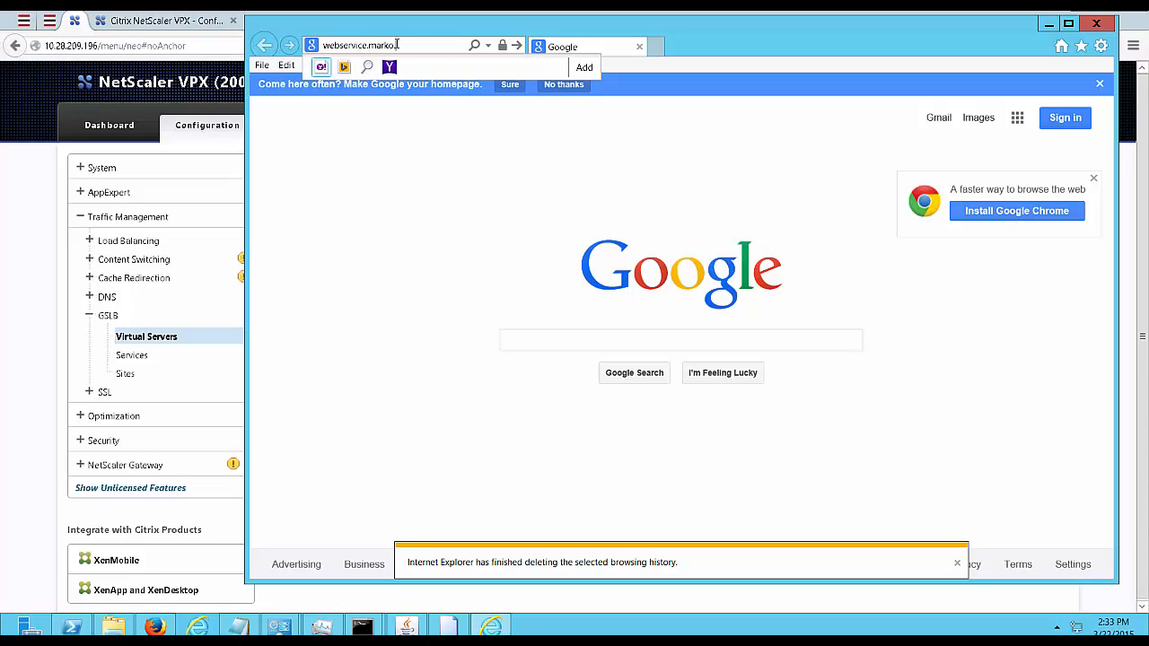
type(".com")
key("Return")
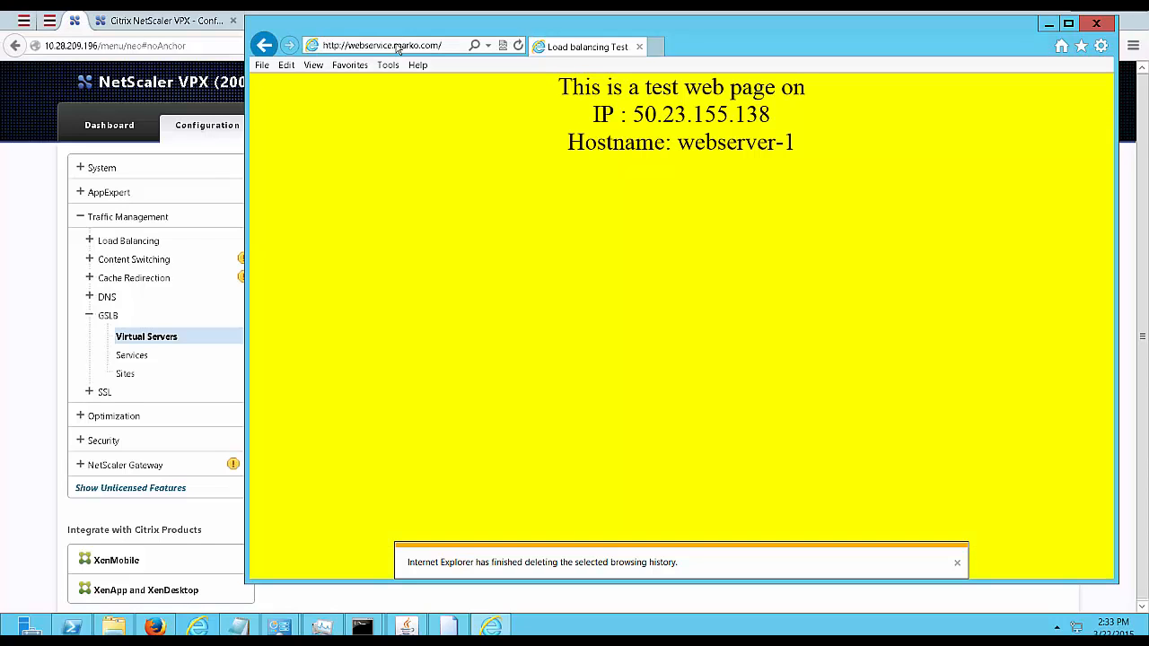
key("F5")
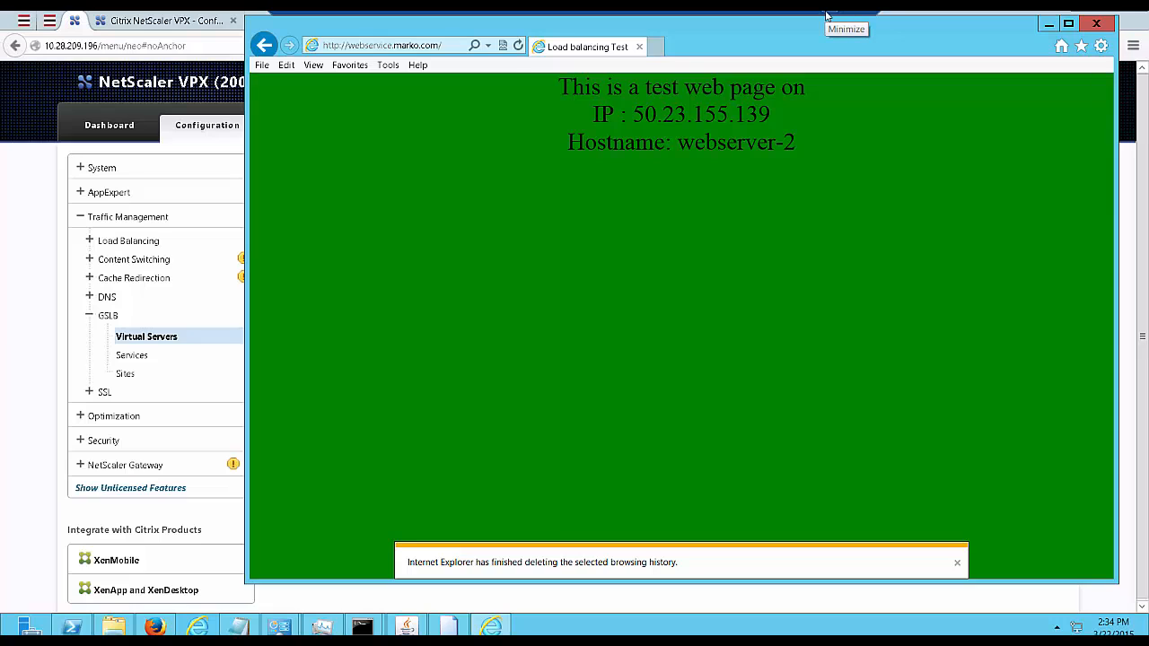
Minimize the remote desktop session and go to the first slide of the PowerPoint presentation.
key("alt")
left_click(828, 12)
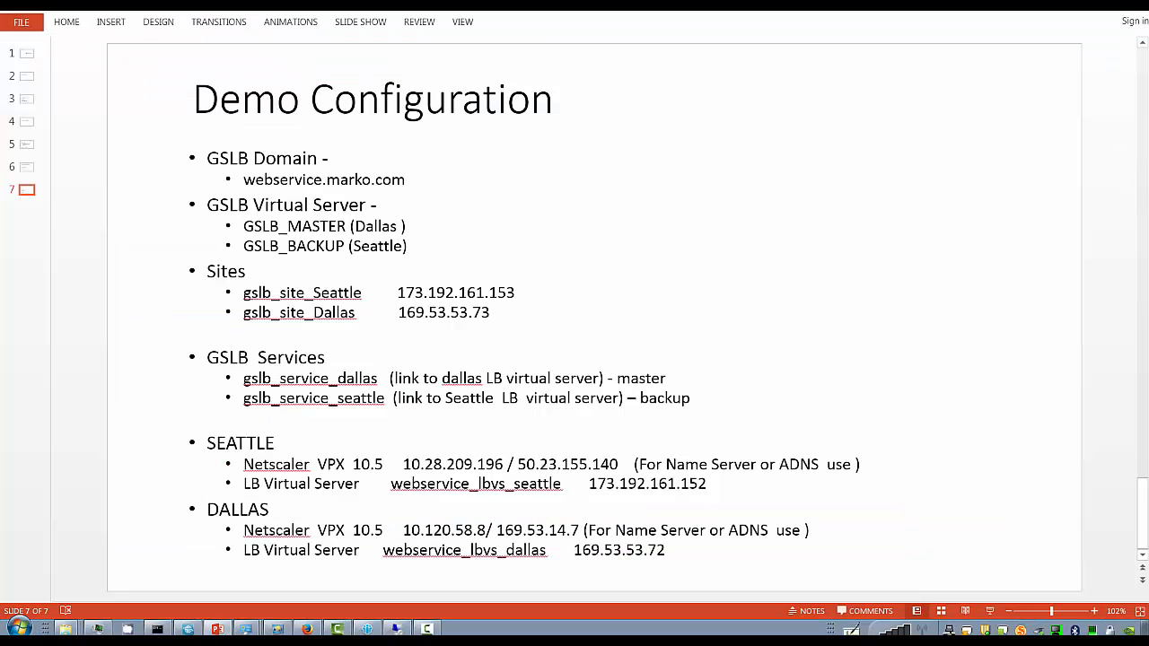
key("Home")
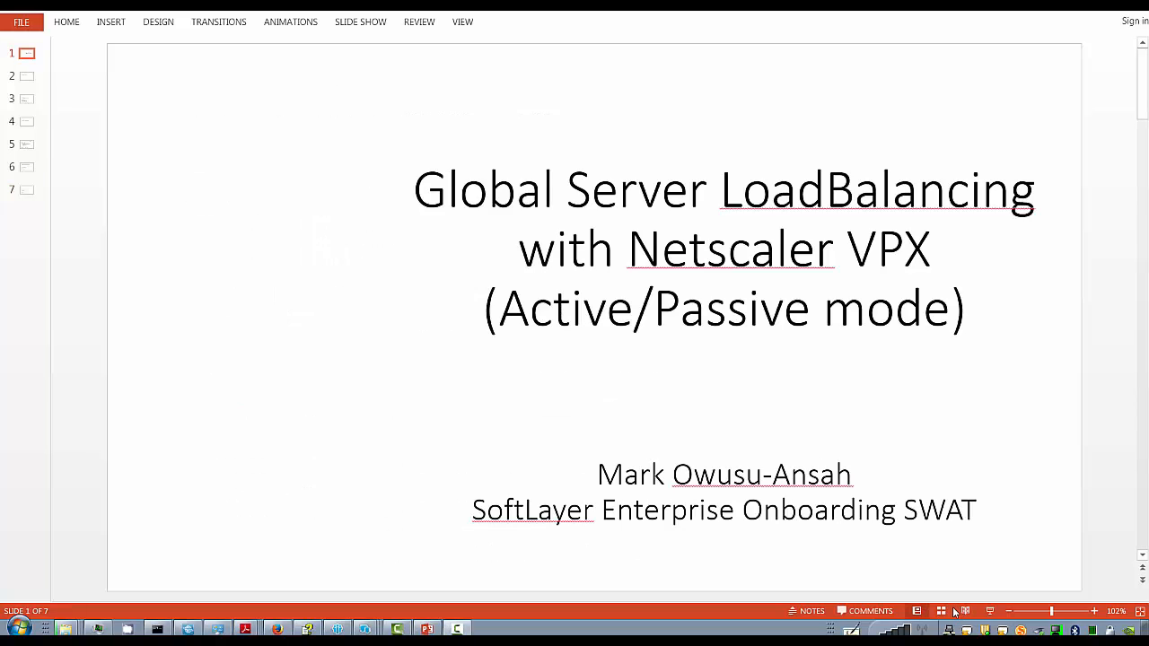